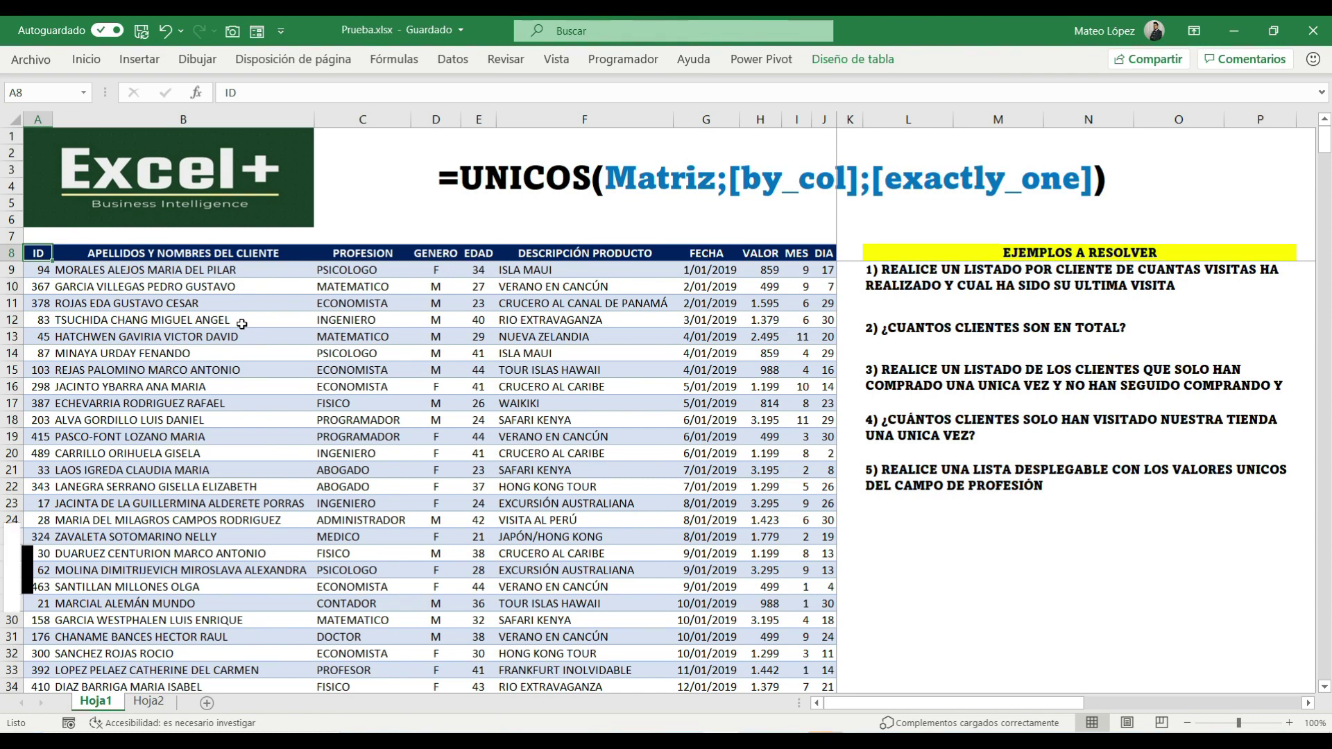
# Examine the customer table on Hoja1, going through its fields and the full extent of the client name column.
pyautogui.moveTo(36, 254); pyautogui.dragTo(816, 574)
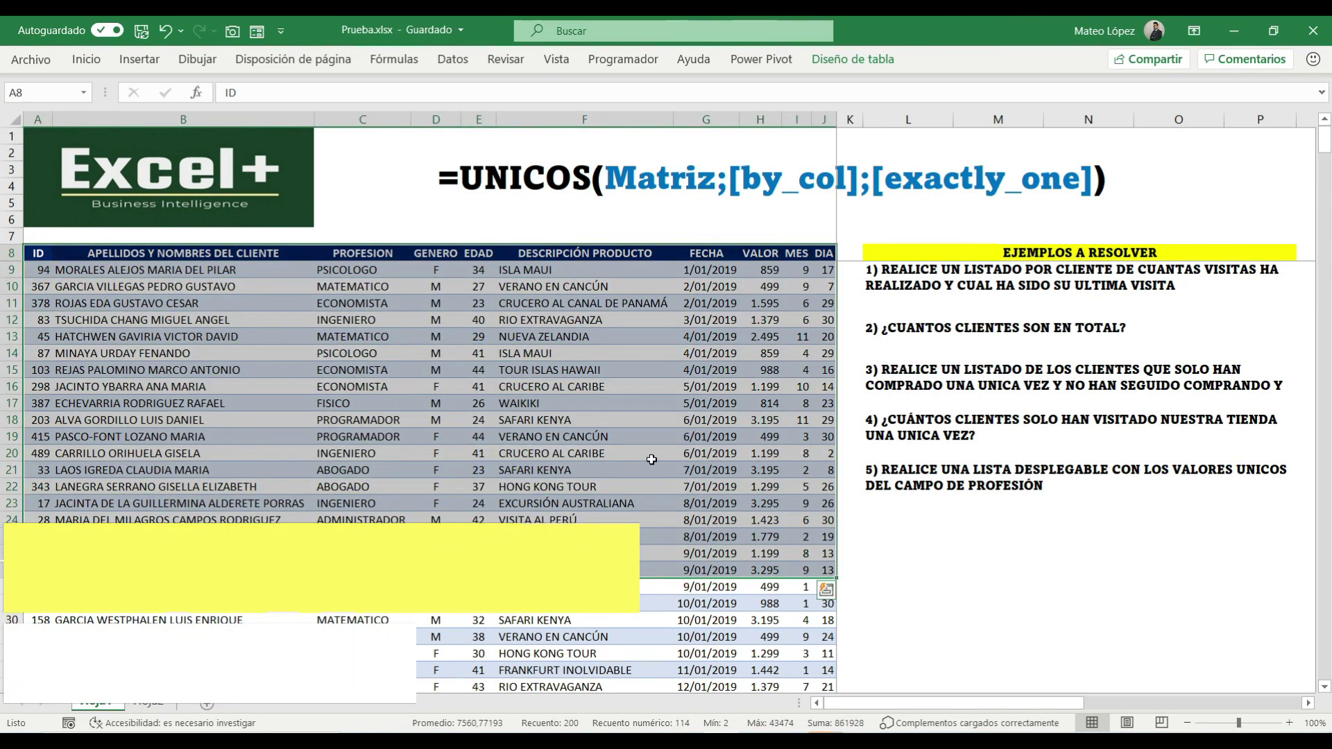
pyautogui.click(200, 271)
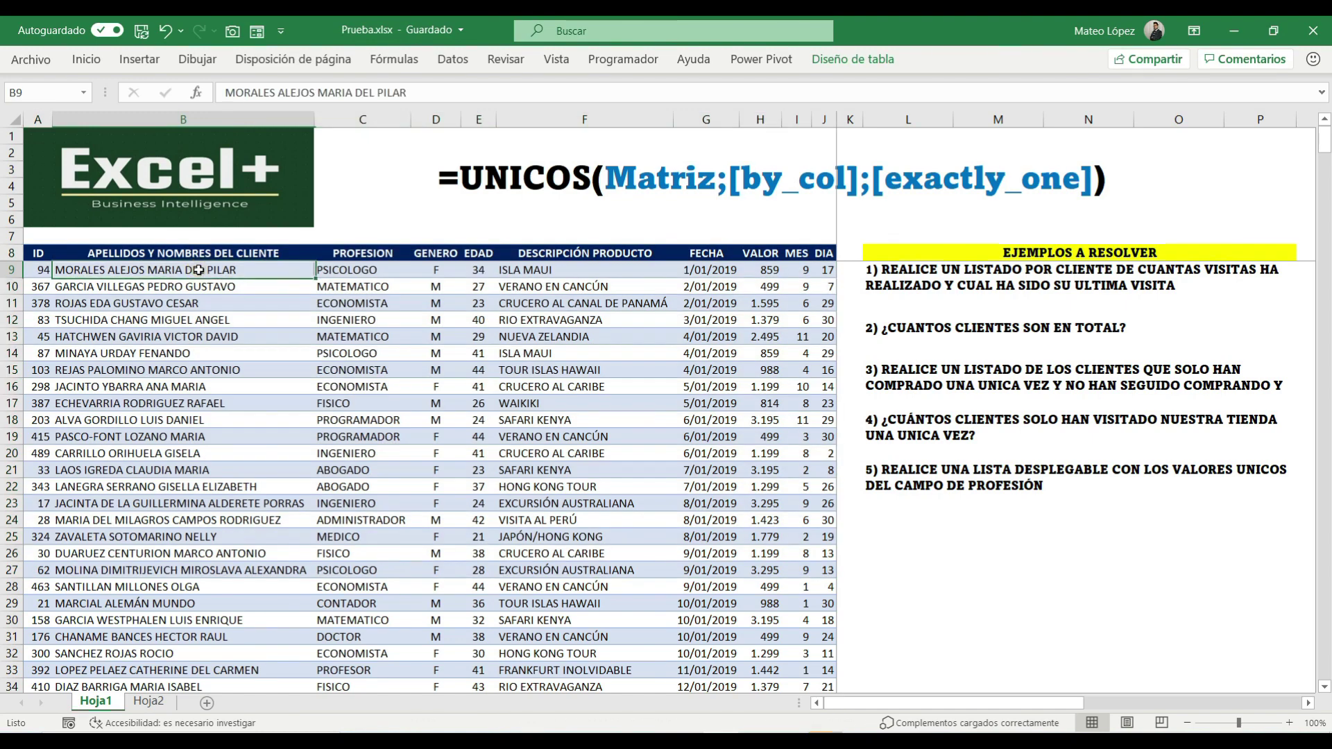
pyautogui.doubleClick(25, 269)
pyautogui.click(79, 269)
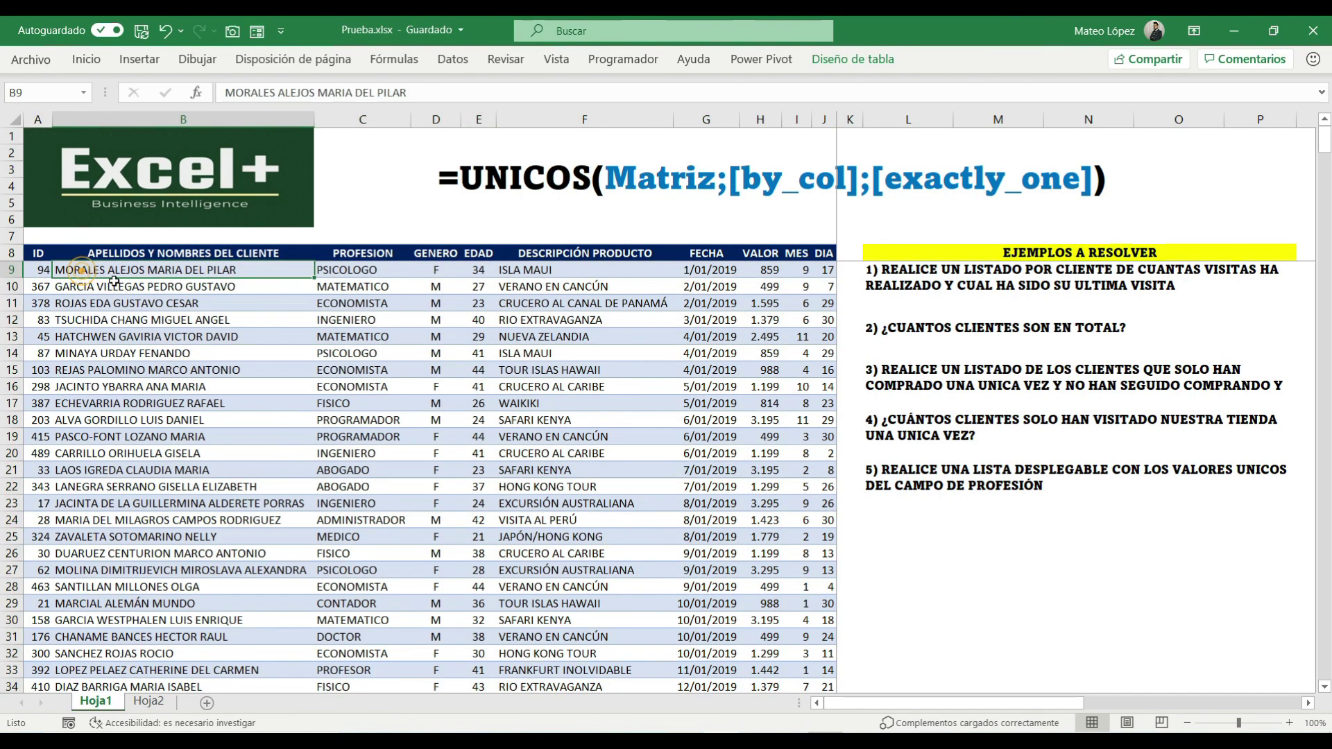
pyautogui.click(350, 269)
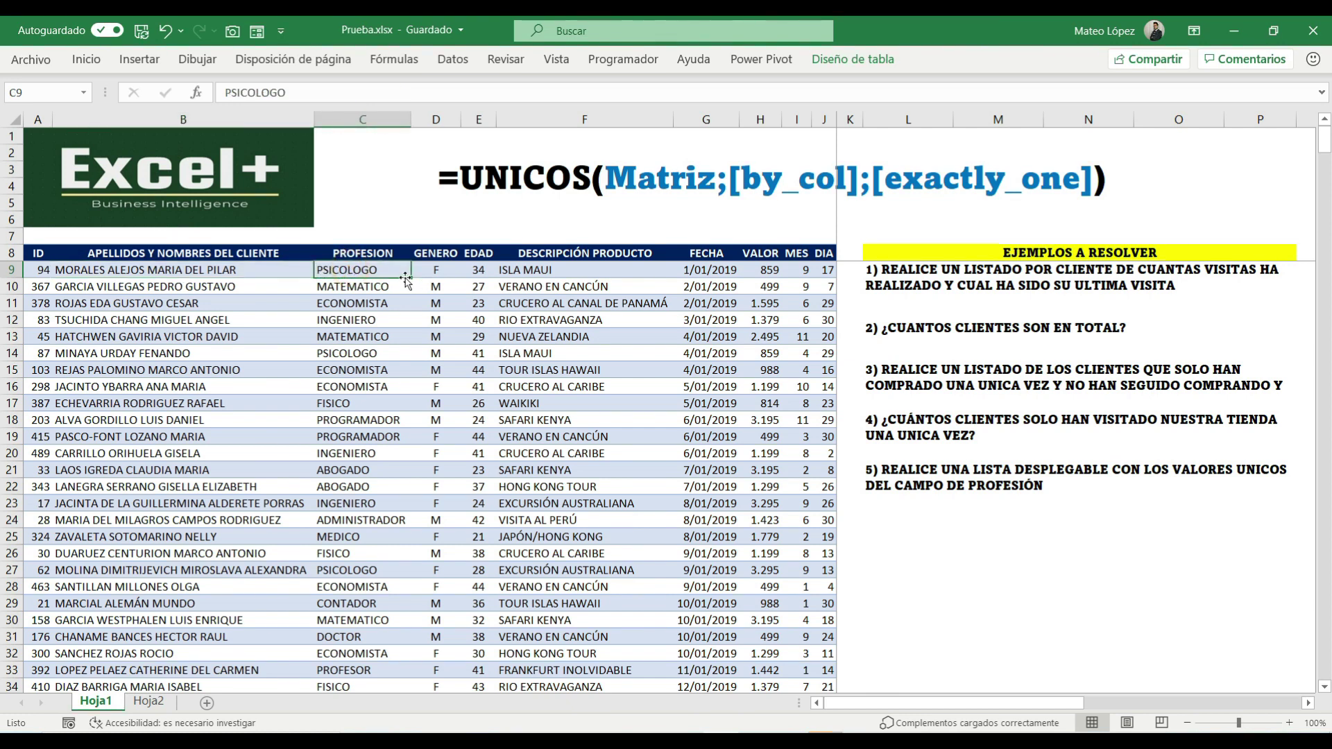
pyautogui.click(539, 271)
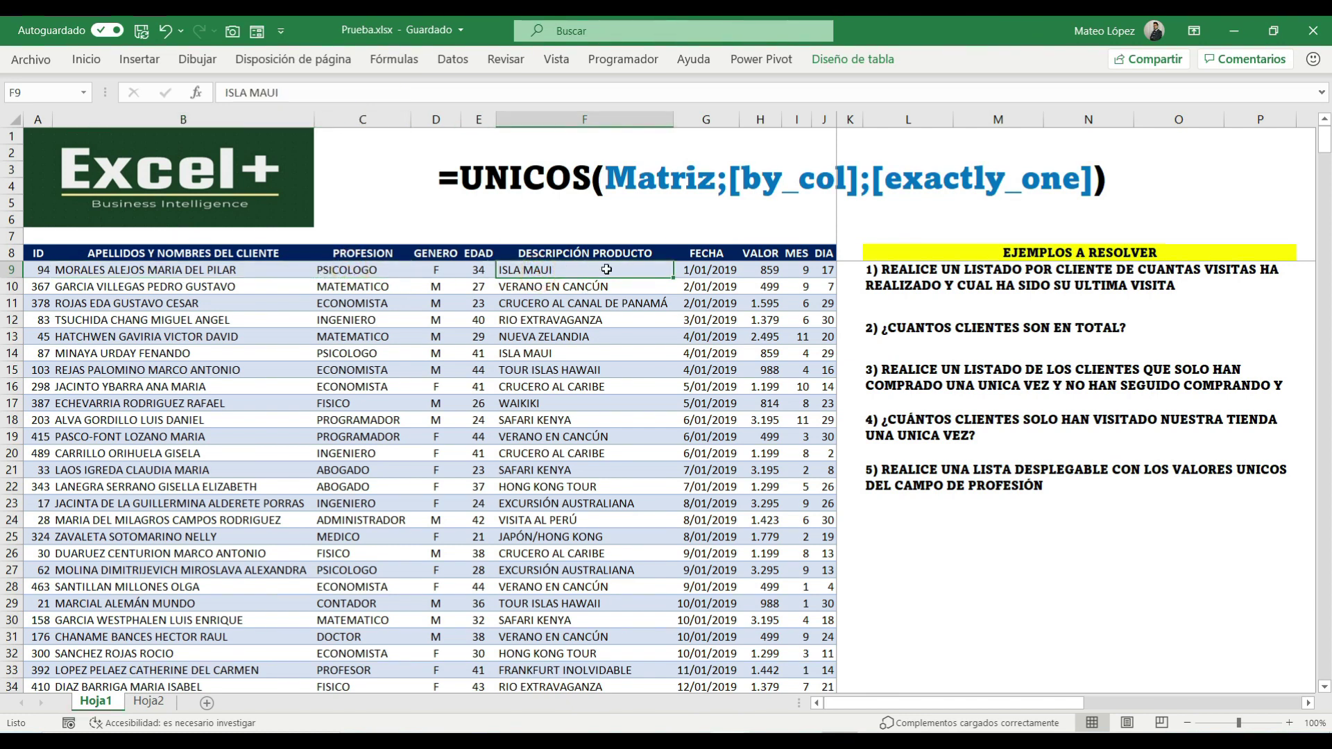
pyautogui.click(706, 268)
pyautogui.click(753, 269)
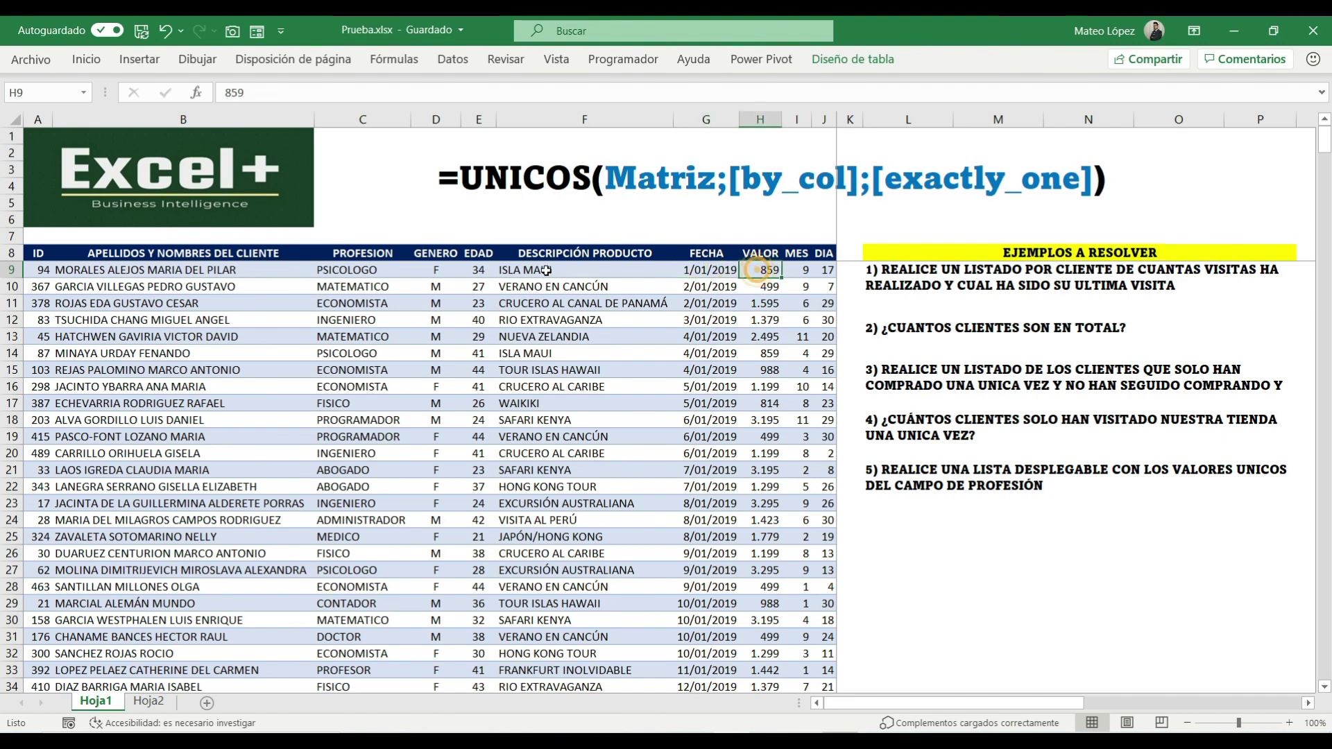
pyautogui.click(448, 247)
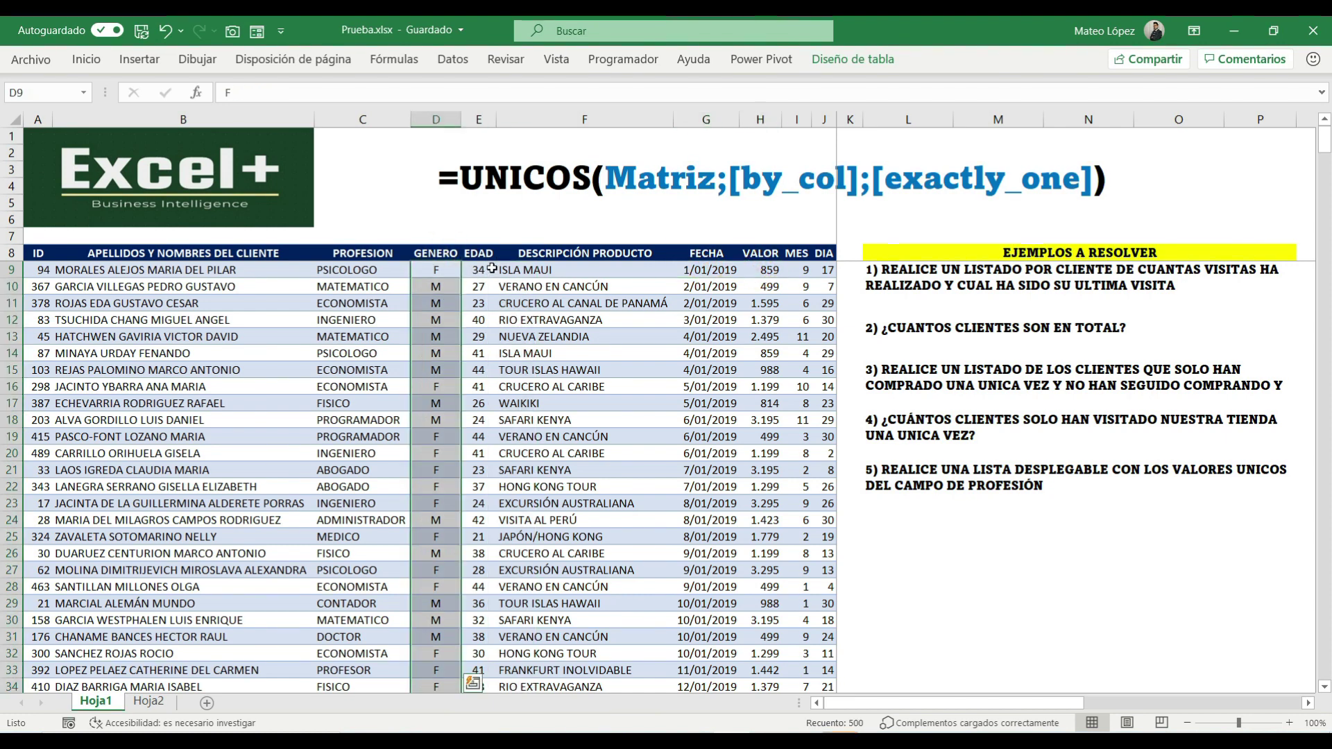
pyautogui.click(436, 271)
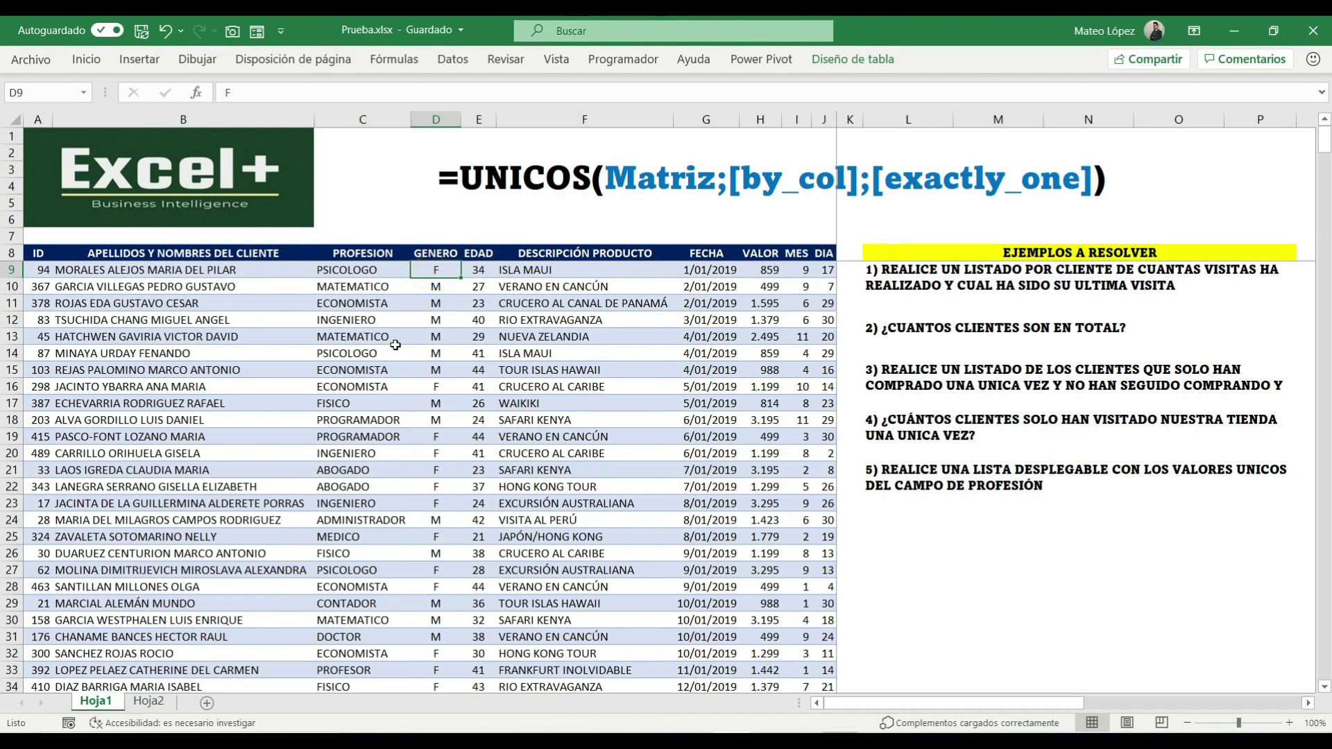
pyautogui.press('Left')
pyautogui.press('Left')
pyautogui.hotkey('ctrl', 'shift', 'Down')
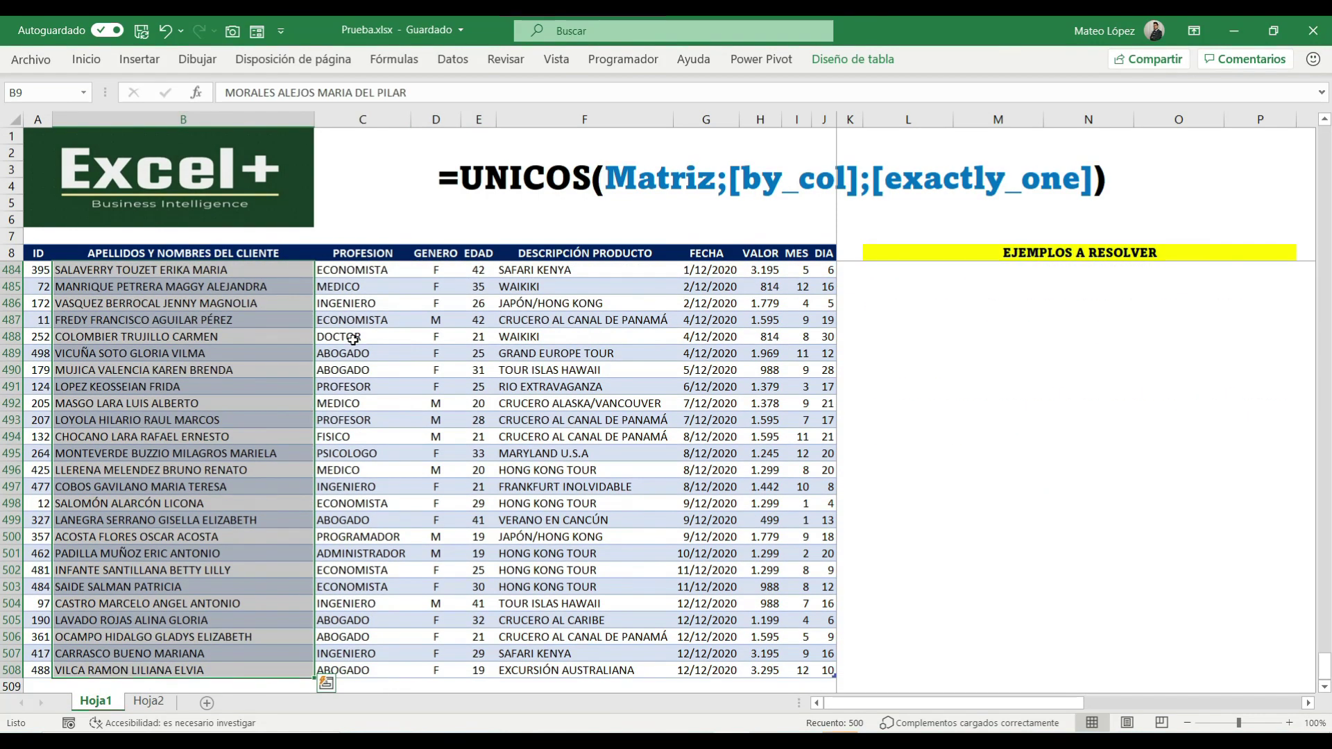
pyautogui.hotkey('ctrl', 'shift', 'Up')
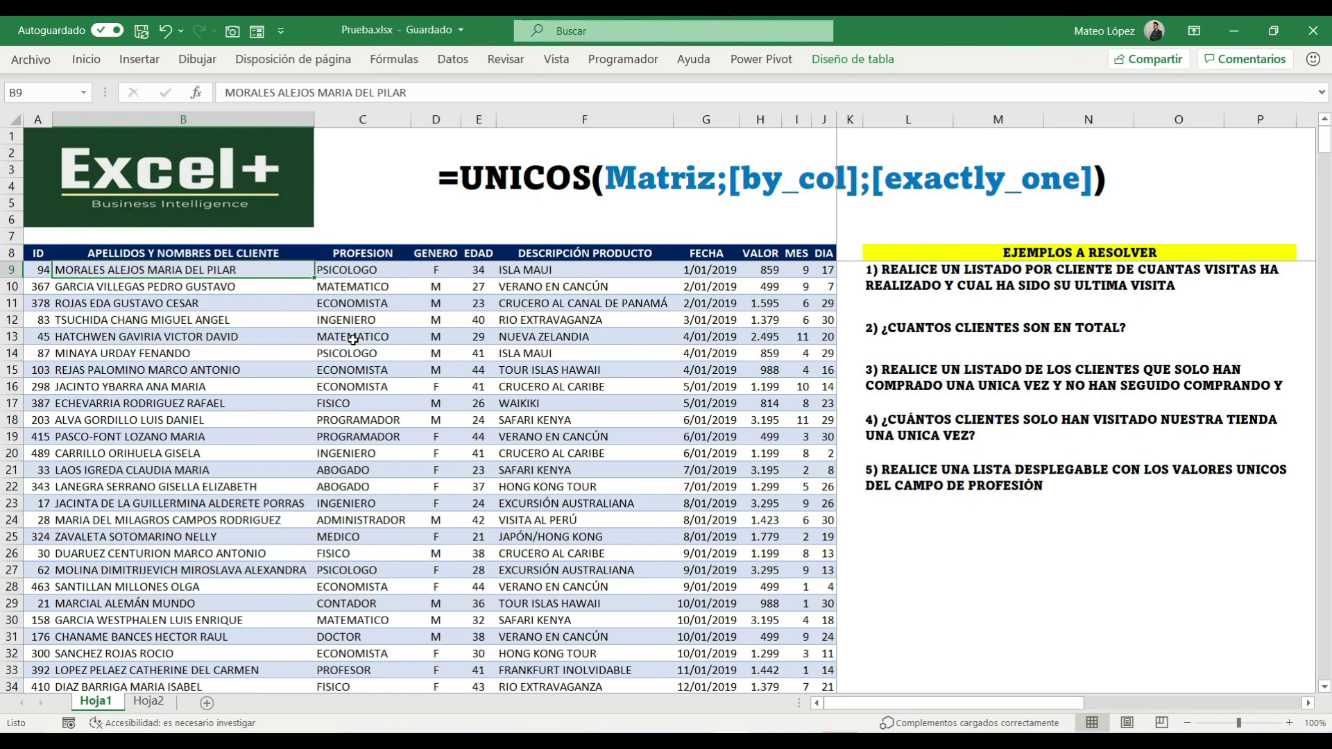
# On Hoja2, enter the sample values A, A and B in cells E2 to E4.
pyautogui.hotkey('ctrl', 'pagedown')
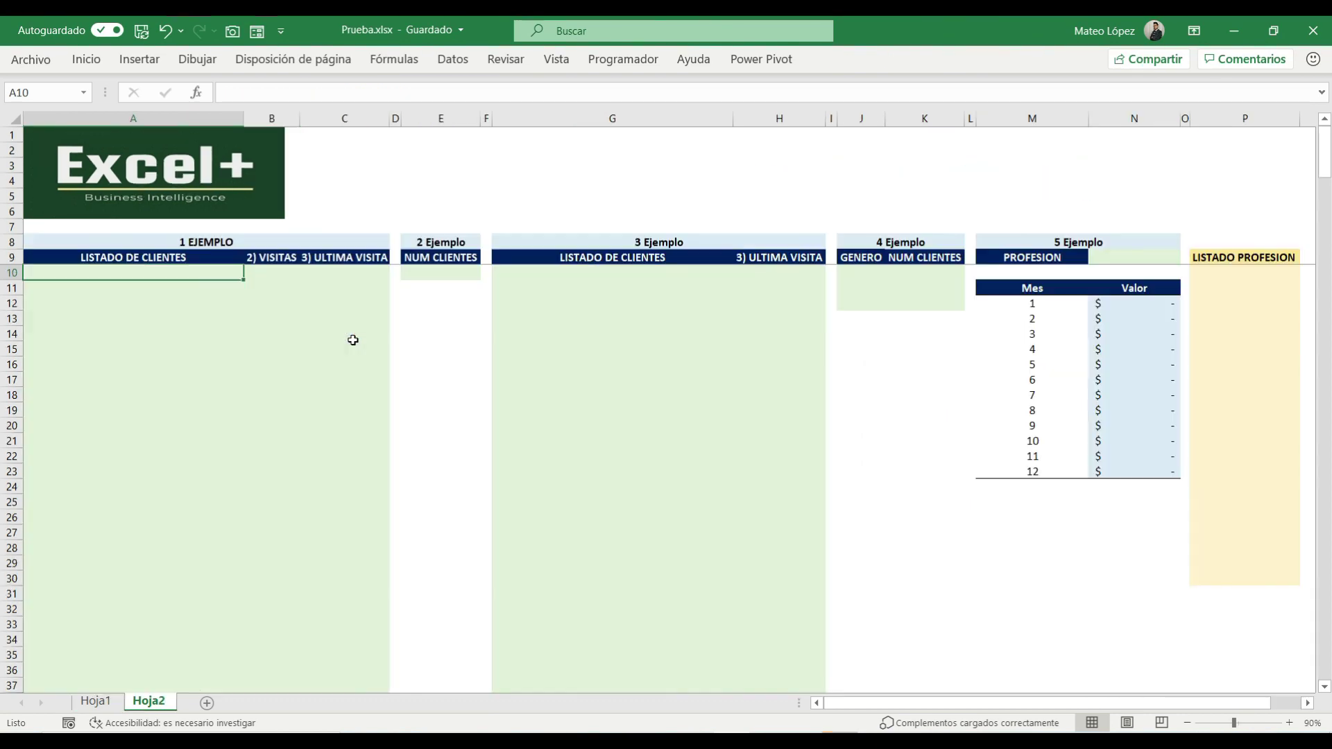
pyautogui.press('Right')
pyautogui.press('Up')
pyautogui.press('Up')
pyautogui.press('Right')
pyautogui.press('Right')
pyautogui.press('Up')
pyautogui.press('Up')
pyautogui.press('Up')
pyautogui.press('Up')
pyautogui.press('Up')
pyautogui.press('Up')
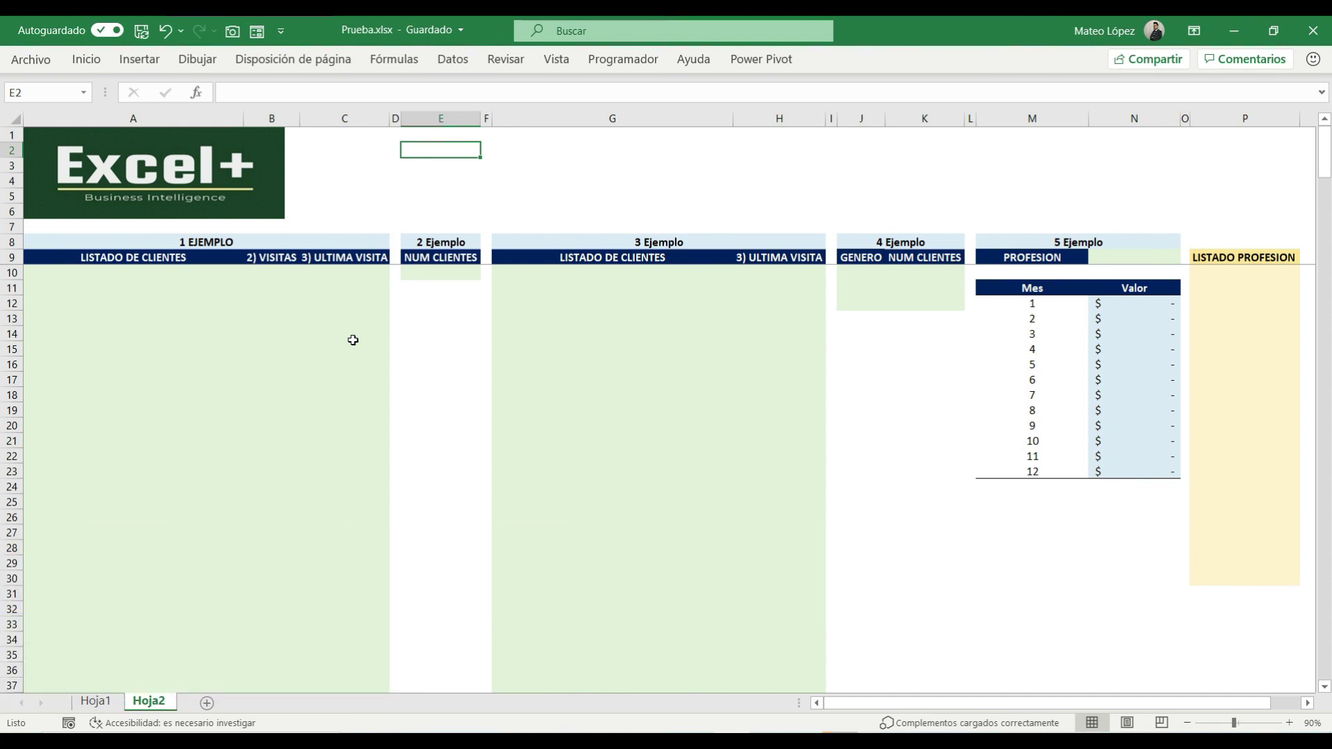
pyautogui.write('A')
pyautogui.press('Return')
pyautogui.write('A')
pyautogui.press('Return')
pyautogui.write('B')
pyautogui.press('Return')
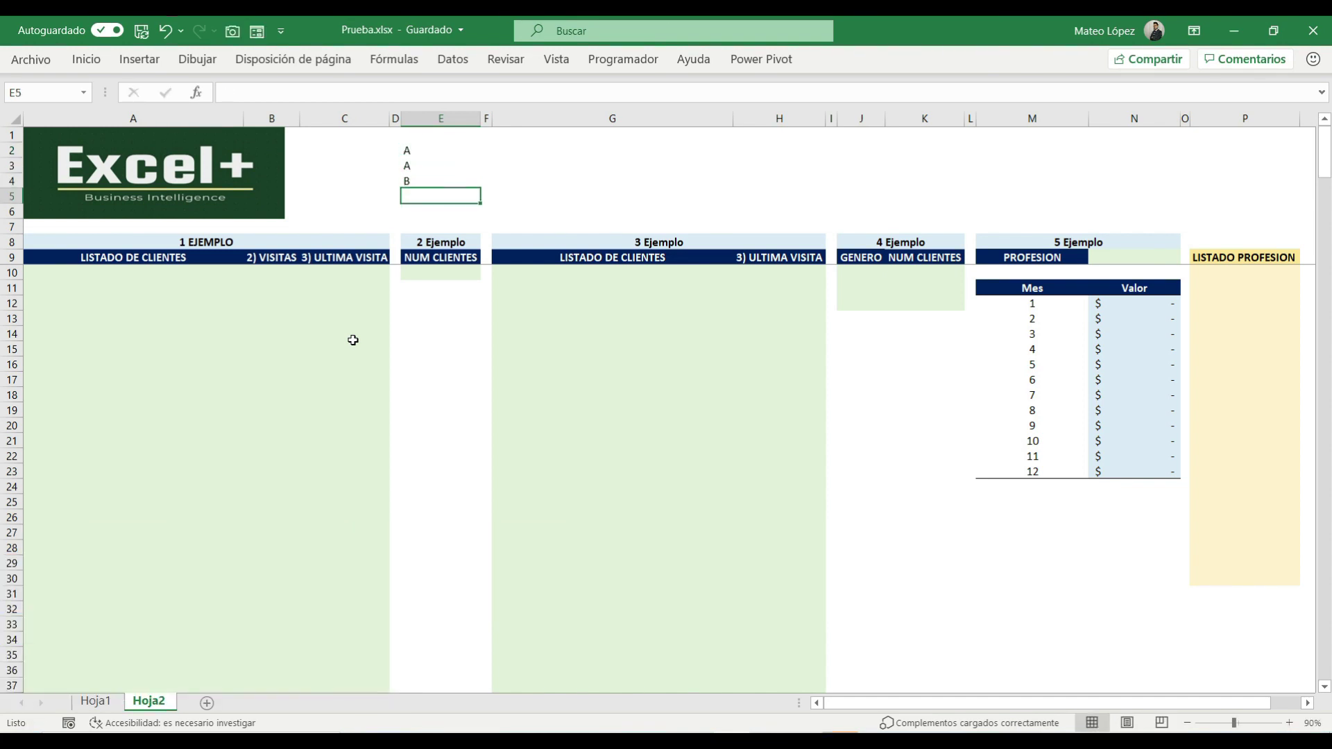
# Enter the formula =UNICOS(E2:E4) in cell G2 to list the distinct sample values.
pyautogui.press('Right')
pyautogui.press('Right')
pyautogui.press('Up')
pyautogui.press('Up')
pyautogui.press('Up')
pyautogui.write('=UNI')
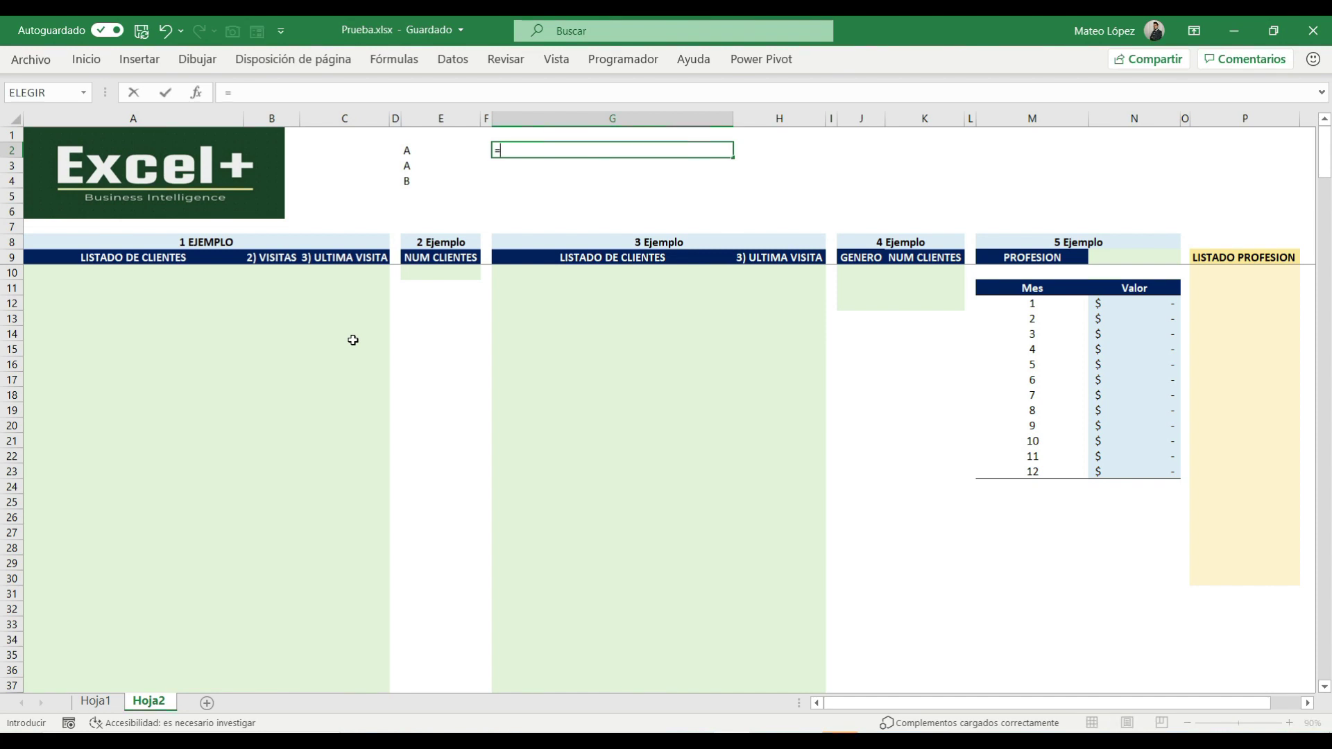
pyautogui.press('Tab')
pyautogui.press('Left')
pyautogui.press('Left')
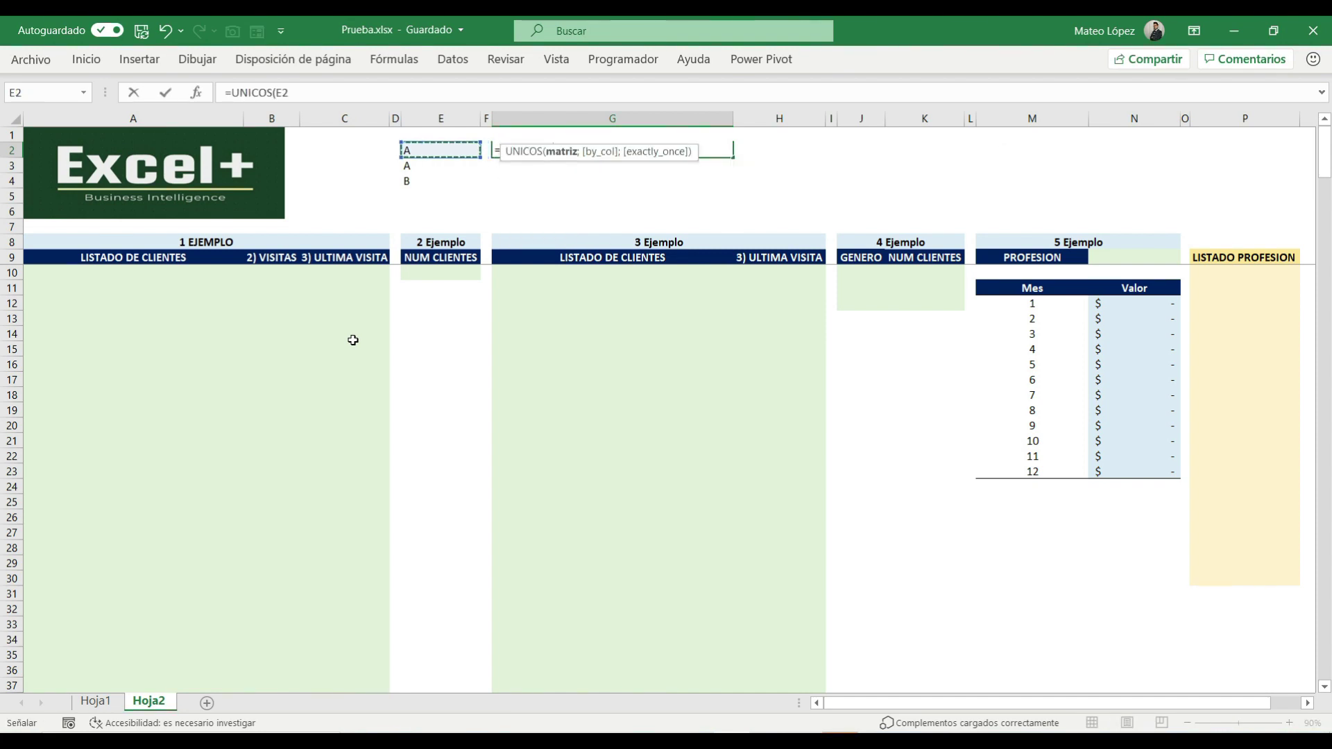
pyautogui.hotkey('shift', 'Down')
pyautogui.hotkey('shift', 'Down')
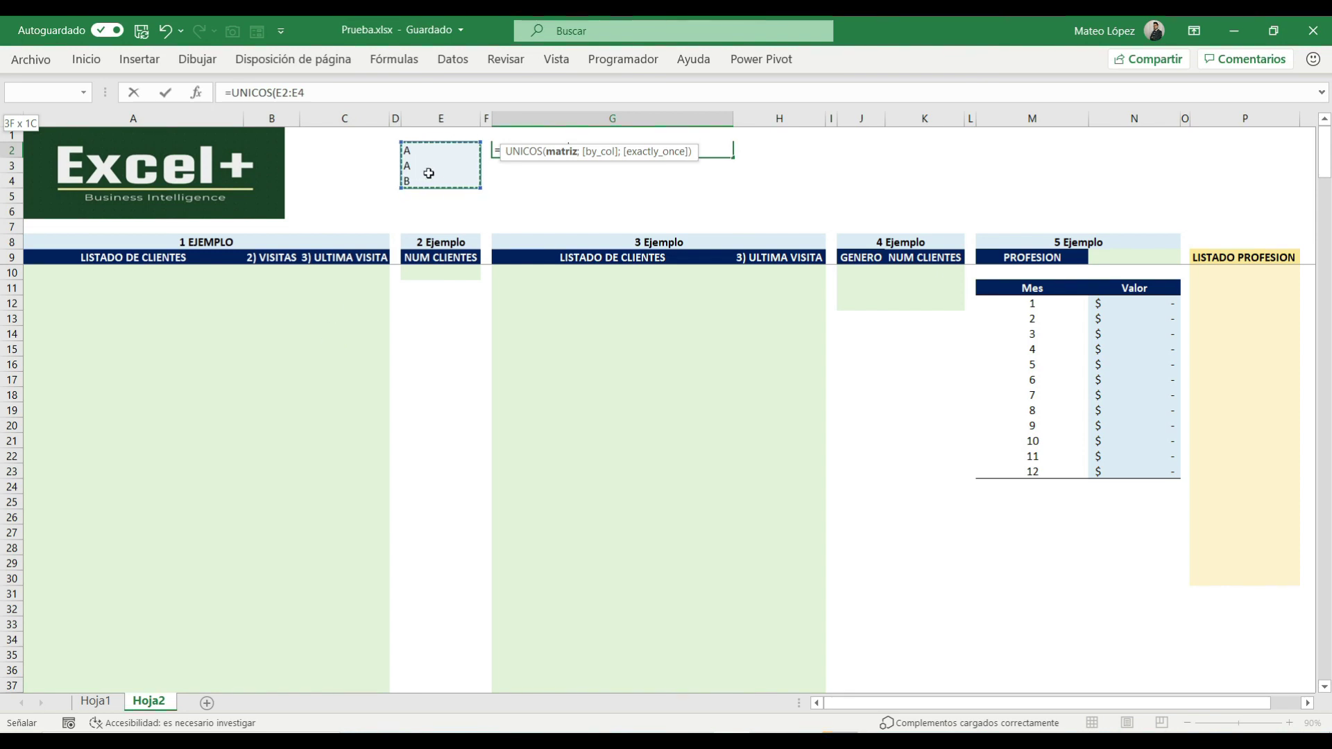
pyautogui.press('Return')
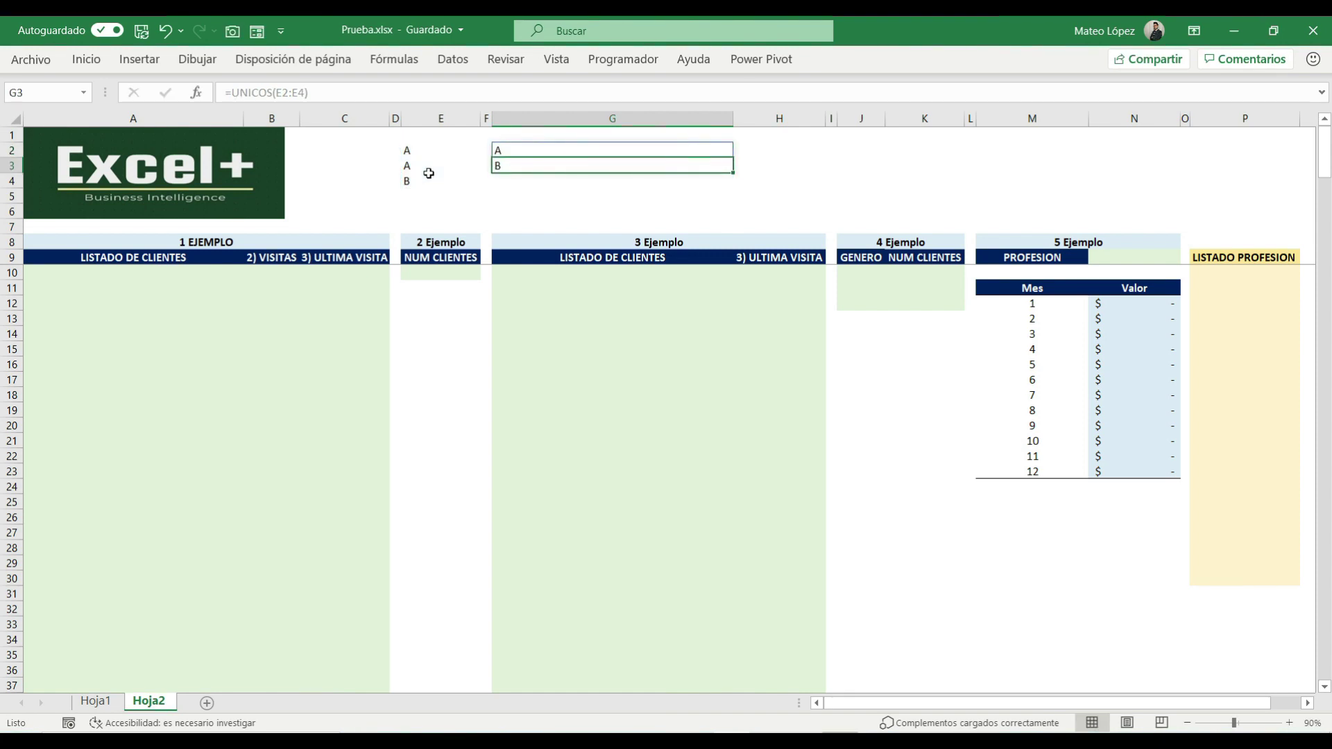
# Examine the spill range of the UNICOS formula in G2:G3, comparing the formula shown for each cell.
pyautogui.press('Up')
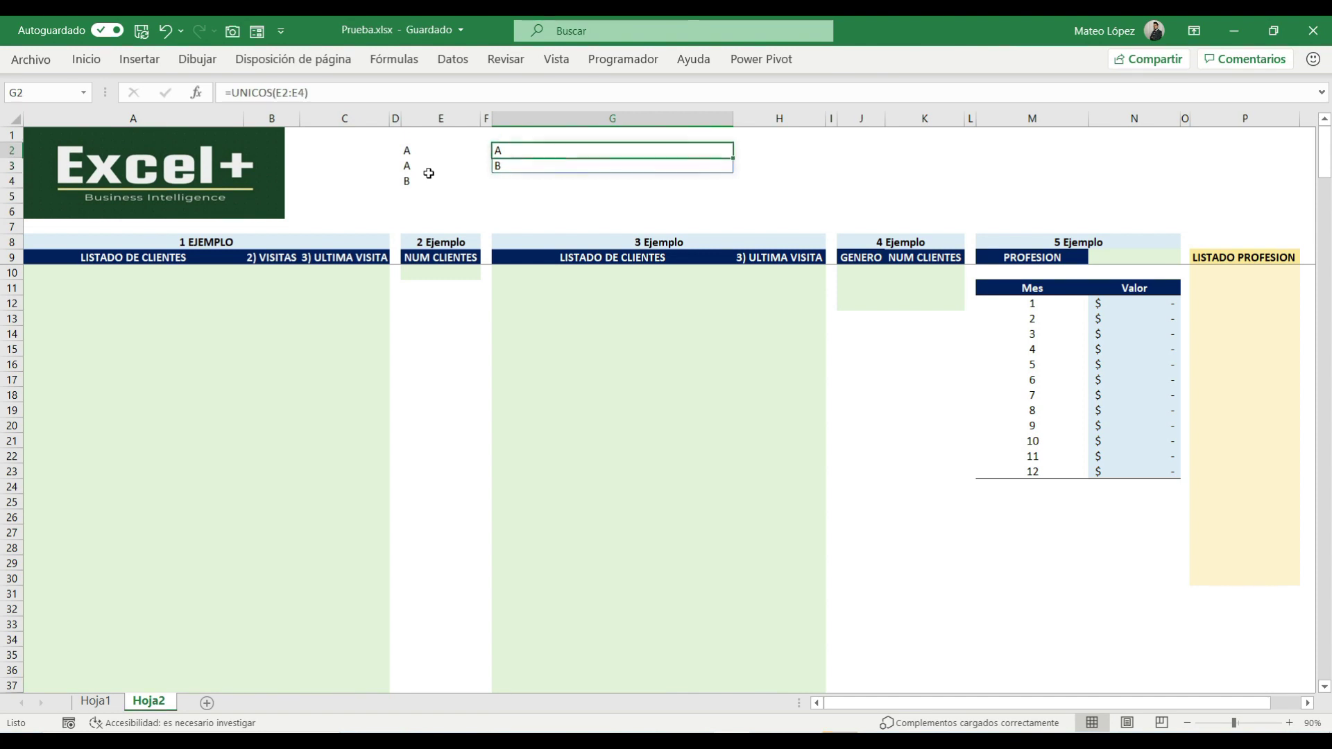
pyautogui.press('Down')
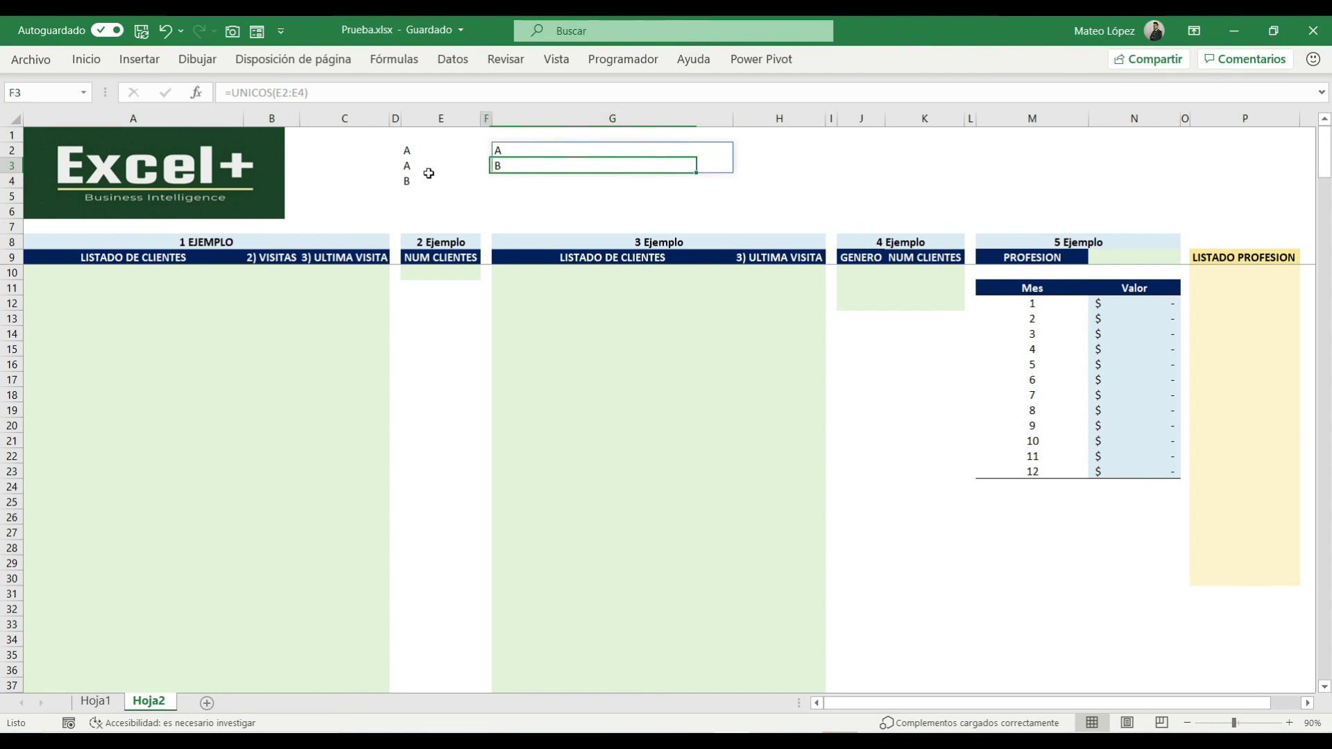
pyautogui.press('Up')
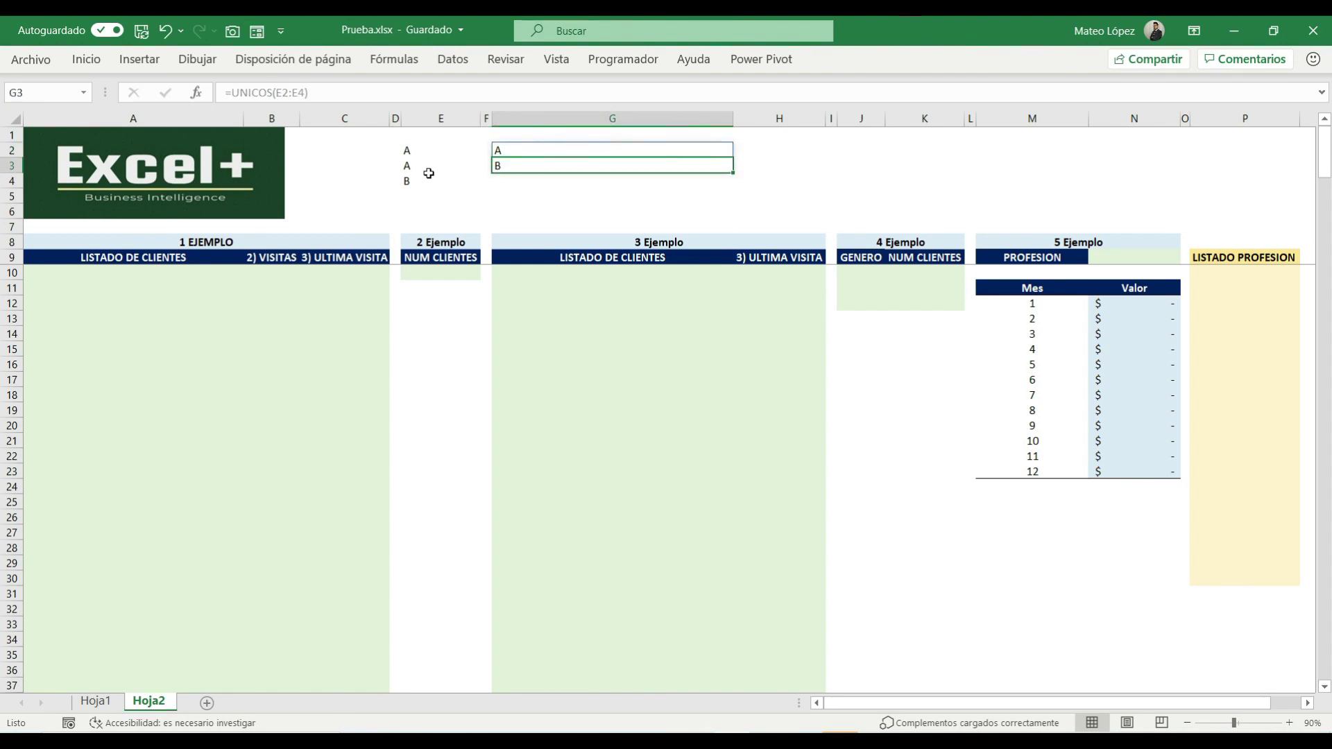
pyautogui.press('Right')
pyautogui.press('Left')
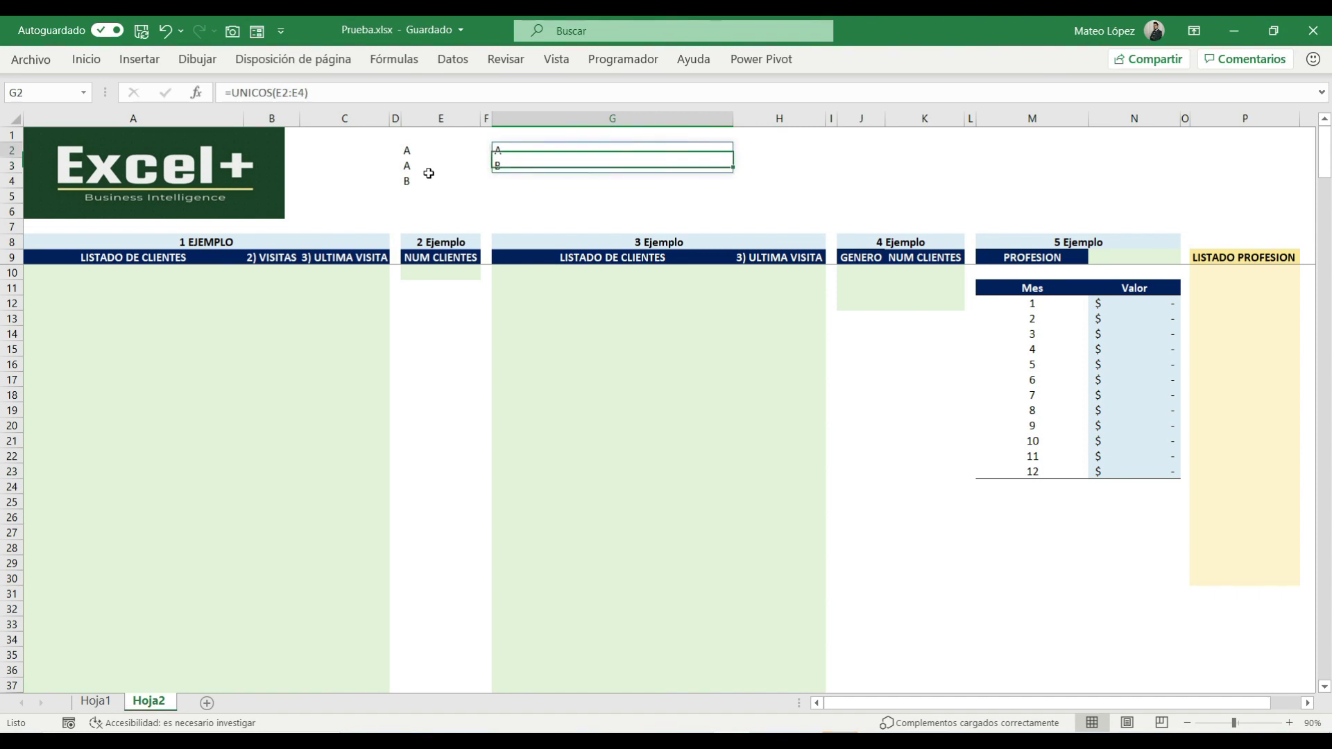
pyautogui.press('Left')
pyautogui.press('Right')
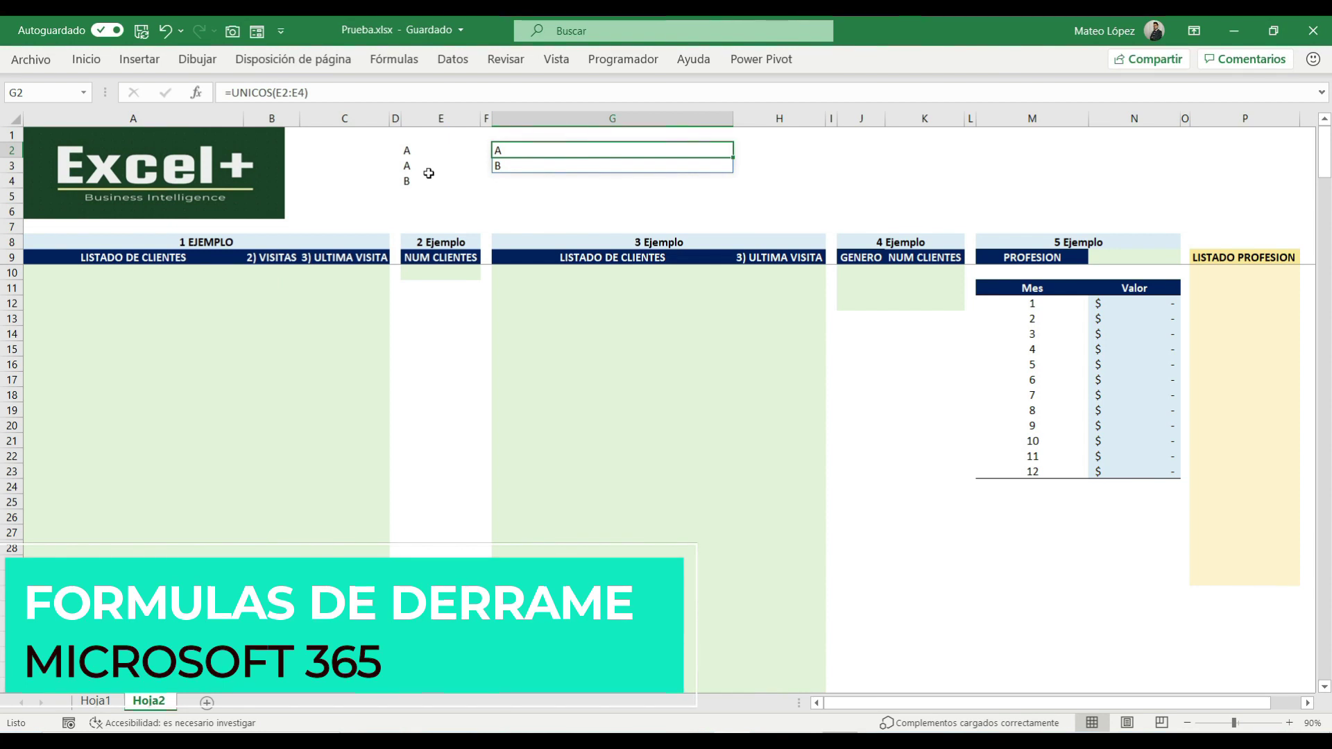
pyautogui.press('Left')
pyautogui.press('Right')
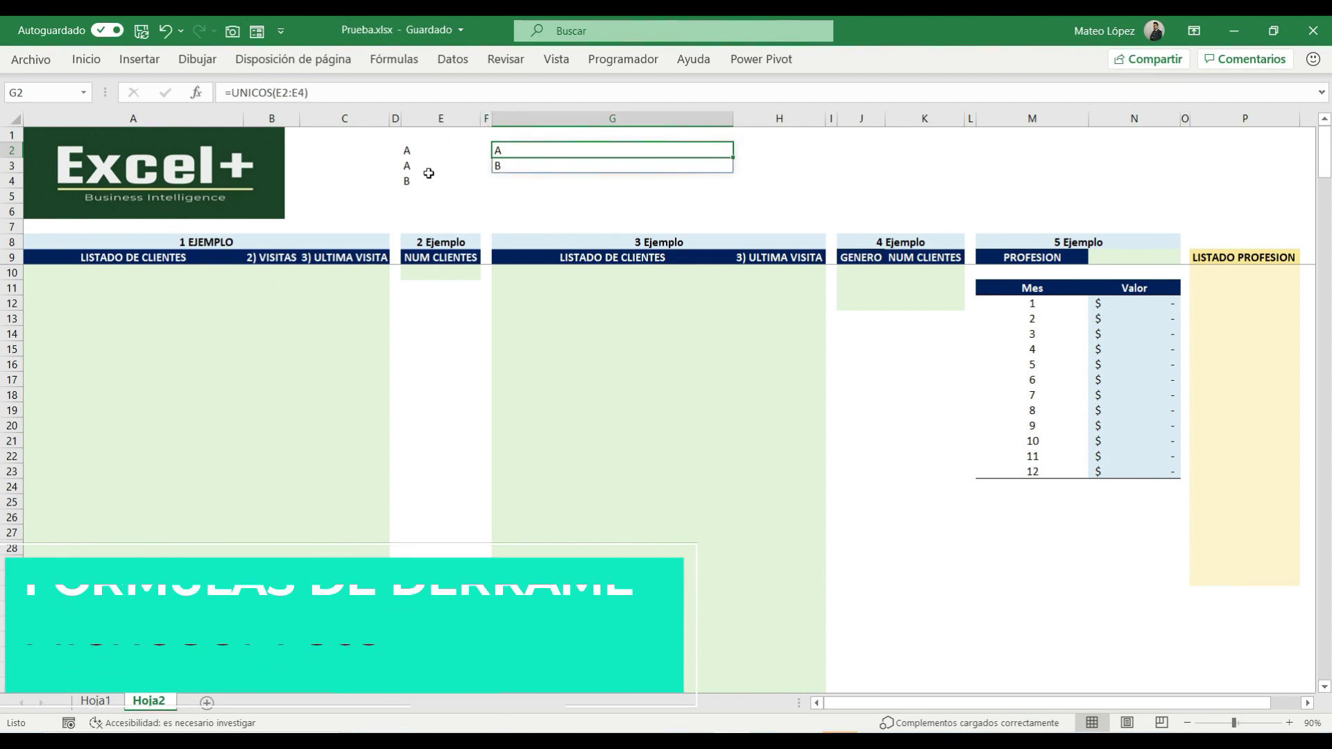
pyautogui.press('Down')
pyautogui.press('Down')
pyautogui.press('Up')
pyautogui.press('Up')
pyautogui.press('Left')
pyautogui.press('Right')
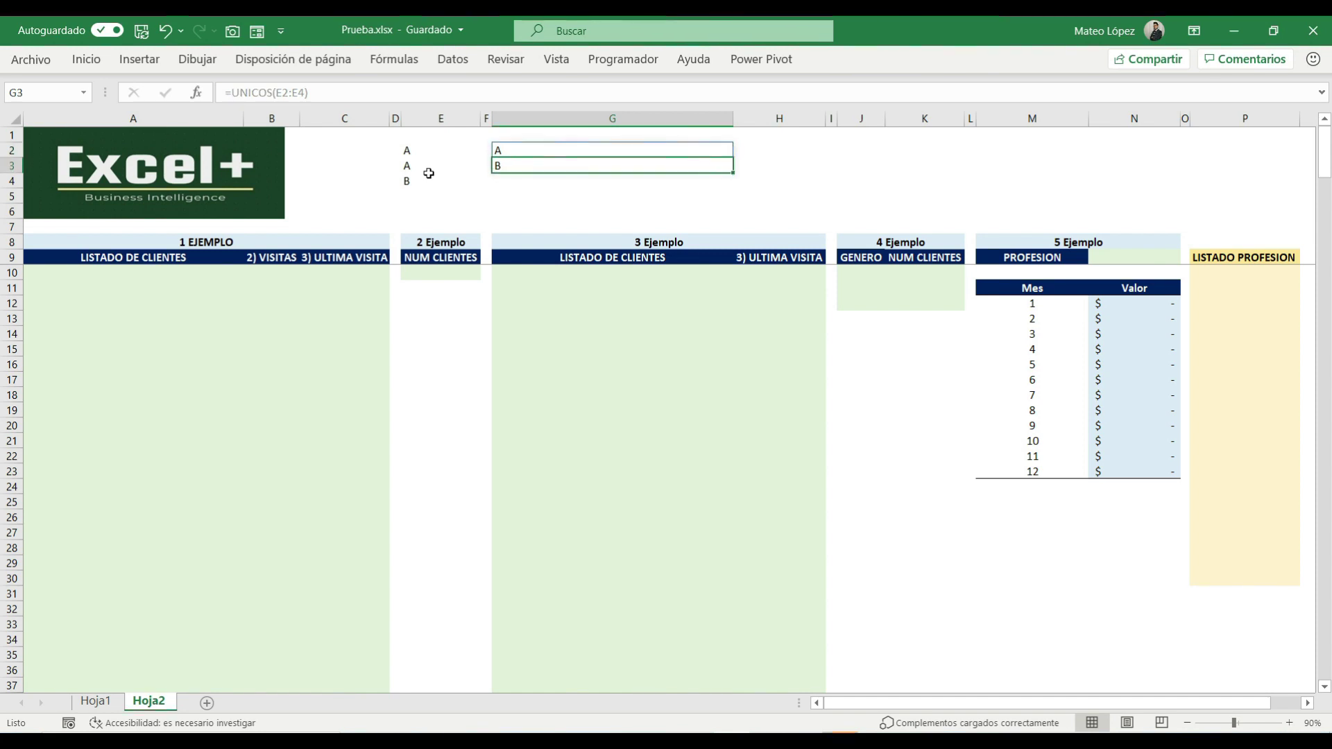
pyautogui.press('Down')
pyautogui.press('Down')
pyautogui.press('Down')
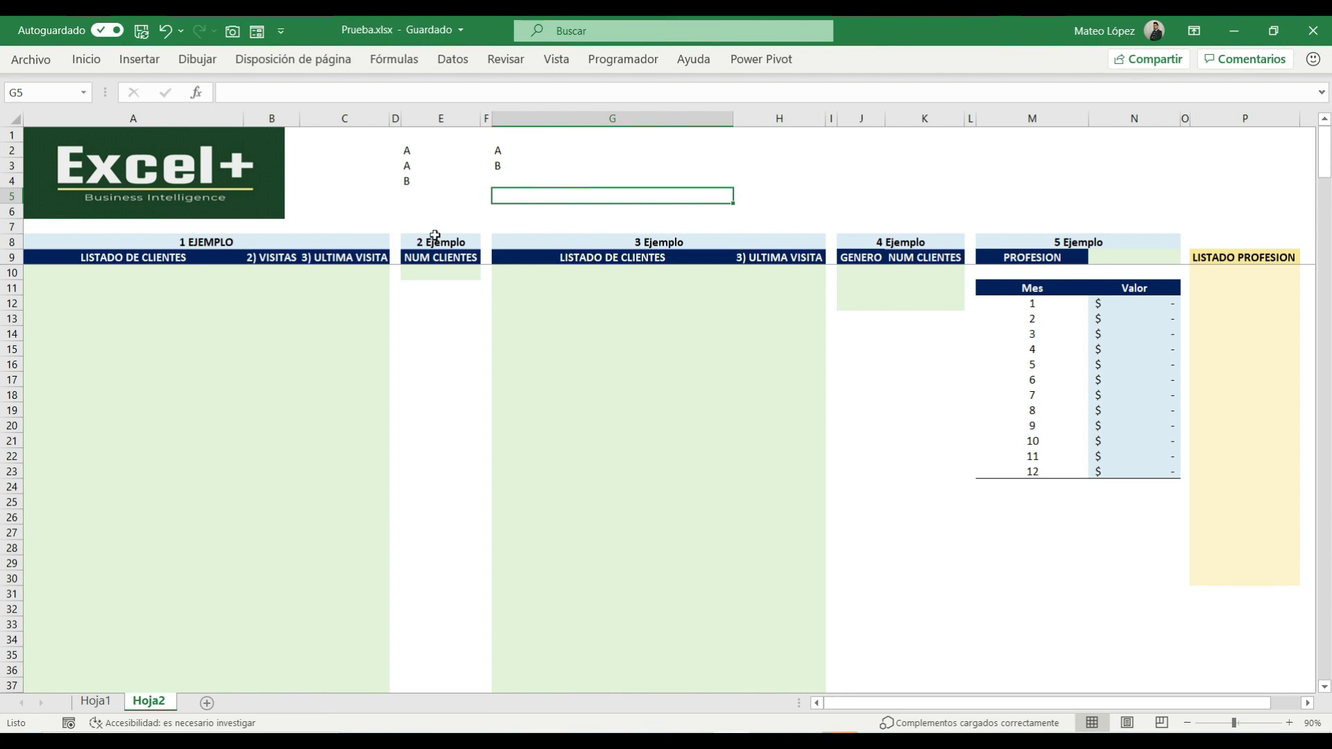
pyautogui.click(515, 168)
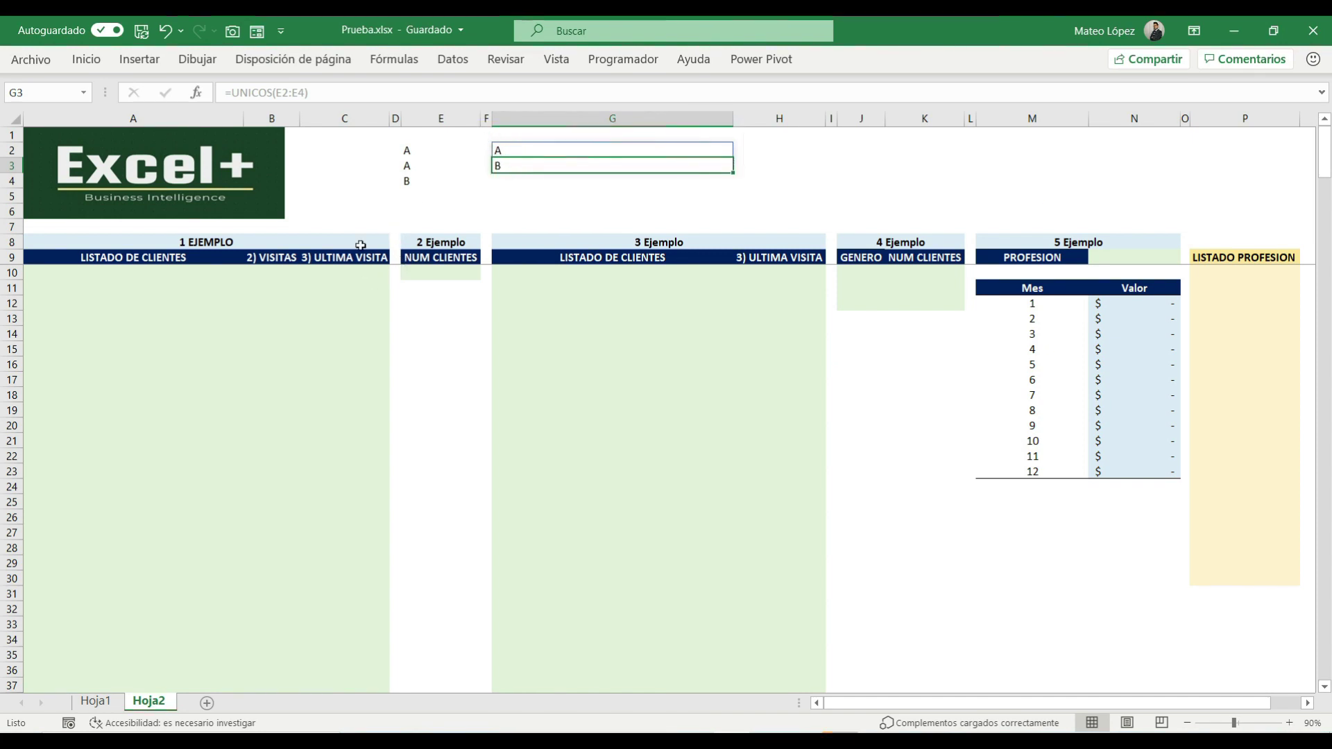
# Enter the formula =G2# in cell H2 to reference the whole spilled range.
pyautogui.press('Down')
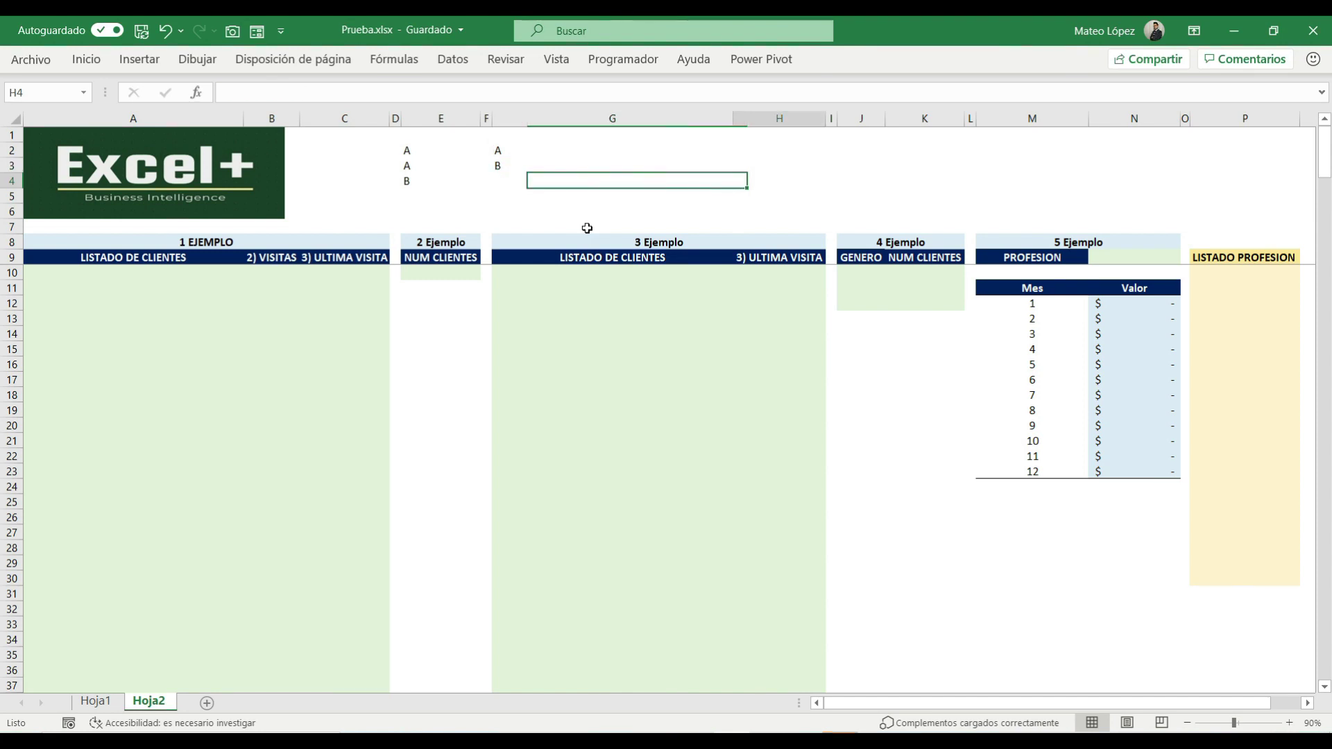
pyautogui.press('Right')
pyautogui.press('Up')
pyautogui.press('Left')
pyautogui.press('Up')
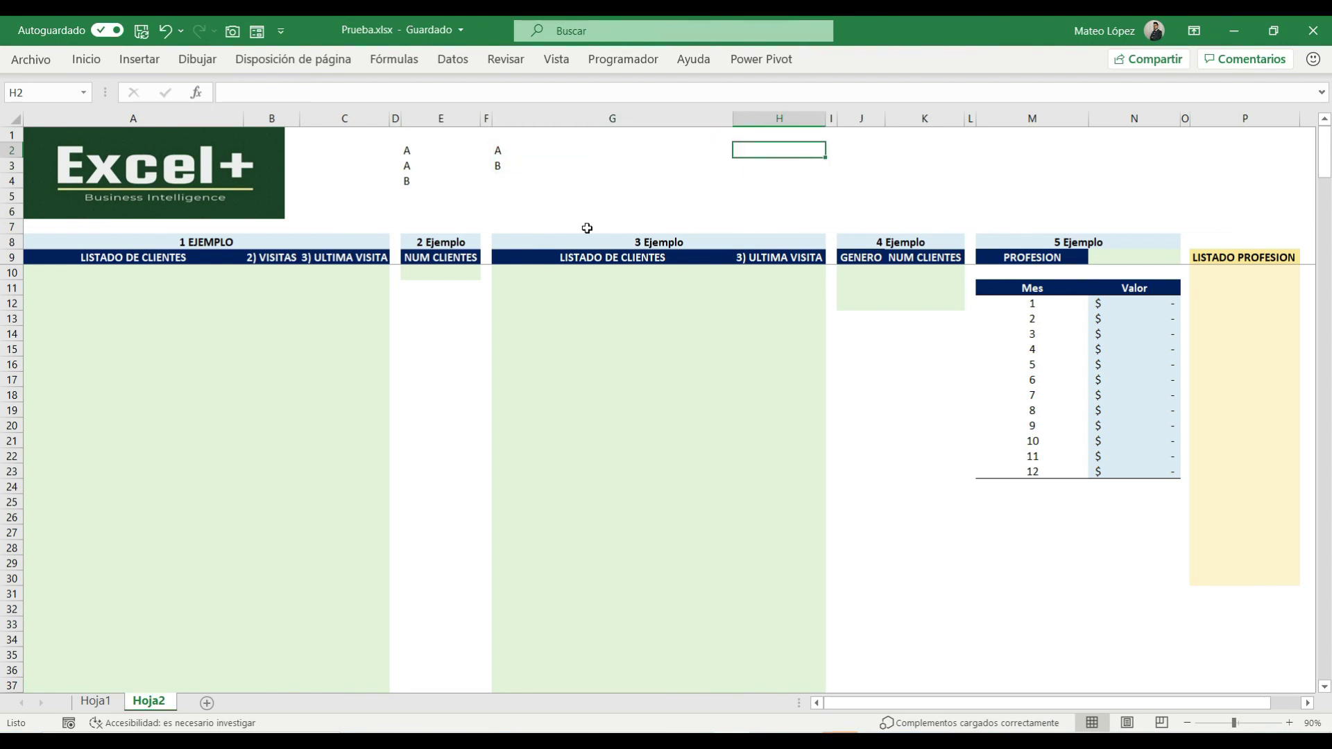
pyautogui.press('Right')
pyautogui.write('=')
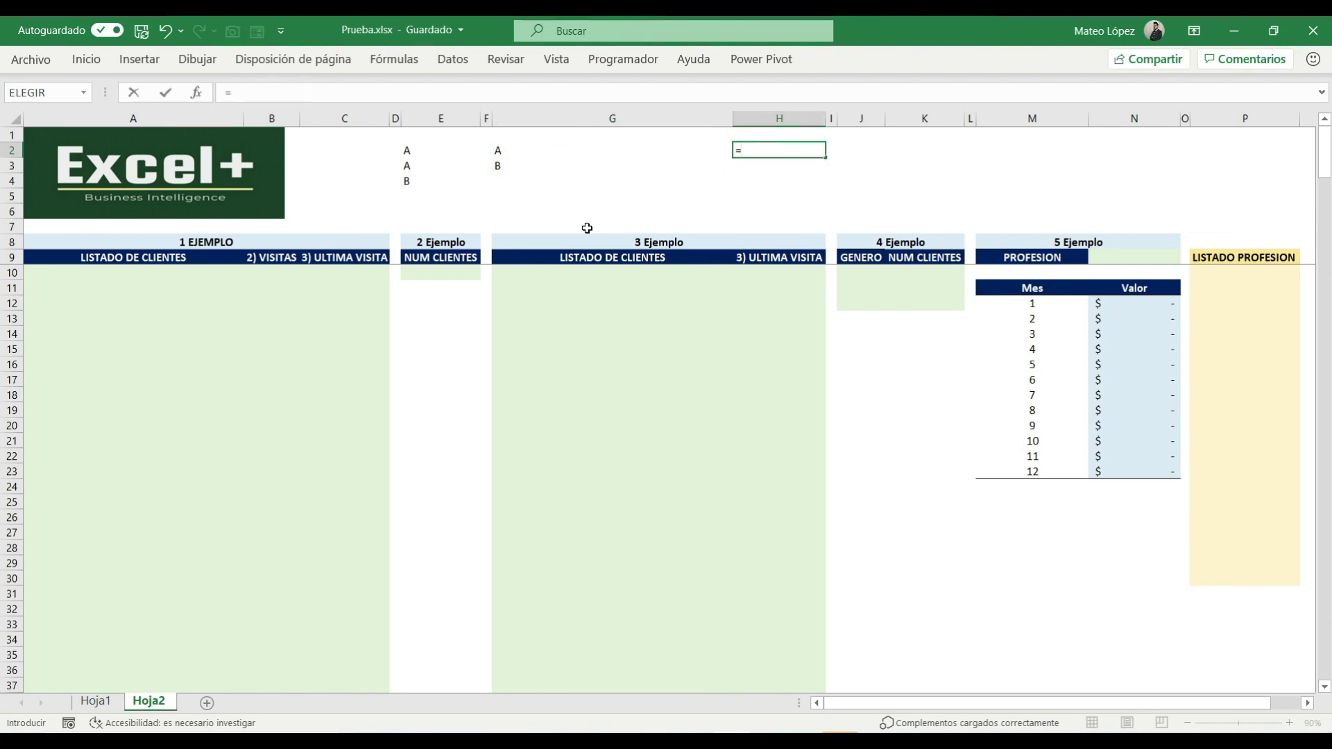
pyautogui.press('Left')
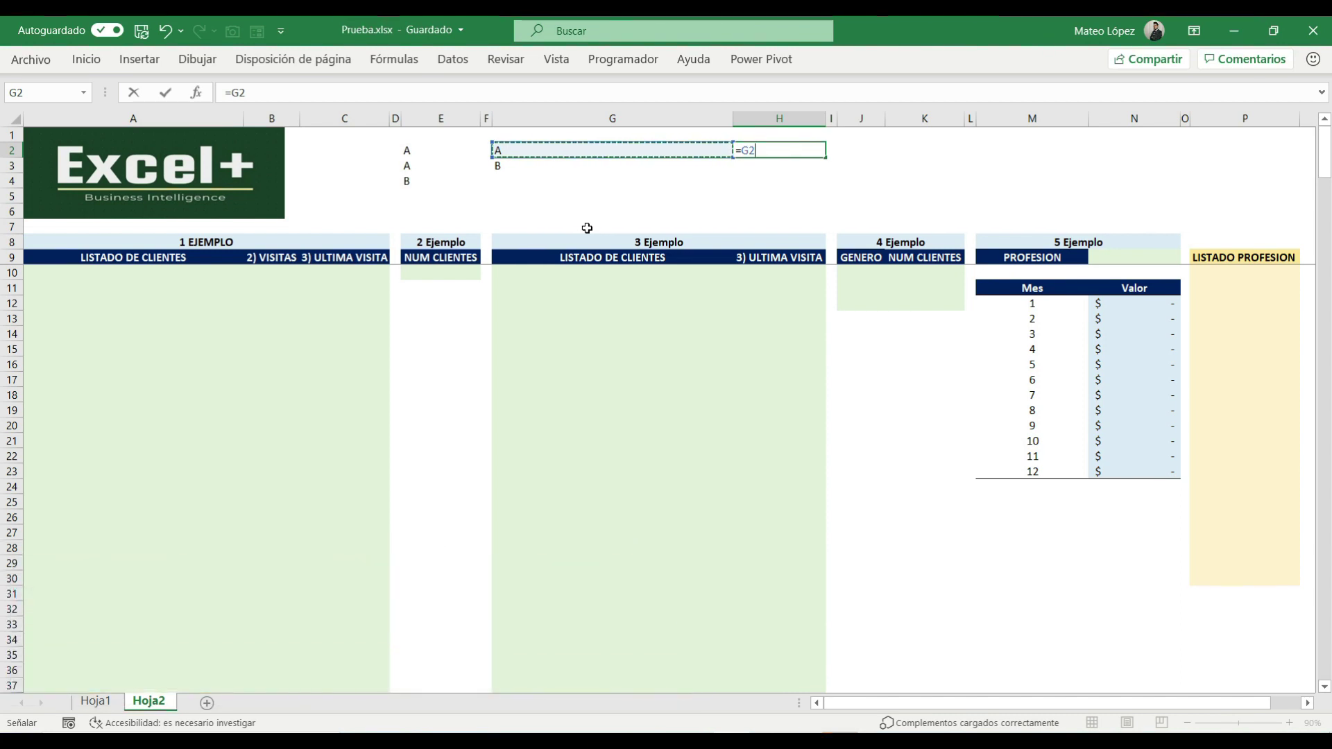
pyautogui.write('#')
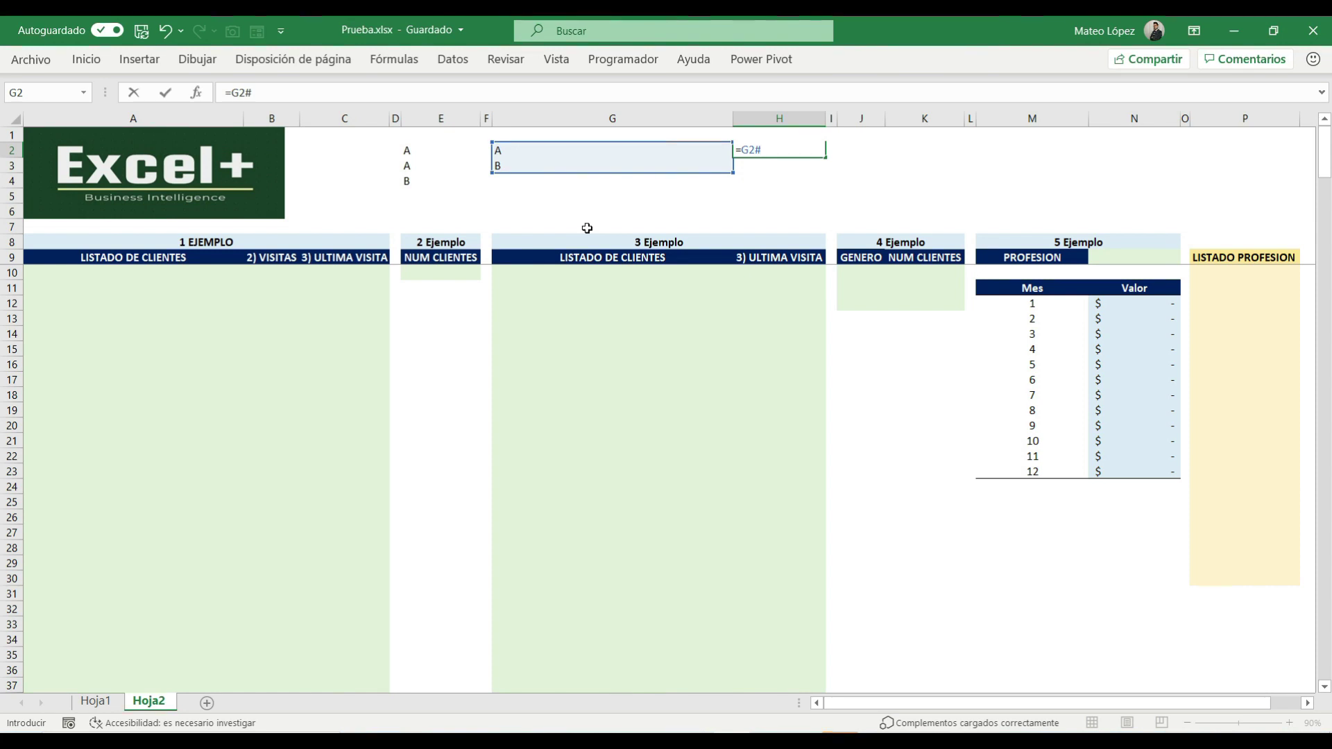
pyautogui.press('Return')
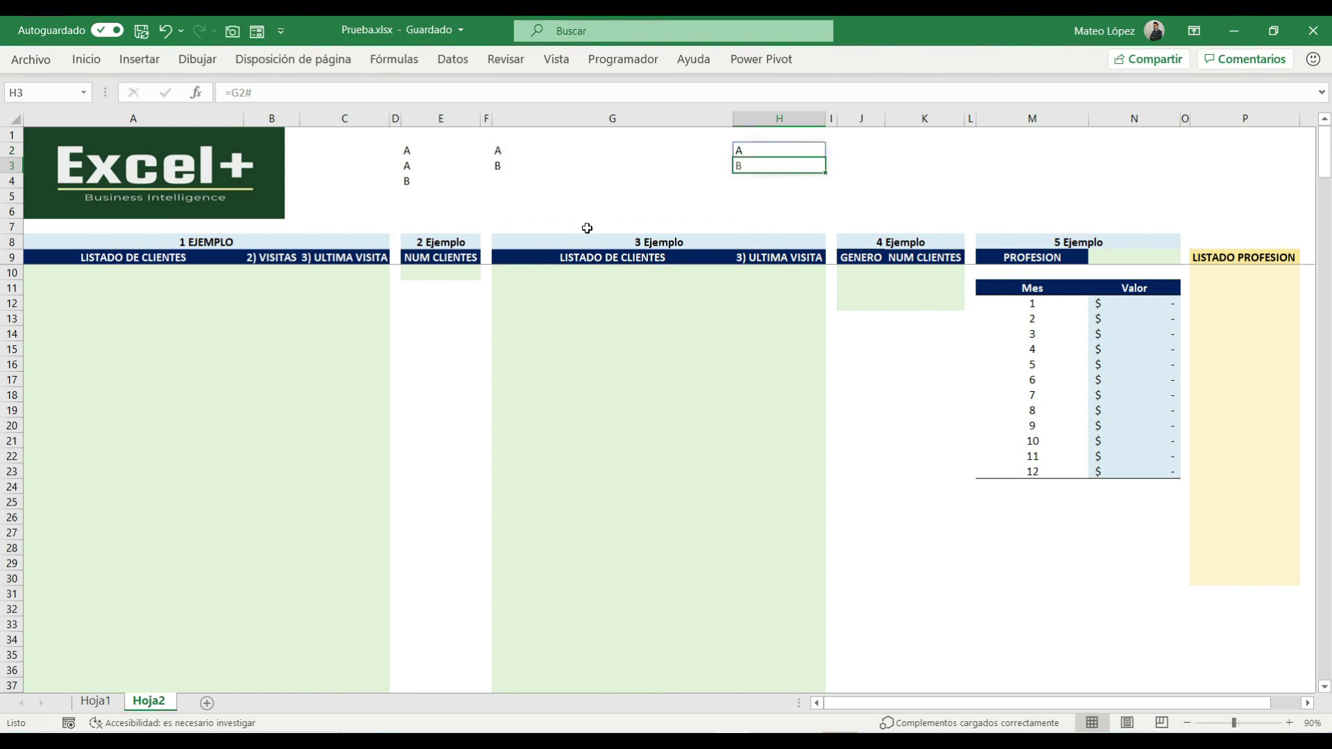
# Replace the second sample value, in cell E3, with C.
pyautogui.press('Left')
pyautogui.press('Left')
pyautogui.press('Left')
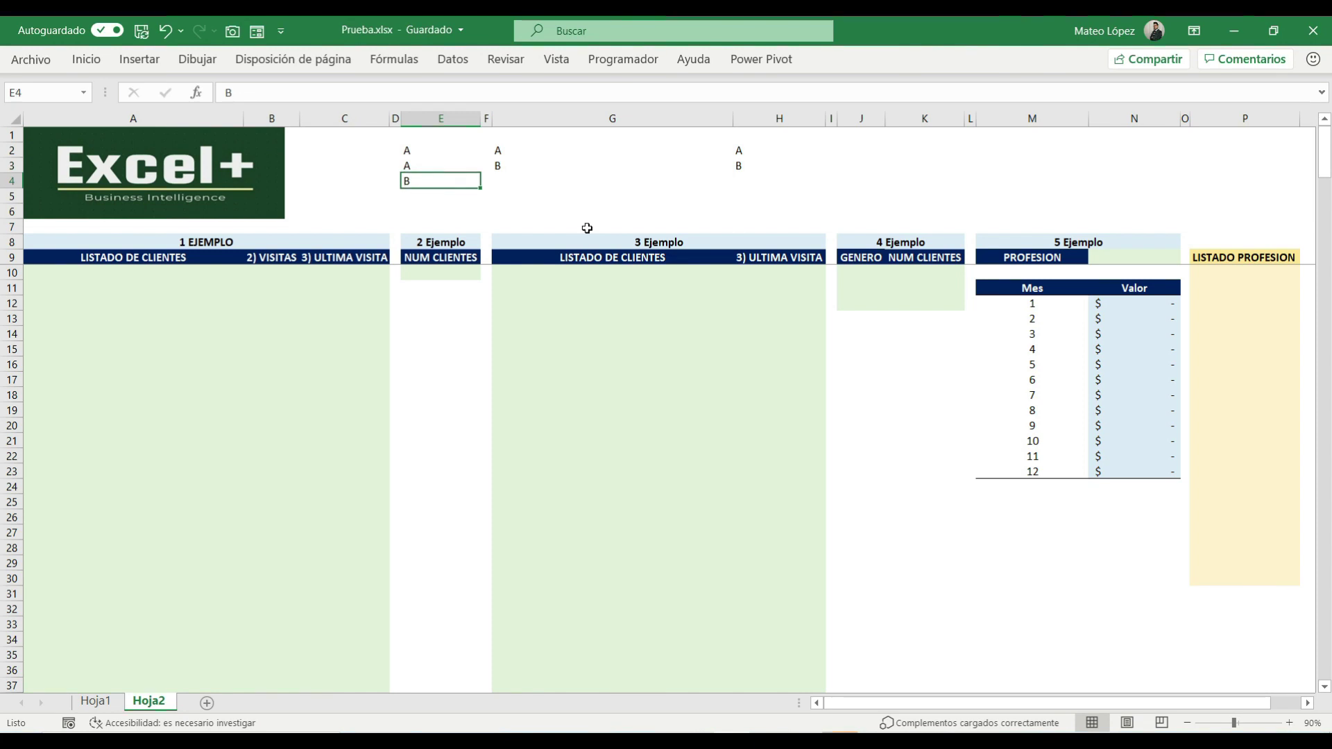
pyautogui.write('C')
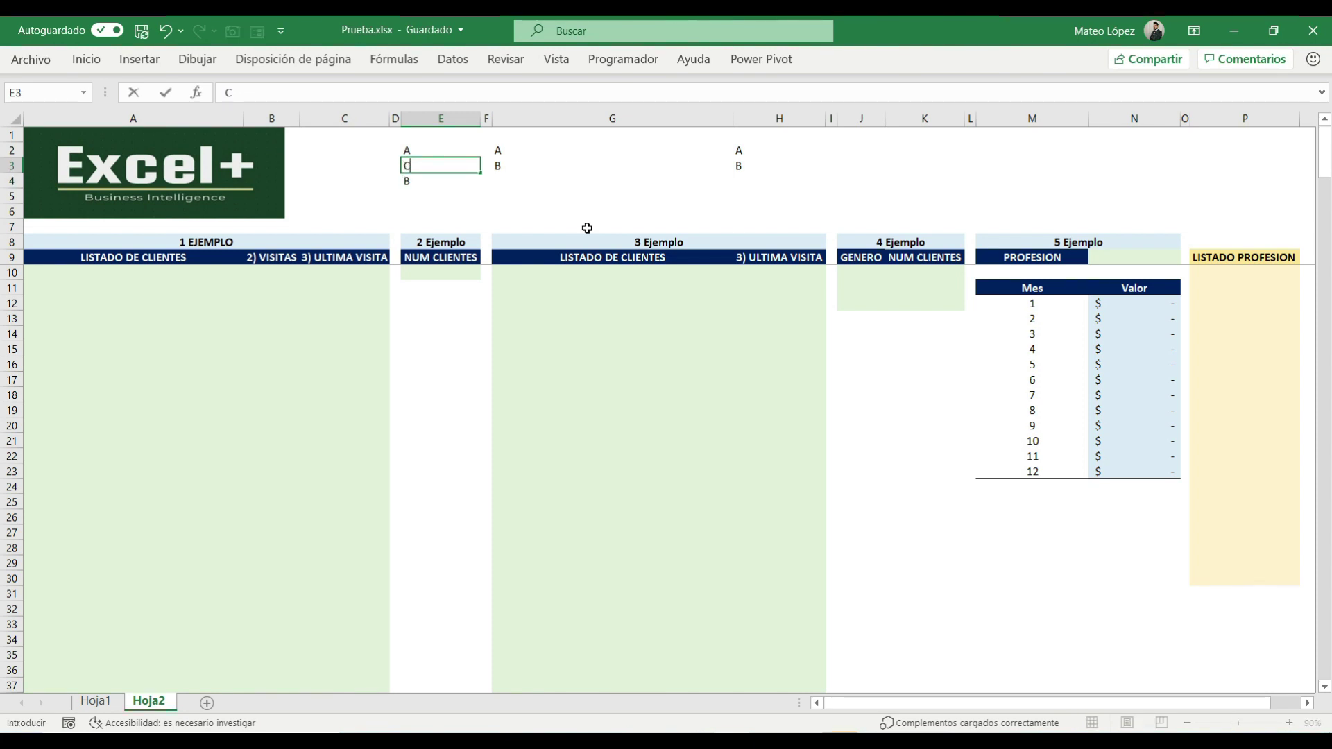
pyautogui.press('Return')
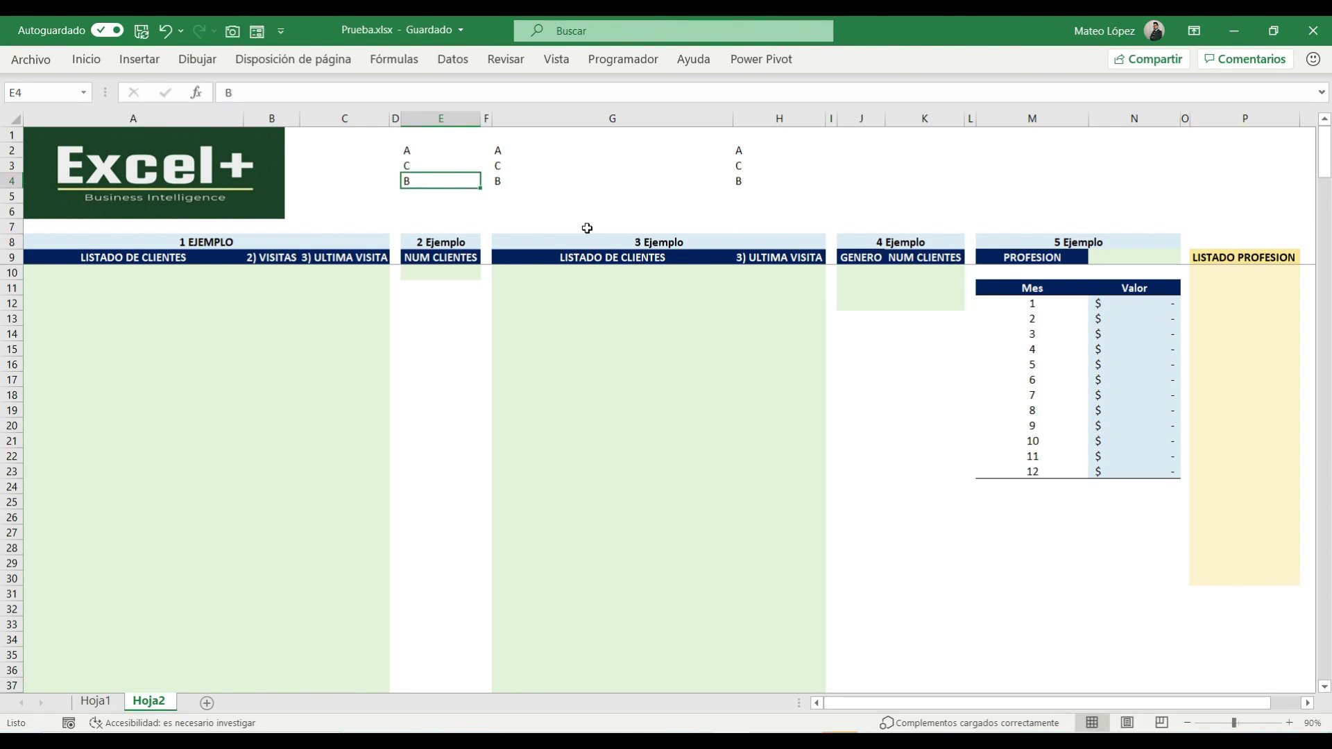
# Examine the spill range of the UNICOS formula in G2:G4, comparing the formula shown for each cell.
pyautogui.press('Up')
pyautogui.press('Right')
pyautogui.press('Up')
pyautogui.press('Right')
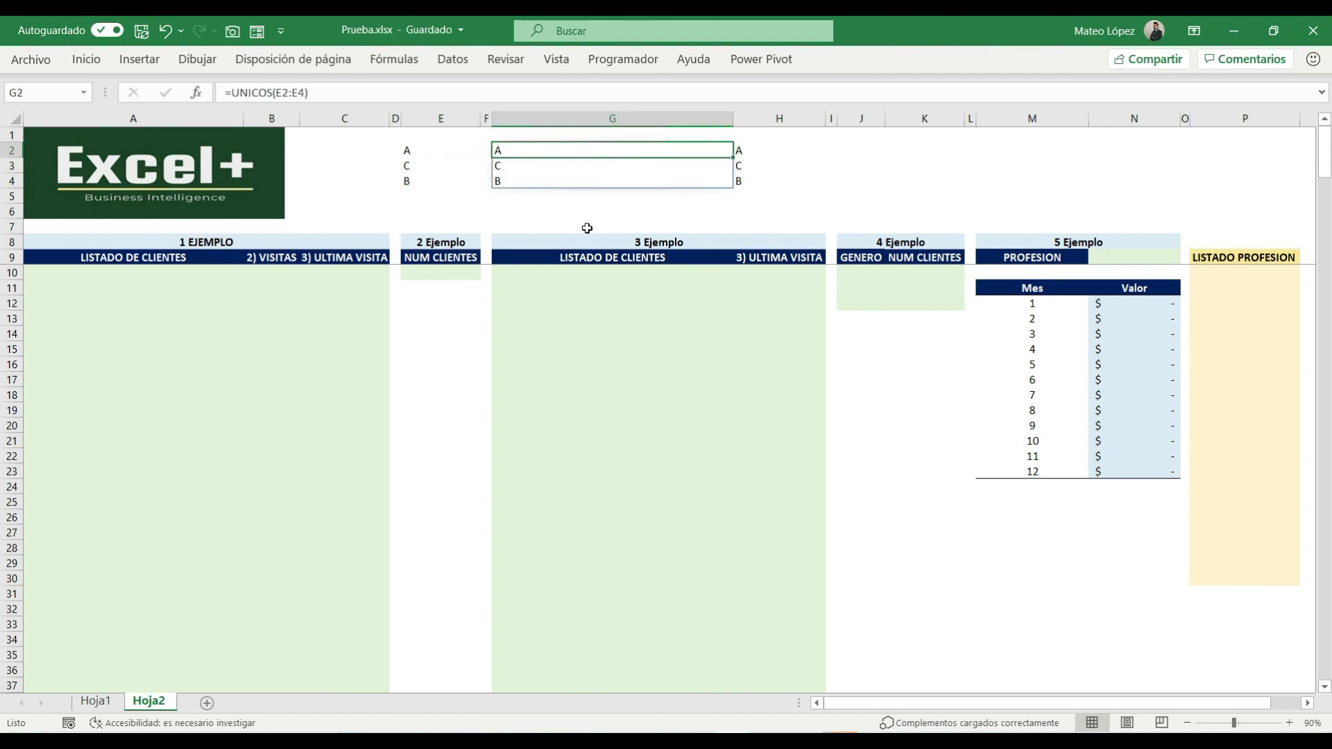
pyautogui.press('Down')
pyautogui.press('Down')
pyautogui.press('Up')
pyautogui.press('Up')
pyautogui.press('Down')
pyautogui.press('Down')
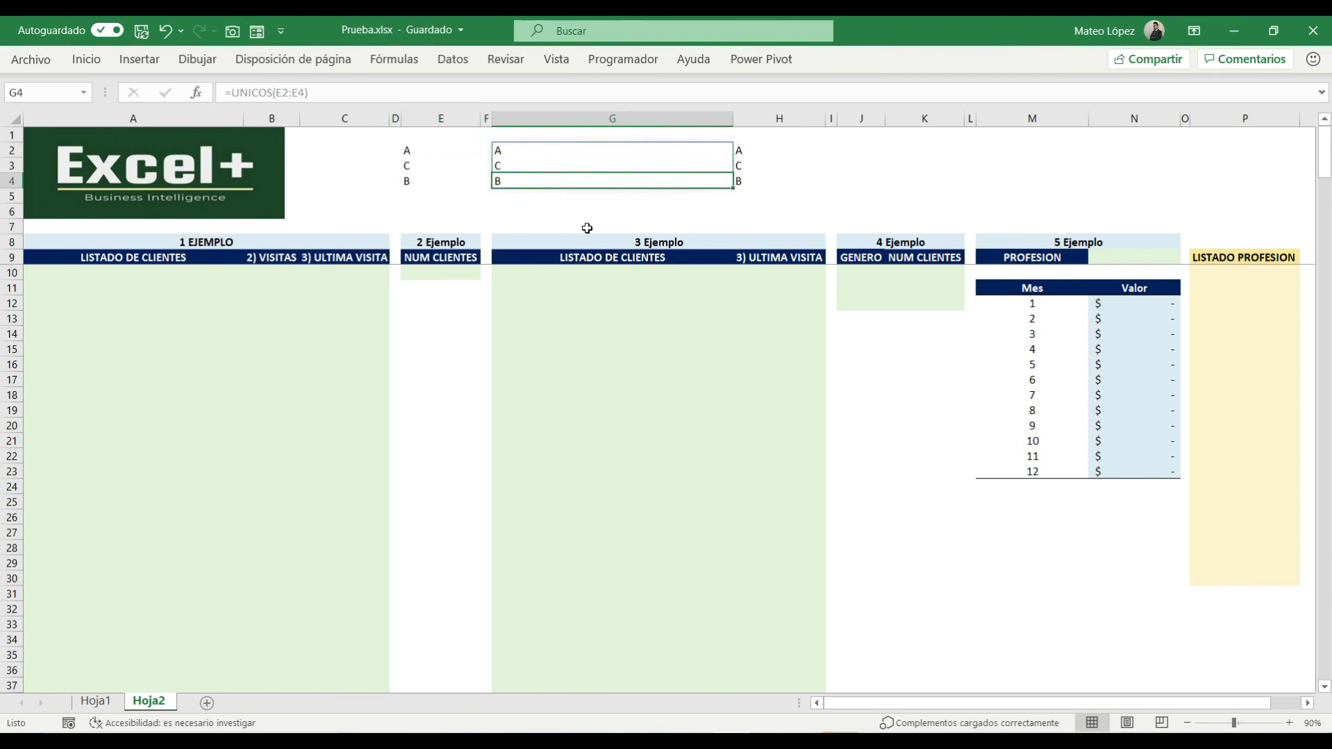
pyautogui.press('Up')
pyautogui.press('Up')
# Inspect the spill operator # in the H2 formula and compare the sample data with both spilled ranges.
pyautogui.press('Right')
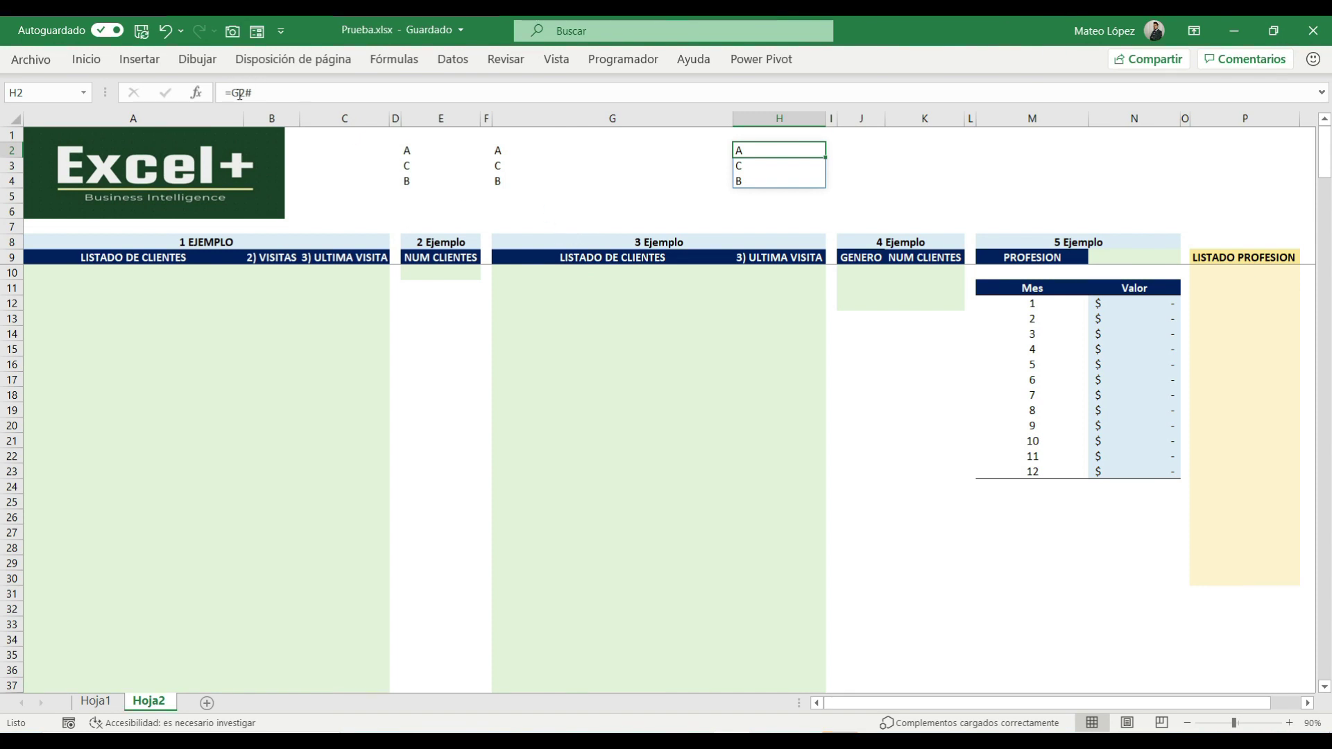
pyautogui.moveTo(247, 93); pyautogui.dragTo(261, 101)
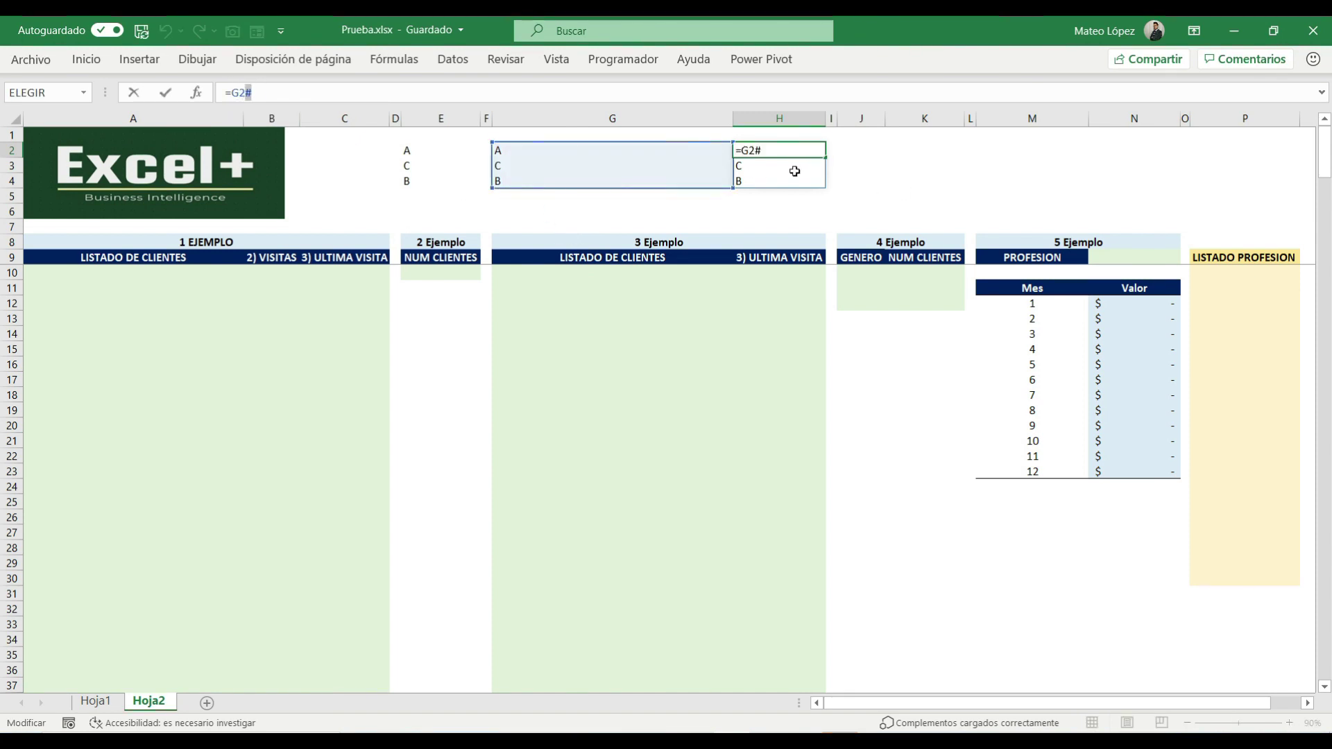
pyautogui.press('Escape')
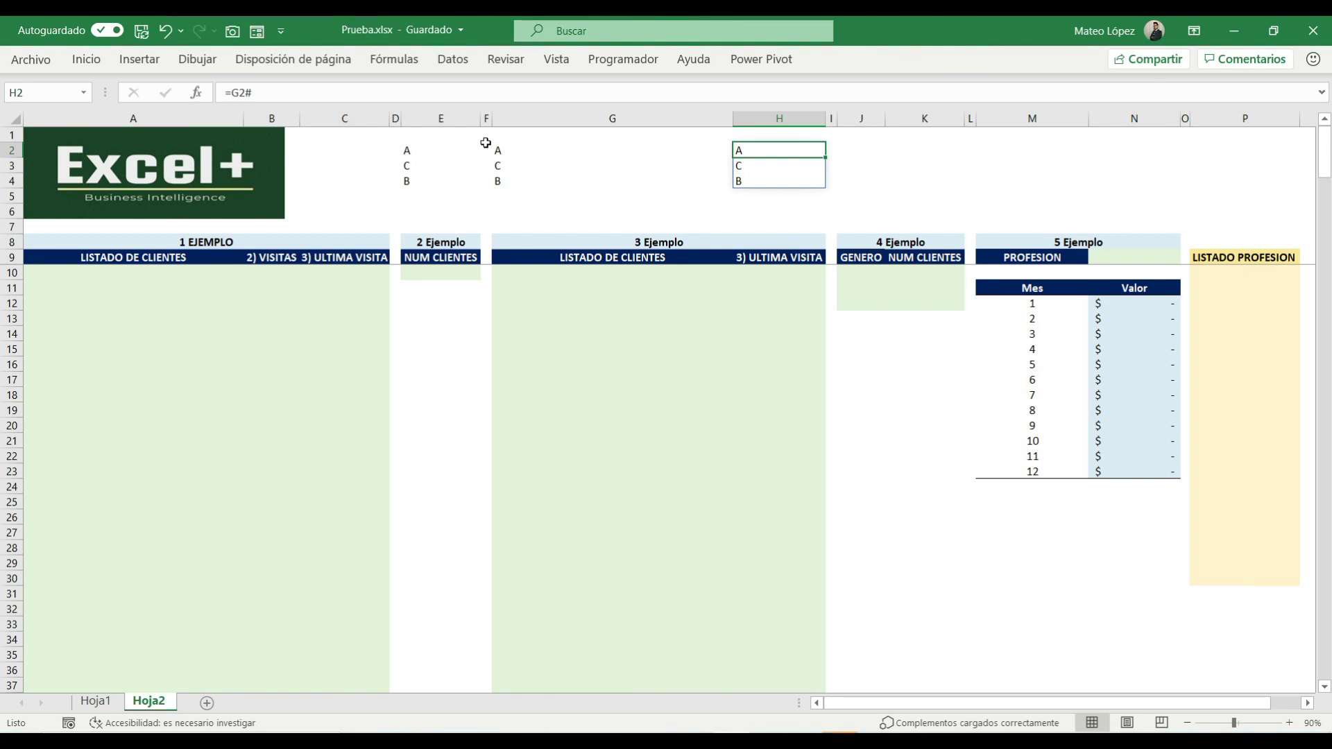
pyautogui.moveTo(432, 146); pyautogui.dragTo(758, 179)
pyautogui.click(528, 151)
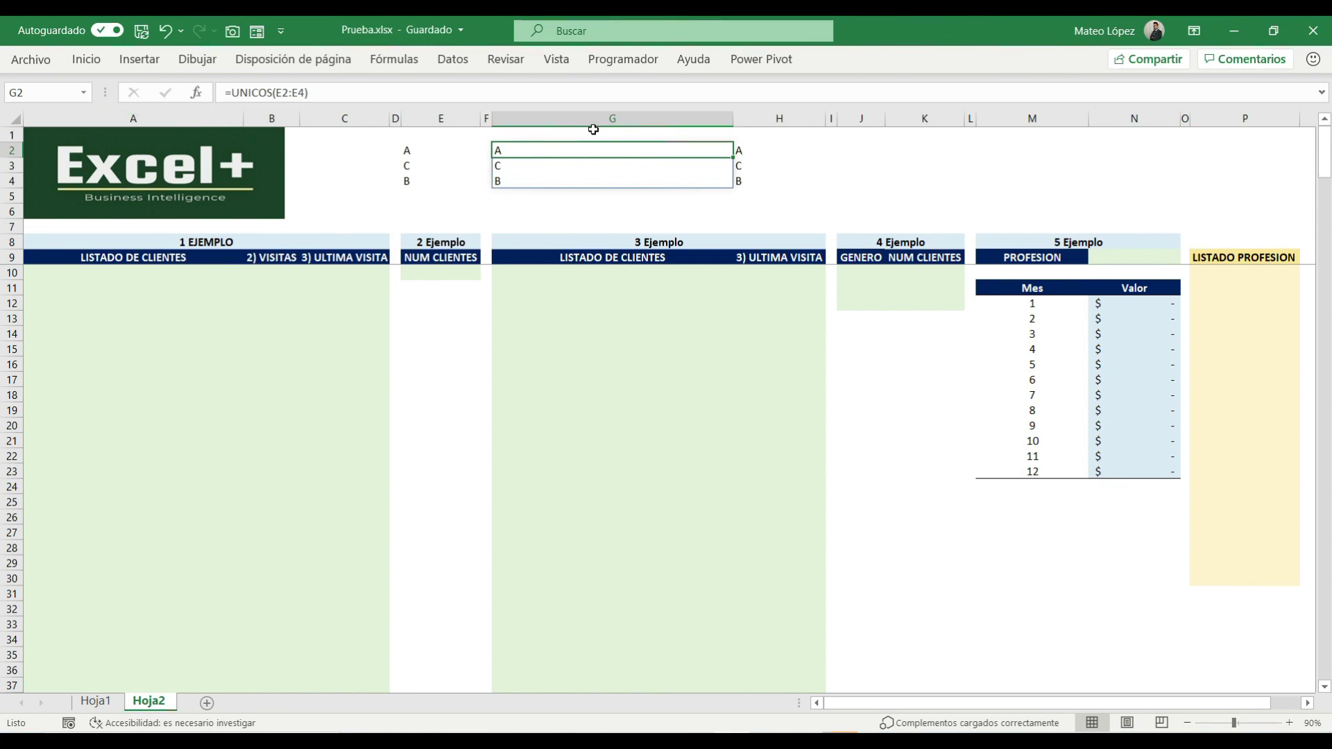
# Check whether the UNICOS formula can be edited in its source cell G2 and in spilled cell G4, cancelling each edit.
pyautogui.moveTo(326, 96); pyautogui.dragTo(225, 98)
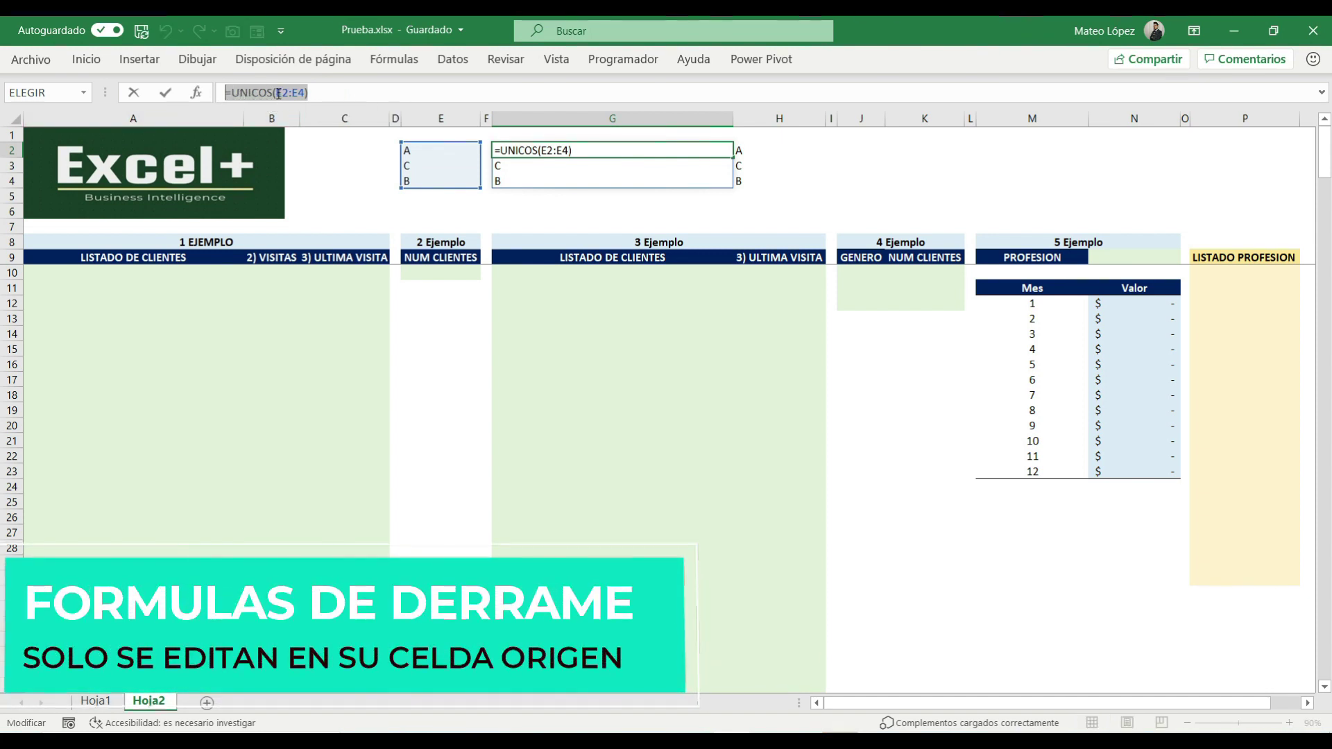
pyautogui.moveTo(309, 95); pyautogui.dragTo(213, 102)
pyautogui.click(325, 95)
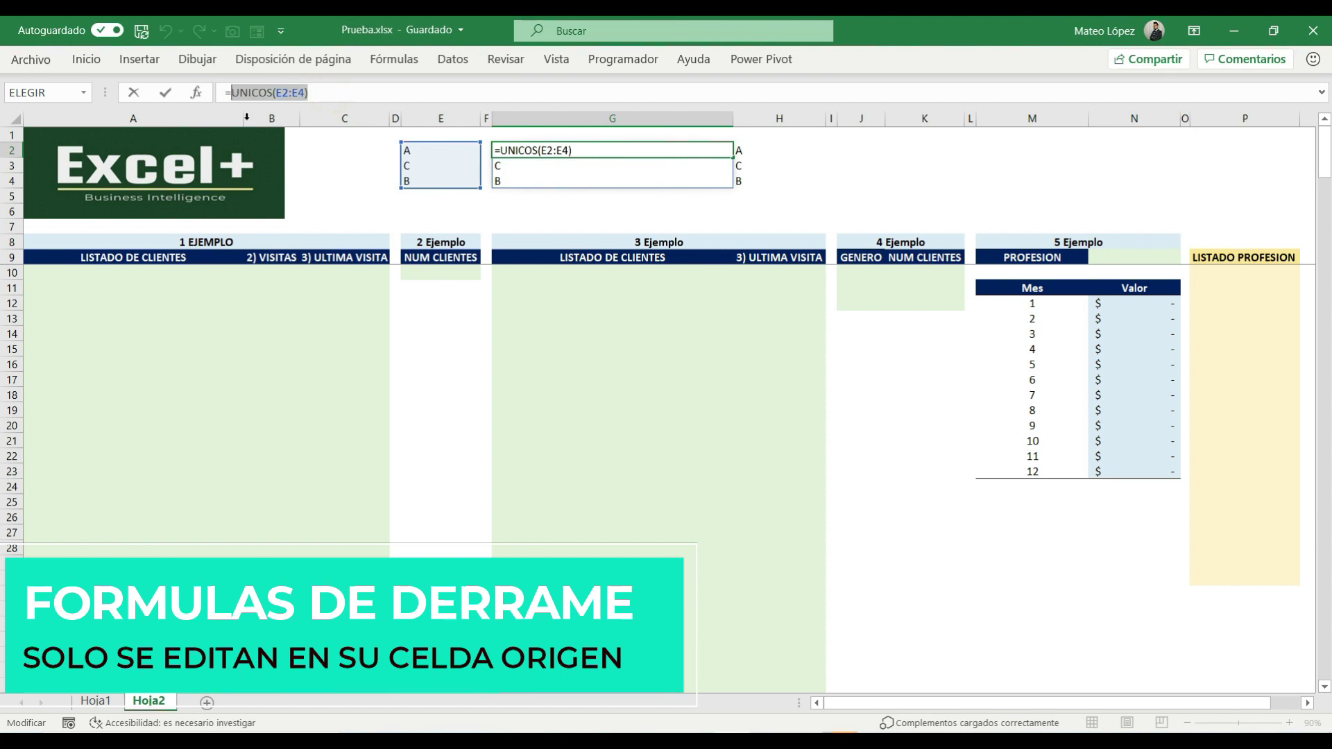
pyautogui.press('Escape')
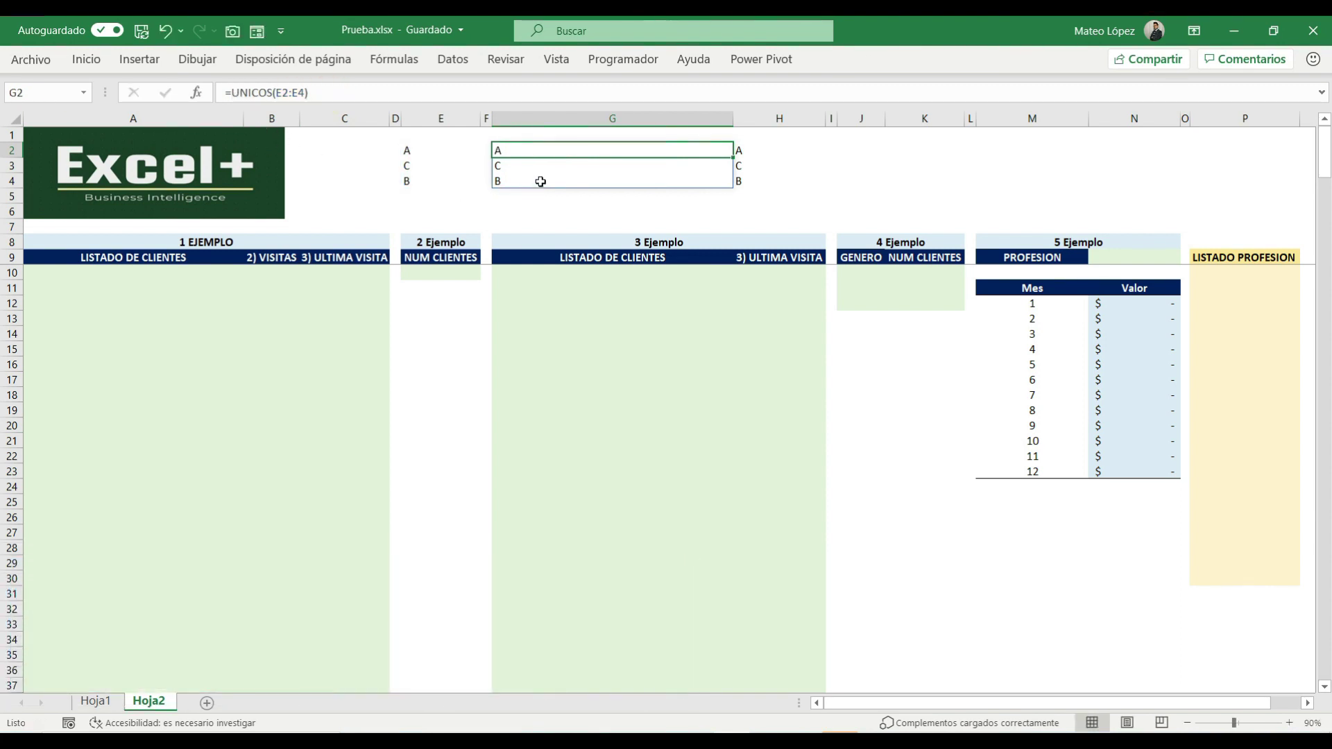
pyautogui.click(515, 180)
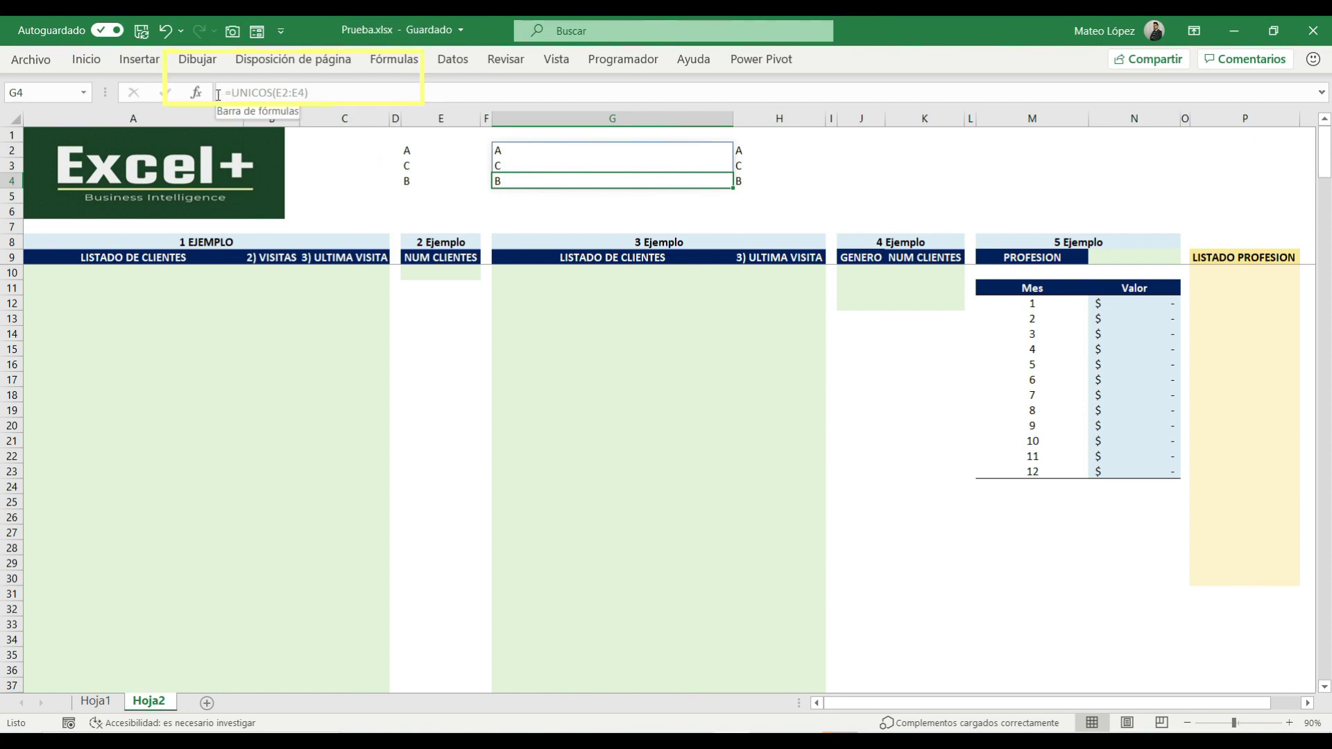
pyautogui.click(312, 96)
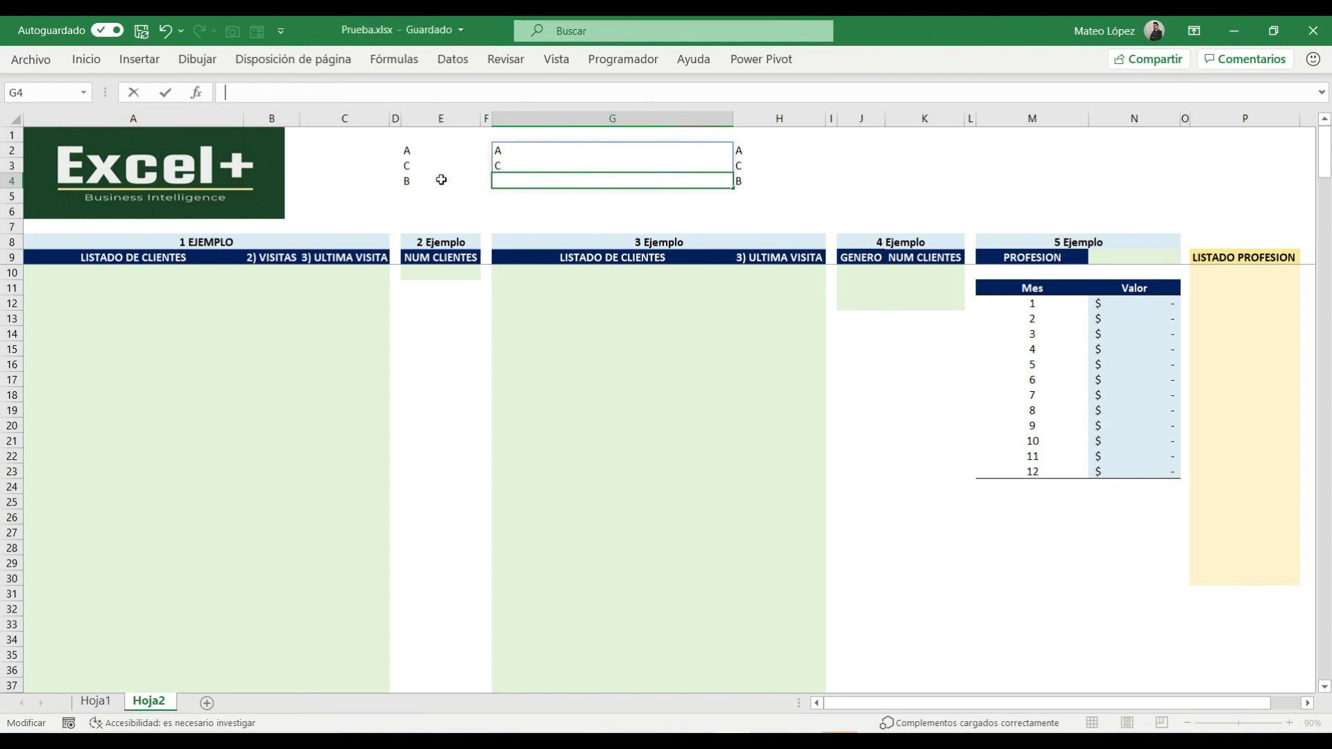
pyautogui.press('Escape')
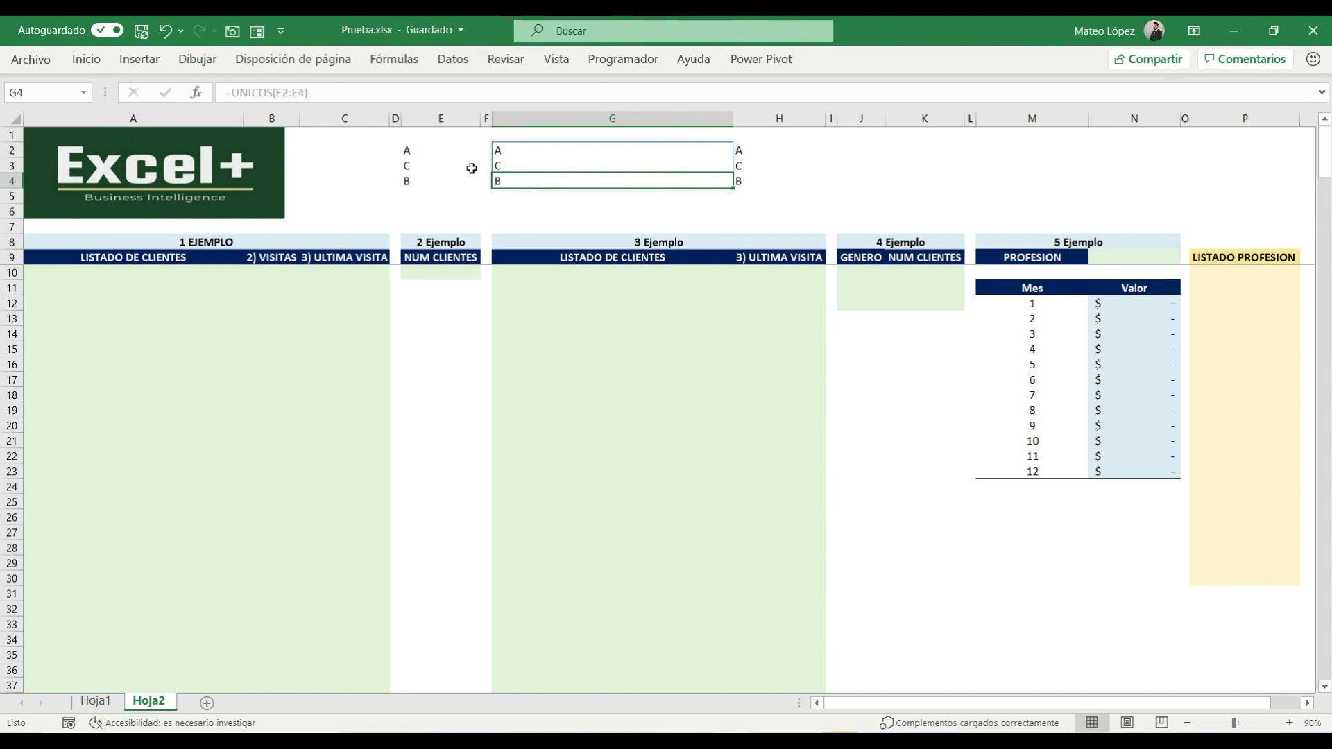
# Clear the sample data and its spilled formulas from E2:H4.
pyautogui.click(512, 152)
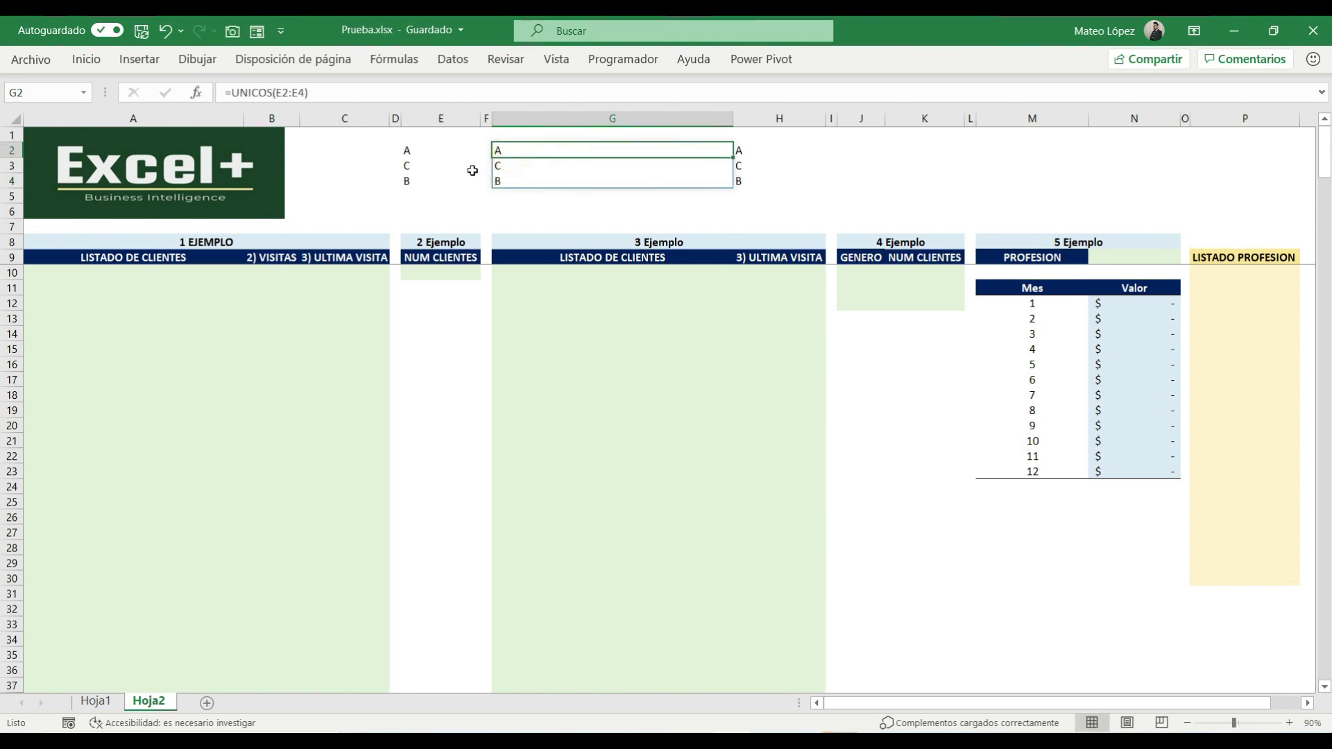
pyautogui.press('Left')
pyautogui.press('Left')
pyautogui.hotkey('shift', 'Right')
pyautogui.hotkey('shift', 'Right')
pyautogui.hotkey('shift', 'Right')
pyautogui.hotkey('shift', 'Down')
pyautogui.hotkey('shift', 'Down')
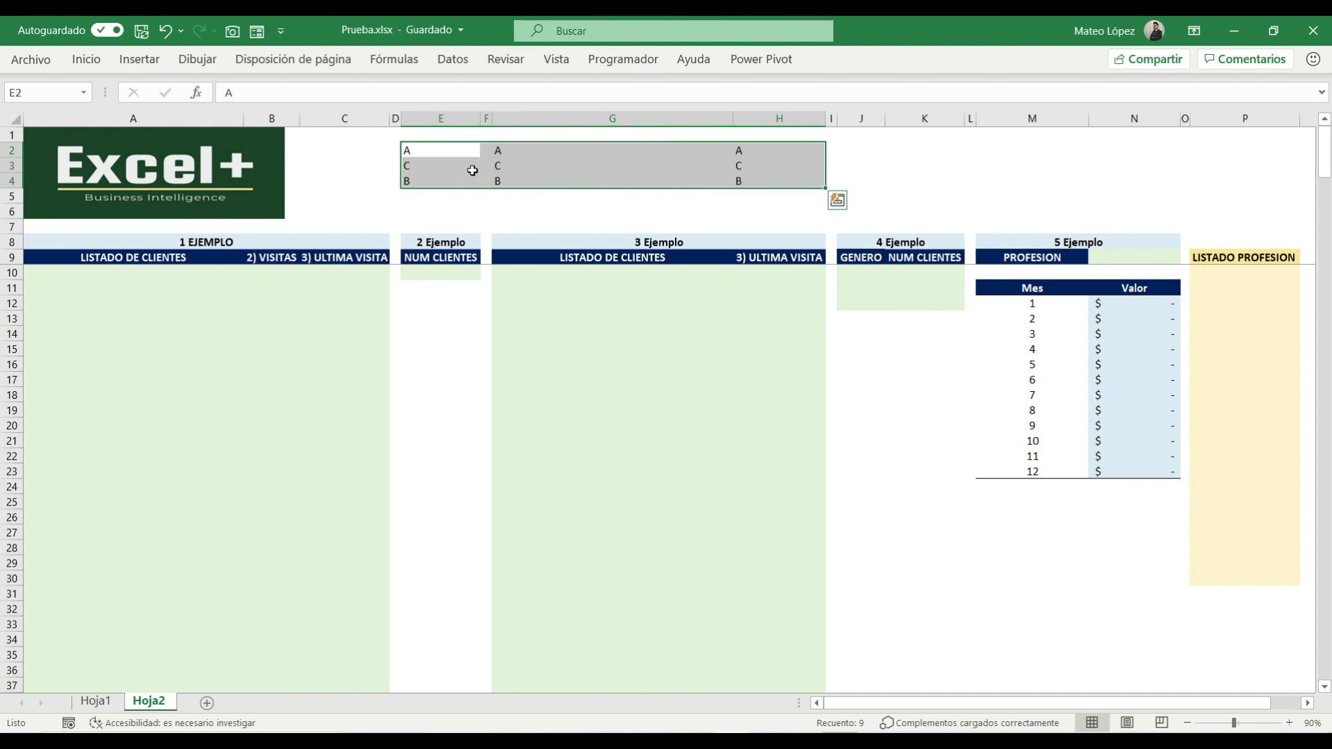
pyautogui.press('Delete')
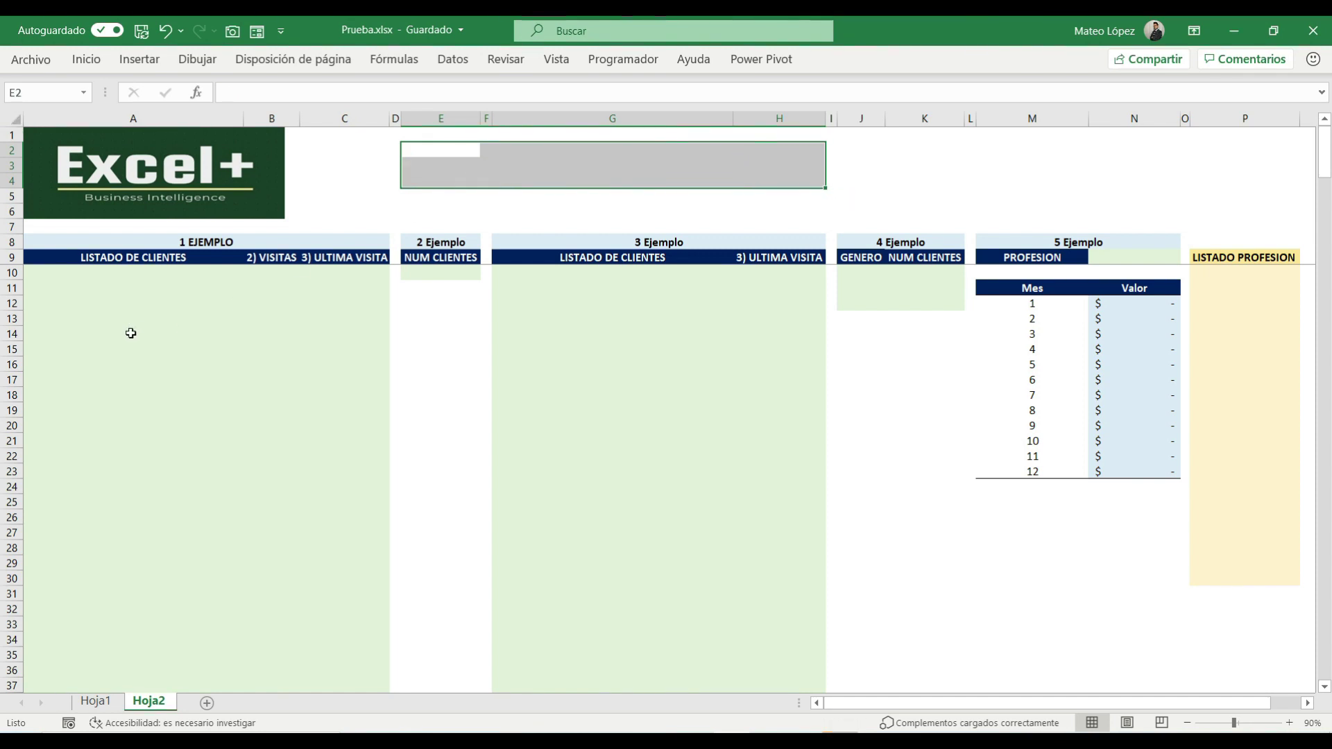
# Enter =UNICOS(Tabla1[APELLIDOS Y NOMBRES DEL CLIENTE]) in A10 to list the distinct clients, taking the column from Hoja1.
pyautogui.click(102, 278)
pyautogui.write('=')
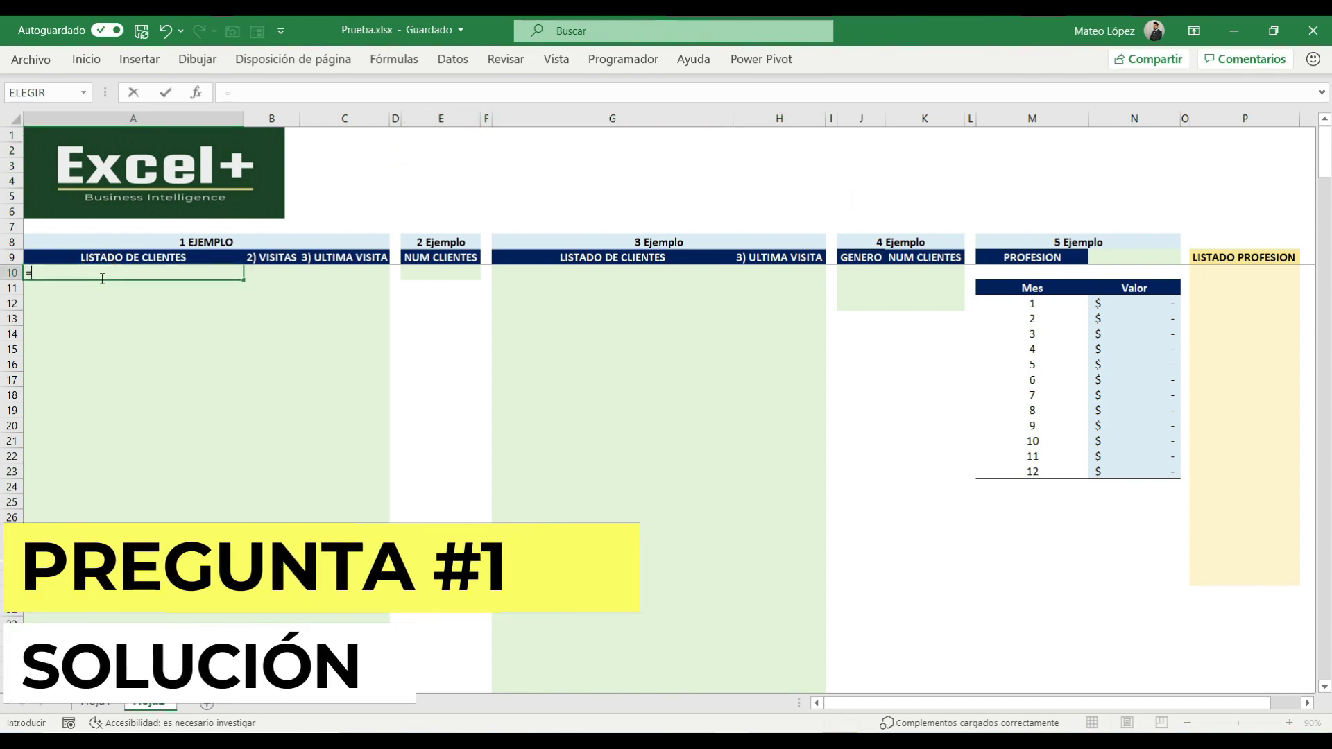
pyautogui.write('UNI')
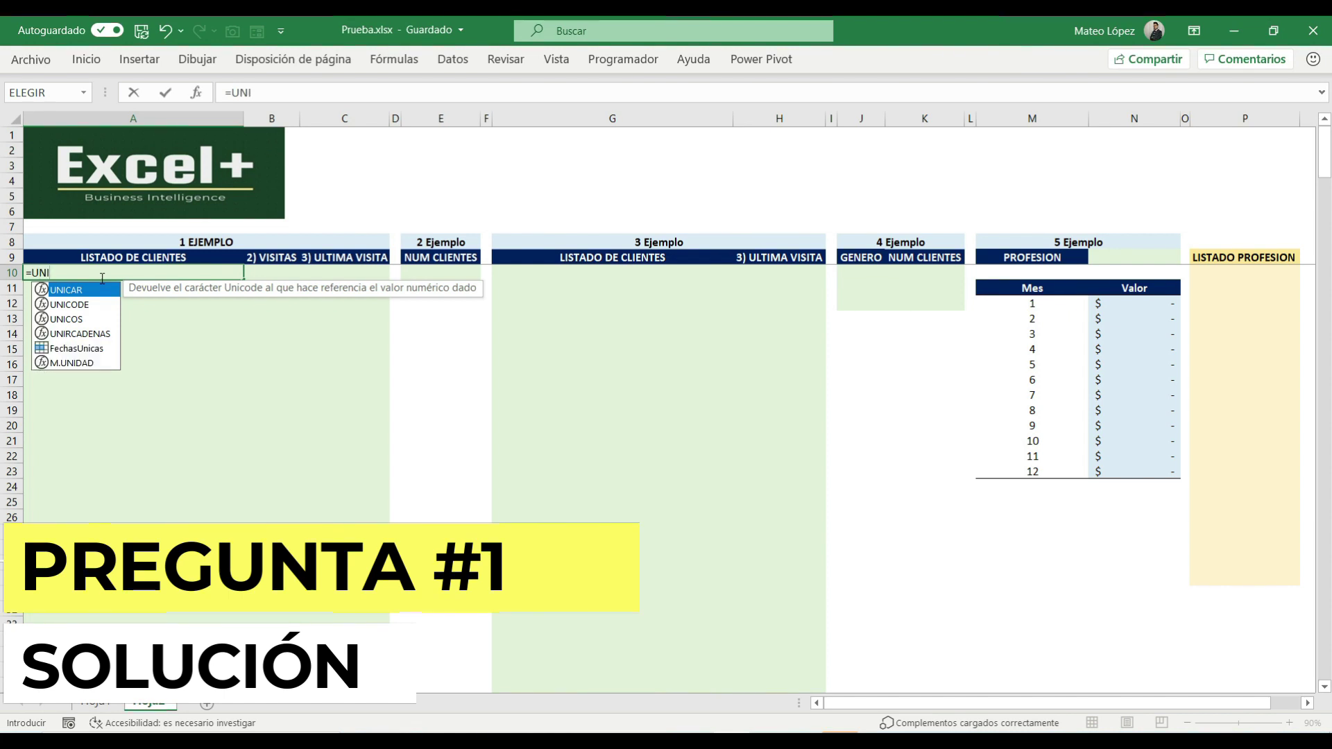
pyautogui.press('Down')
pyautogui.press('Down')
pyautogui.press('Tab')
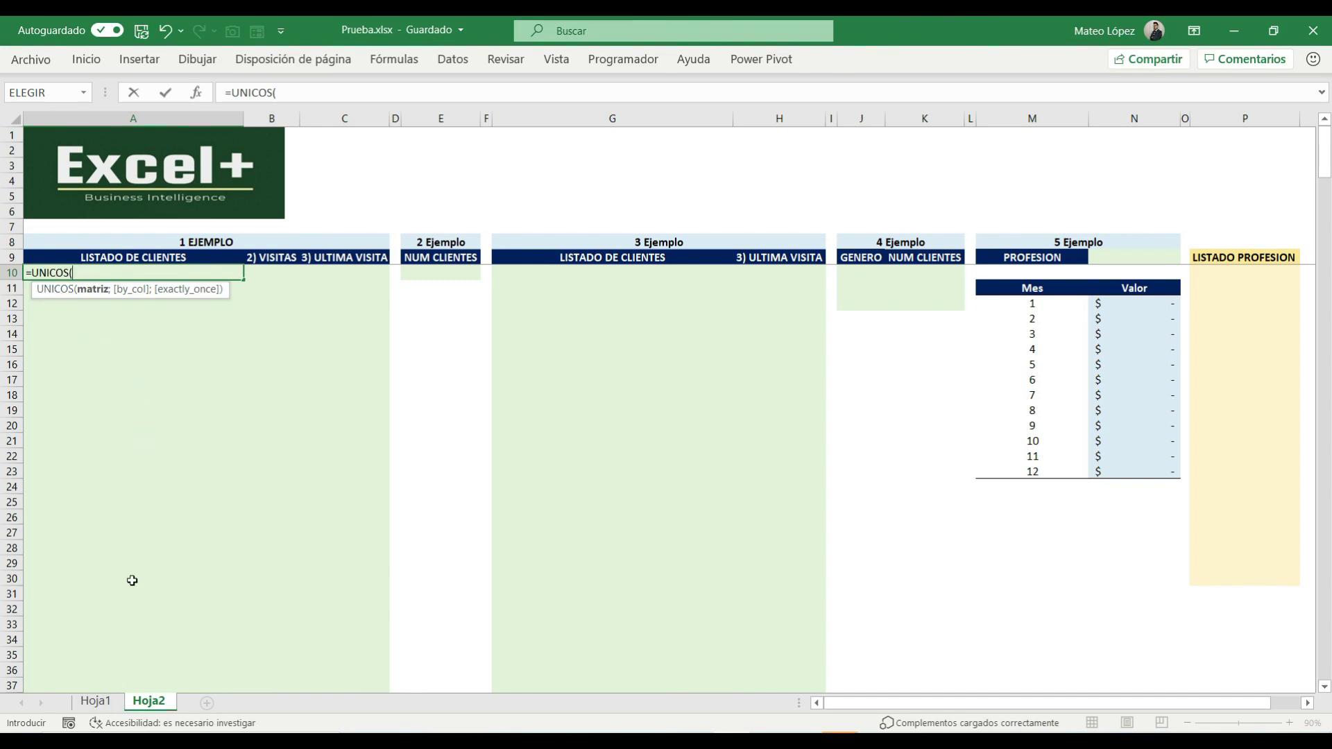
pyautogui.click(96, 701)
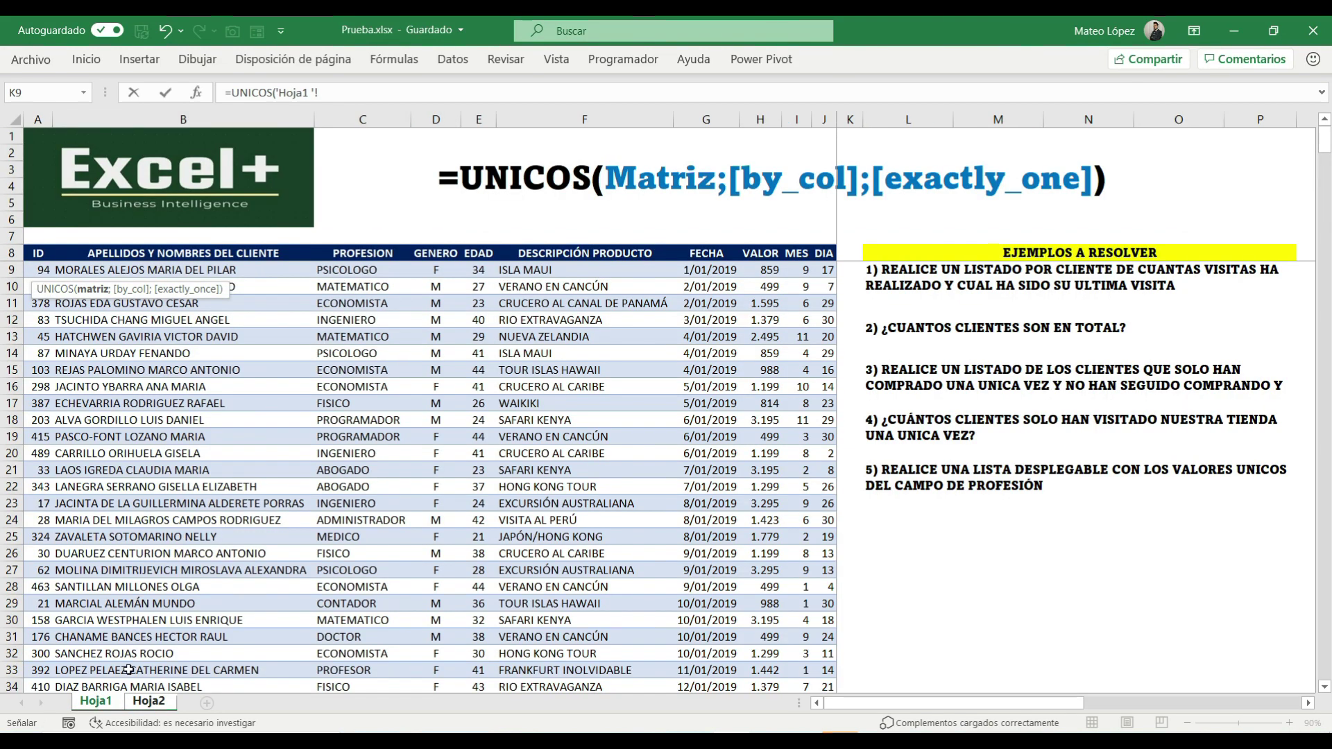
pyautogui.click(184, 252)
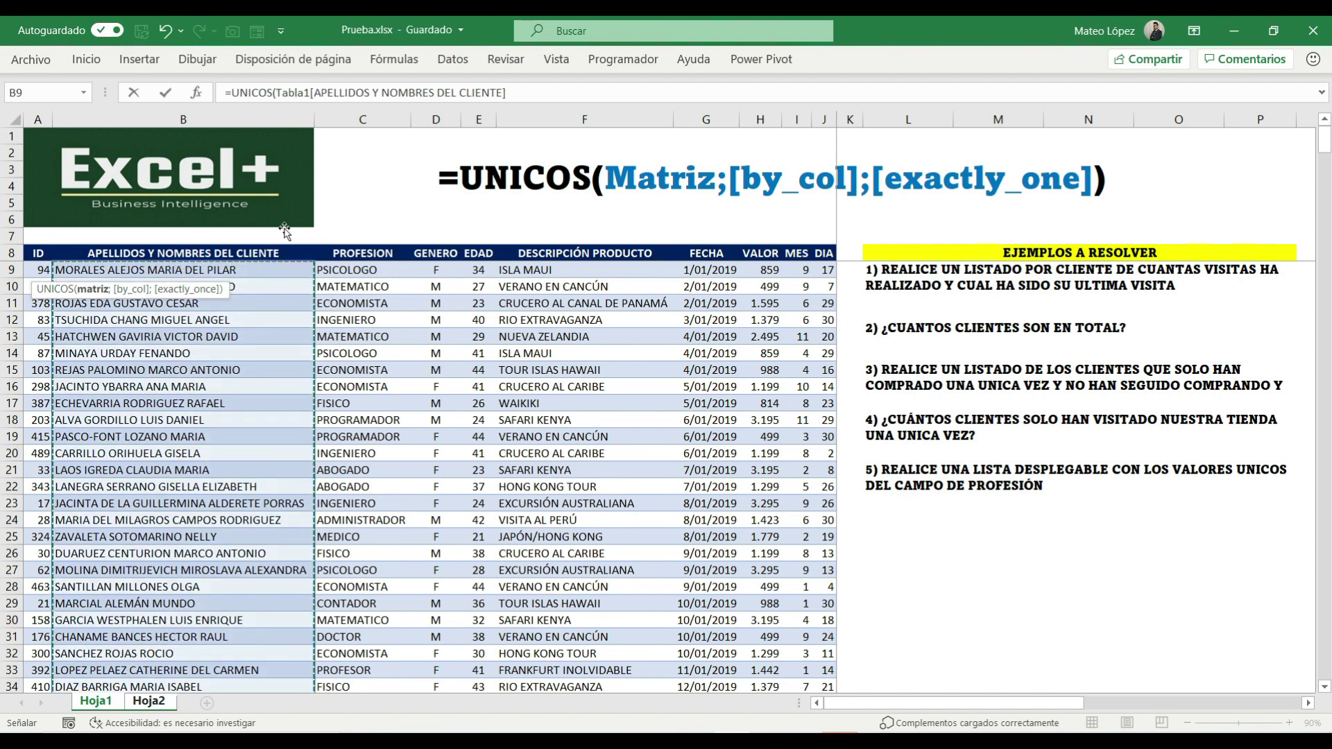
pyautogui.moveTo(277, 92); pyautogui.dragTo(555, 89)
pyautogui.click(519, 95)
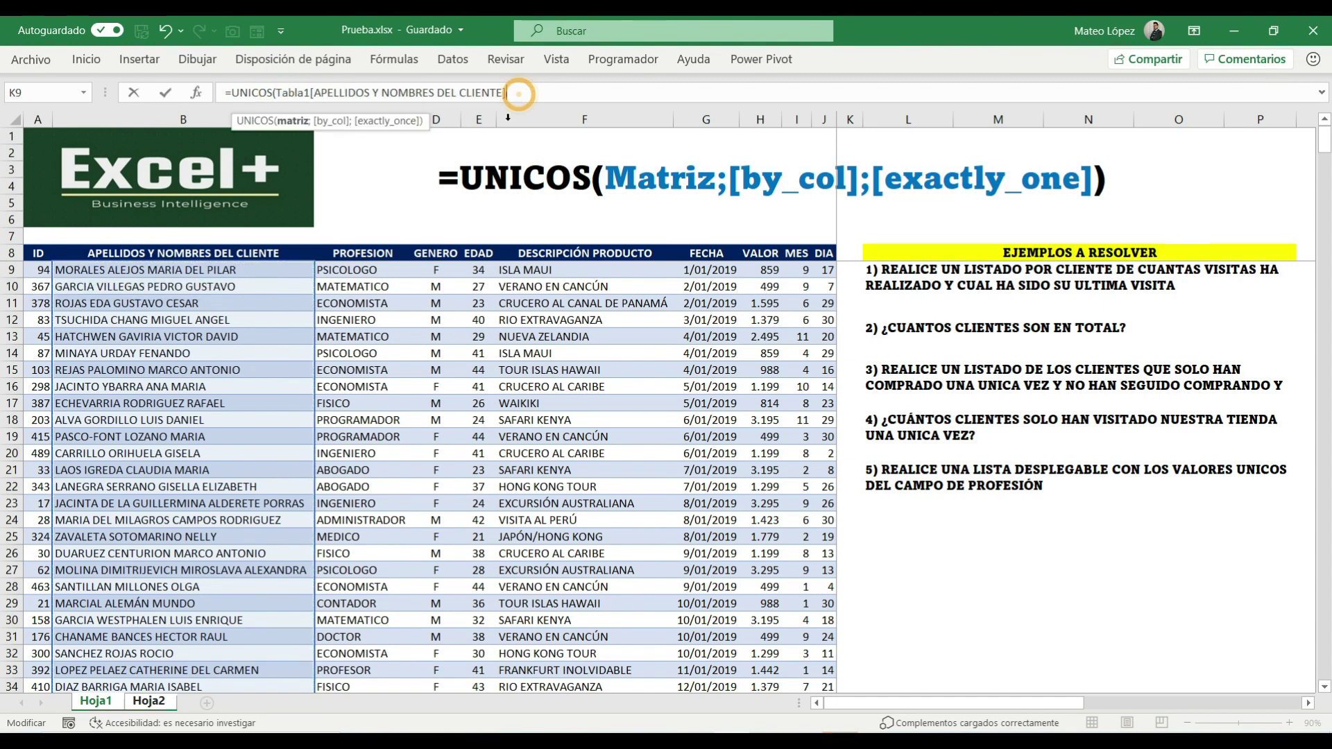
pyautogui.click(294, 121)
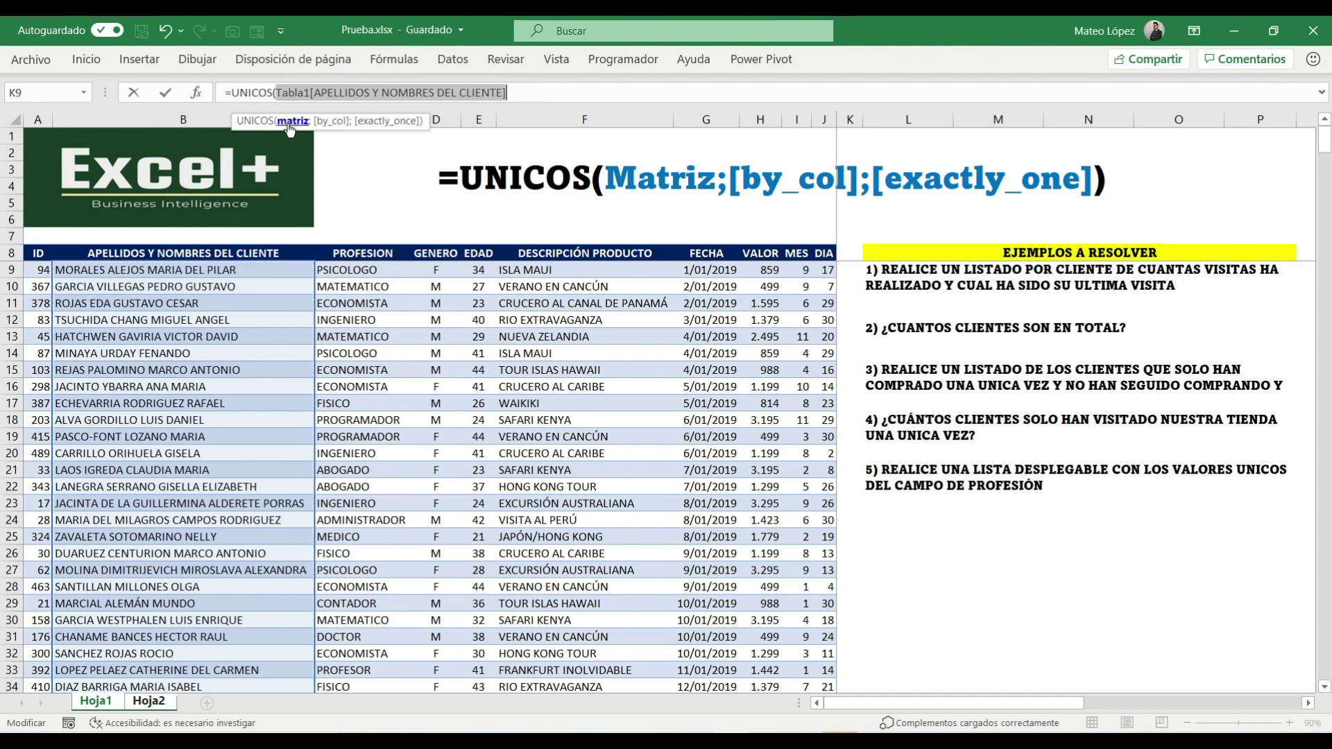
pyautogui.click(536, 99)
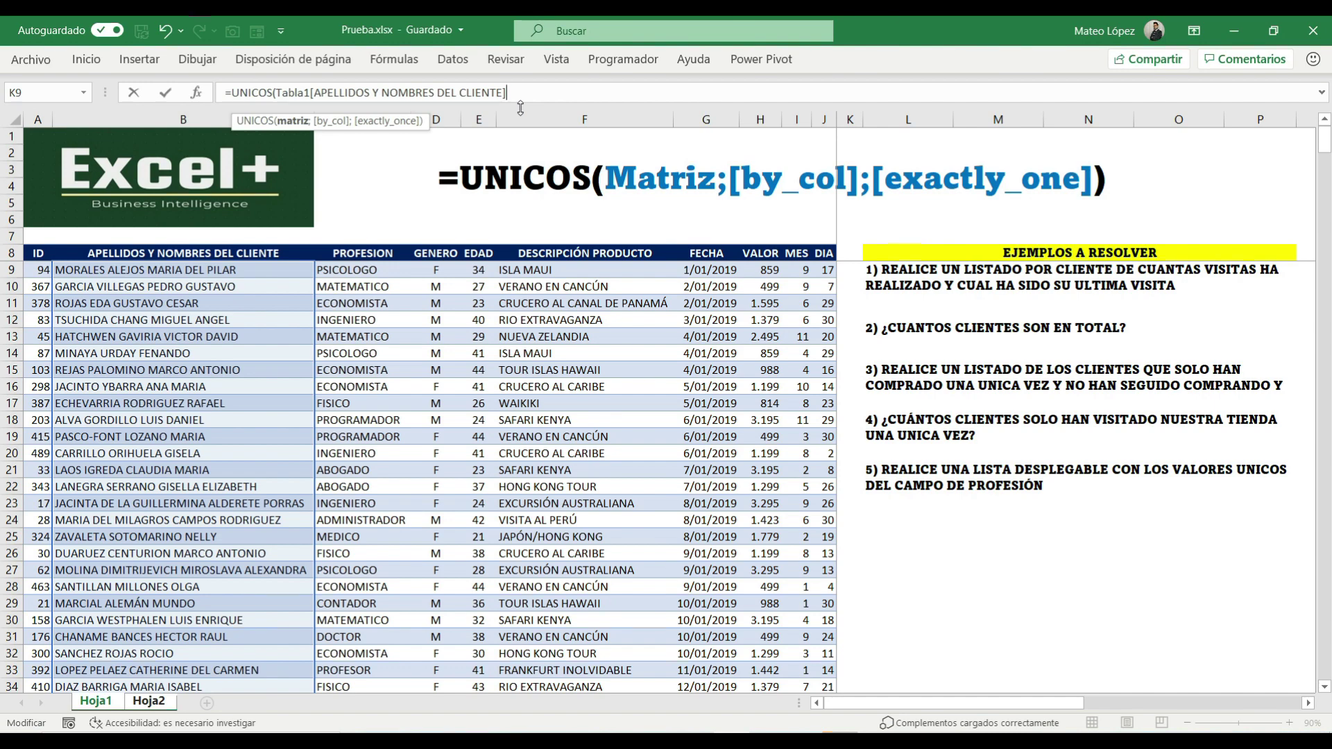
pyautogui.write(')')
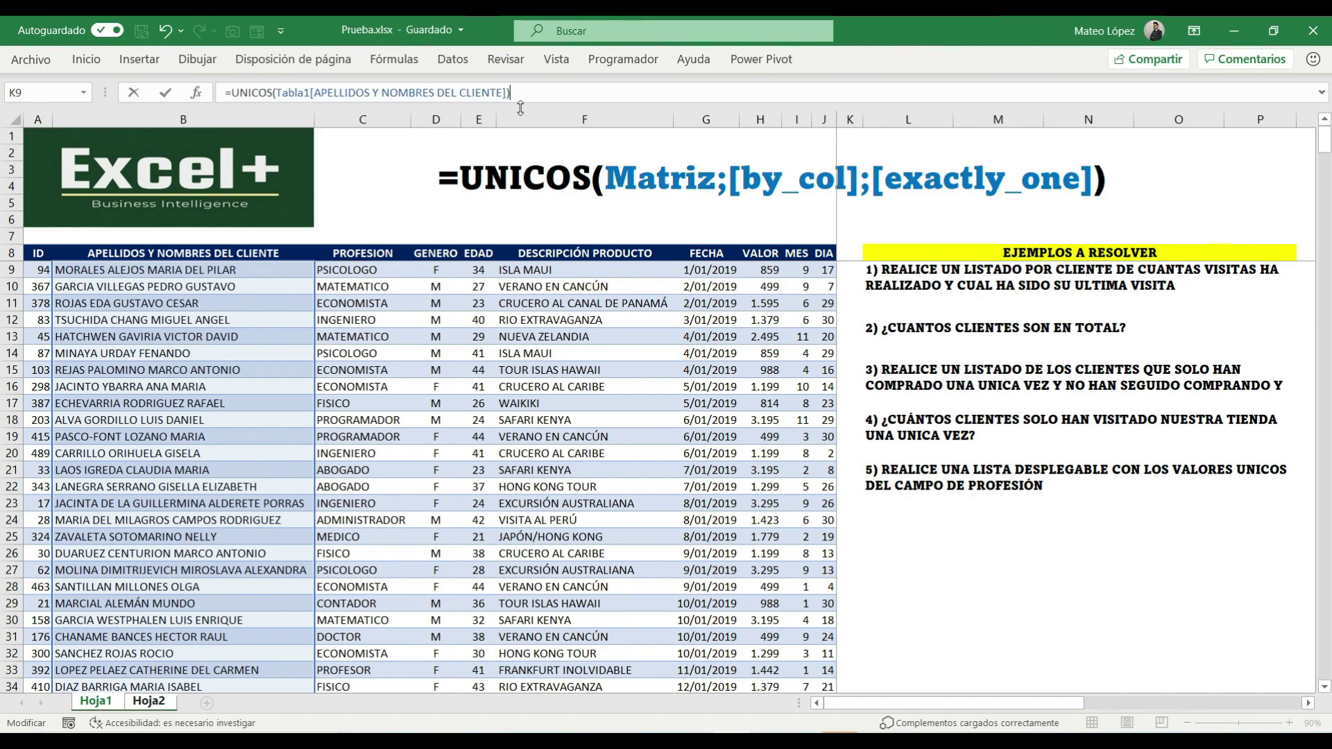
pyautogui.press('Return')
# Review the spilled client list in column A from its first row to its last row.
pyautogui.press('Up')
pyautogui.press('Down')
pyautogui.press('Down')
pyautogui.press('Down')
pyautogui.press('Down')
pyautogui.press('Down')
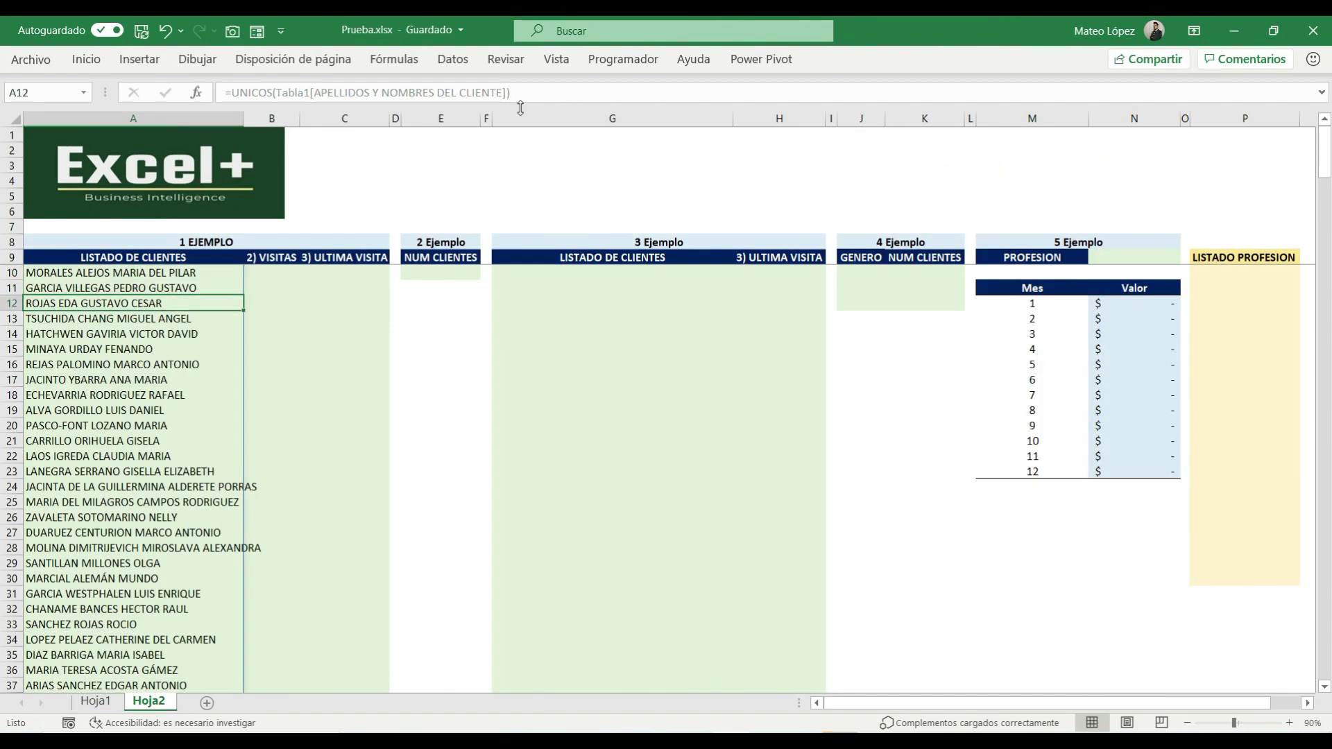
pyautogui.hotkey('ctrl', 'Down')
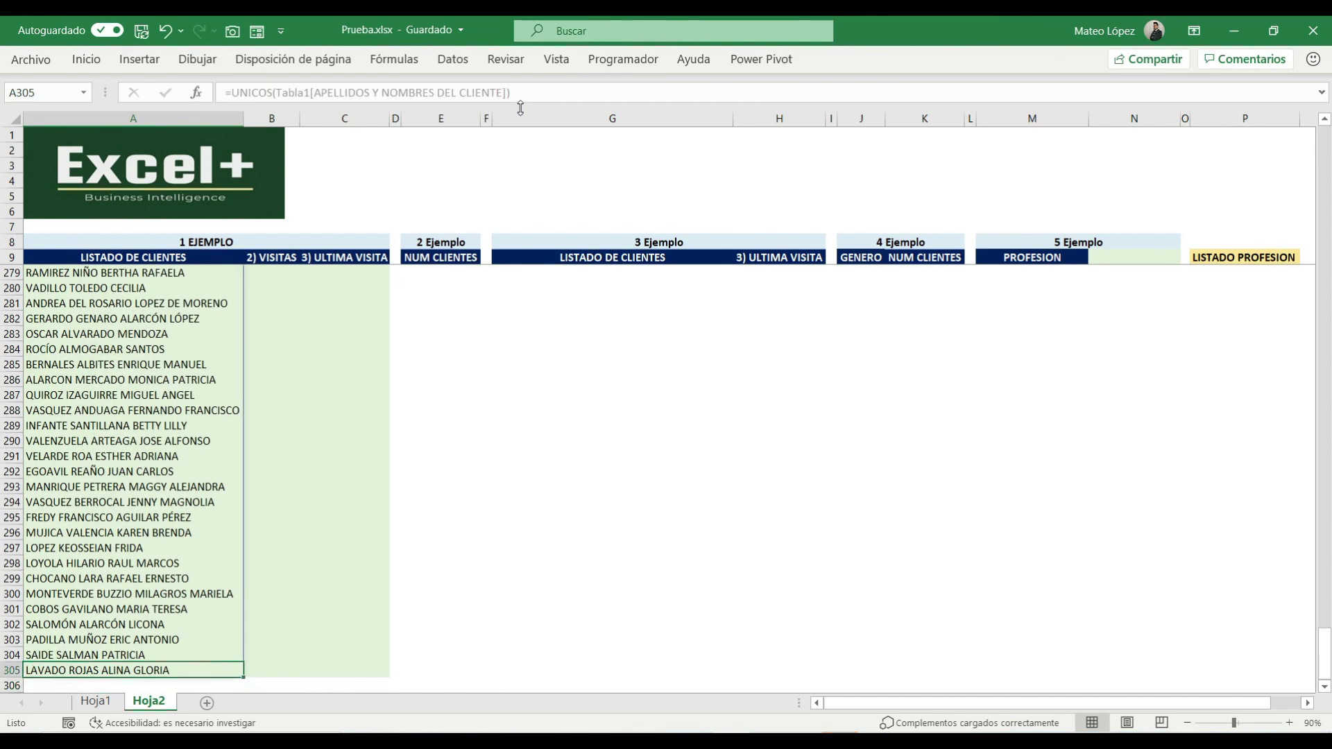
pyautogui.press('Up')
pyautogui.press('Up')
pyautogui.press('Up')
pyautogui.hotkey('ctrl', 'Up')
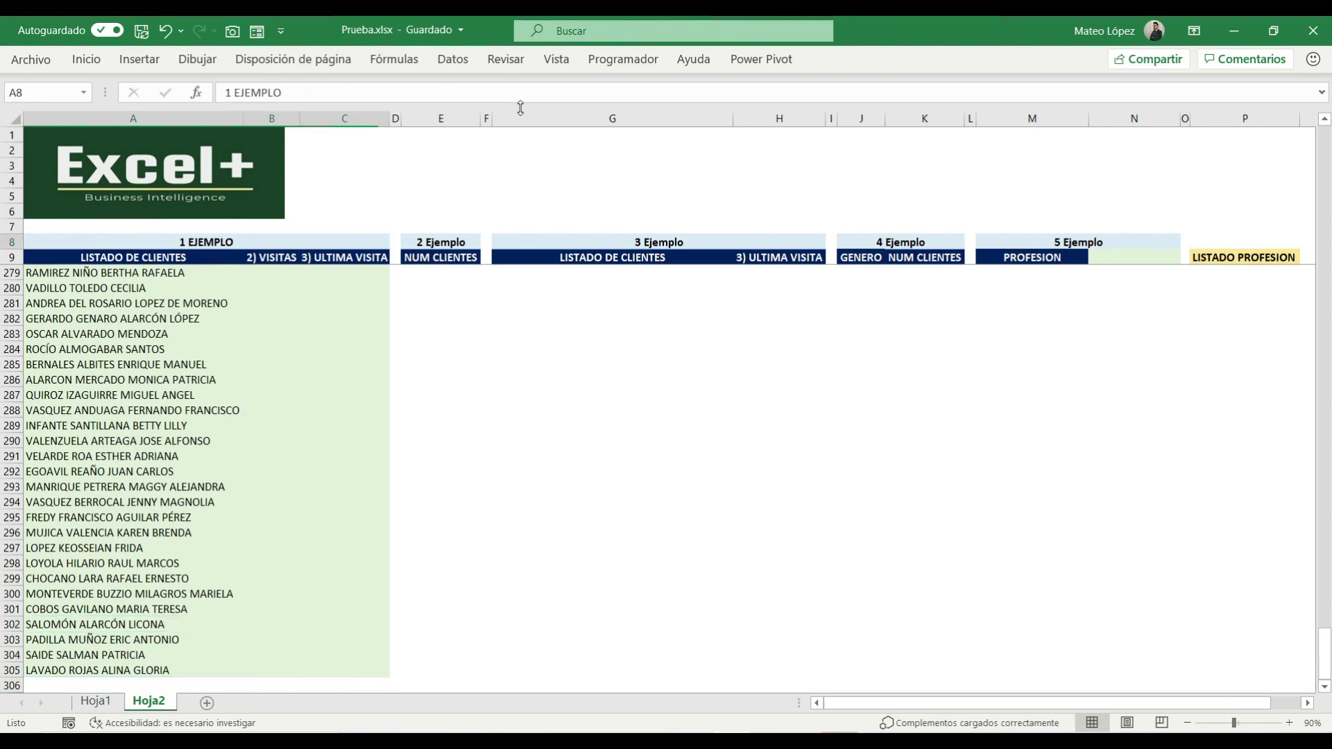
pyautogui.press('Down')
pyautogui.press('Down')
pyautogui.press('Down')
pyautogui.press('Right')
pyautogui.press('Left')
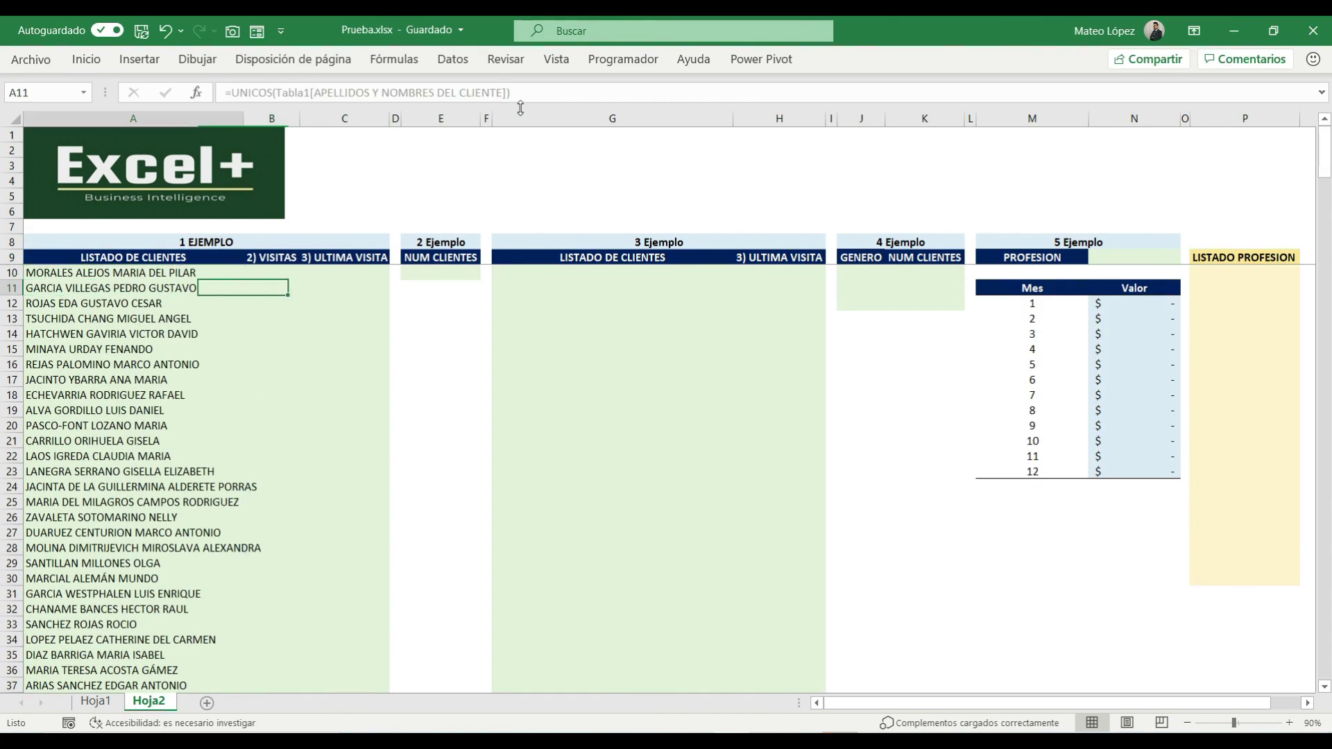
pyautogui.press('Up')
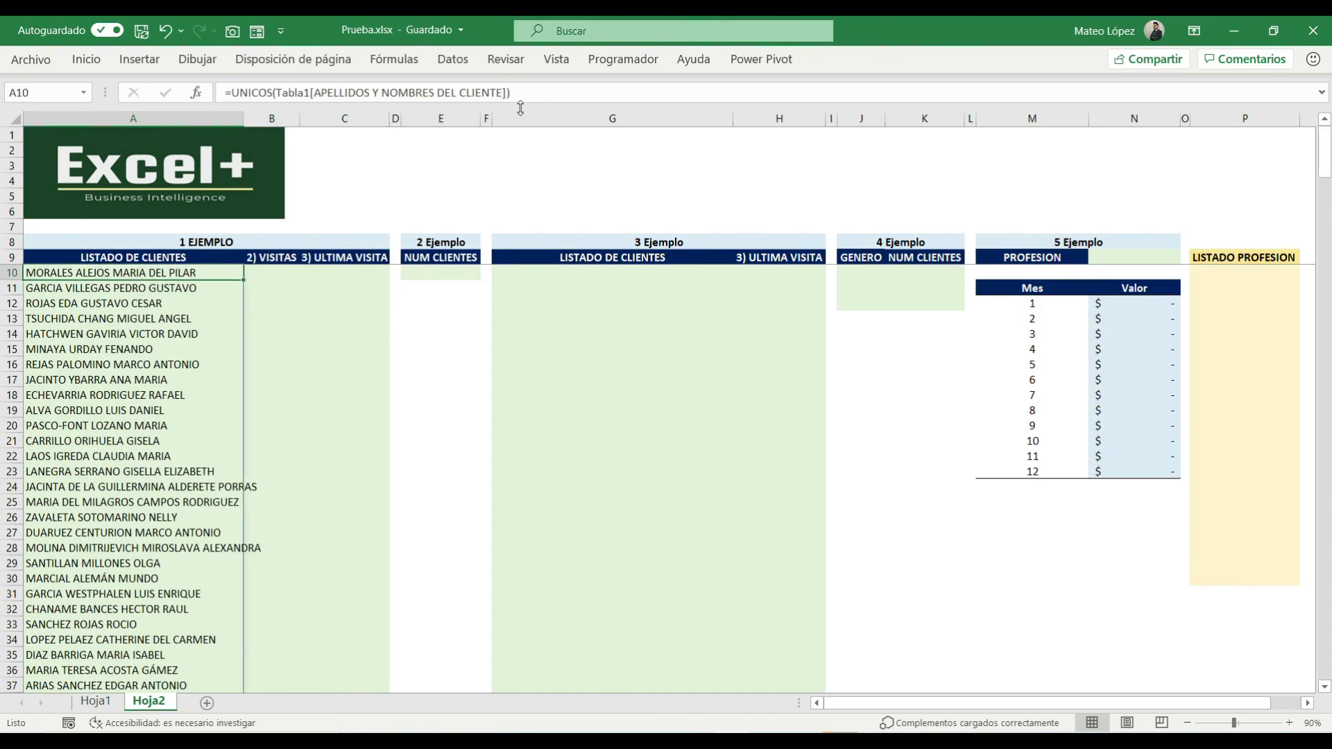
# Start a CONTAR.SI.CONJUNTO formula in B10 with Tabla1[APELLIDOS Y NOMBRES DEL CLIENTE] as the criteria range.
pyautogui.press('Right')
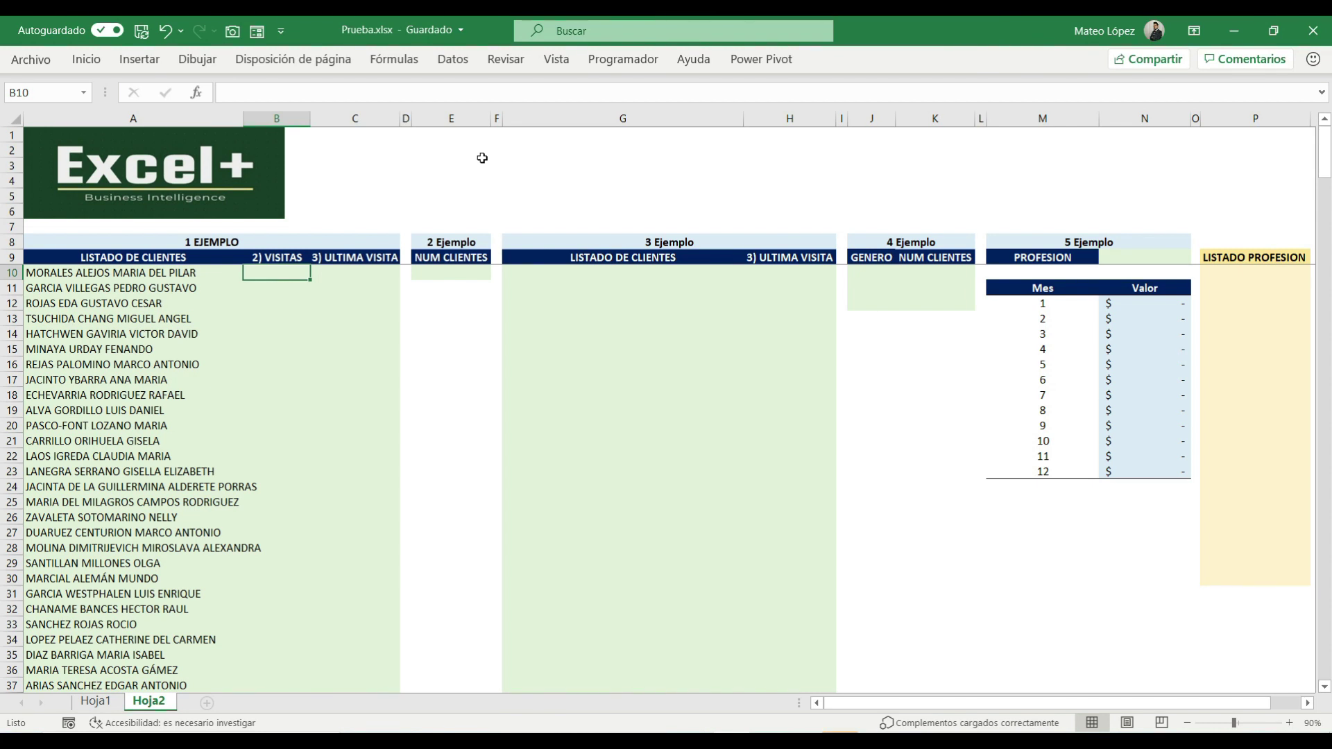
pyautogui.write('=CON')
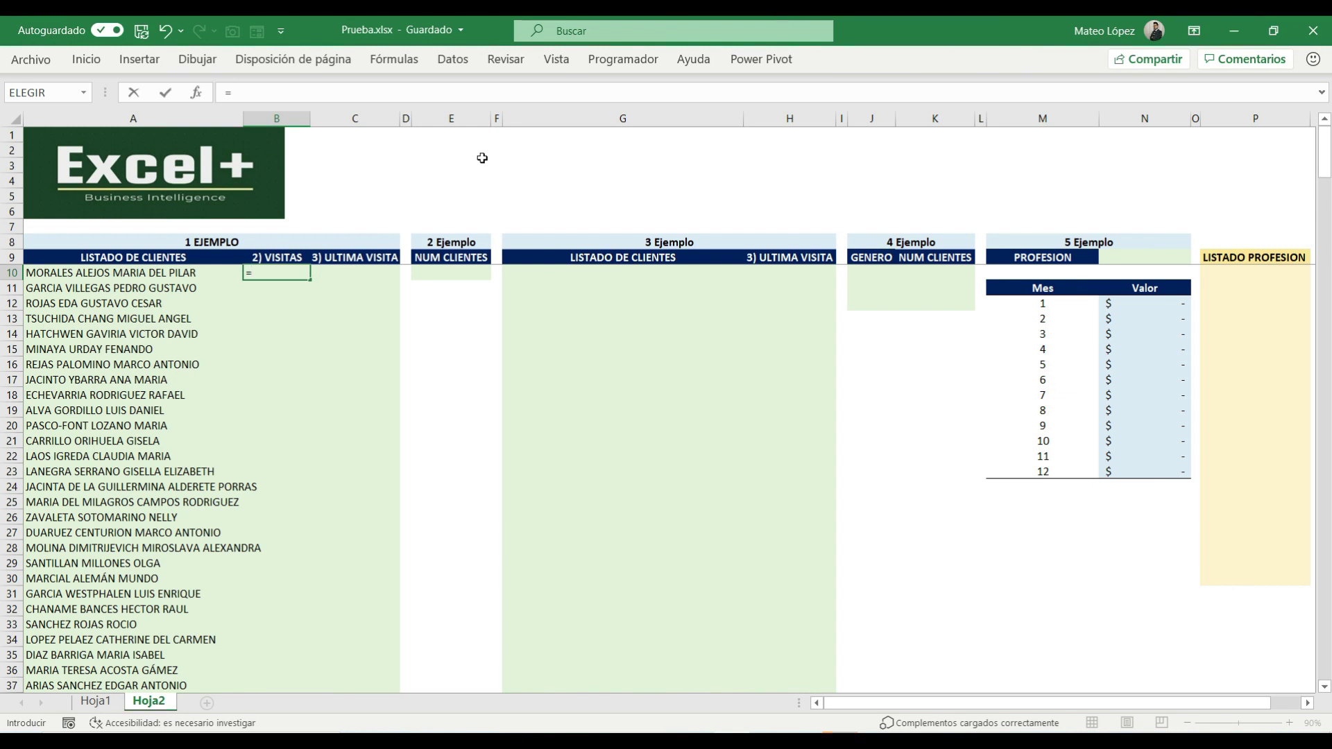
pyautogui.press('Down')
pyautogui.press('Down')
pyautogui.press('Down')
pyautogui.press('Down')
pyautogui.press('Down')
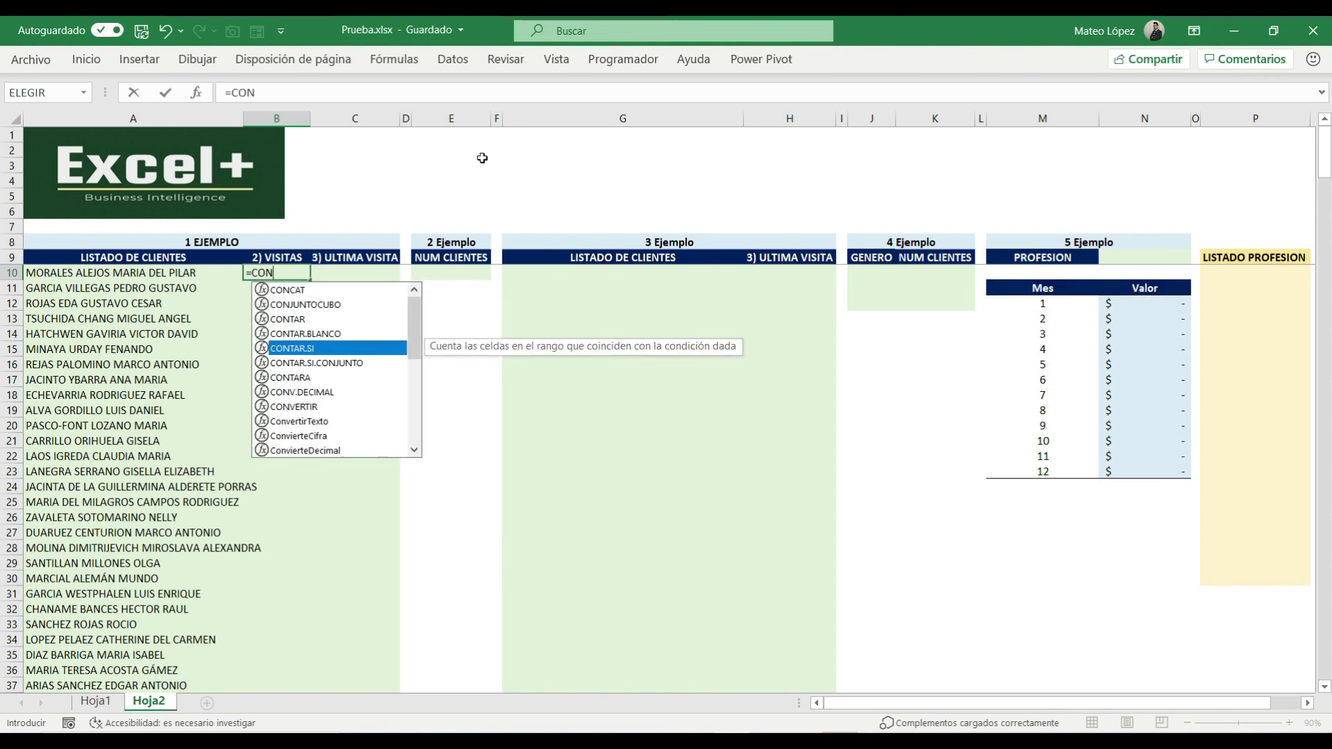
pyautogui.press('Tab')
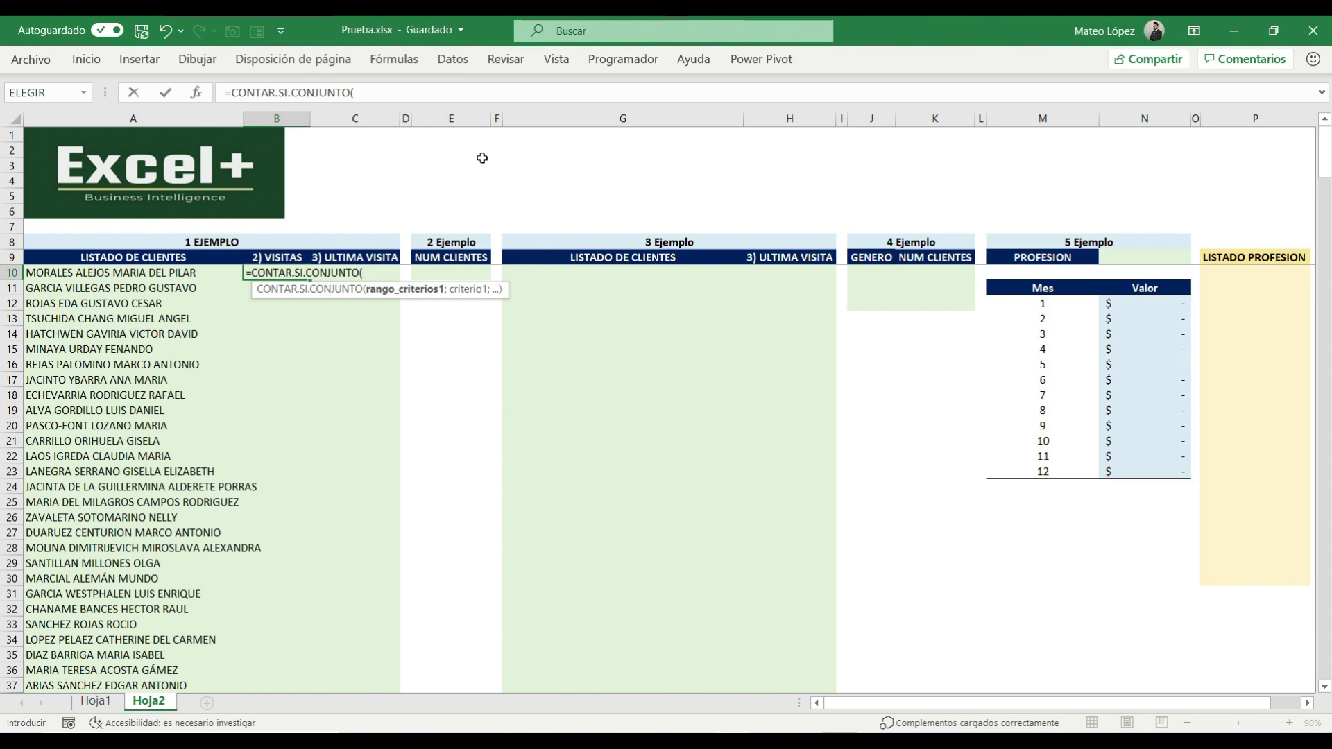
pyautogui.write('TA')
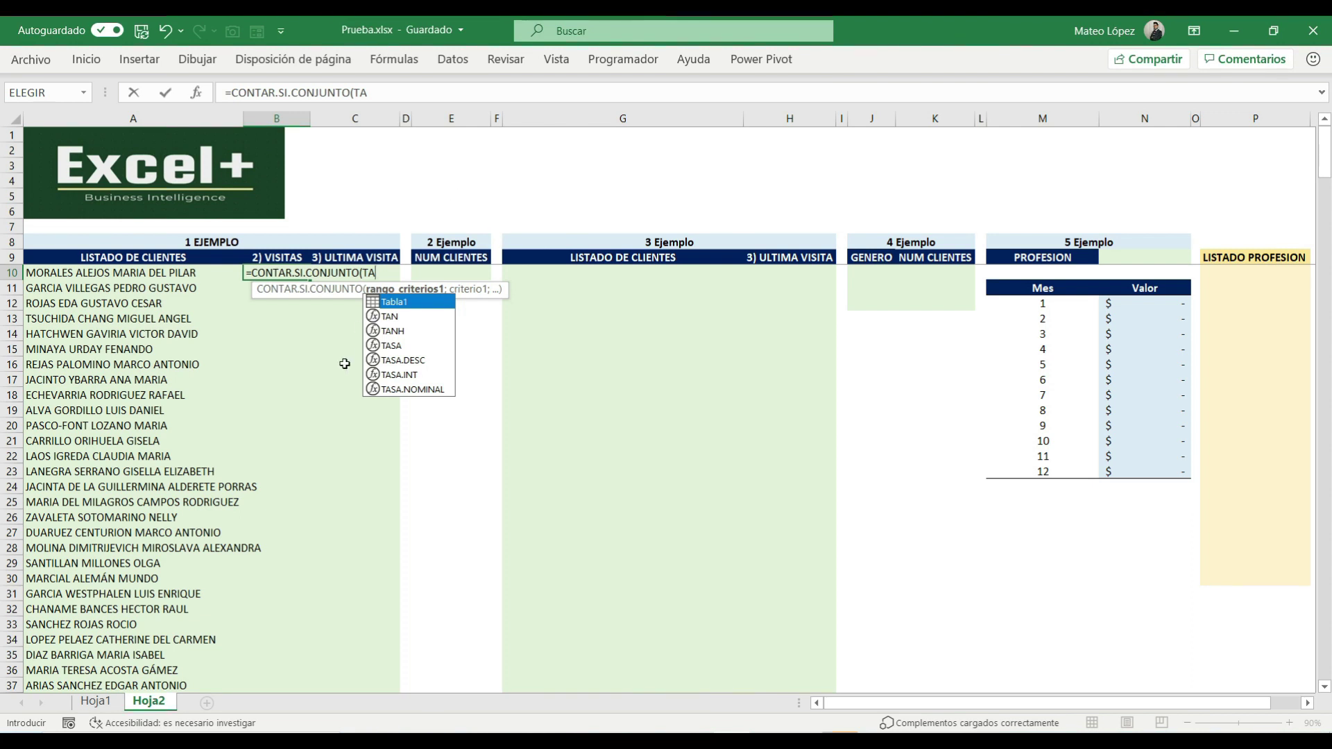
pyautogui.doubleClick(395, 303)
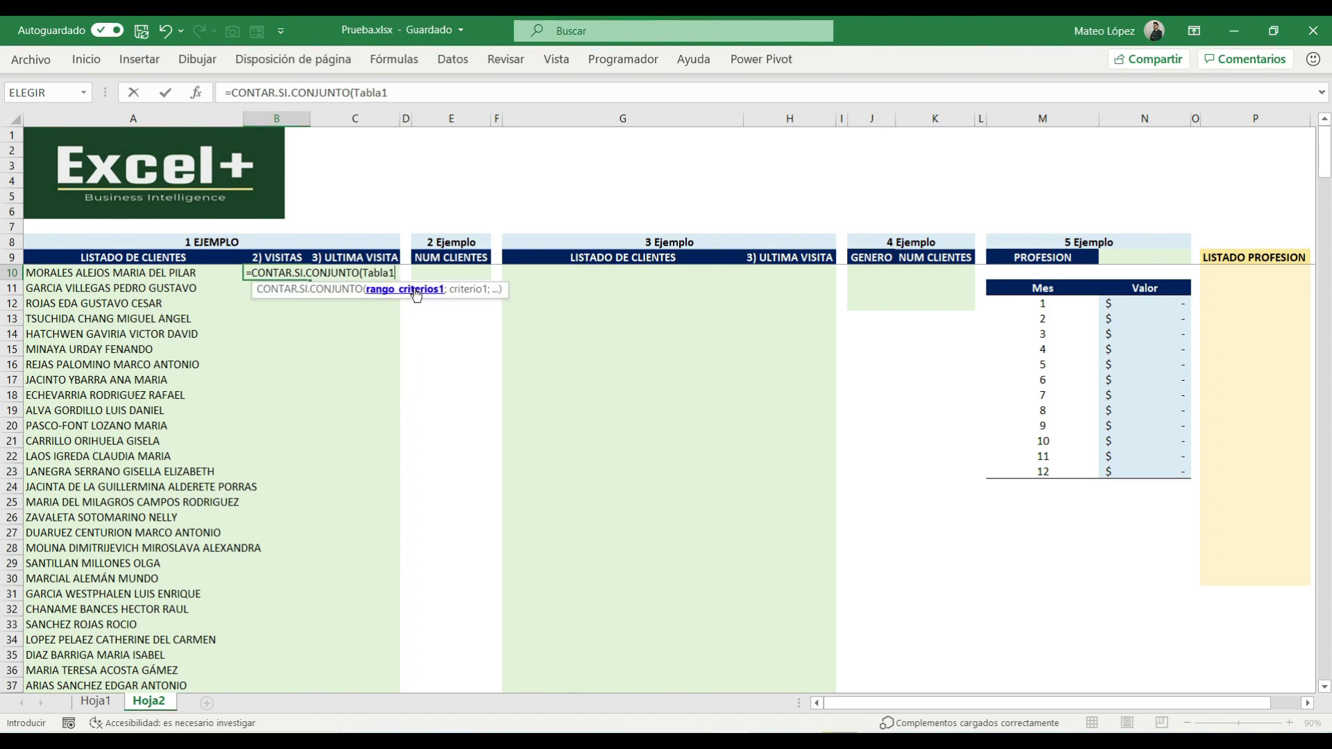
pyautogui.write('[')
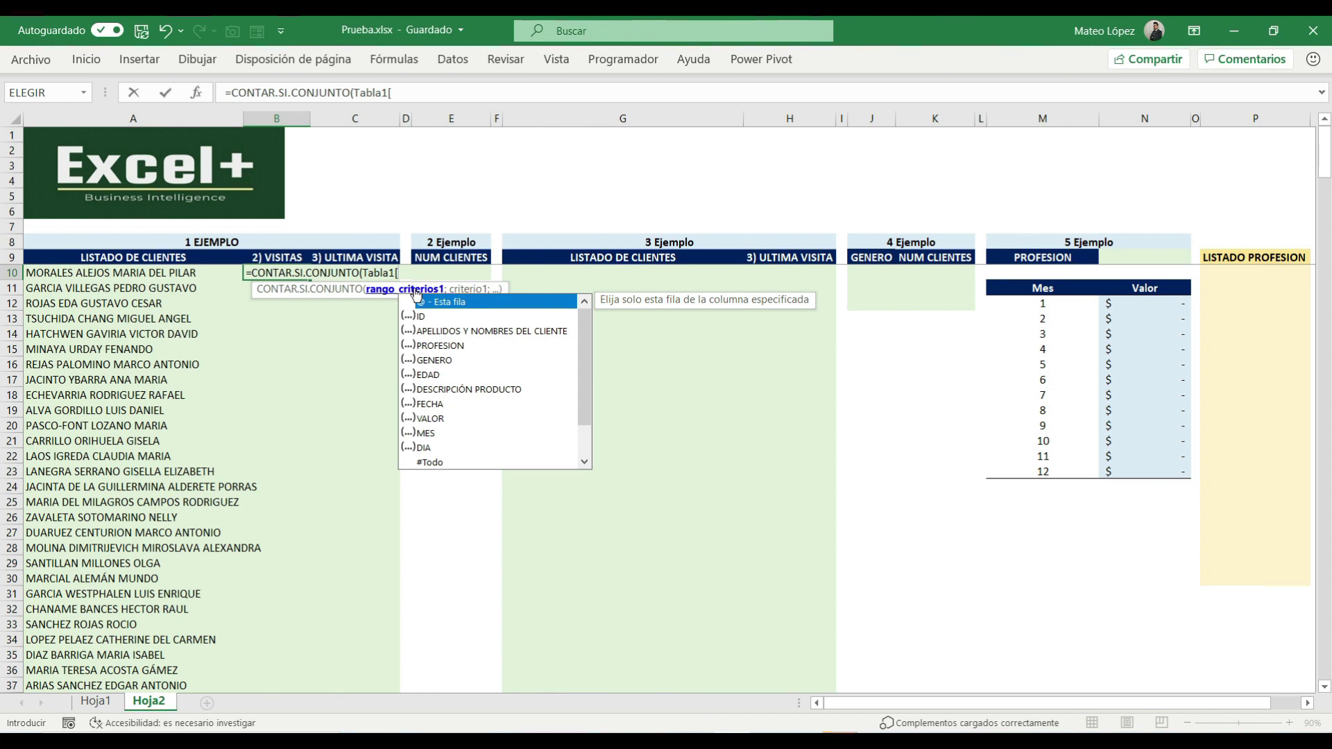
pyautogui.press('Down')
pyautogui.press('Down')
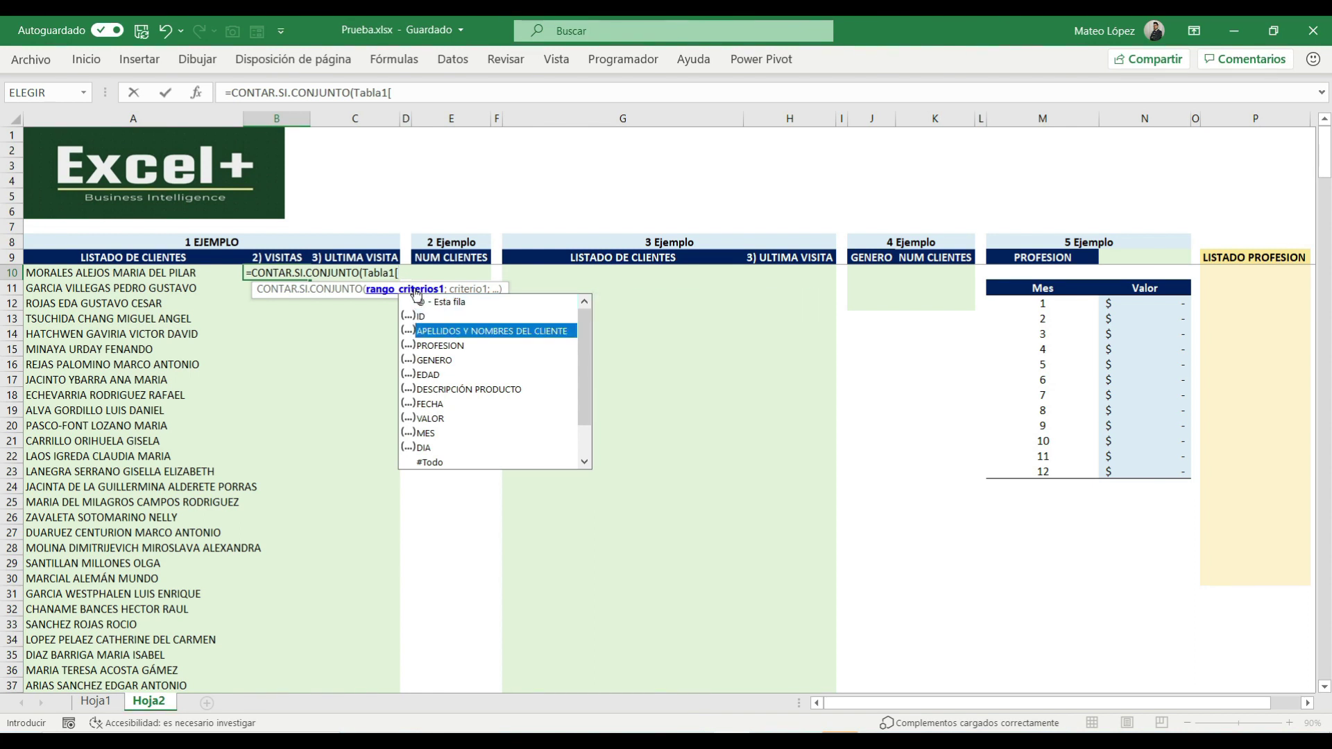
pyautogui.press('Tab')
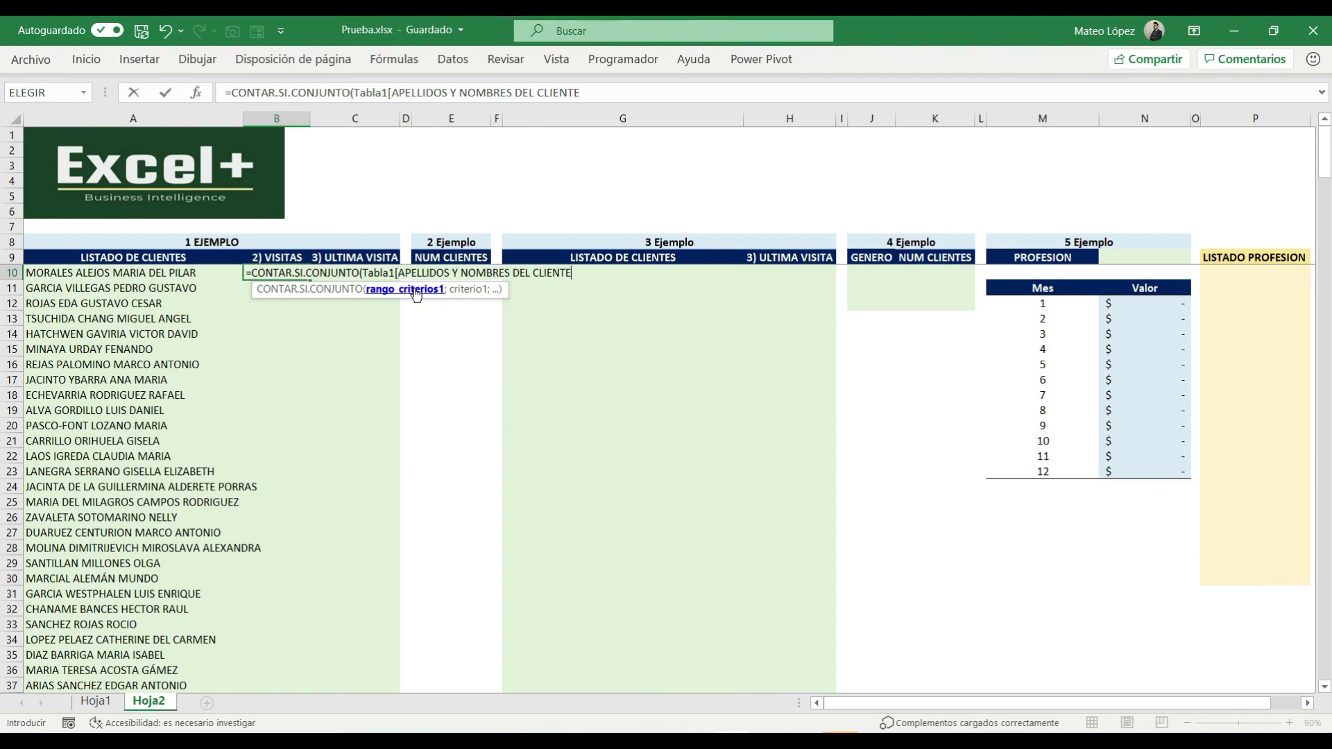
pyautogui.write(']')
pyautogui.click(416, 294)
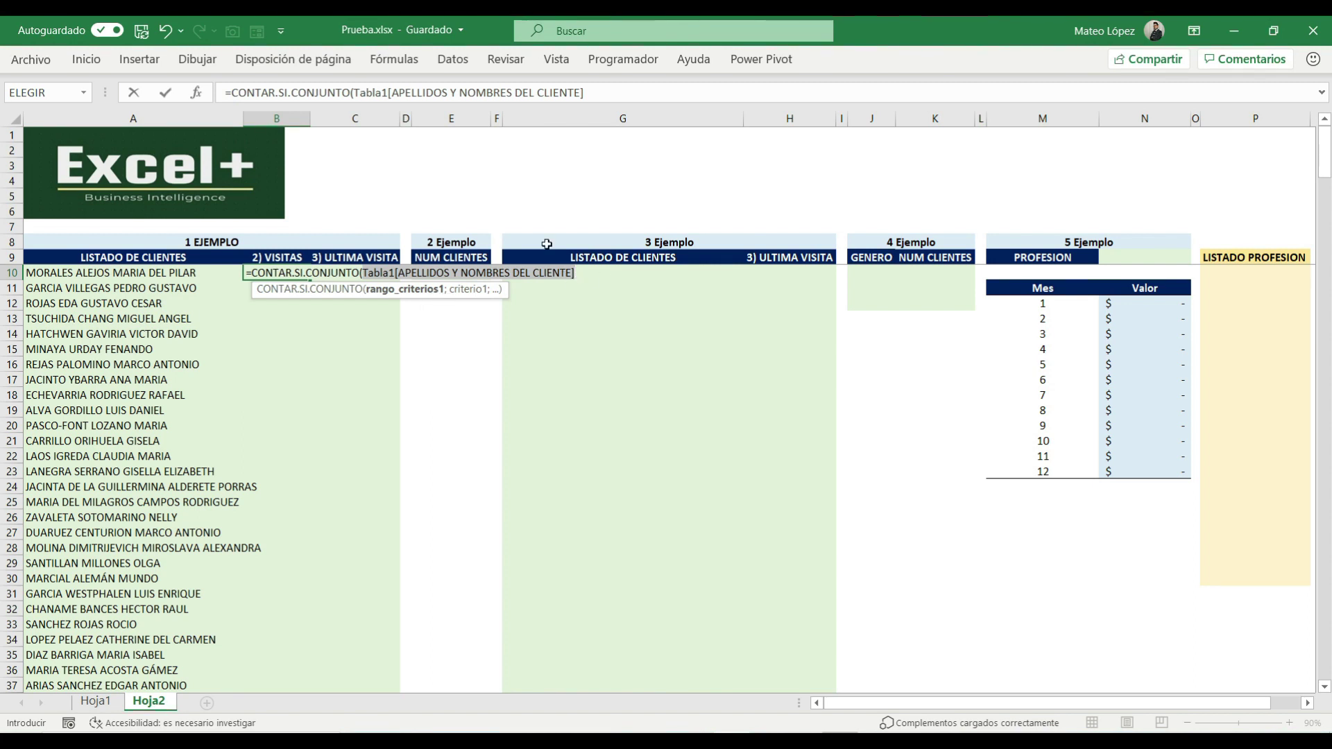
pyautogui.click(578, 273)
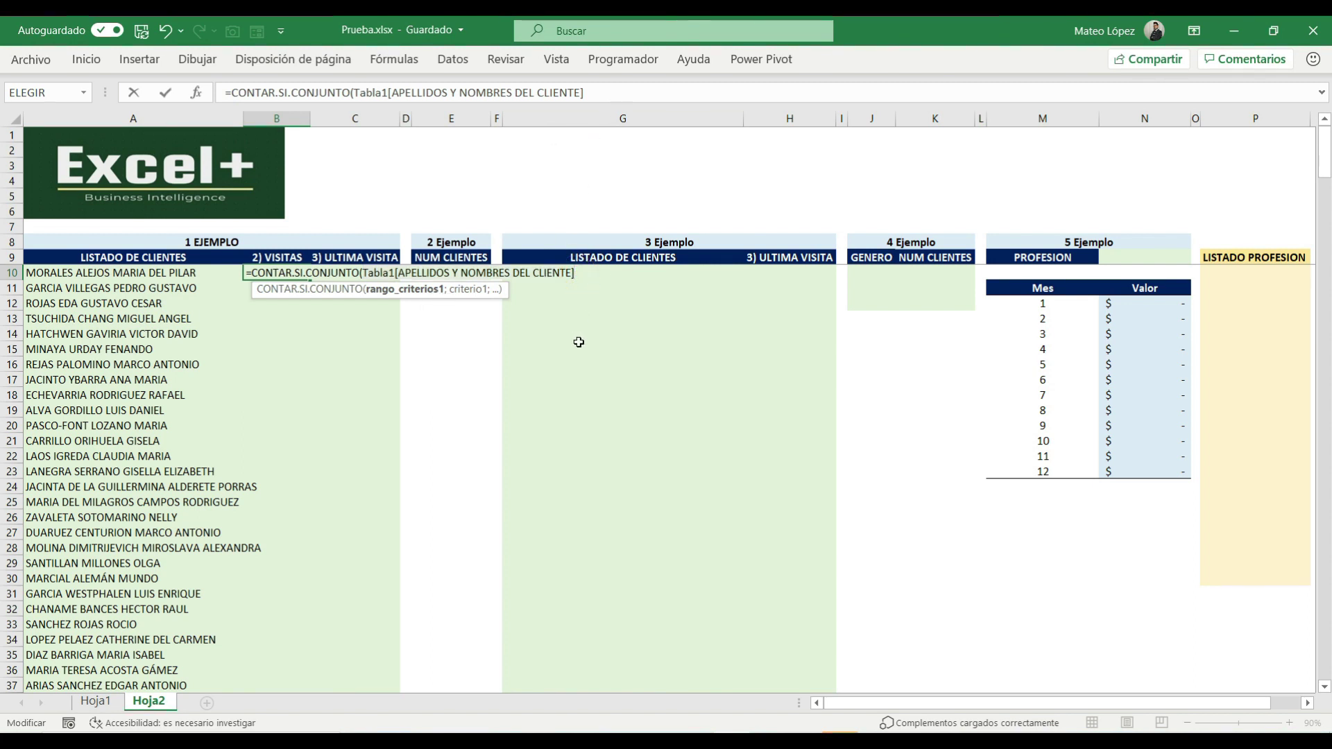
# Complete the B10 formula with the spilled client list A10# as the criterion and enter it.
pyautogui.write(';')
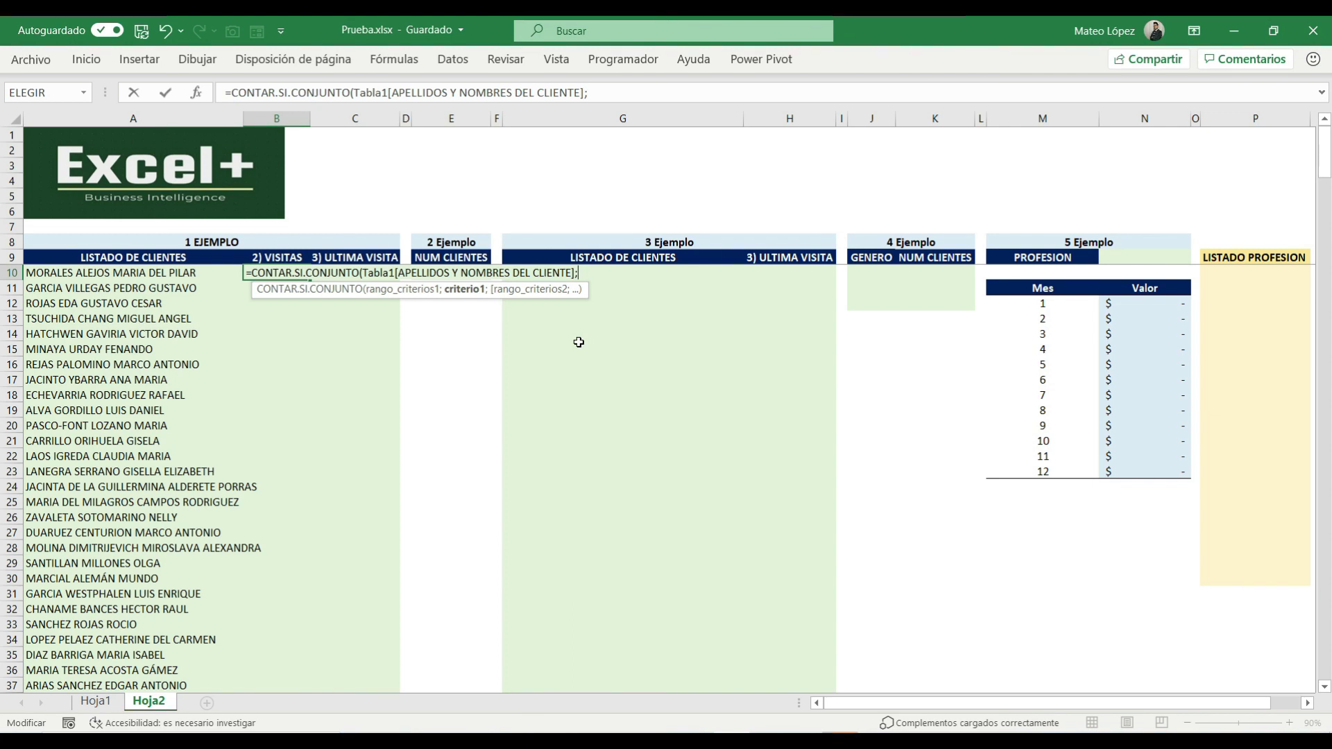
pyautogui.click(55, 274)
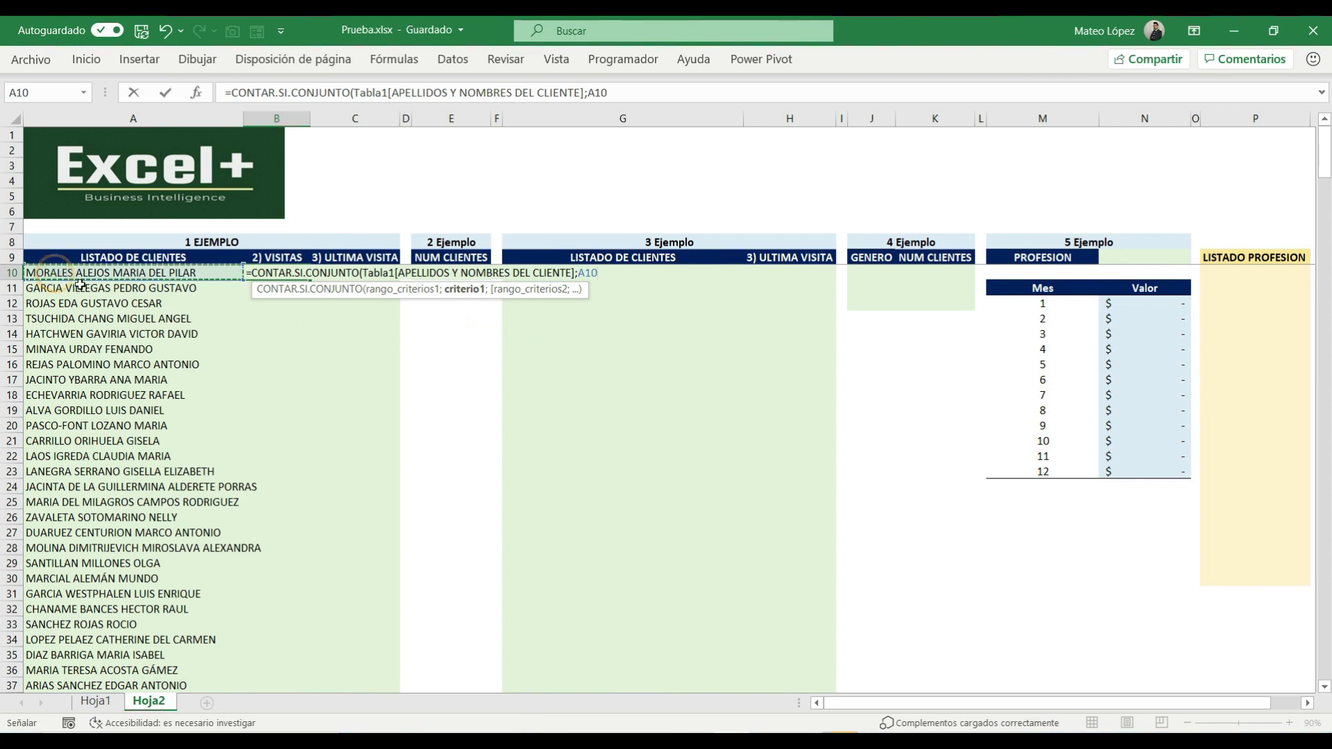
pyautogui.click(105, 288)
pyautogui.press('Down')
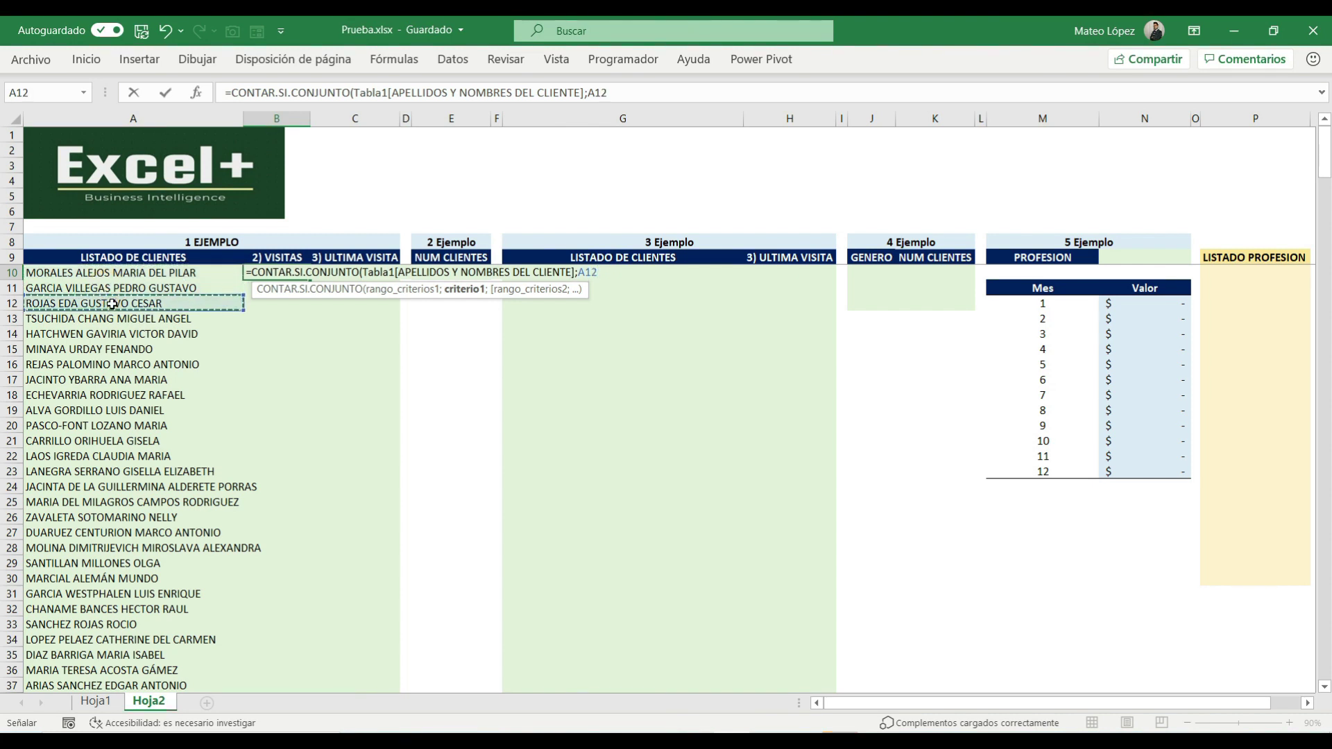
pyautogui.press('Up')
pyautogui.press('Up')
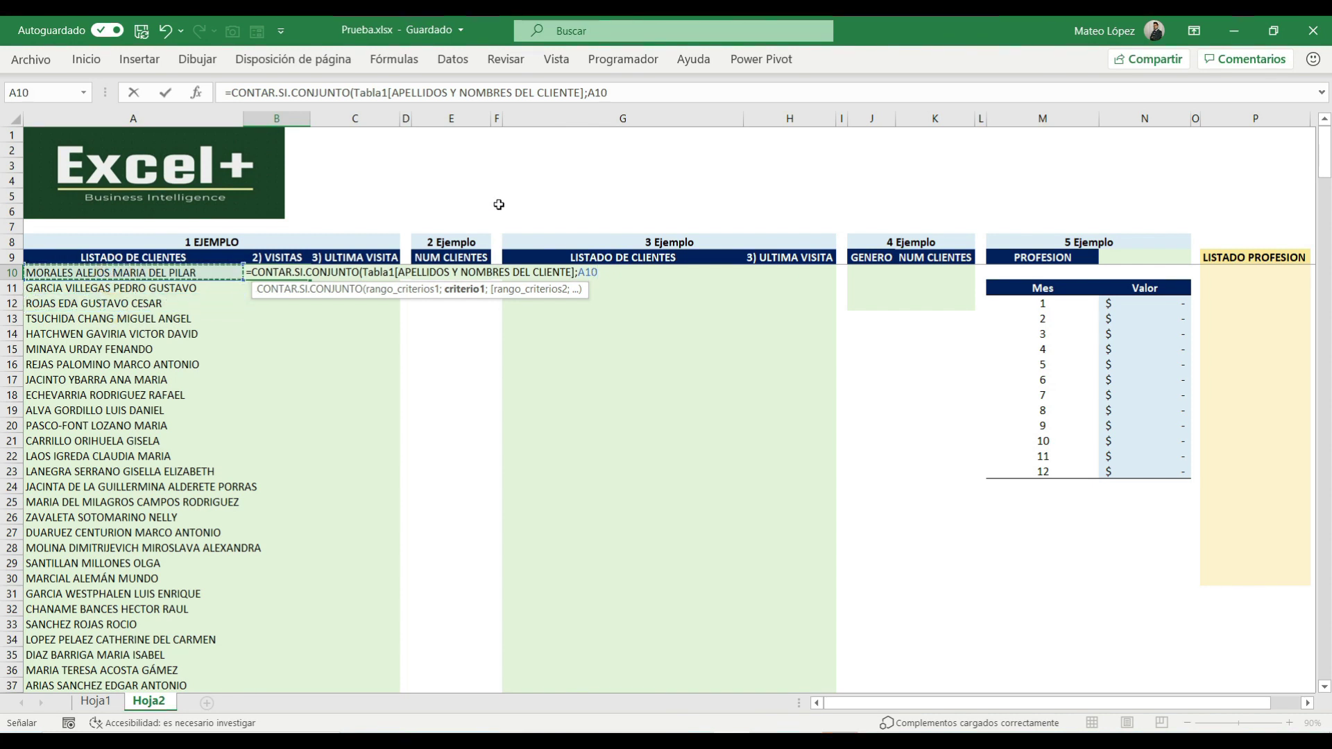
pyautogui.click(607, 92)
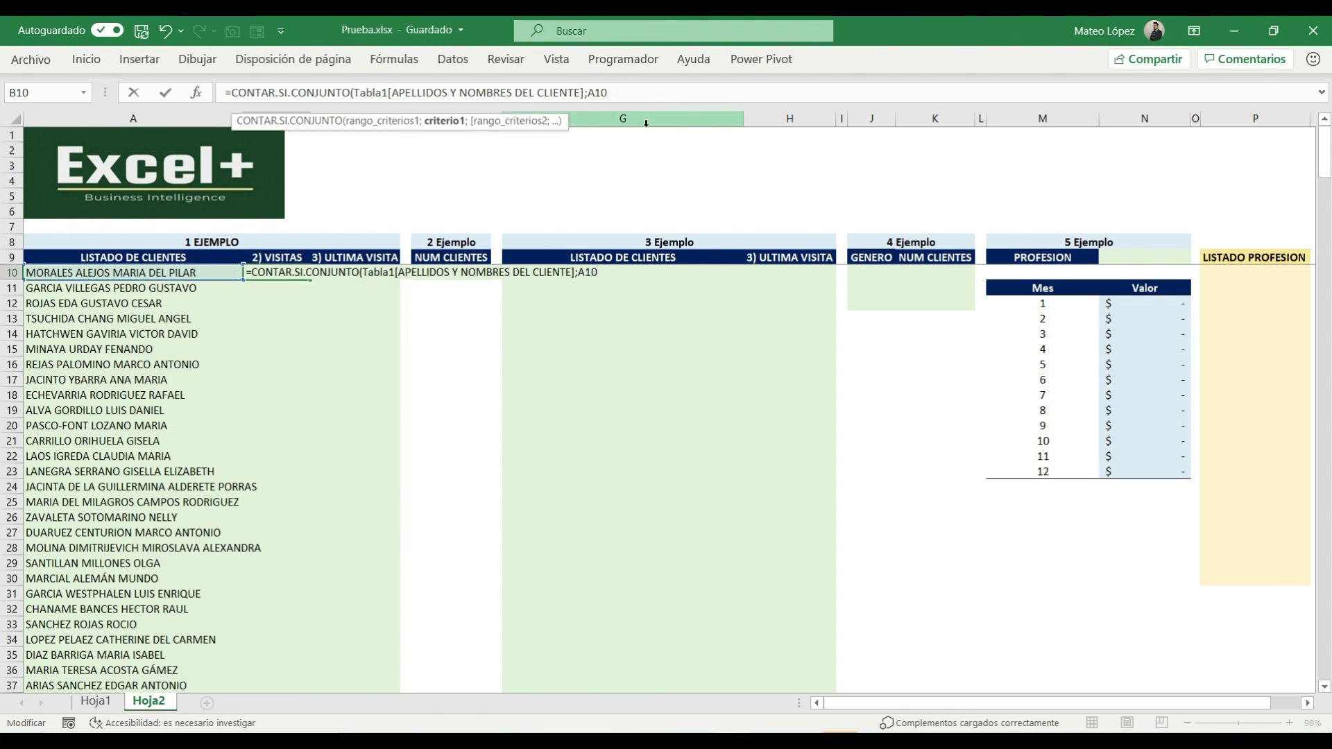
pyautogui.write('#')
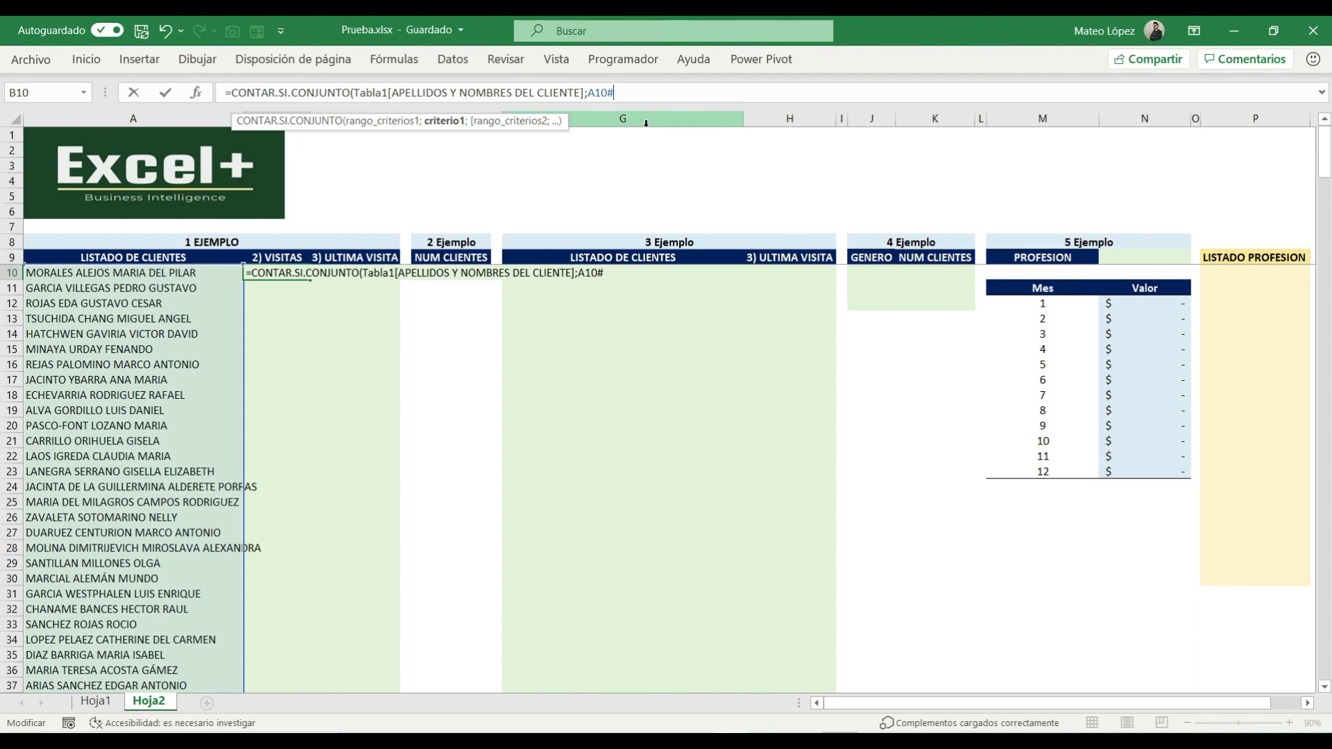
pyautogui.write(')')
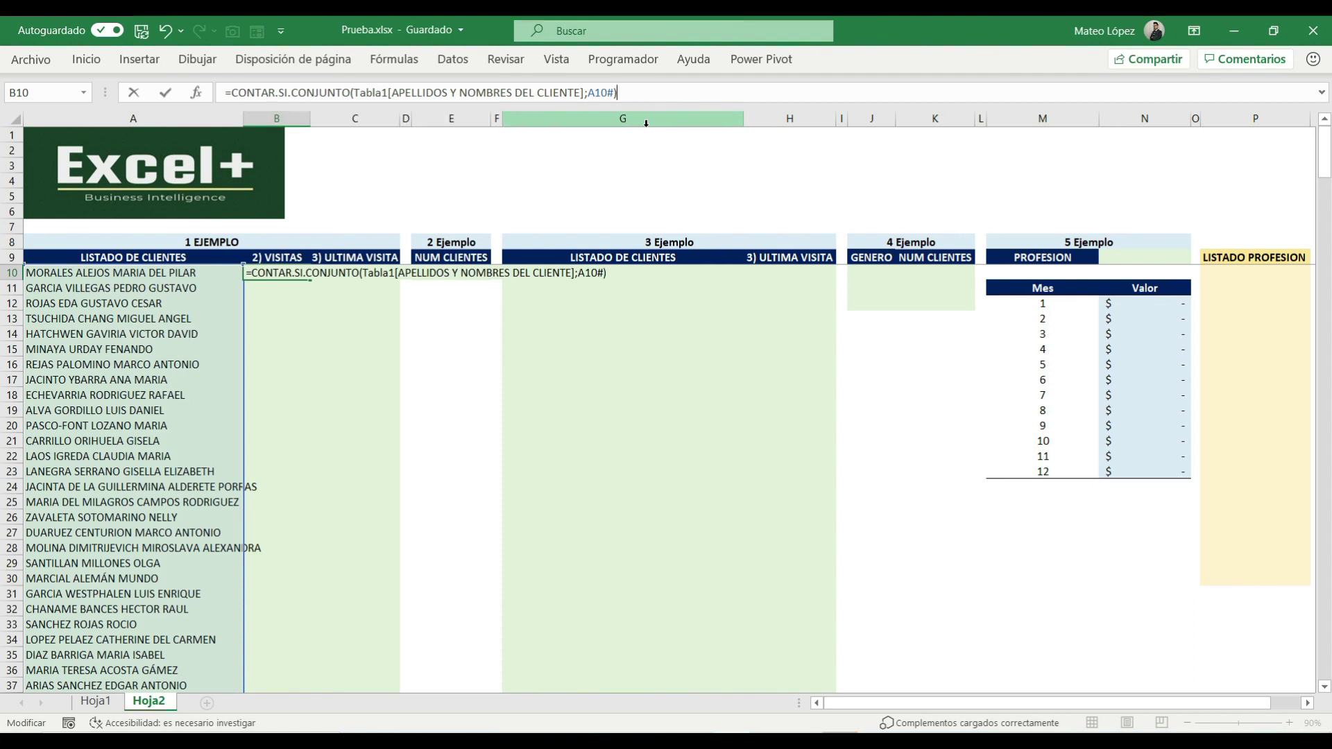
pyautogui.press('Return')
pyautogui.press('Up')
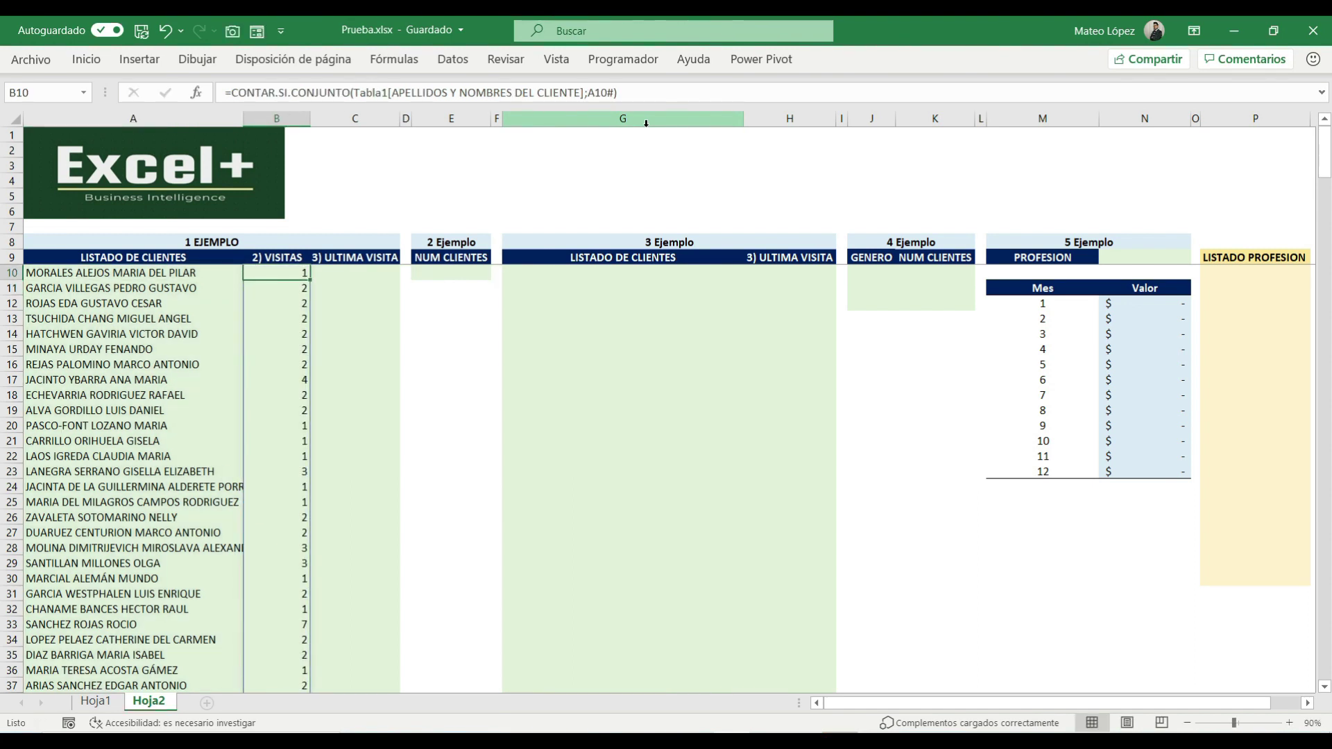
# Check the spilled visit counts in column B against the first clients listed in column A.
pyautogui.press('Down')
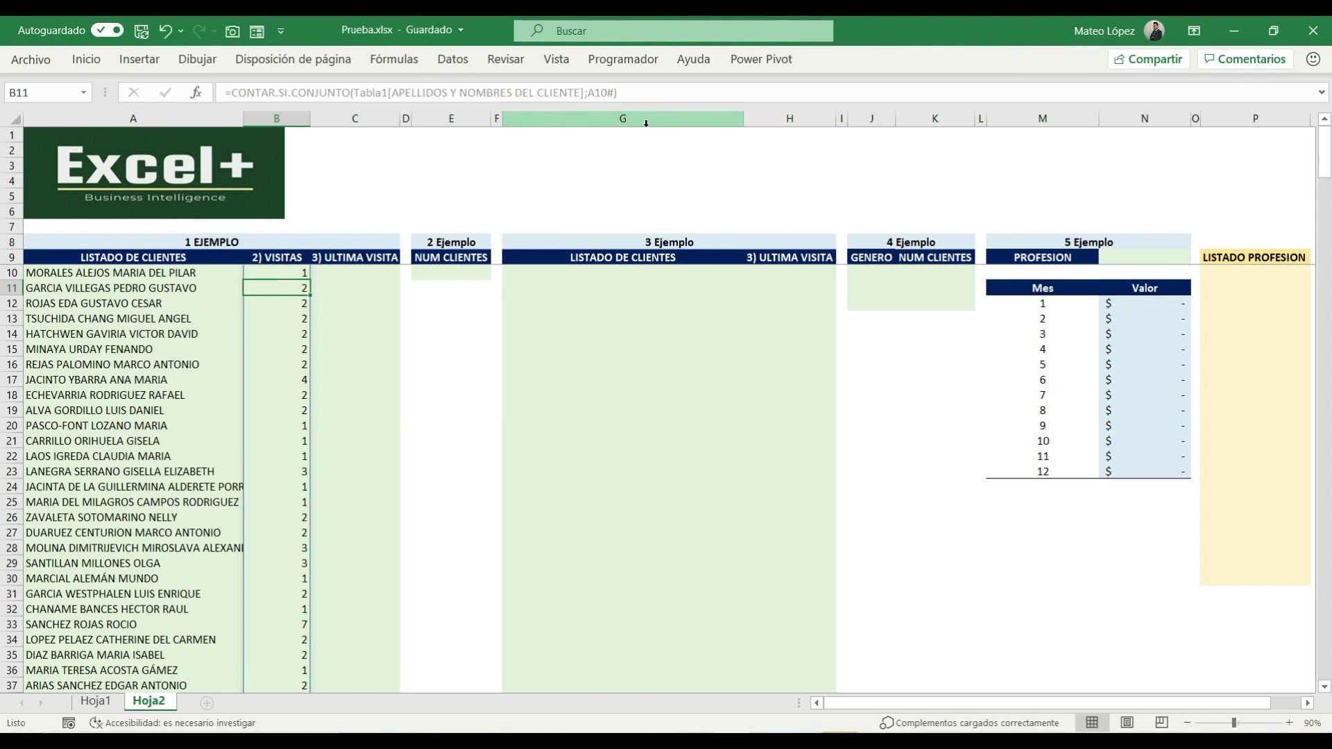
pyautogui.click(271, 273)
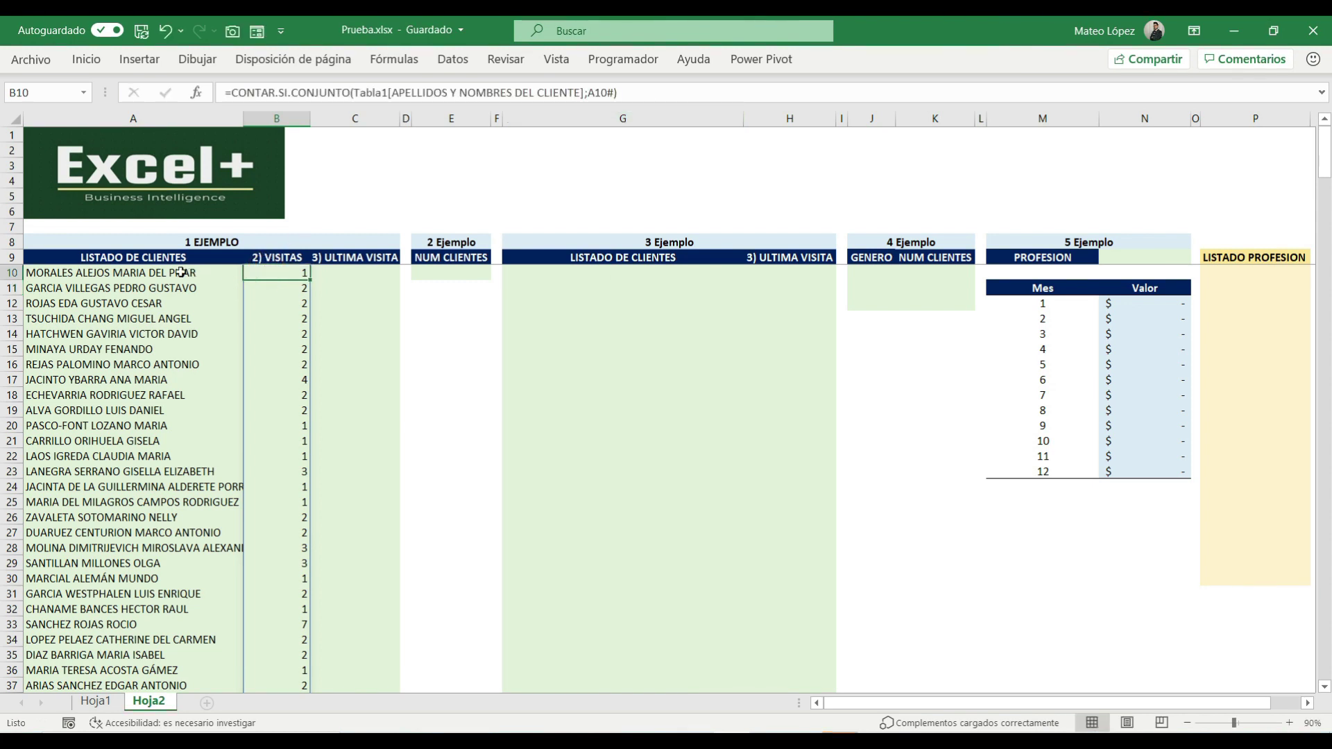
pyautogui.click(88, 274)
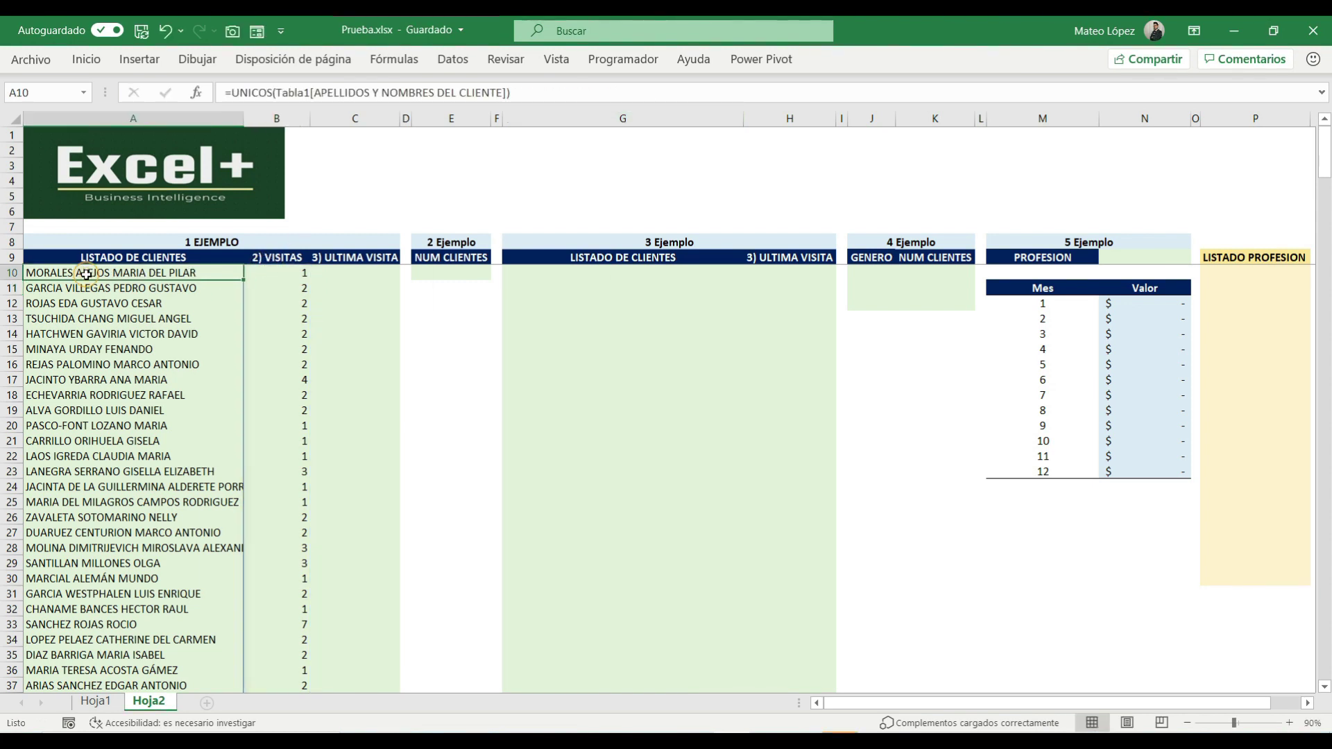
pyautogui.click(292, 291)
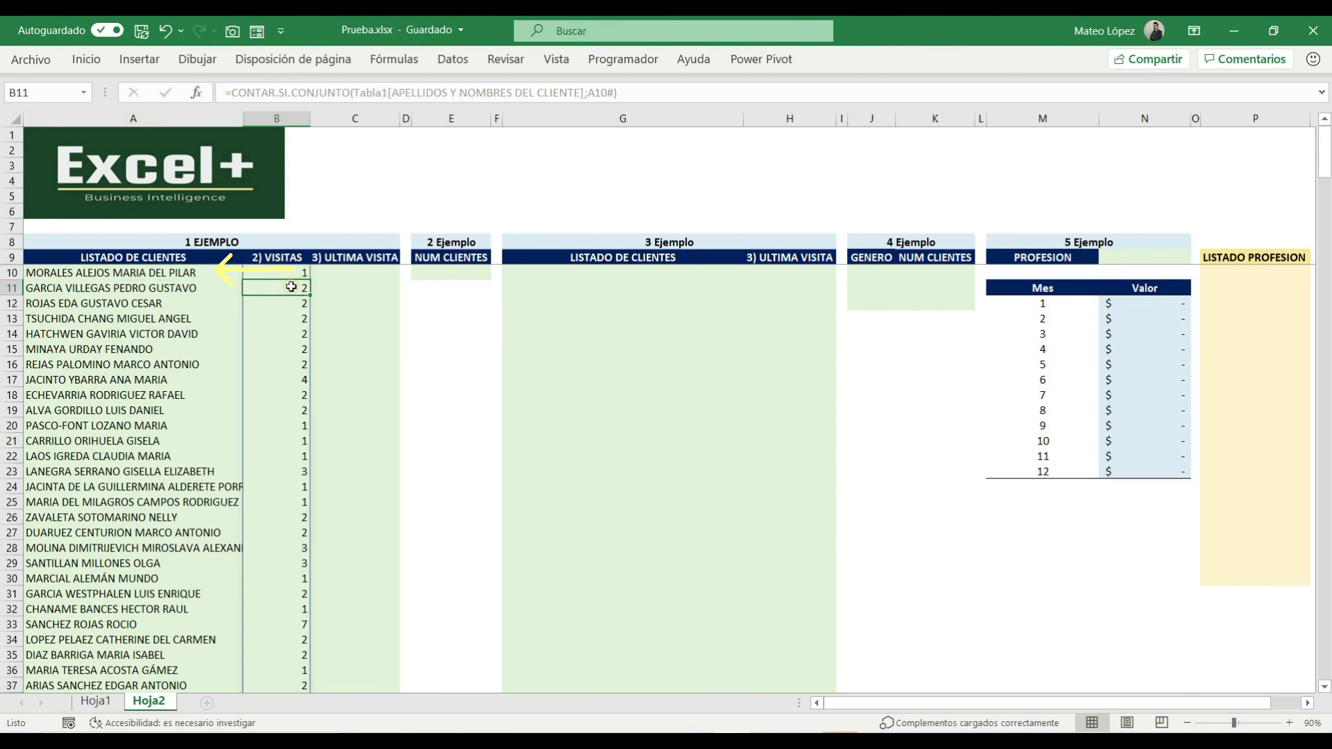
pyautogui.click(109, 290)
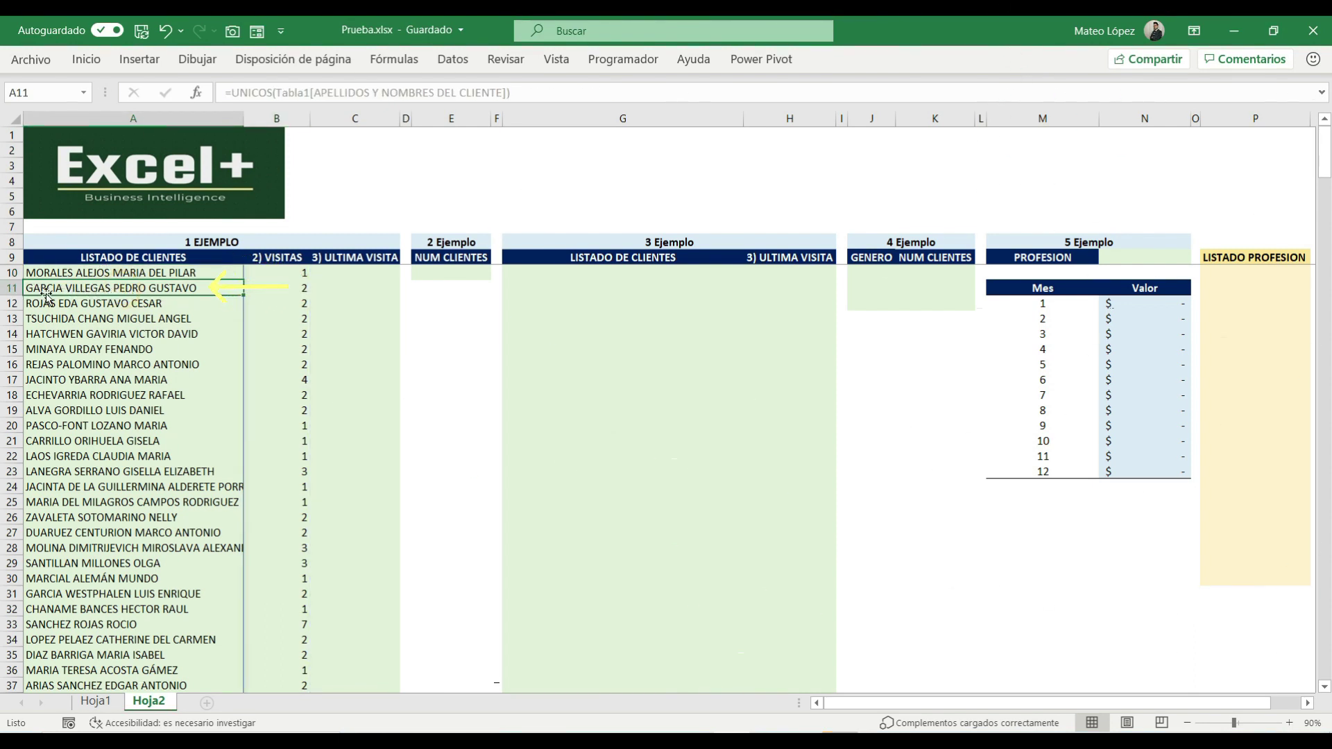
pyautogui.click(167, 300)
pyautogui.click(271, 302)
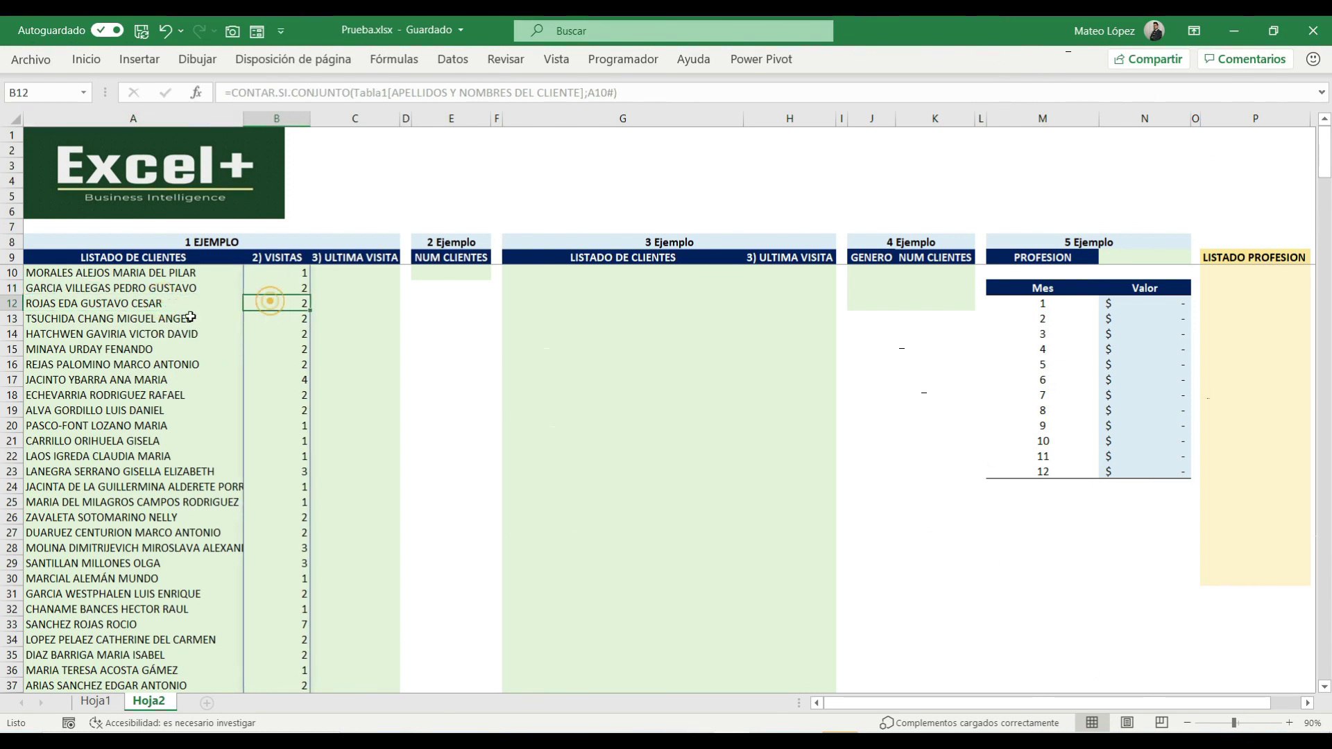
pyautogui.click(161, 318)
pyautogui.click(288, 318)
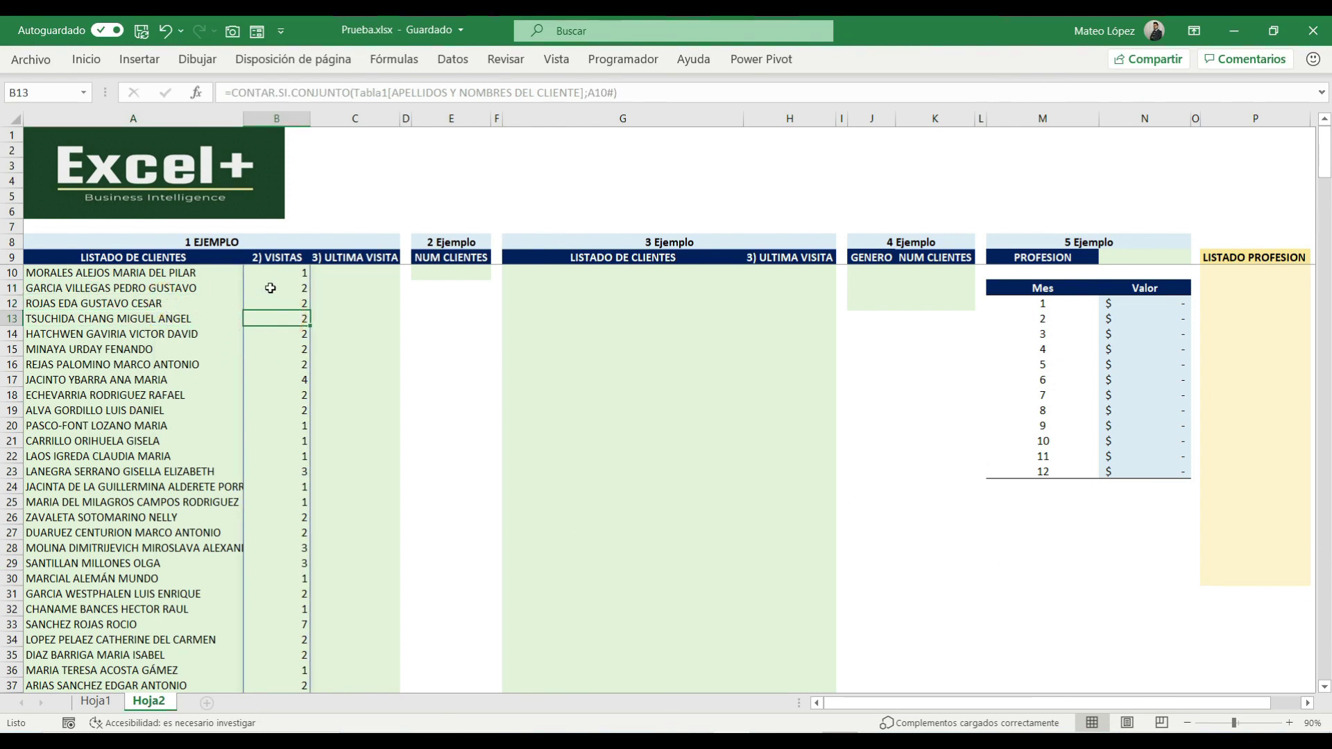
pyautogui.scroll(-2, 270, 288)
pyautogui.scroll(2, 270, 288)
# Compare the sum of the whole visits column from B10 down with the count of client records in Hoja1.
pyautogui.press('Left')
pyautogui.press('Up')
pyautogui.press('Up')
pyautogui.press('Up')
pyautogui.press('Right')
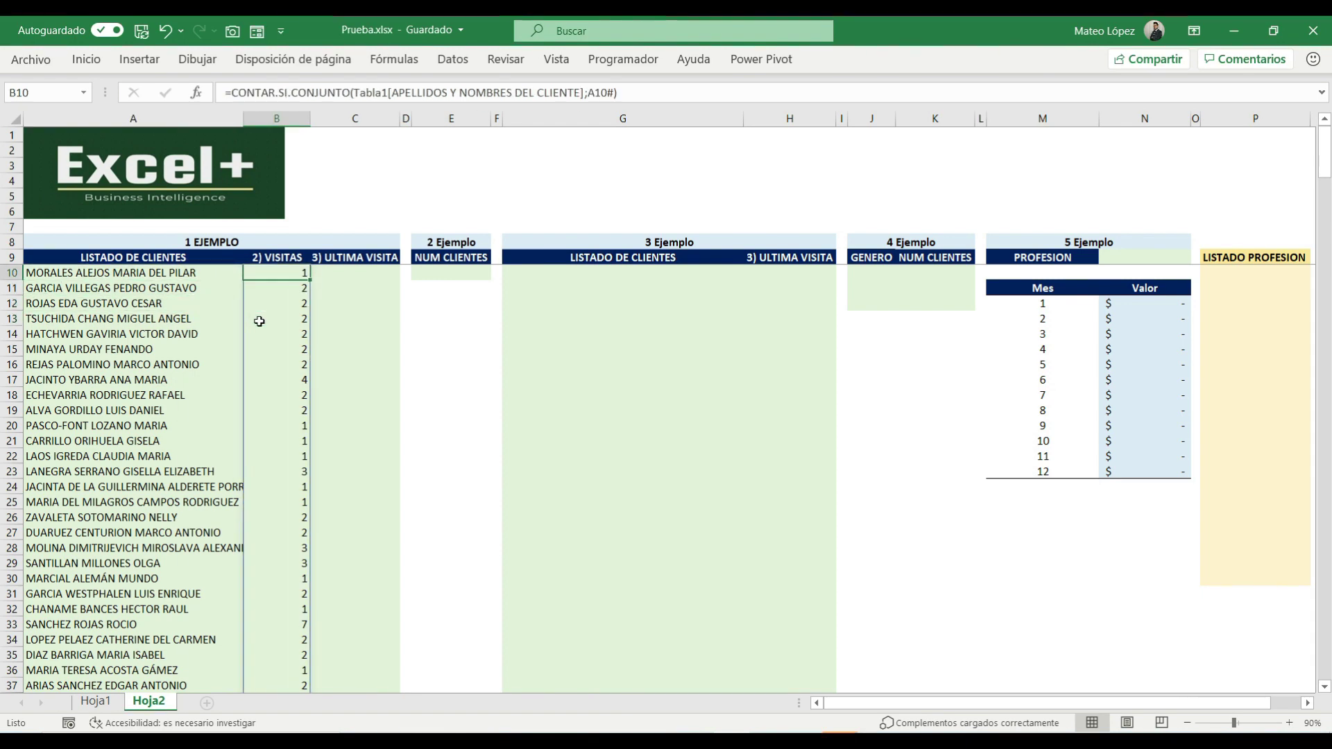
pyautogui.hotkey('ctrl', 'shift', 'Down')
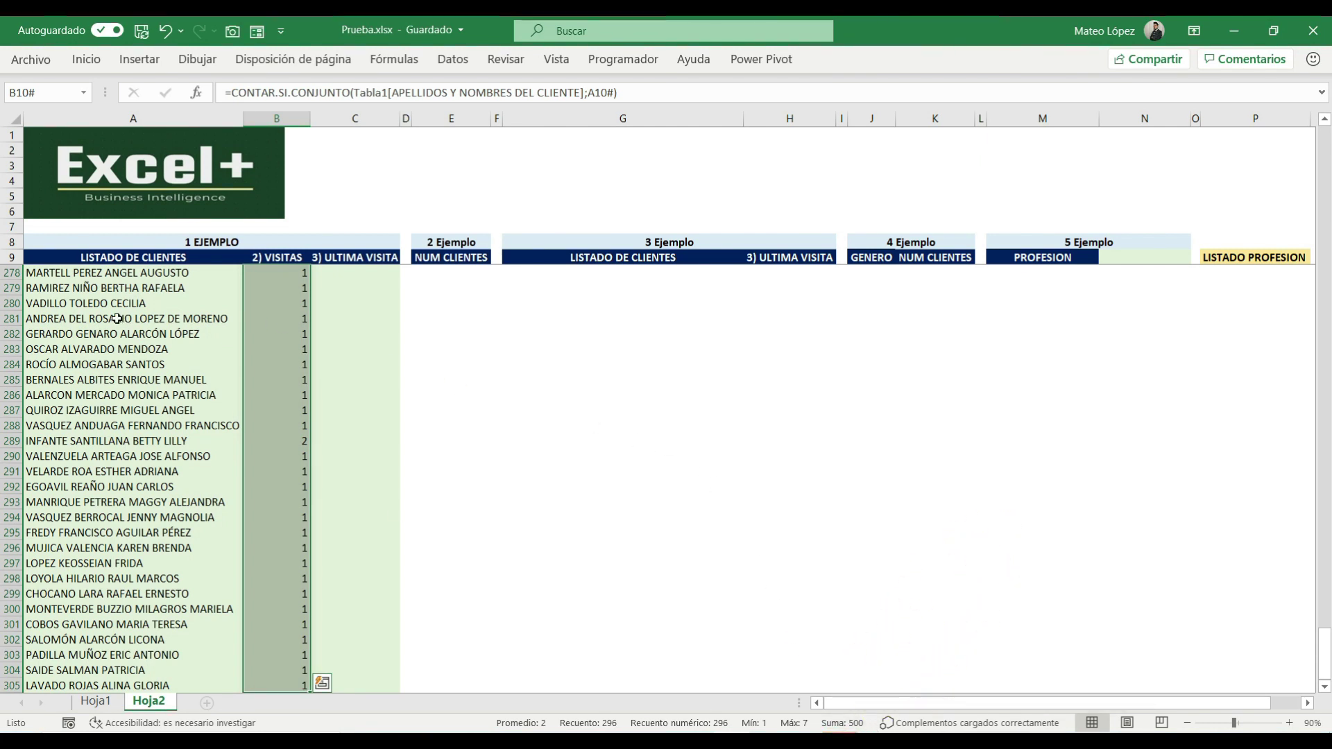
pyautogui.hotkey('ctrl', 'pageup')
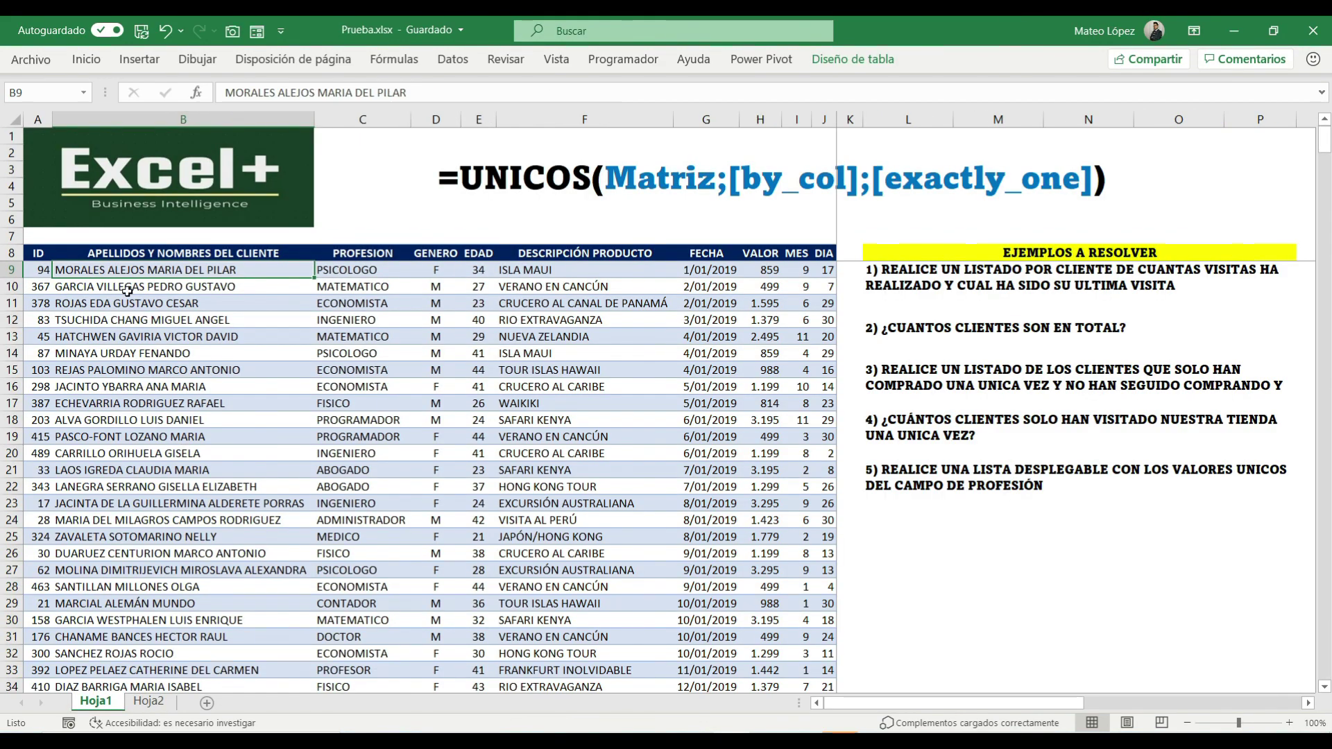
pyautogui.hotkey('ctrl', 'shift', 'Down')
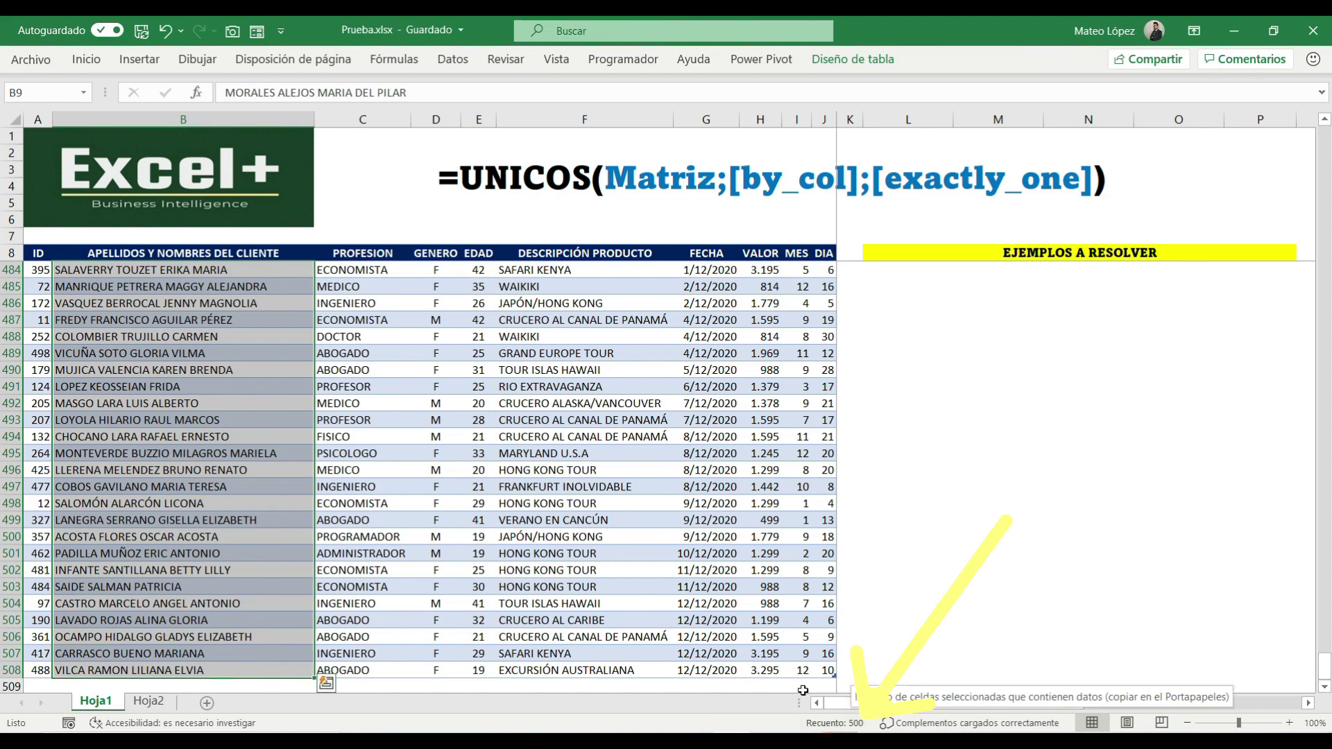
pyautogui.hotkey('ctrl', 'pagedown')
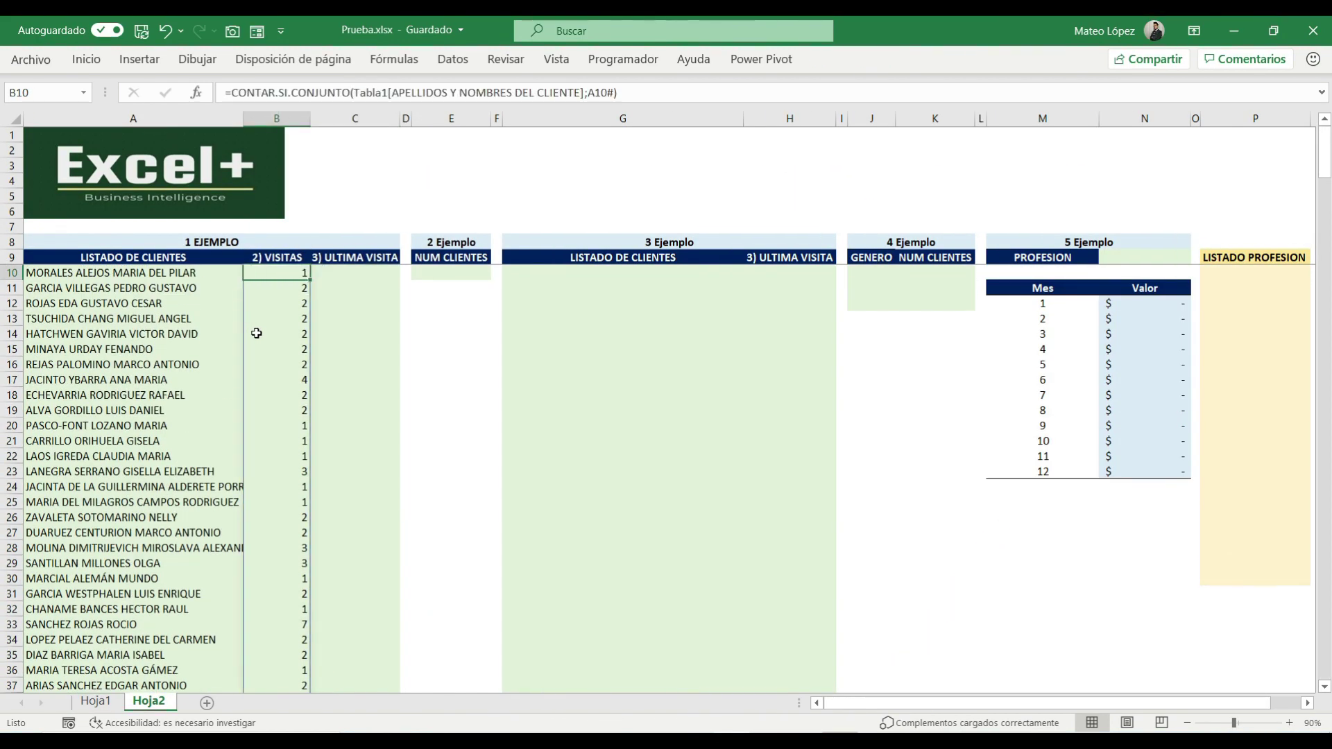
# Start a BUSCARX formula in C10 under the ULTIMA VISITA heading.
pyautogui.press('Right')
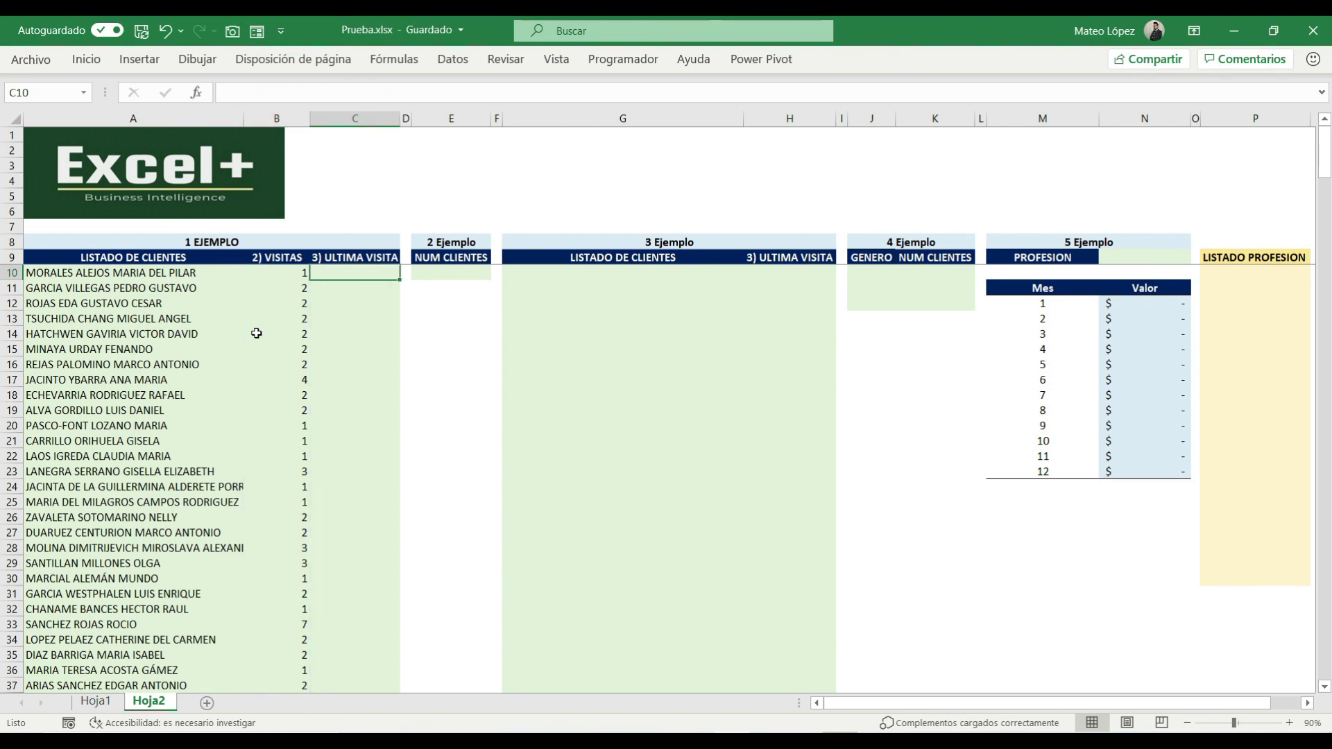
pyautogui.press('Left')
pyautogui.press('Left')
pyautogui.press('Right')
pyautogui.press('Right')
pyautogui.press('Down')
pyautogui.press('Up')
pyautogui.write('=BU')
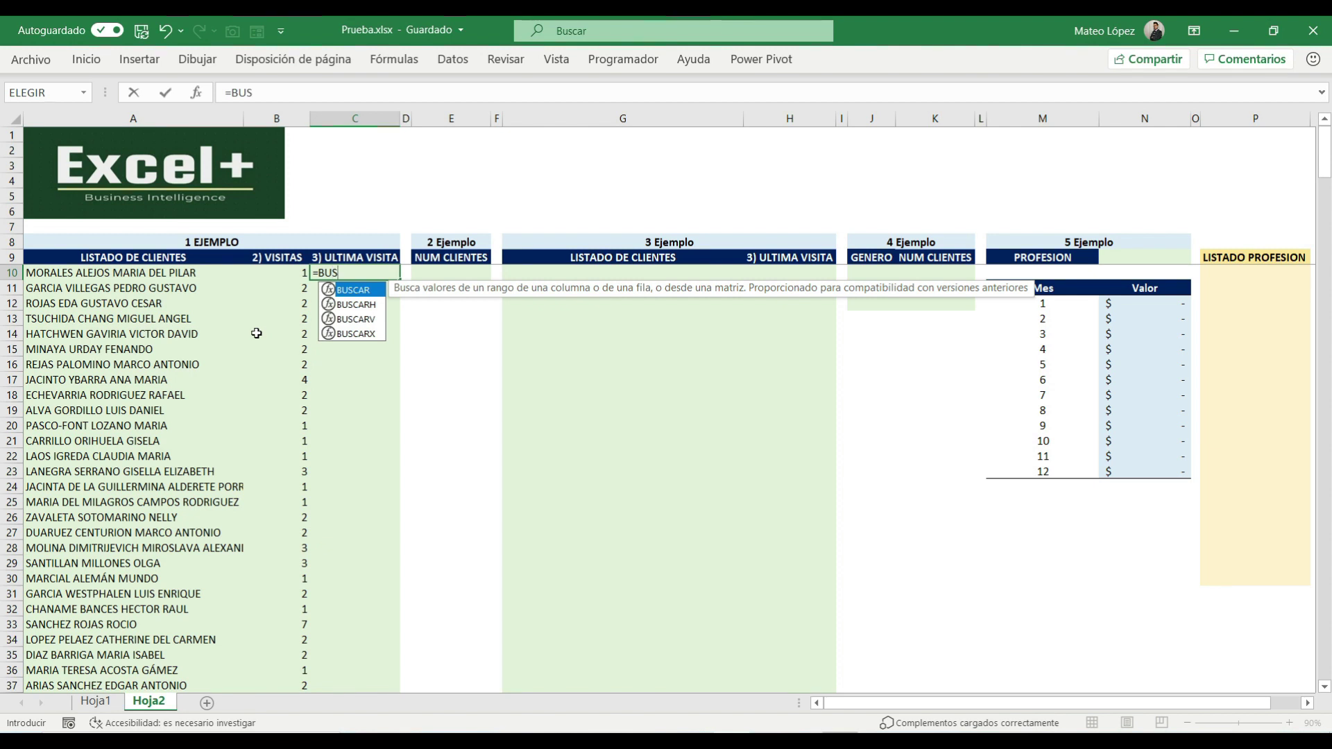
pyautogui.press('Down')
pyautogui.press('Down')
pyautogui.press('Down')
pyautogui.press('Tab')
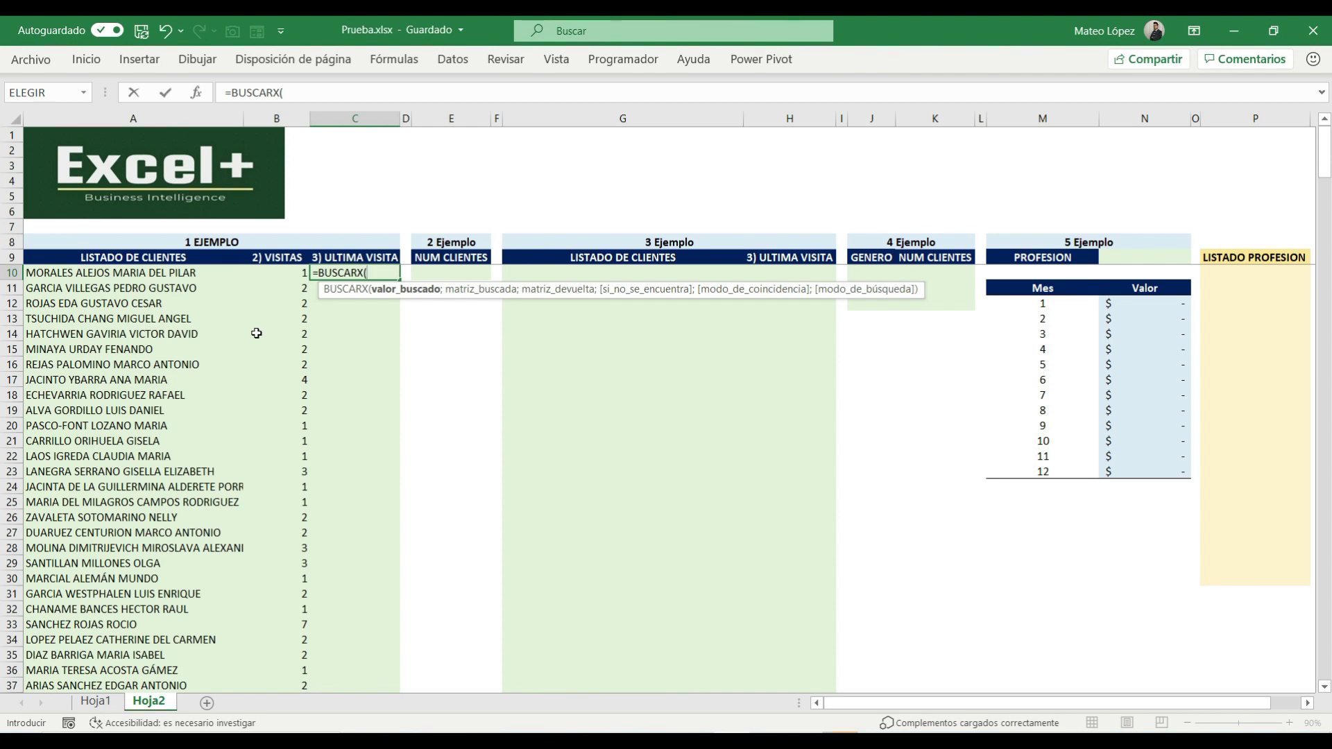
# Use the spilled client list A10# as the lookup value of the BUSCARX formula in C10.
pyautogui.press('Down')
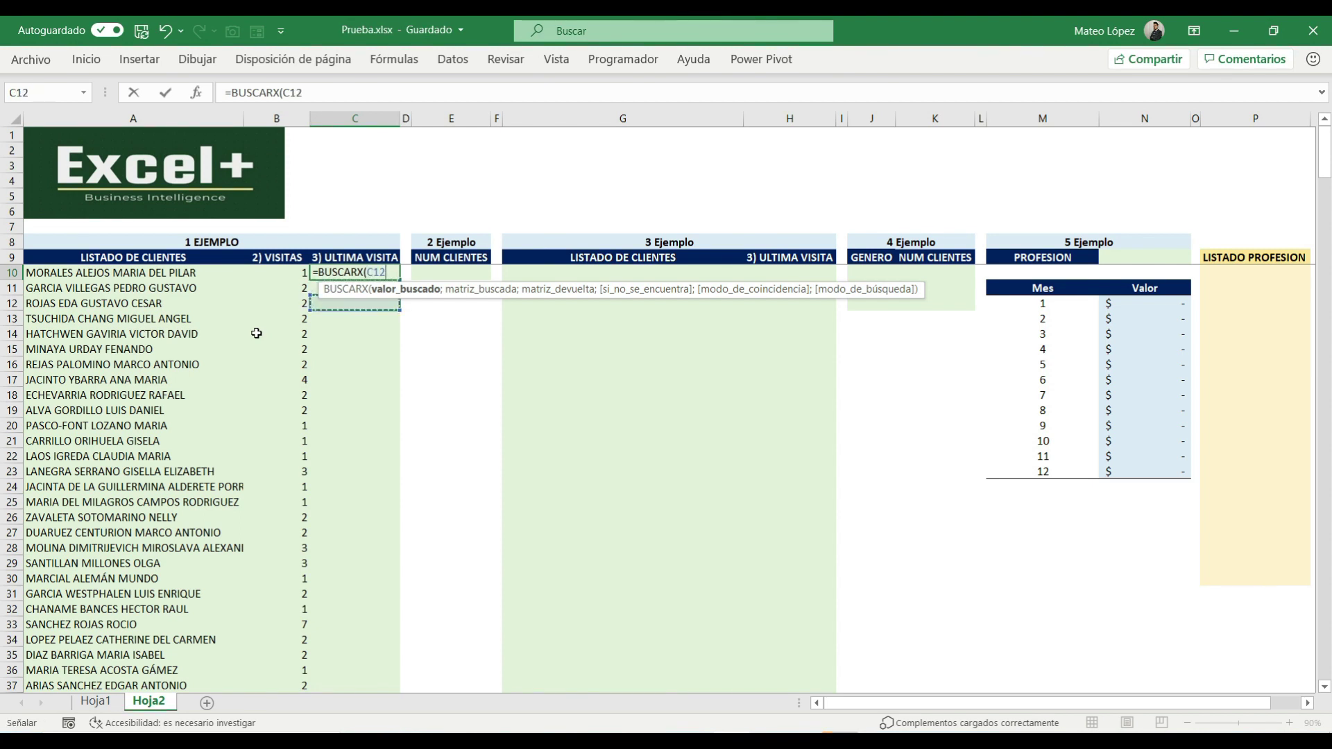
pyautogui.press('Left')
pyautogui.press('Up')
pyautogui.press('Left')
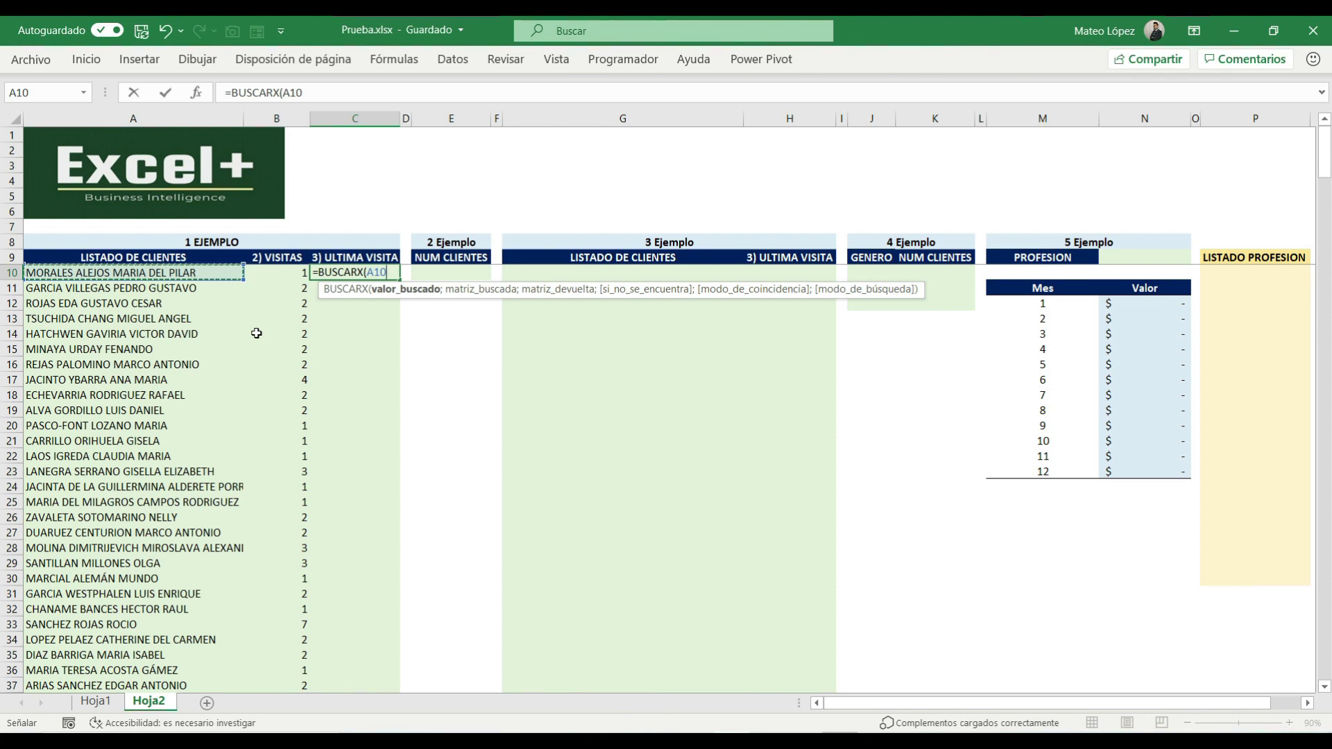
pyautogui.write('#')
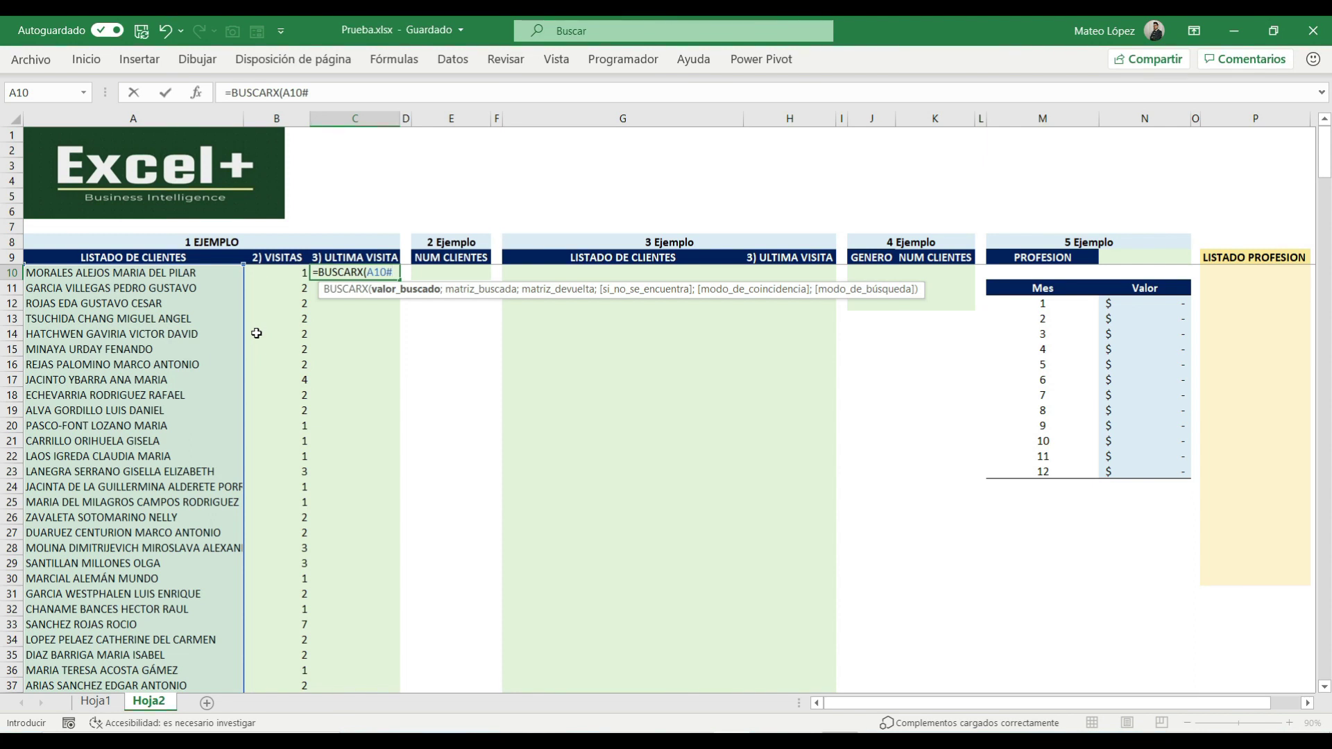
pyautogui.write(';')
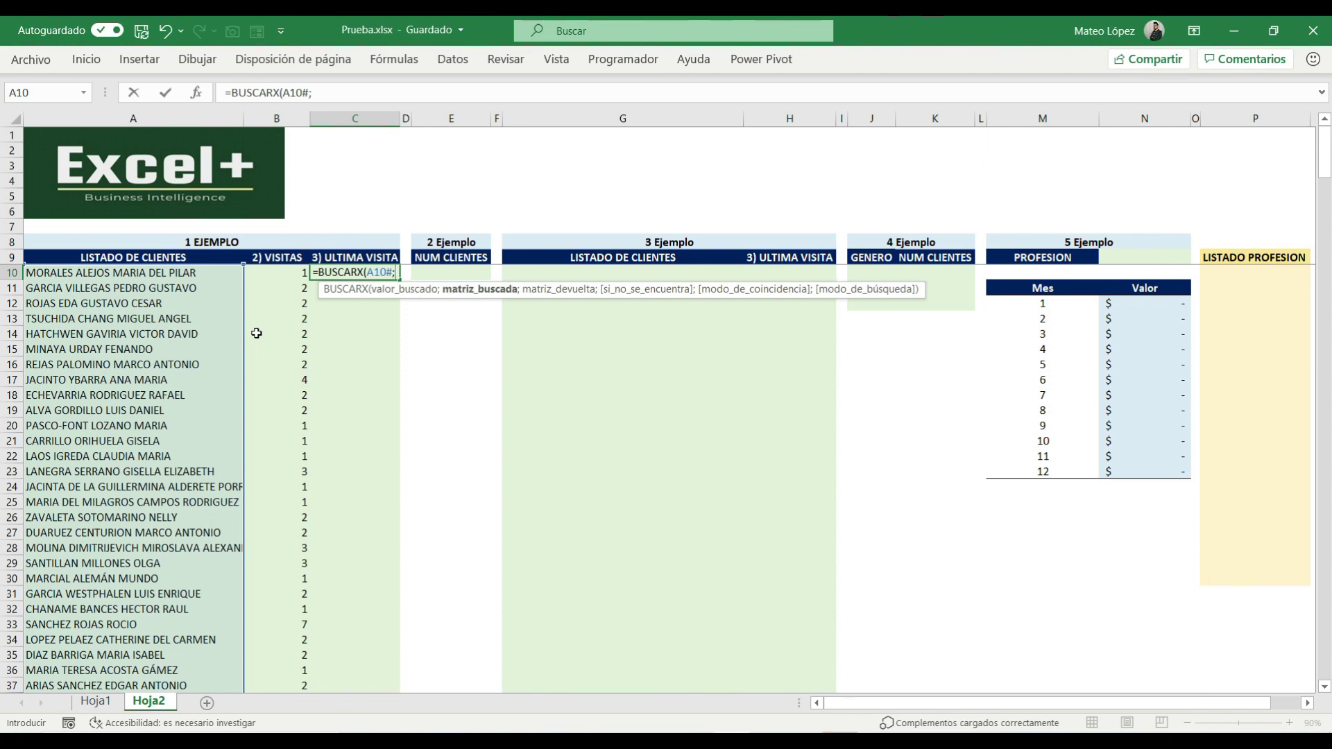
# Set Tabla1[APELLIDOS Y NOMBRES DEL CLIENTE] as the lookup array of the C10 formula.
pyautogui.write('T')
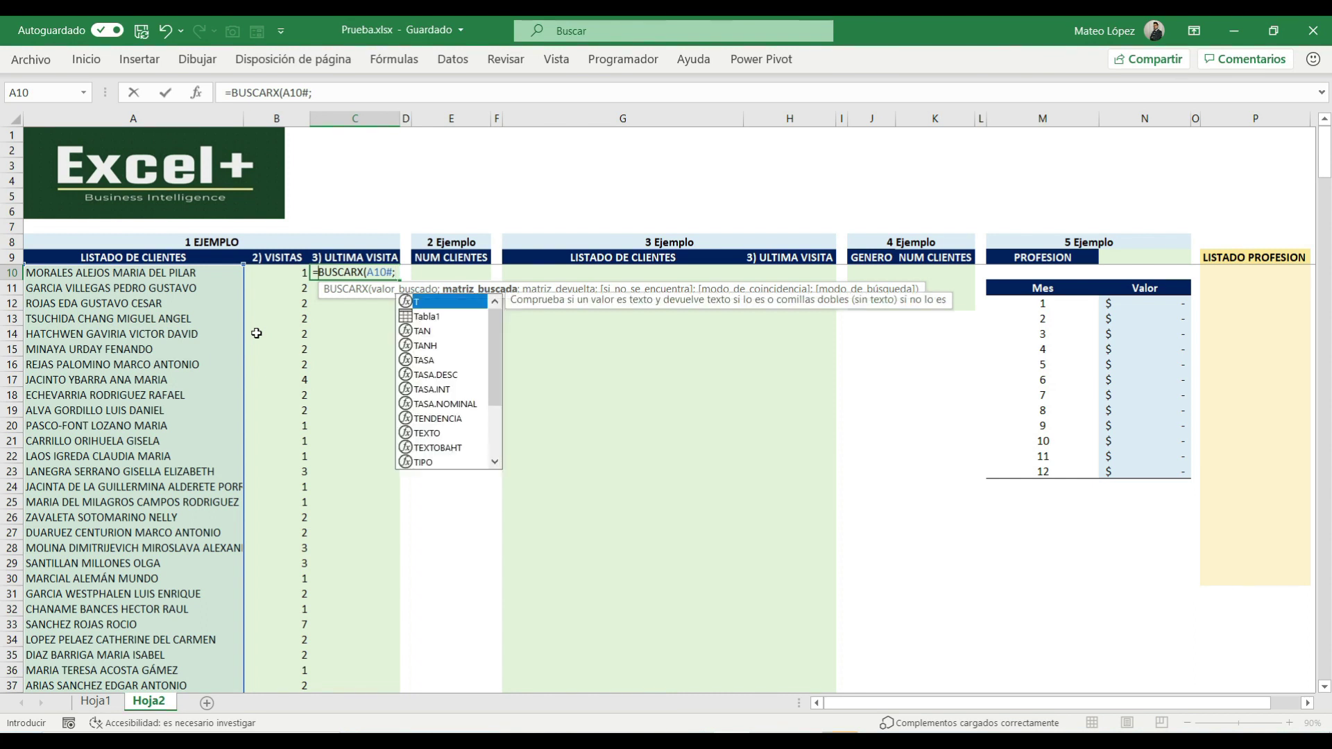
pyautogui.write('abla1')
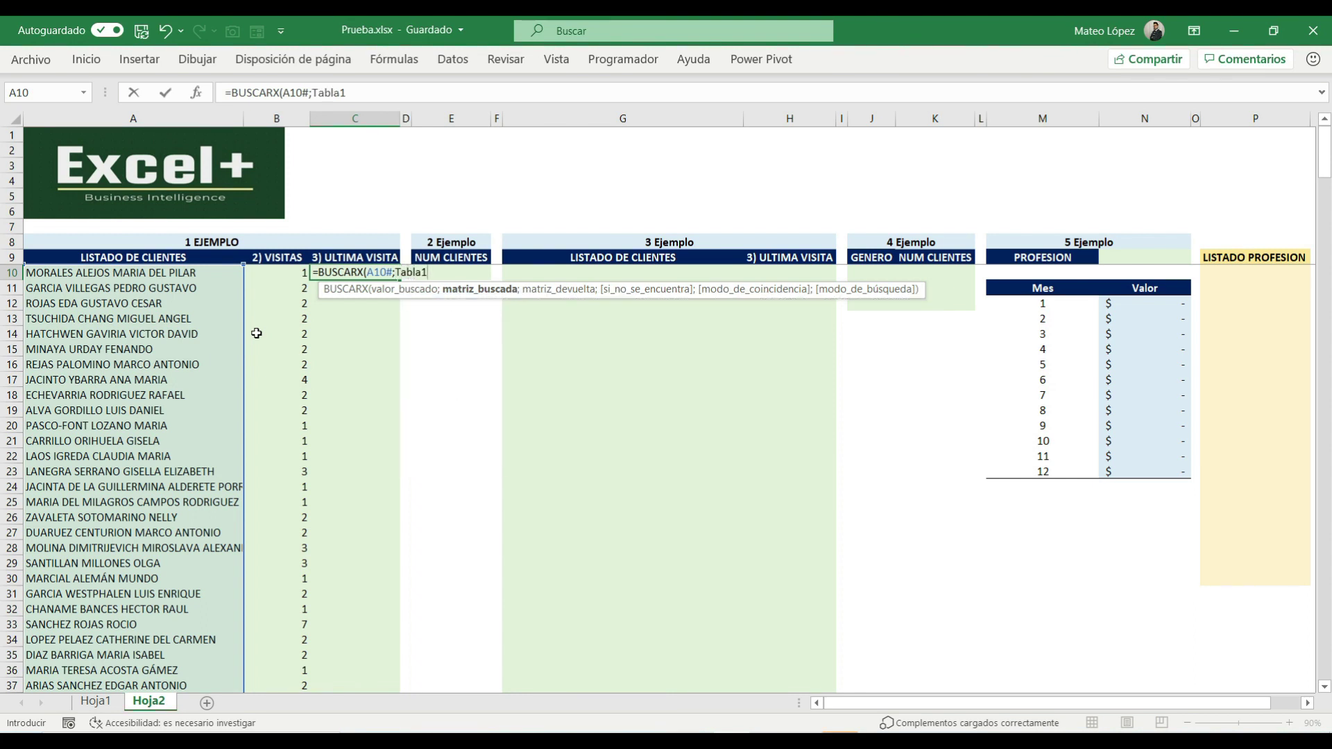
pyautogui.write('[')
pyautogui.press('Down')
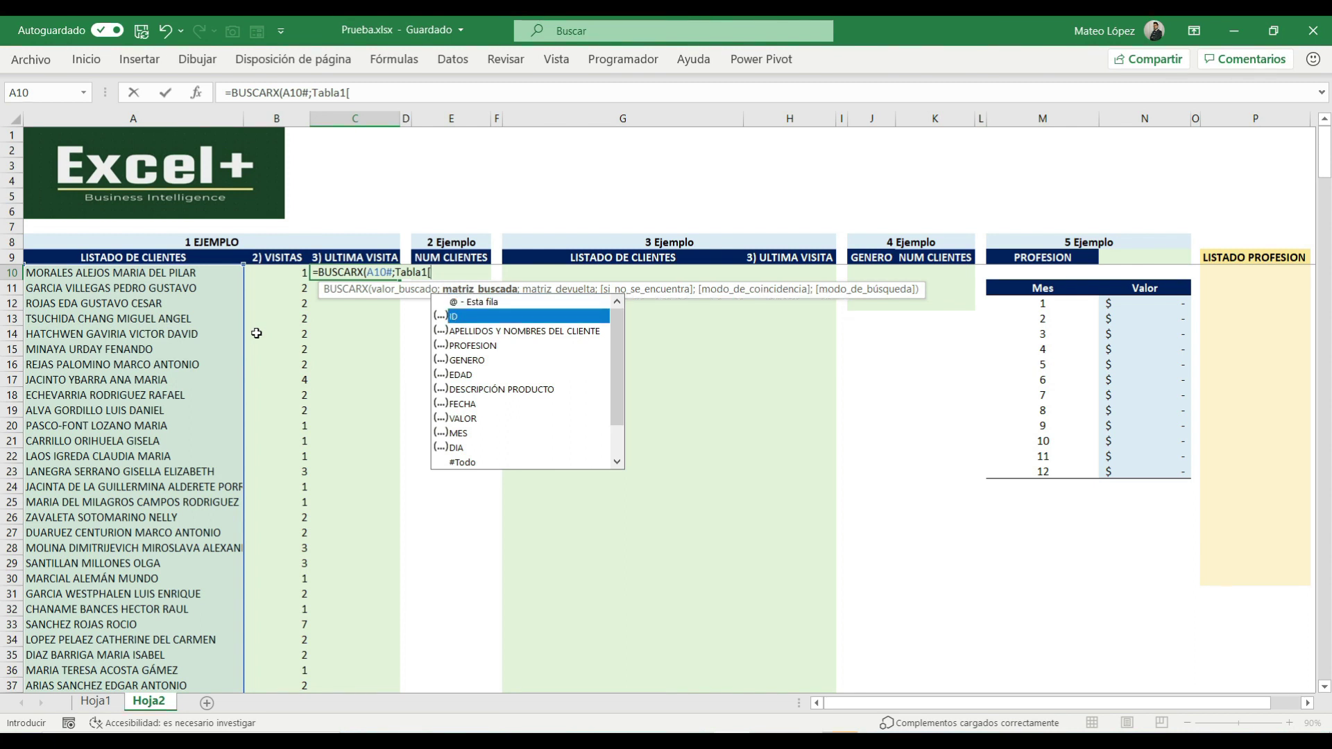
pyautogui.press('Down')
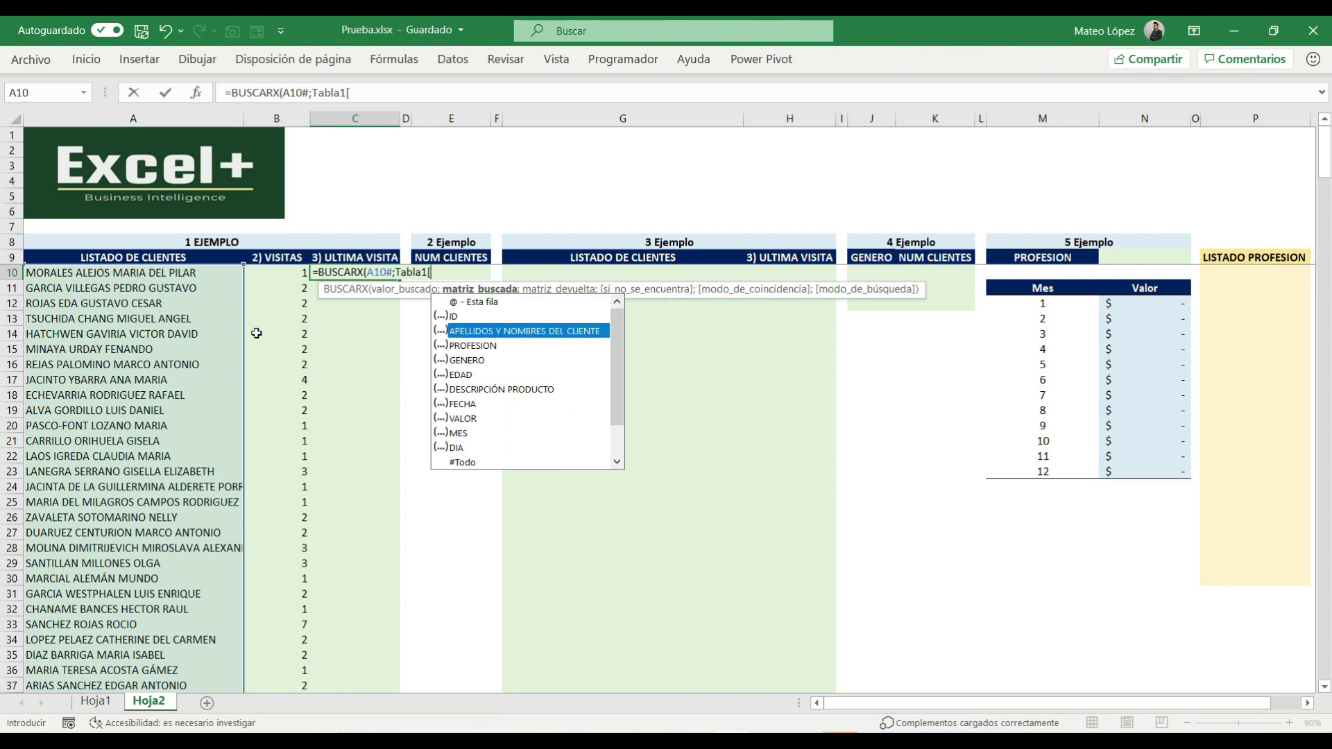
pyautogui.press('Tab')
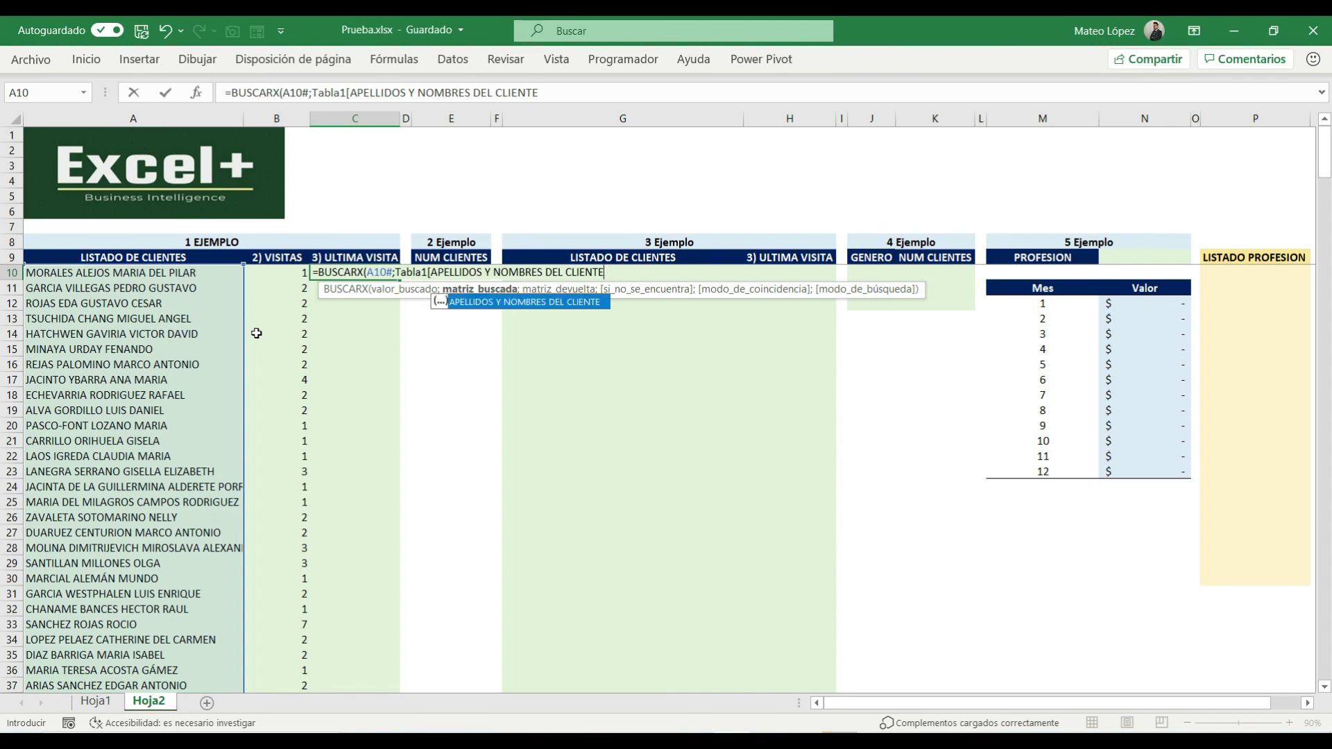
pyautogui.write(']')
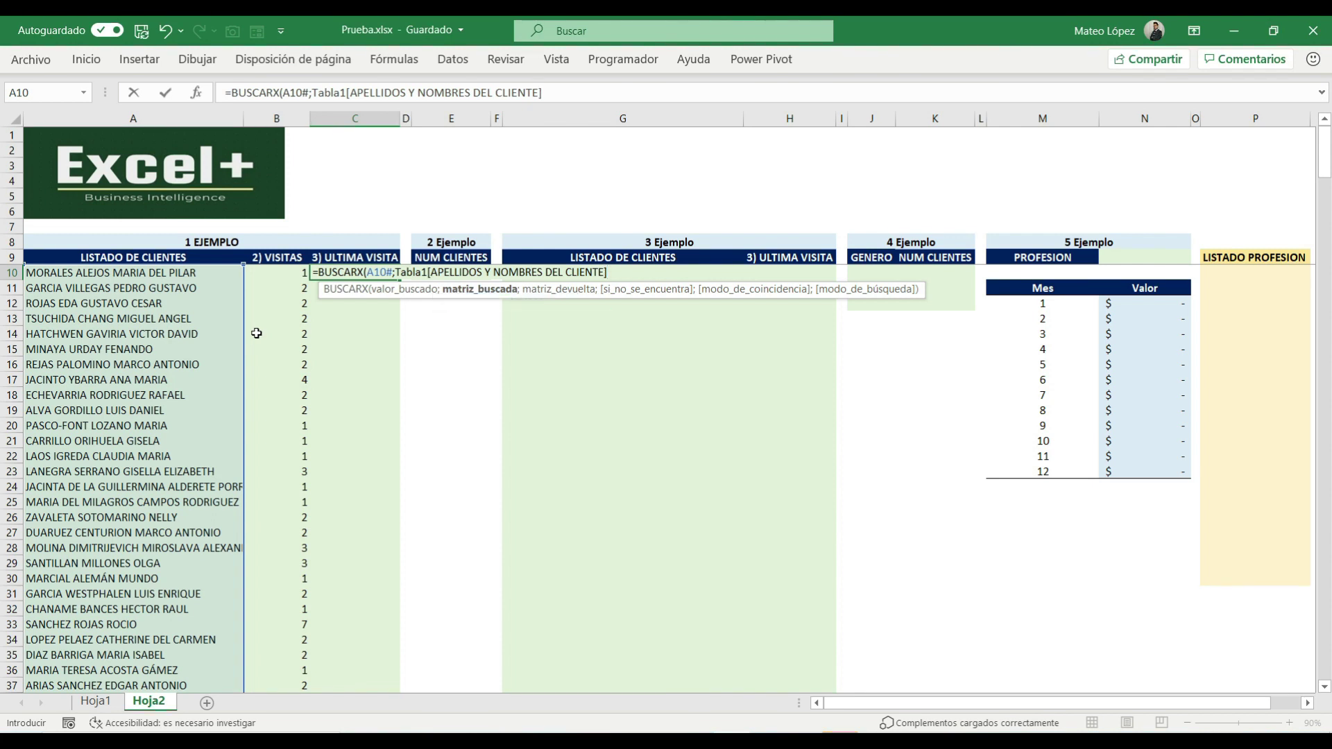
pyautogui.write(';')
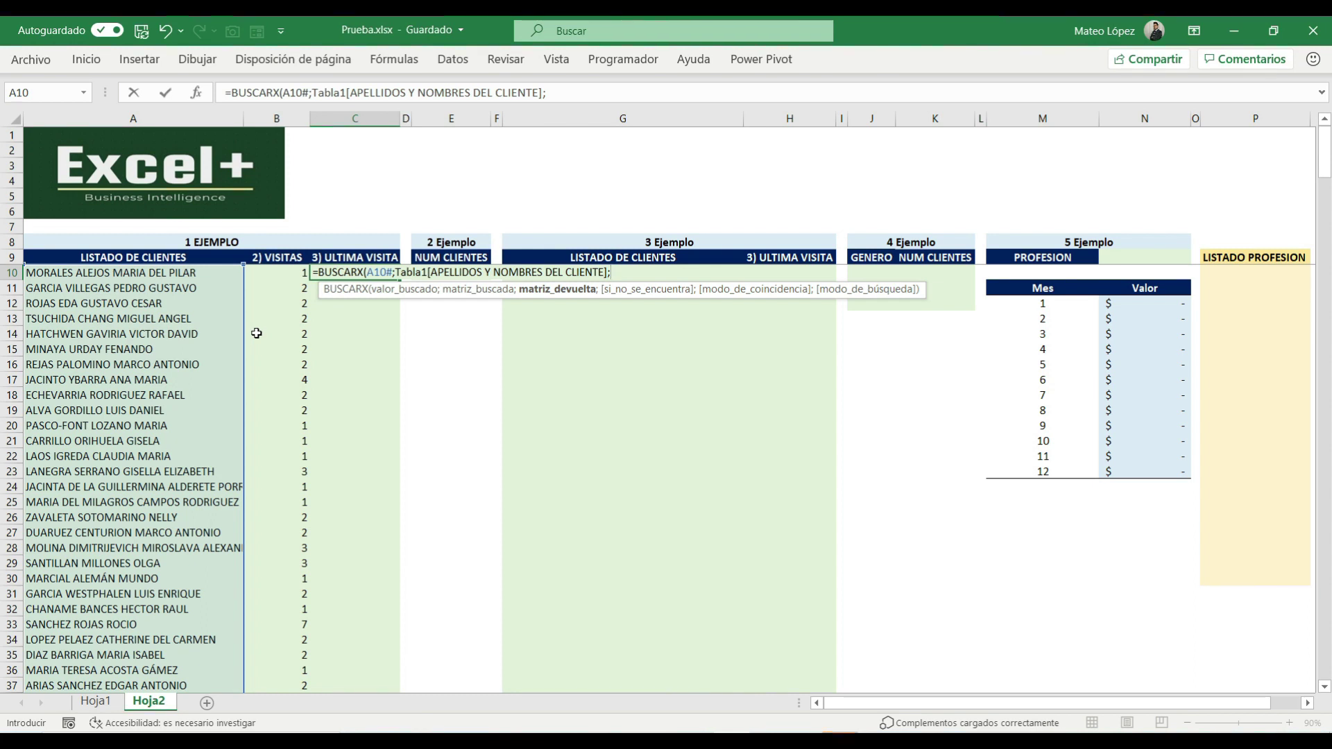
# Set Tabla1[FECHA] as the return array of the C10 formula.
pyautogui.write('Tabla1')
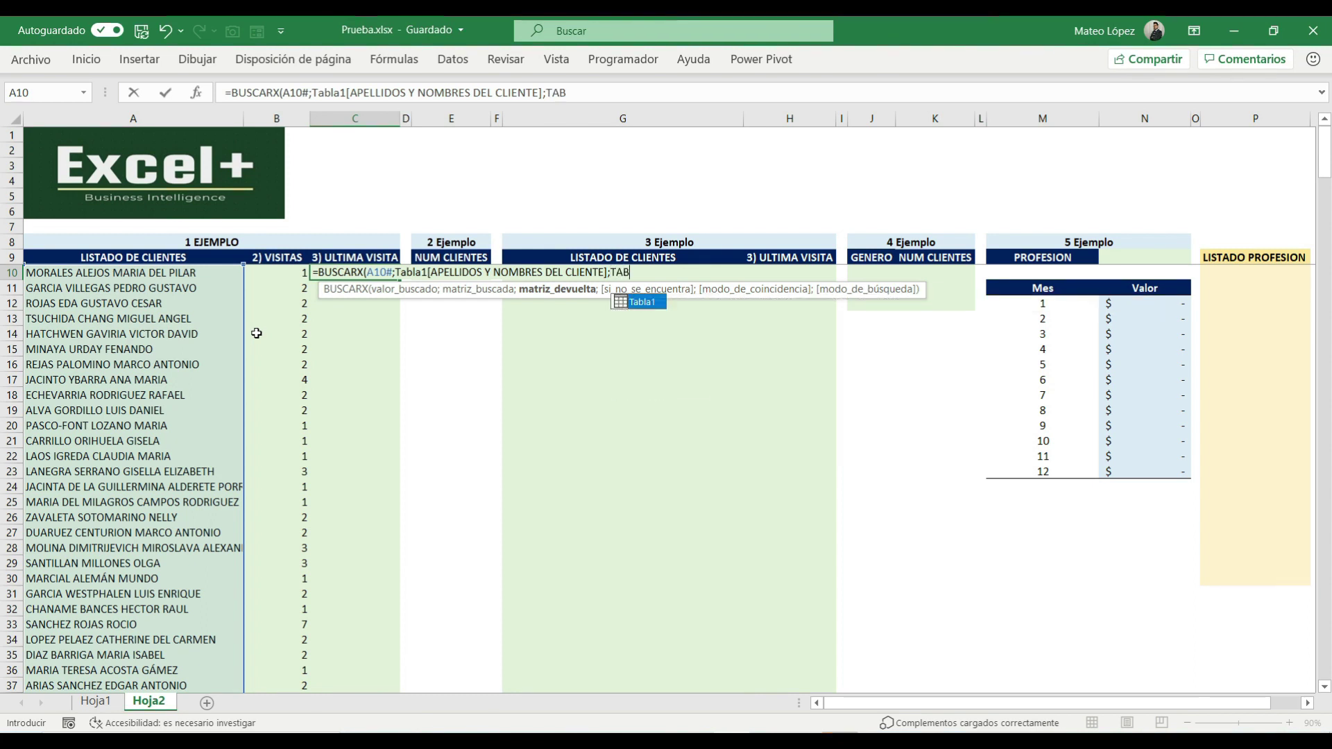
pyautogui.write('[')
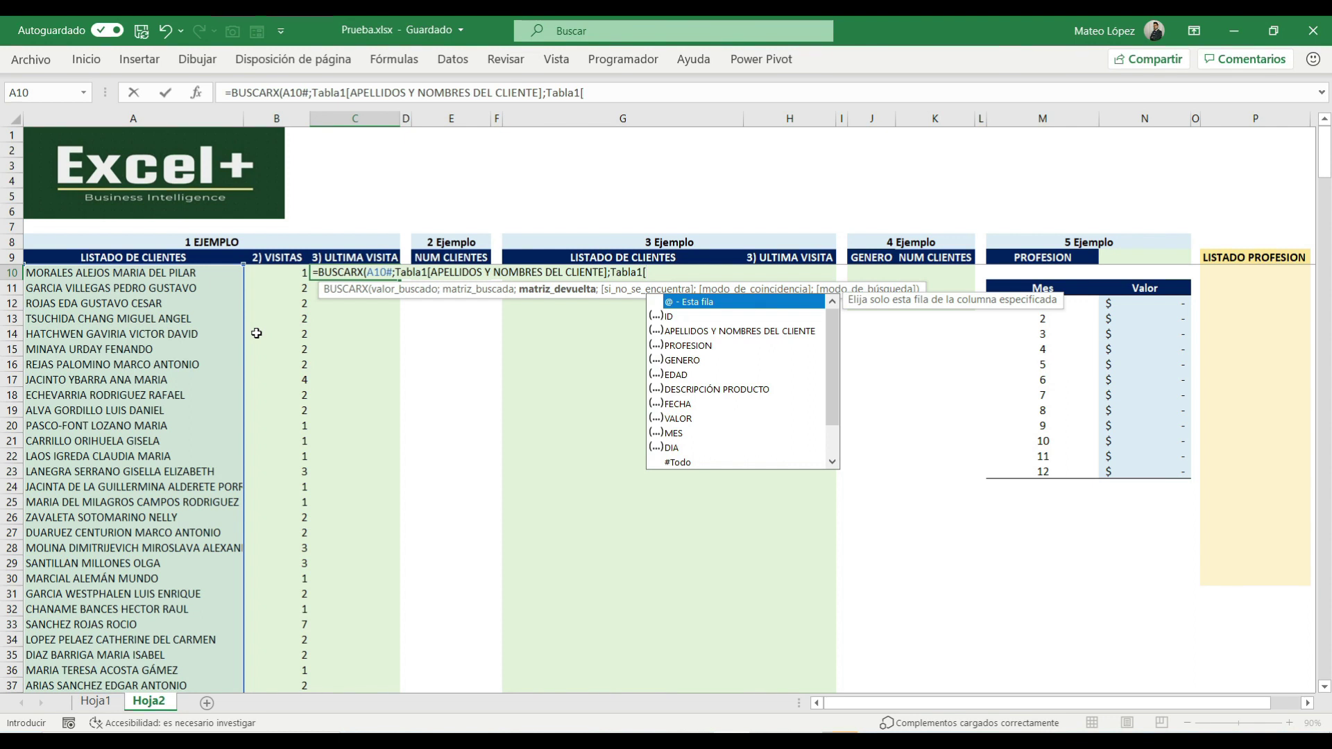
pyautogui.press('Down')
pyautogui.press('Down')
pyautogui.press('Down')
pyautogui.press('Down')
pyautogui.press('Down')
pyautogui.press('Down')
pyautogui.press('Down')
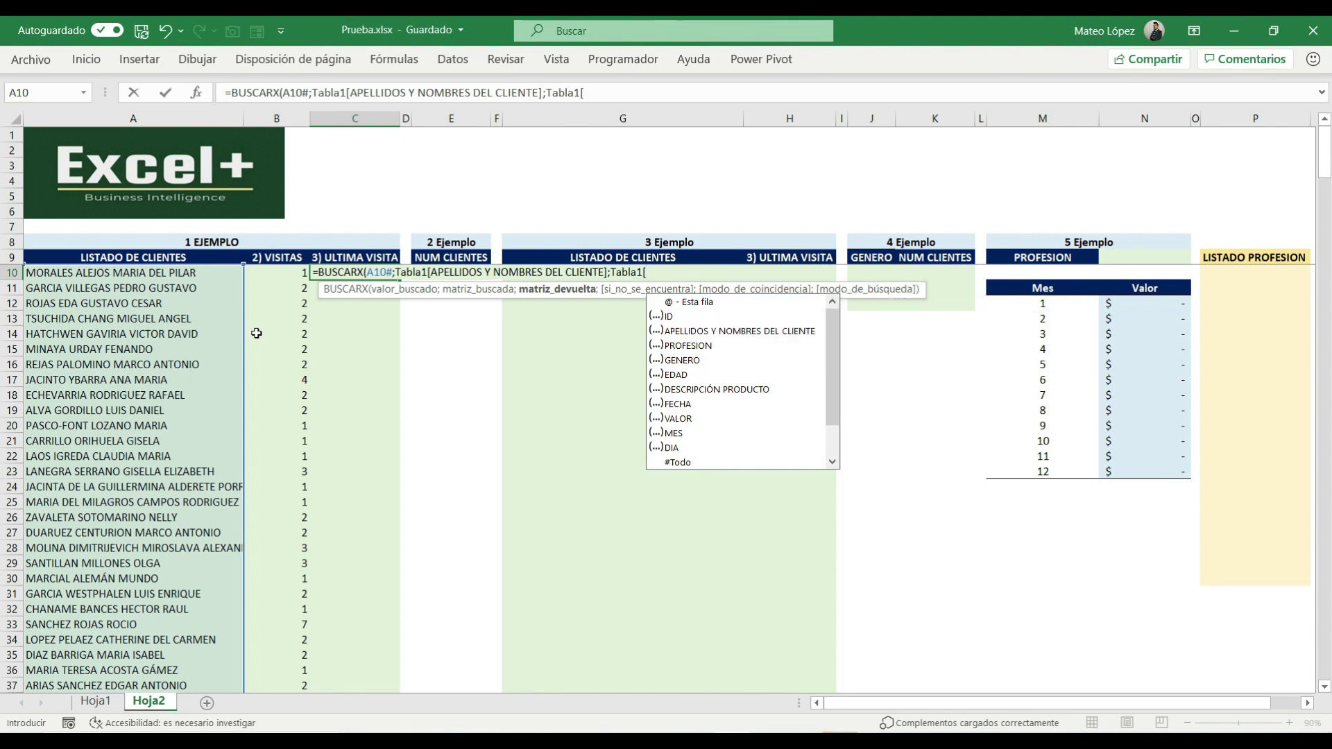
pyautogui.press('Tab')
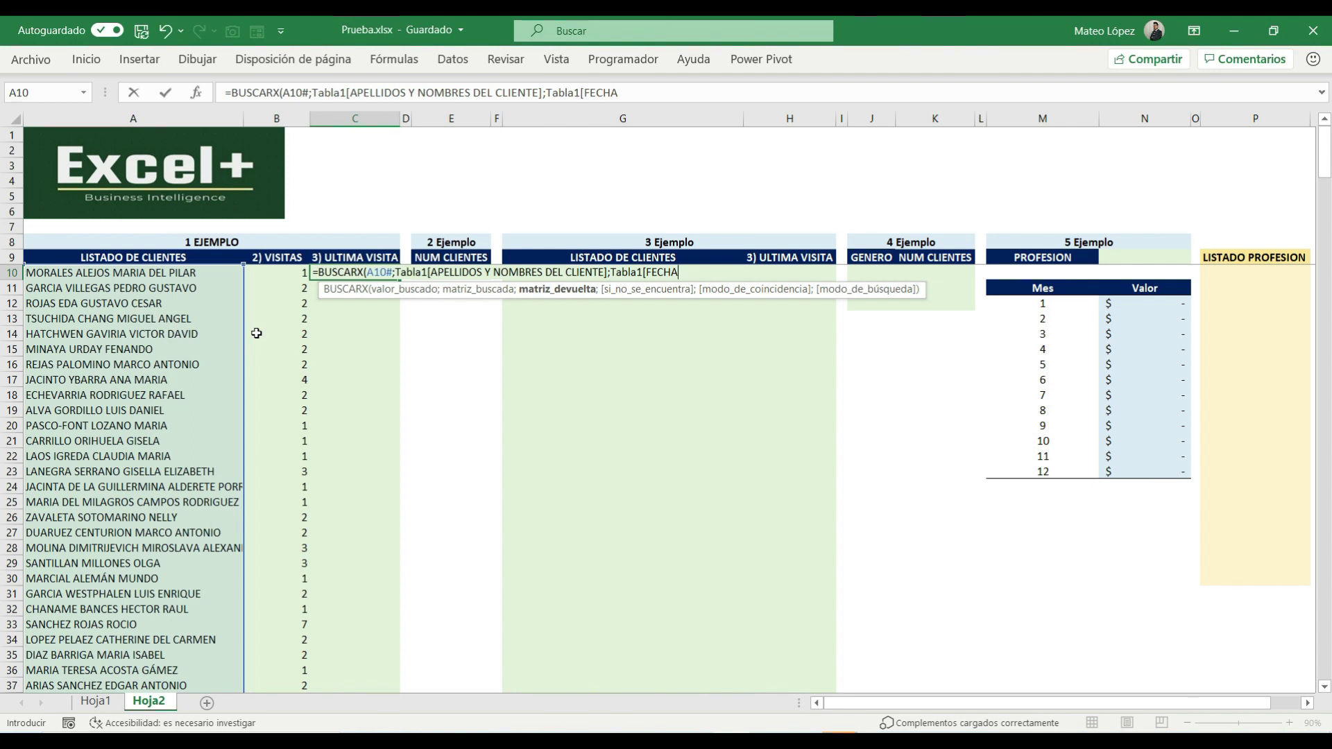
pyautogui.write('];')
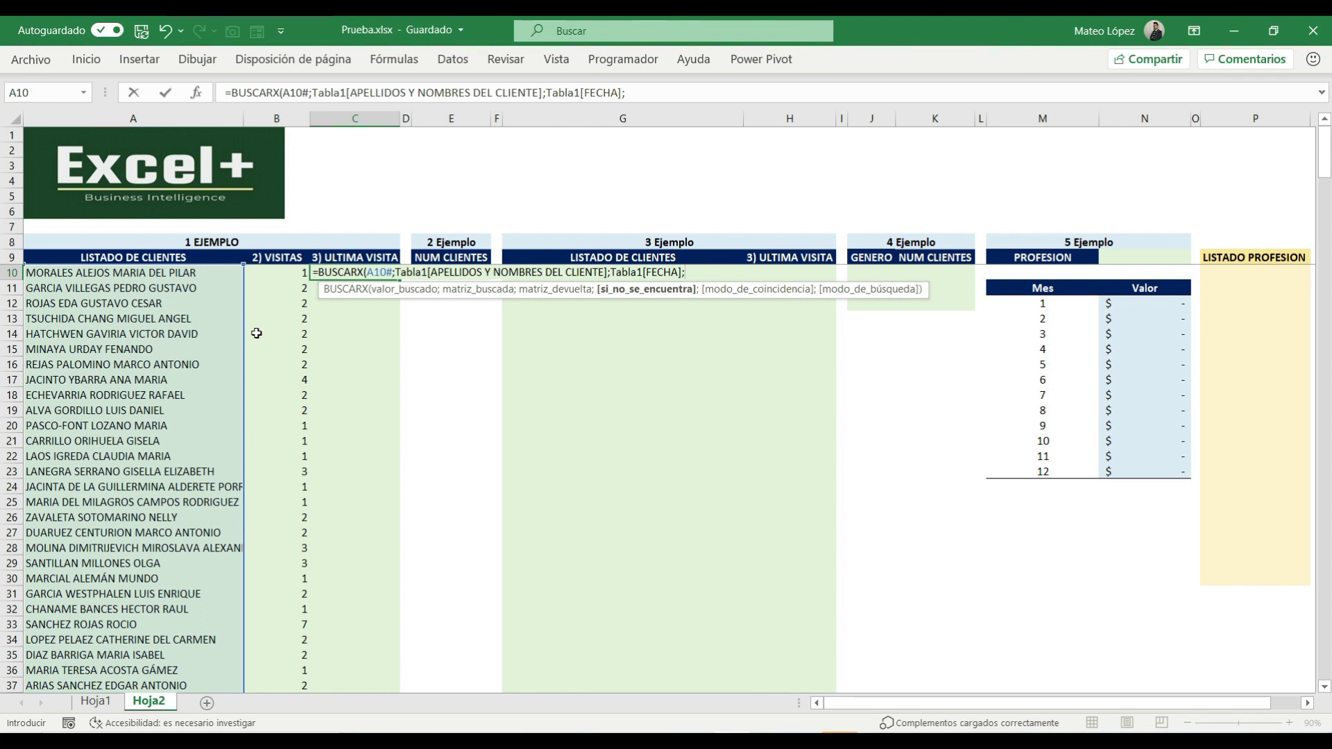
# Leave the not-found and match-mode arguments empty, set the search mode to -1 (last to first), and enter the C10 formula.
pyautogui.write(';;')
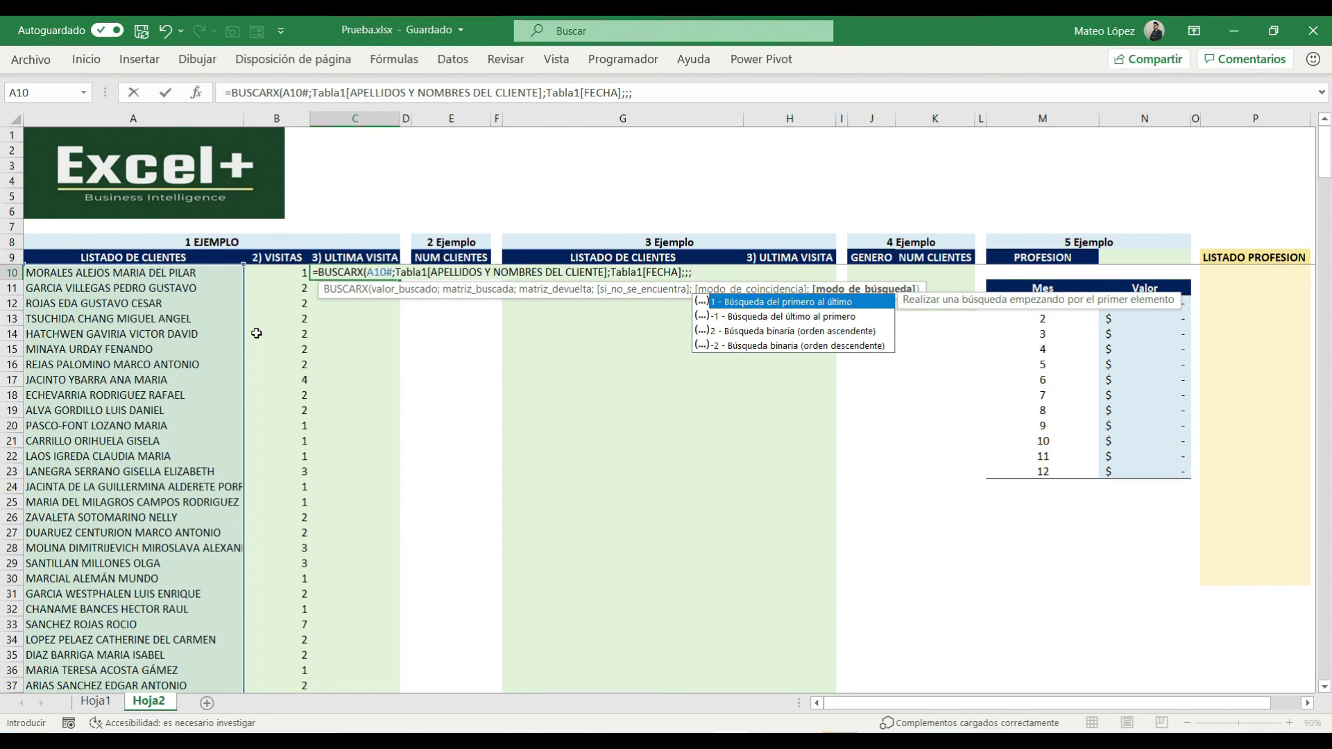
pyautogui.press('Down')
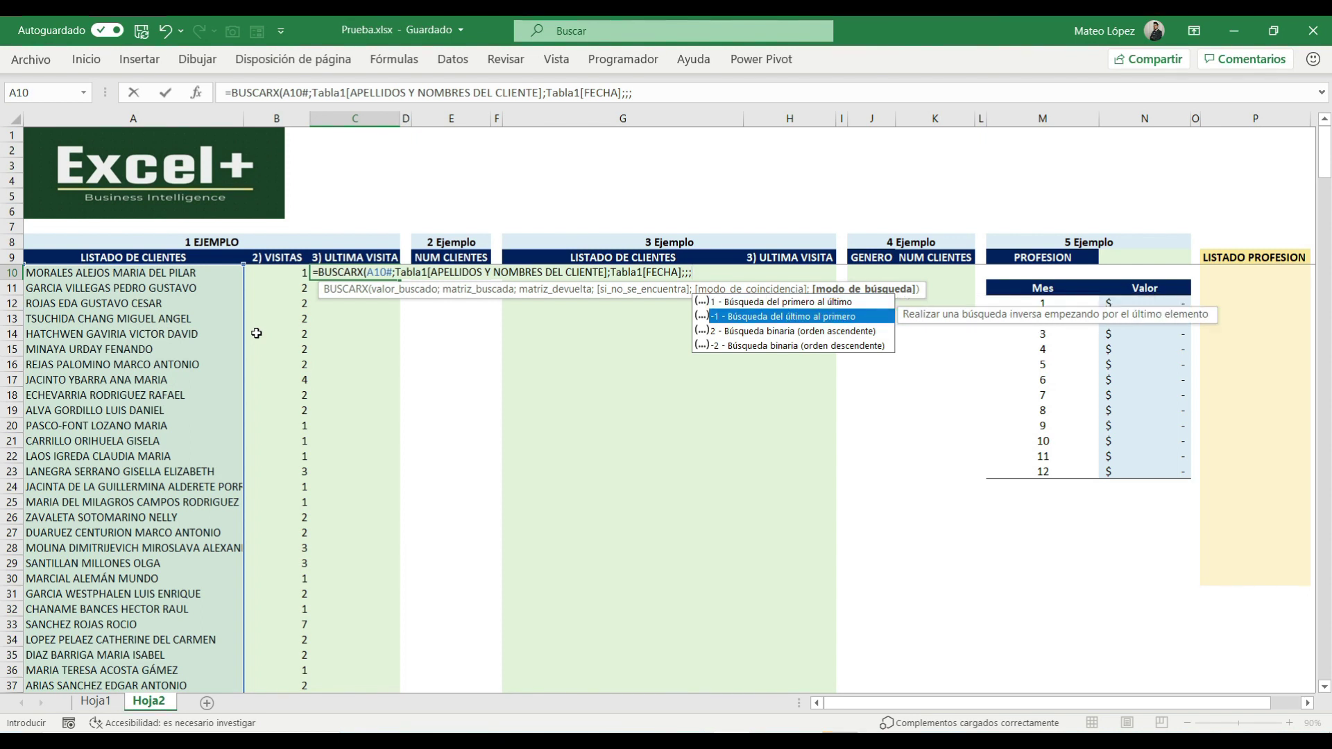
pyautogui.press('Tab')
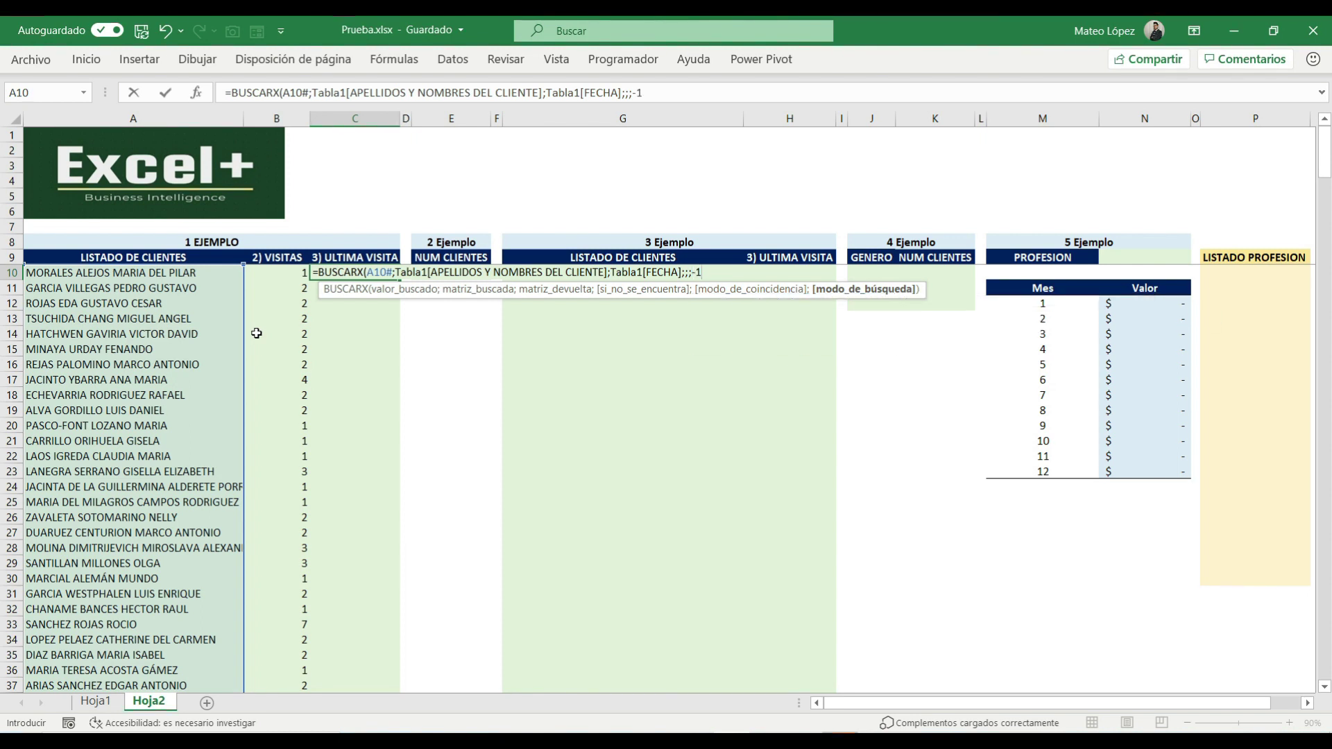
pyautogui.write(')')
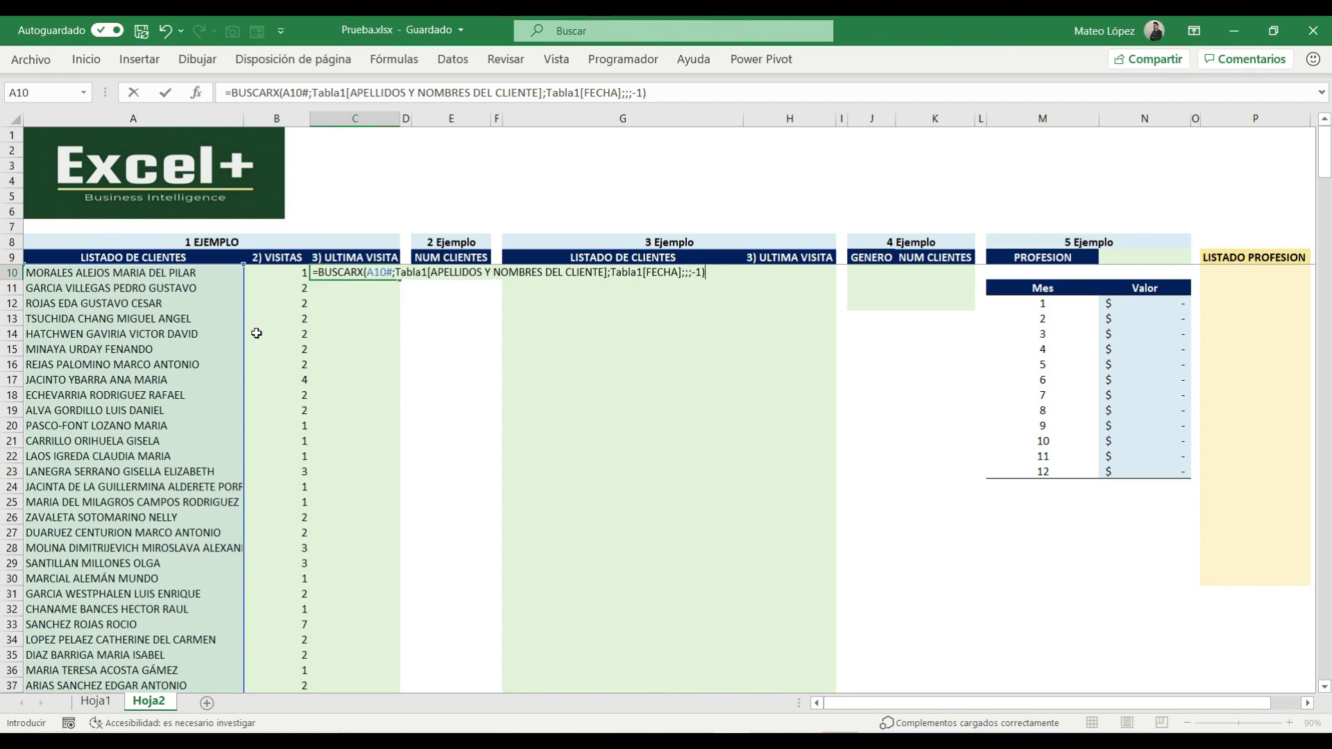
pyautogui.press('Return')
# Check the spilled last-visit dates in column C against the clients listed in column A.
pyautogui.press('Left')
pyautogui.press('Right')
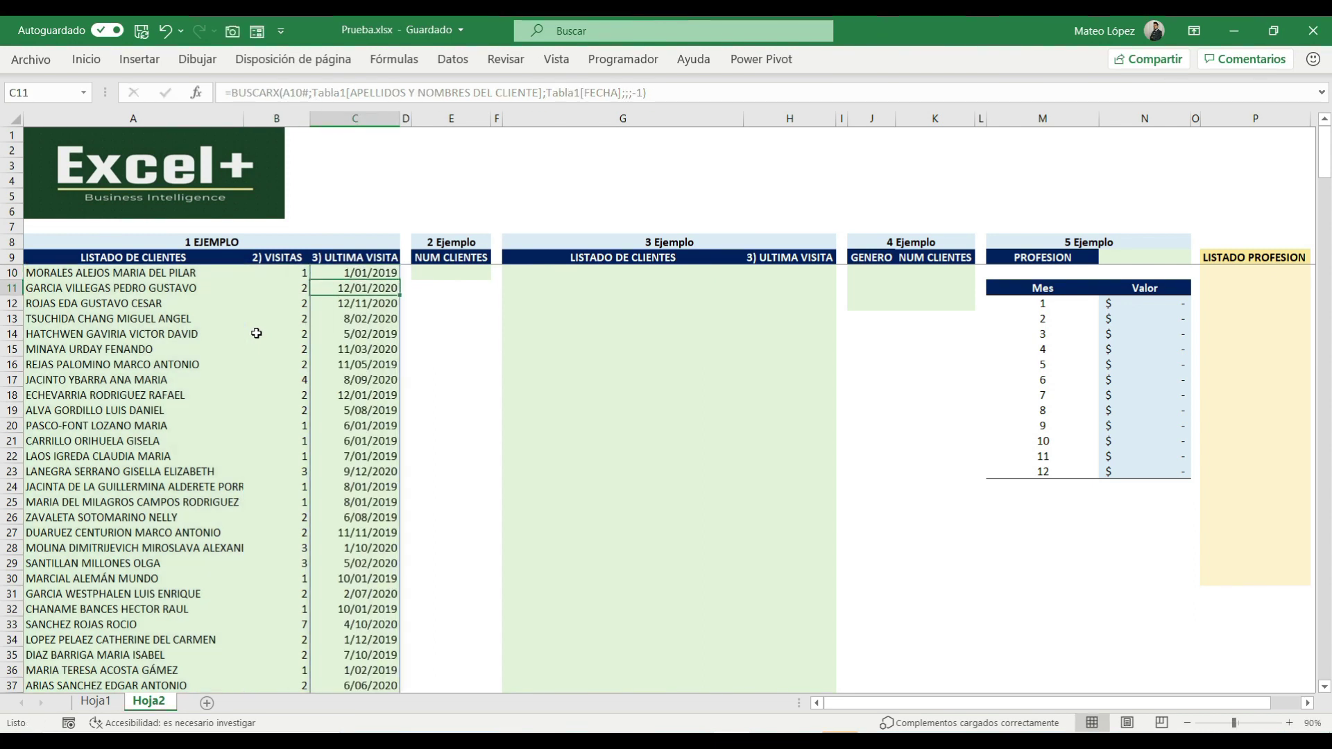
pyautogui.press('Left')
pyautogui.press('Left')
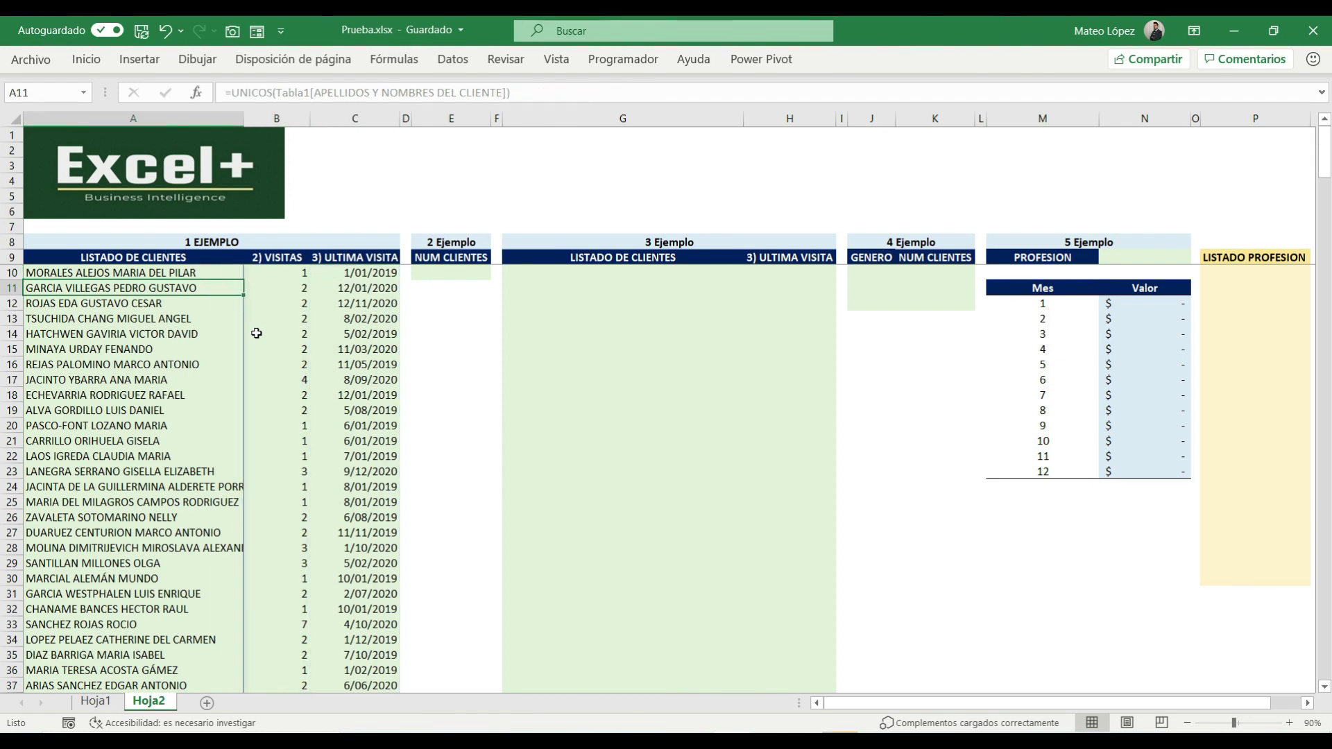
pyautogui.press('Right')
pyautogui.press('Right')
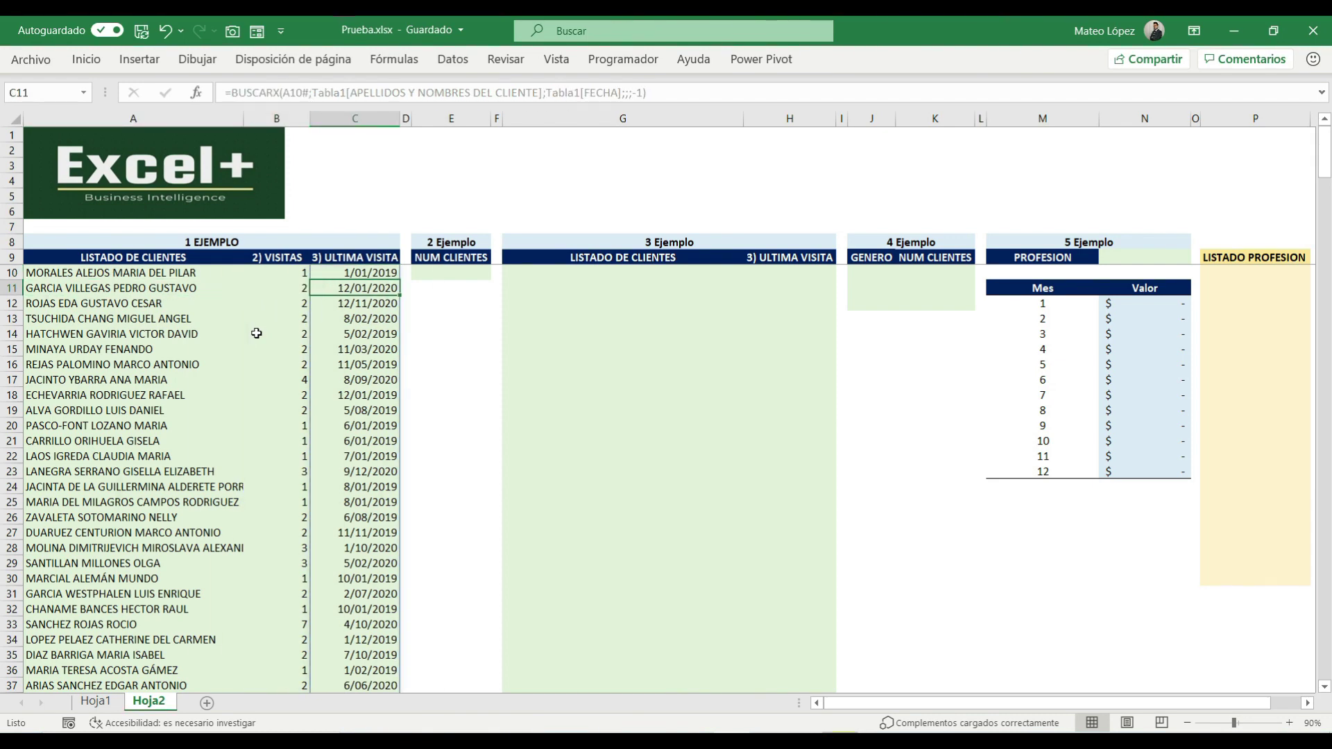
pyautogui.press('Up')
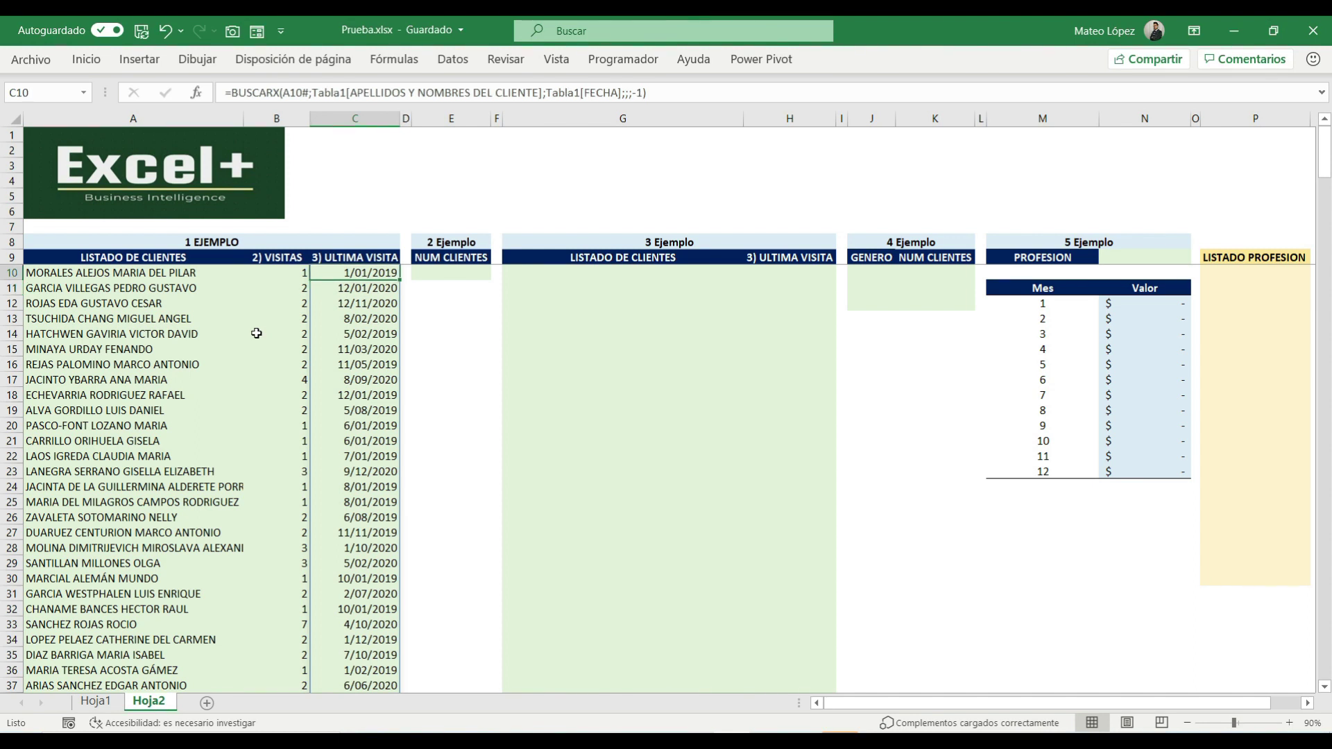
# Examine how the client records in the Hoja1 table are ordered, from the first to the last row and across its headings.
pyautogui.hotkey('ctrl', 'pageup')
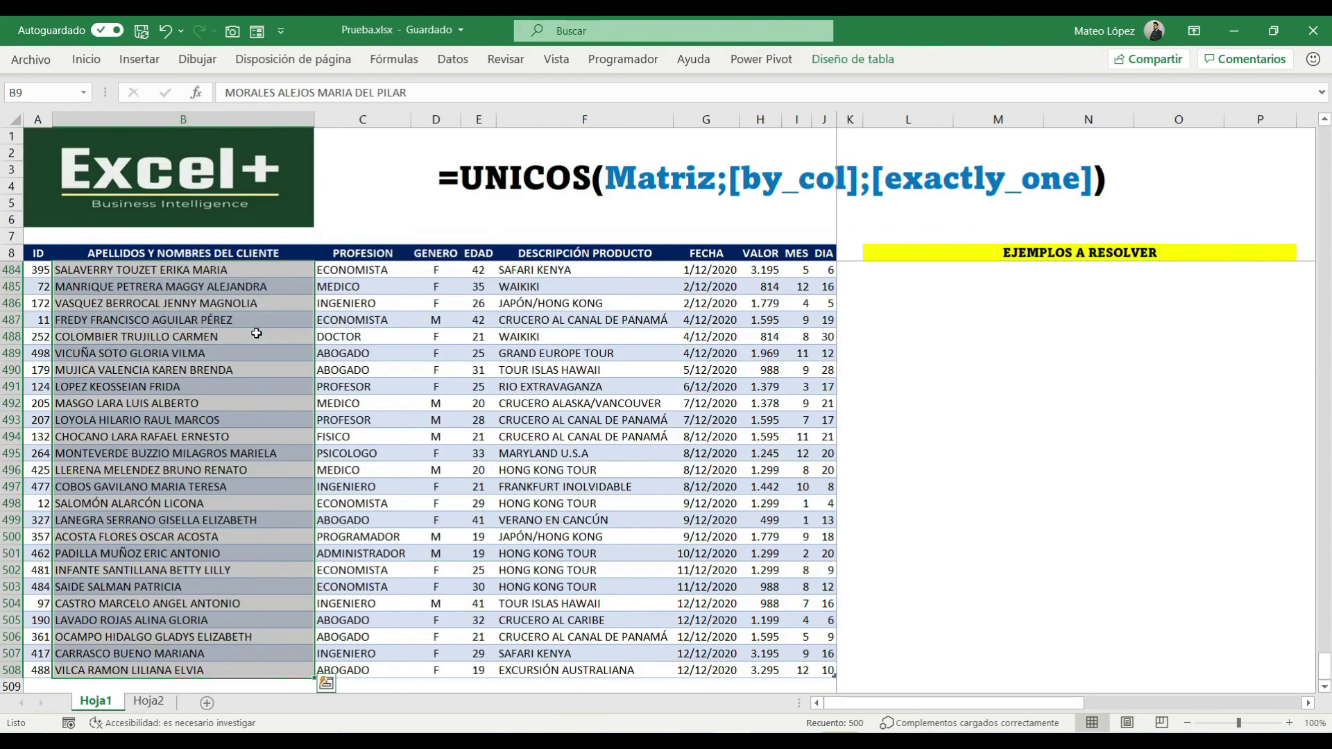
pyautogui.press('Down')
pyautogui.press('Down')
pyautogui.press('Down')
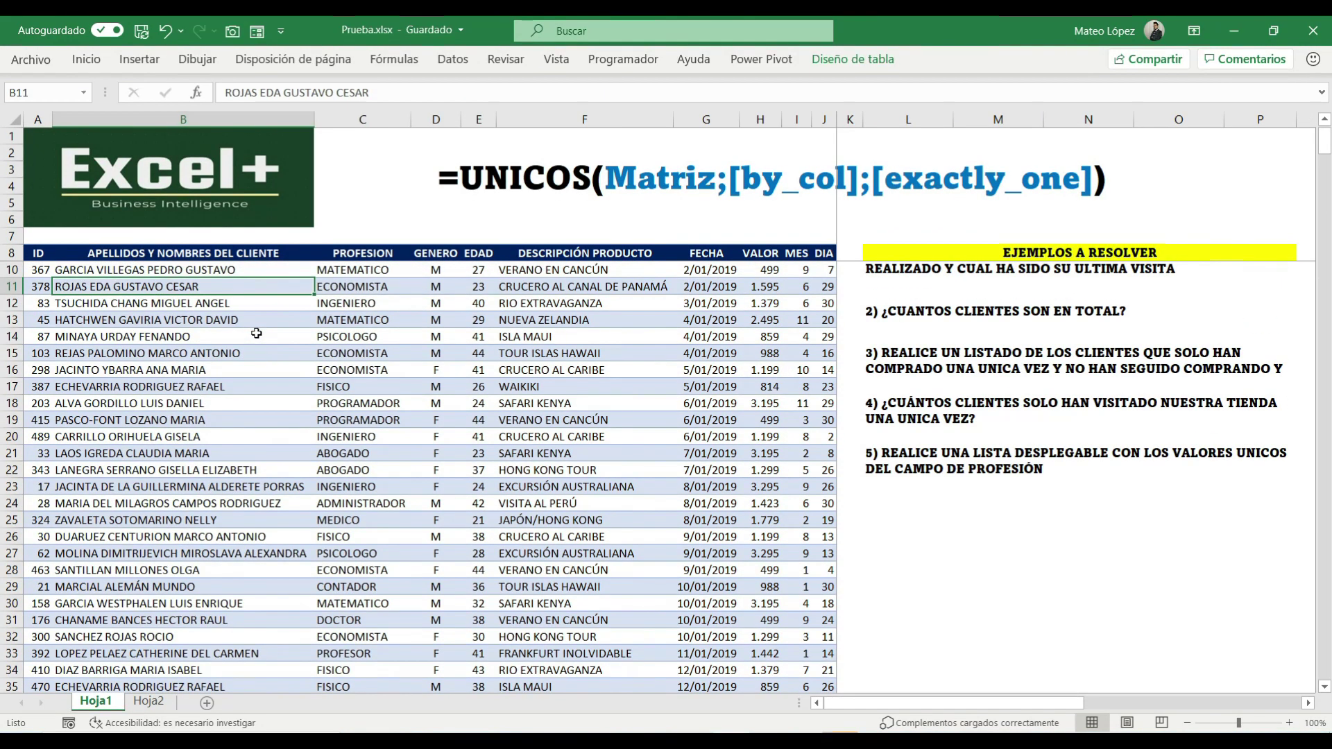
pyautogui.hotkey('ctrl', 'Down')
pyautogui.hotkey('ctrl', 'Up')
pyautogui.press('Down')
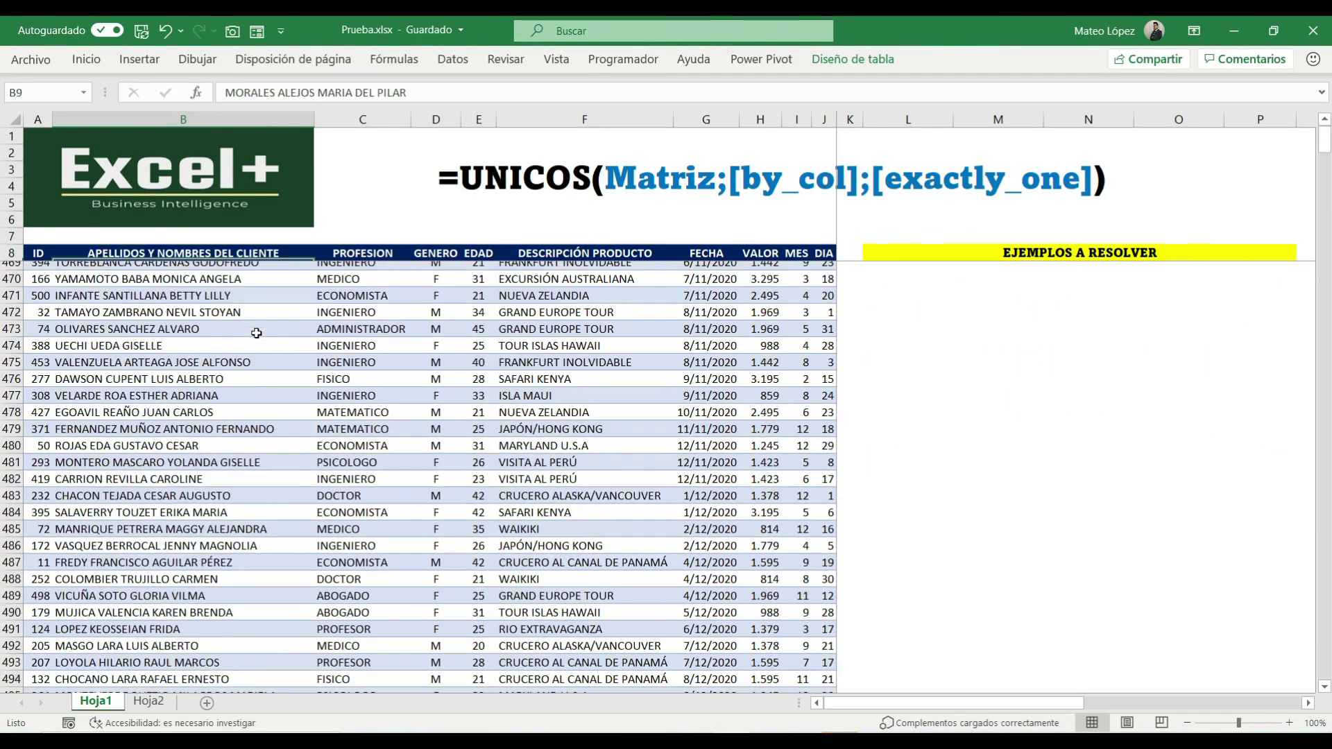
pyautogui.press('Right')
pyautogui.press('Right')
pyautogui.press('Right')
pyautogui.press('Up')
pyautogui.press('Right')
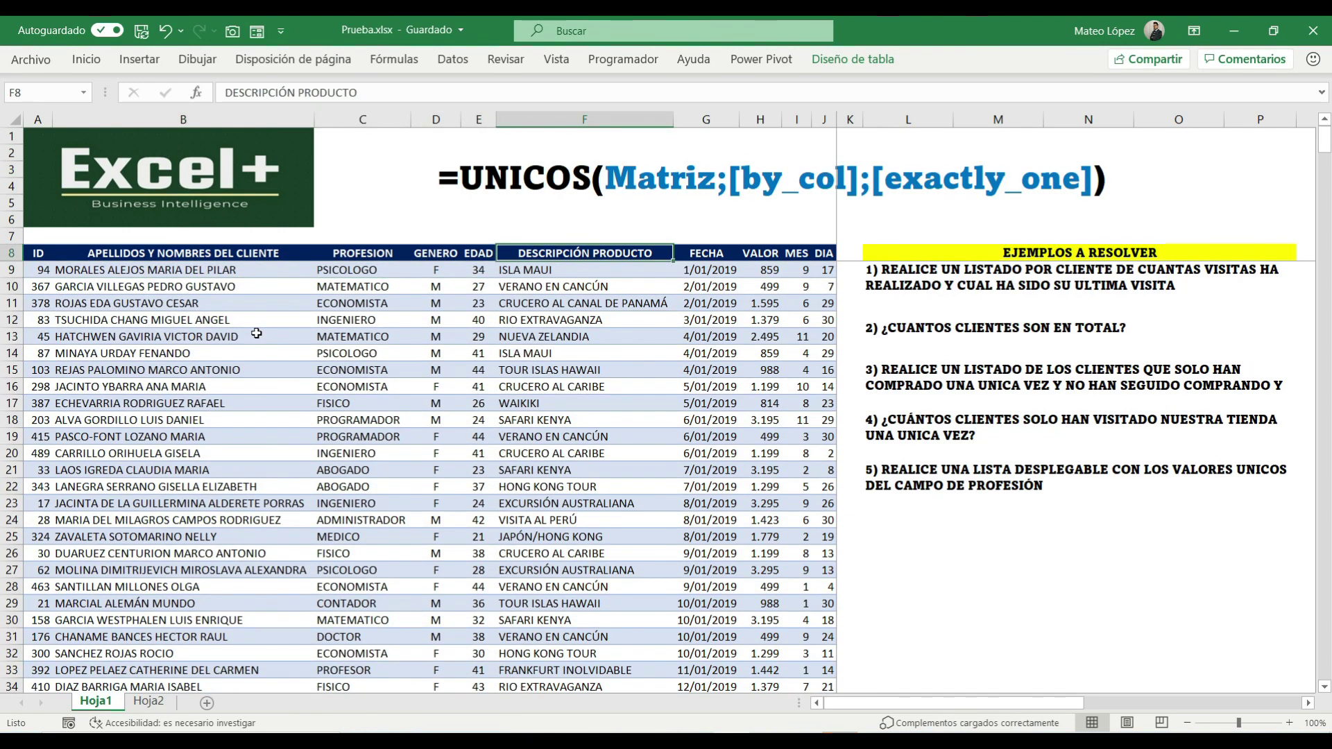
pyautogui.press('Left')
pyautogui.press('Left')
pyautogui.press('Left')
pyautogui.press('Down')
pyautogui.press('Up')
pyautogui.press('Right')
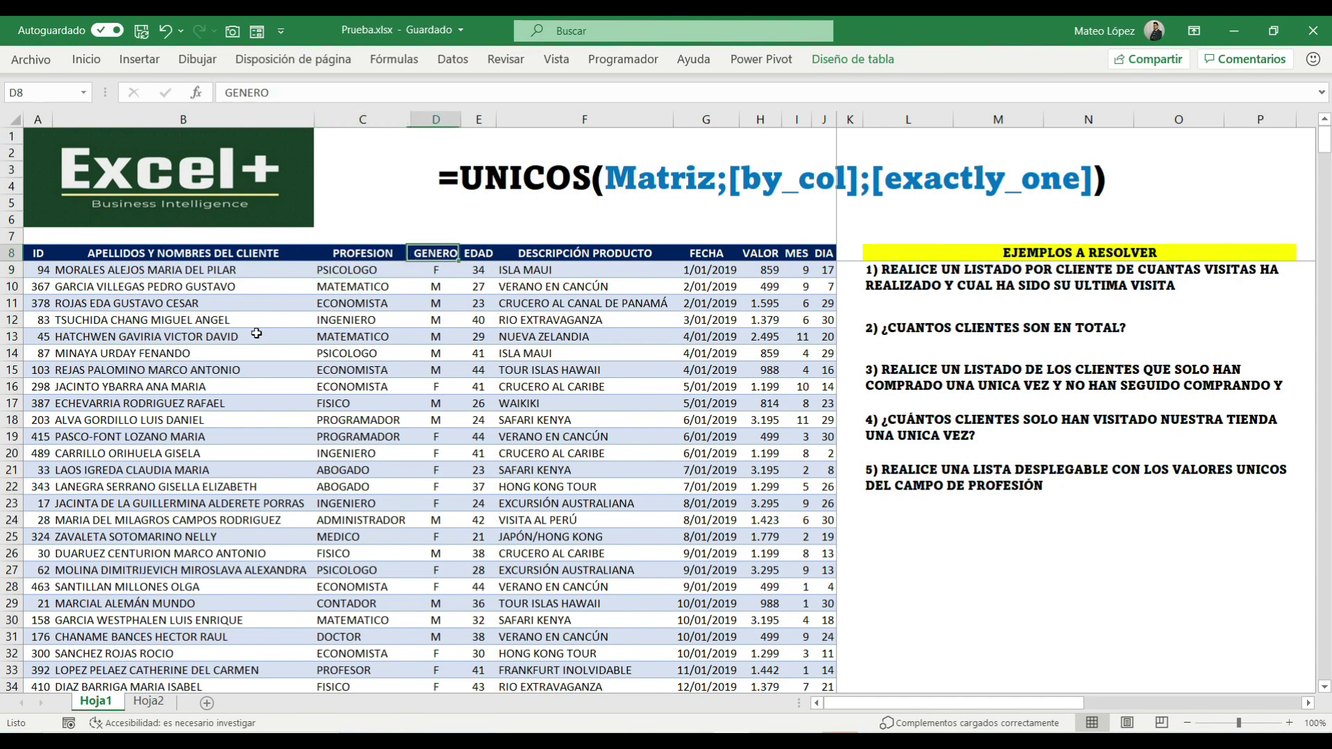
# Review the date sorting options of the FECHA column in Hoja1, showing the table's filters only for this check.
pyautogui.hotkey('ctrl', 'shift', 'l')
pyautogui.press('Right')
pyautogui.press('Right')
pyautogui.press('Right')
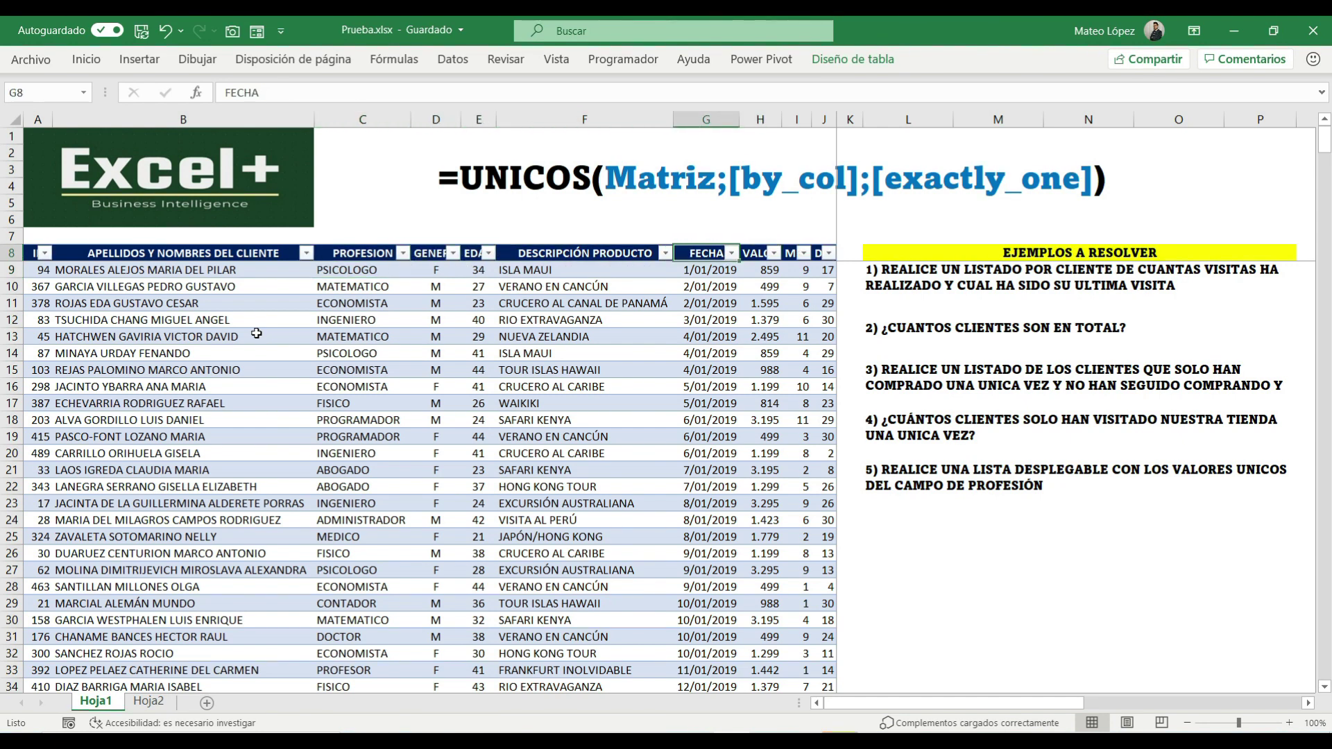
pyautogui.hotkey('alt', 'Down')
pyautogui.press('Down')
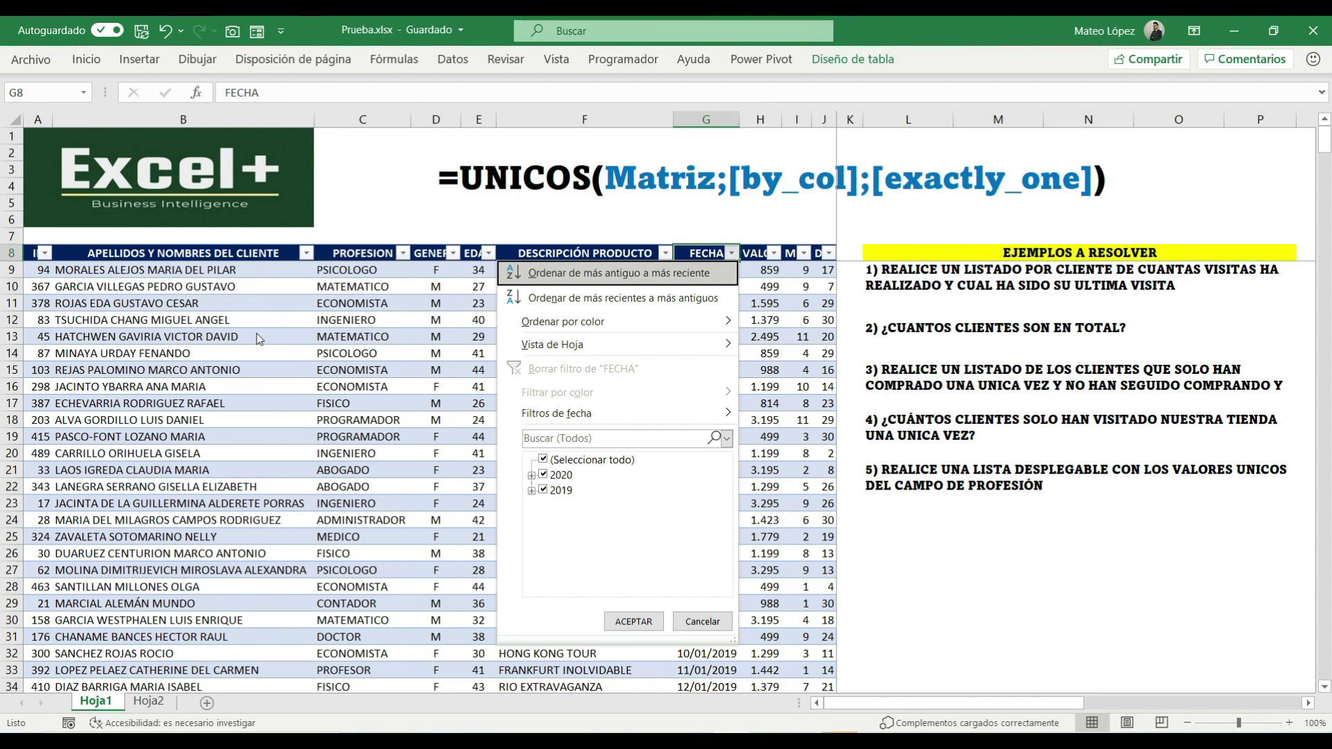
pyautogui.press('Escape')
pyautogui.press('Left')
pyautogui.press('Left')
pyautogui.hotkey('ctrl', 'shift', 'l')
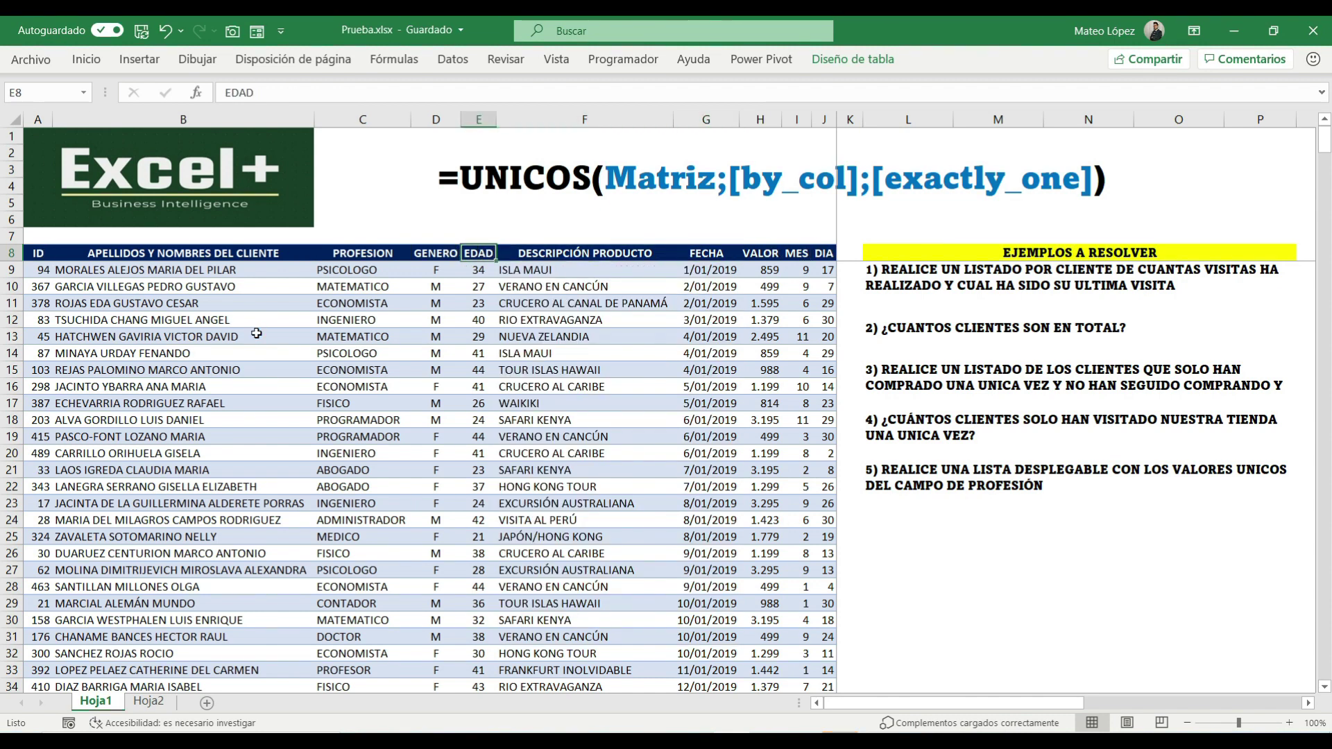
# Go to the client-name column of the Hoja1 table and show the filter controls on its headers.
pyautogui.press('Left')
pyautogui.press('Left')
pyautogui.press('Left')
pyautogui.press('Down')
pyautogui.press('Down')
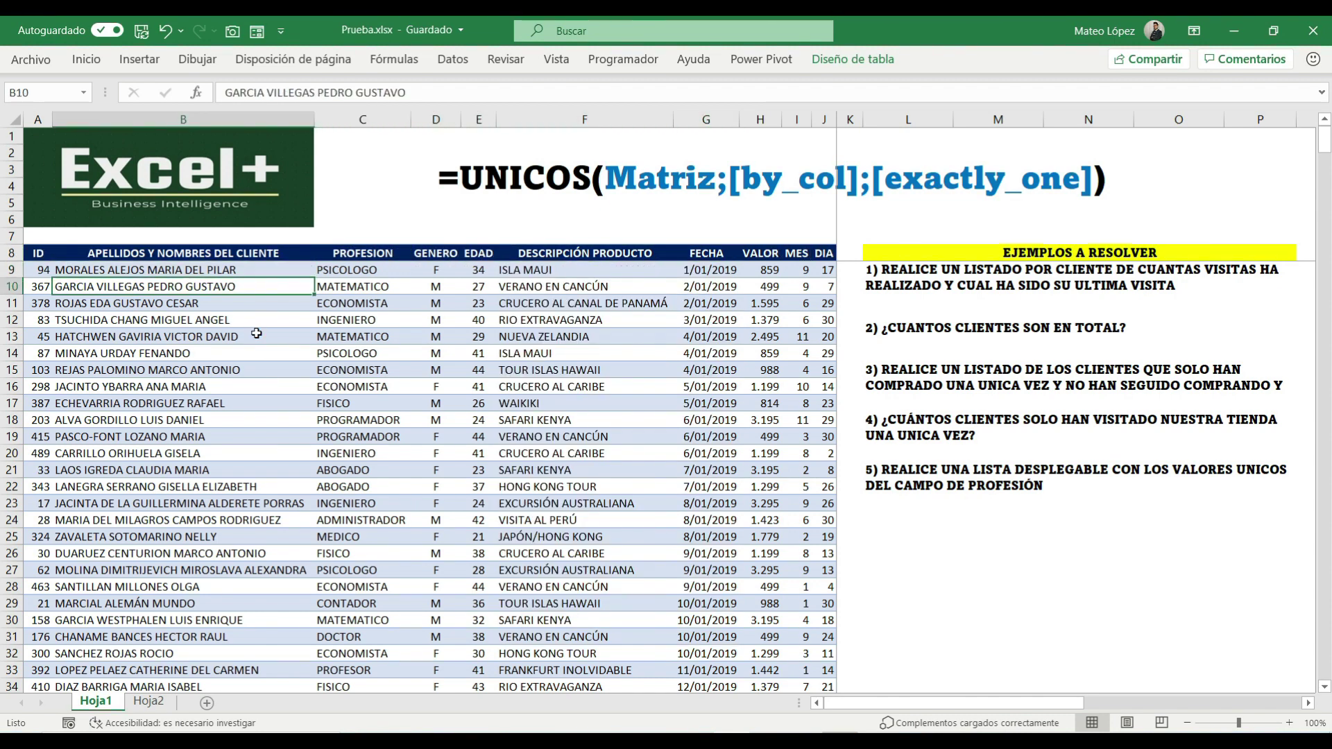
pyautogui.press('Down')
pyautogui.press('Down')
pyautogui.press('Down')
pyautogui.press('Down')
pyautogui.hotkey('ctrl', 'Up')
pyautogui.hotkey('ctrl', 'shift', 'l')
pyautogui.press('Down')
pyautogui.press('Down')
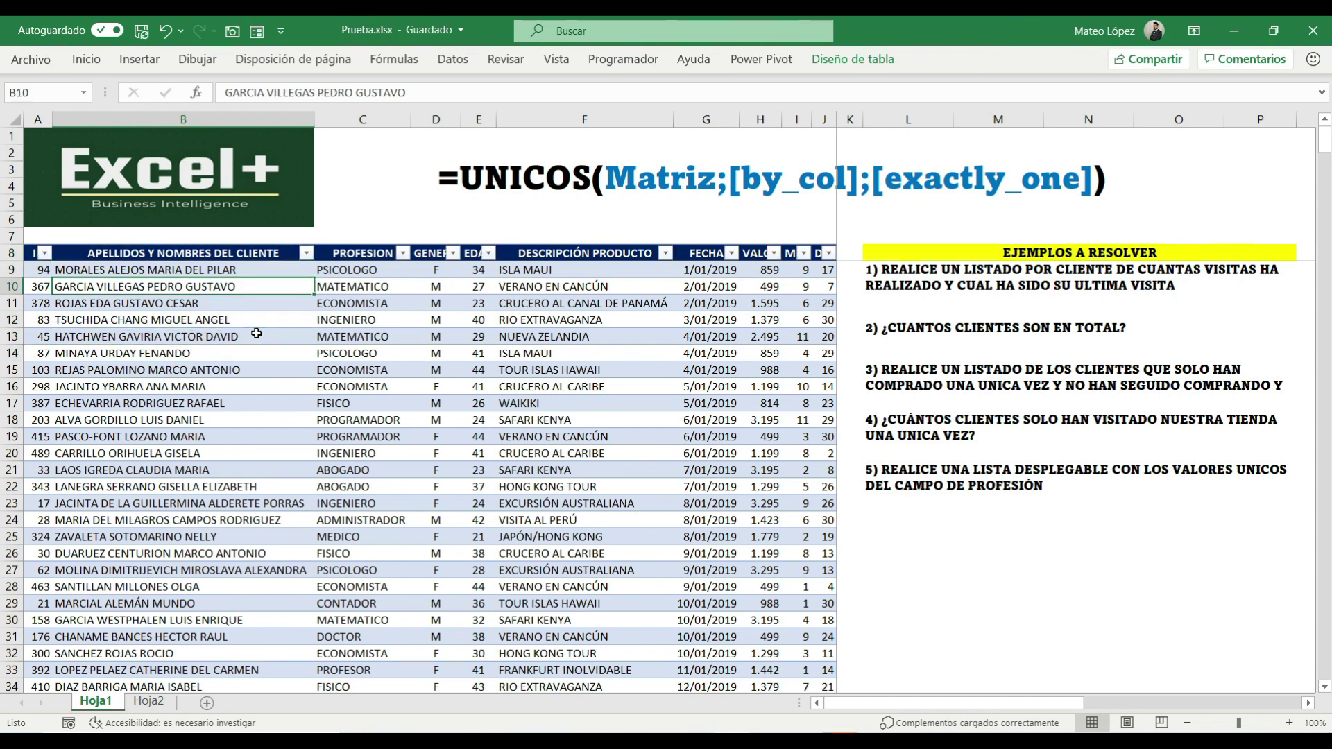
# Filter the APELLIDOS Y NOMBRES DEL CLIENTE column by the full name of the client in row 10, using the copied name as search text.
pyautogui.press('Up')
pyautogui.hotkey('ctrl', 'c')
pyautogui.press('Up')
pyautogui.hotkey('alt', 'Down')
pyautogui.press('Down')
pyautogui.press('Down')
pyautogui.press('Down')
pyautogui.press('Down')
pyautogui.press('Down')
pyautogui.press('Down')
pyautogui.press('Down')
pyautogui.press('Down')
pyautogui.press('Down')
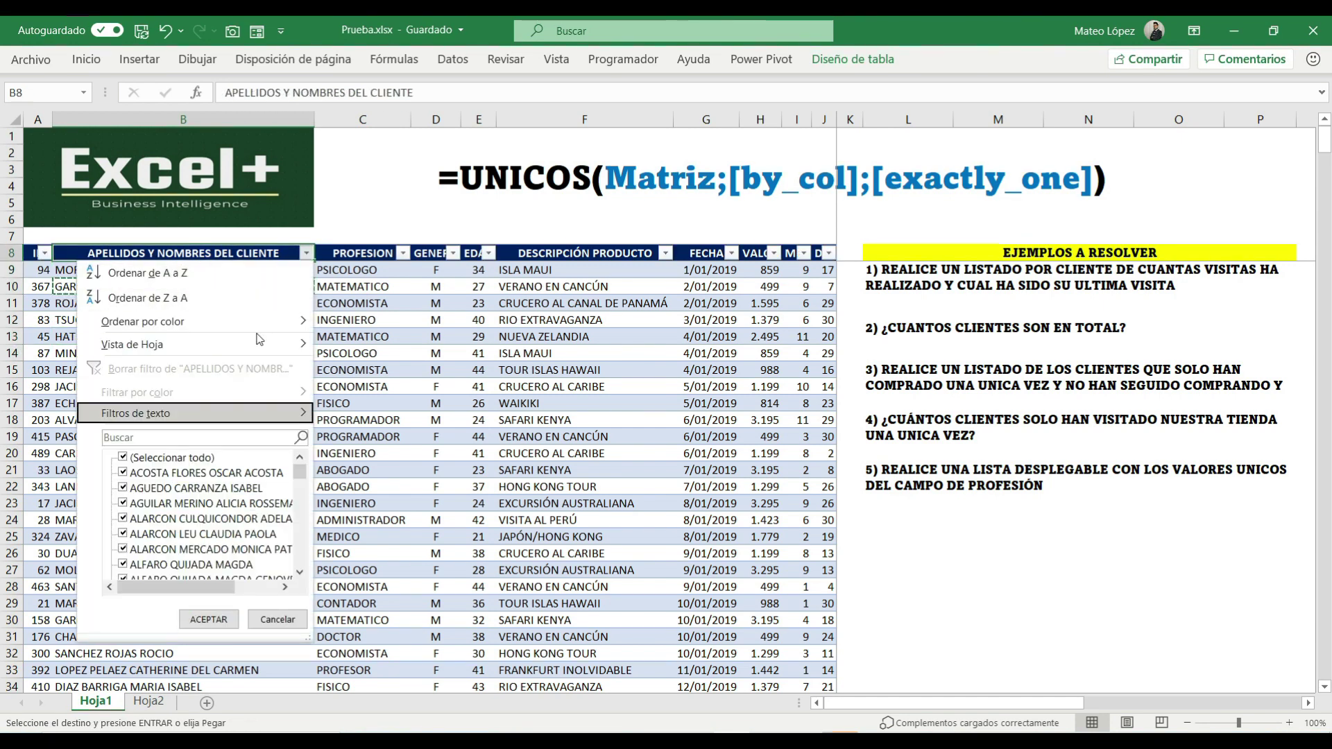
pyautogui.press('Up')
pyautogui.hotkey('ctrl', 'v')
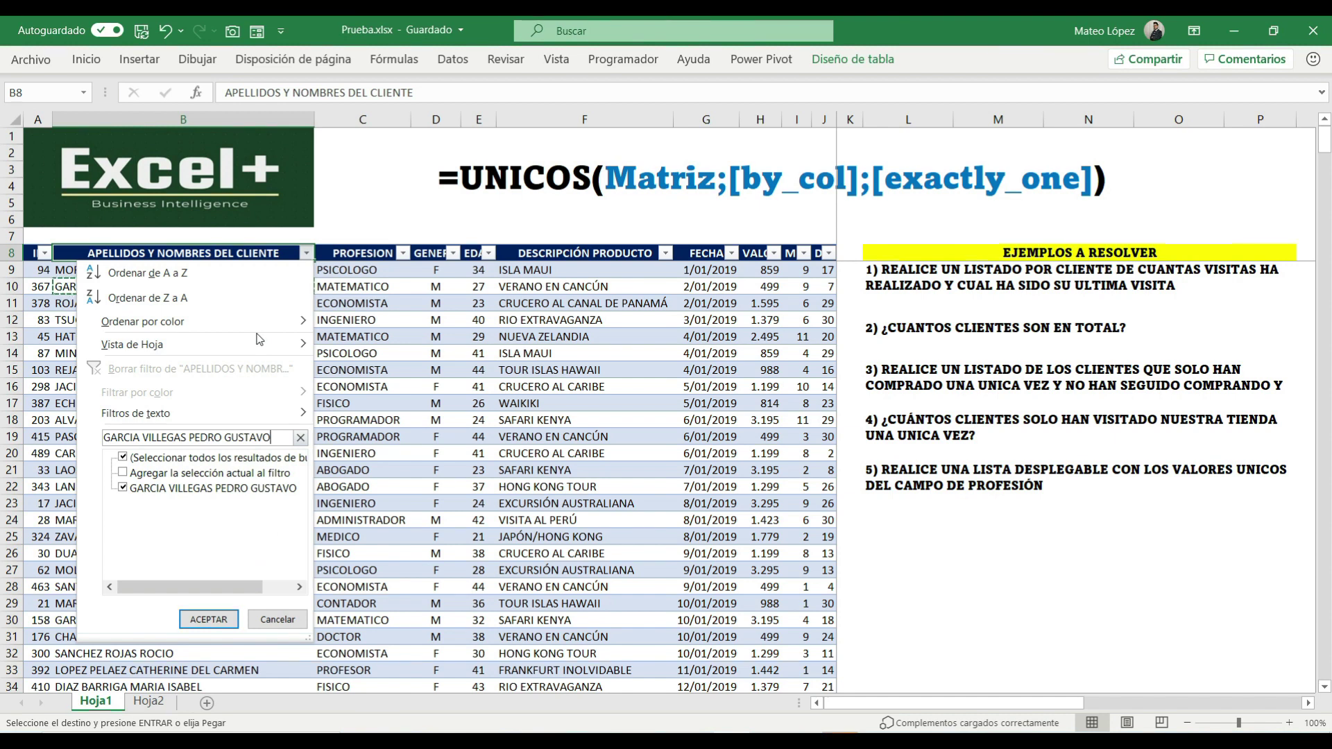
pyautogui.press('Return')
pyautogui.press('Down')
pyautogui.press('Down')
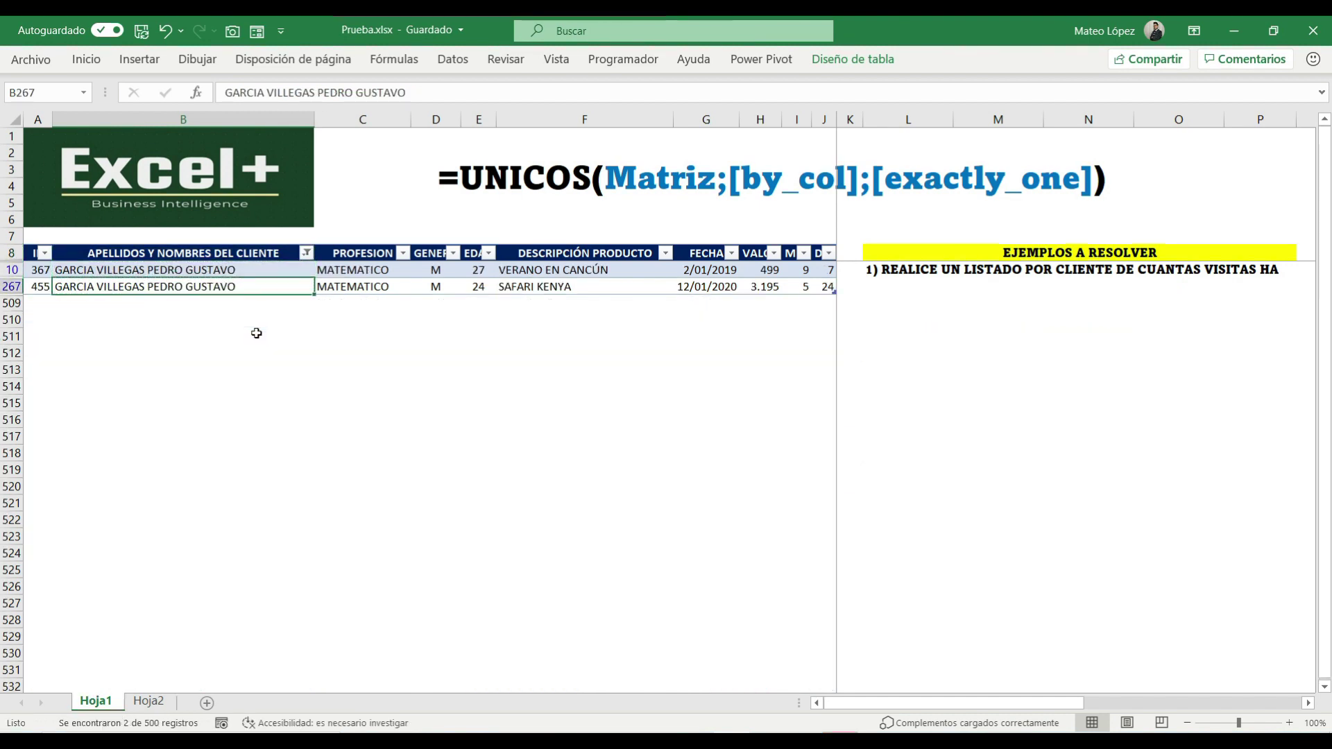
# Examine the filtered client's records, from the name across to the FECHA value of the last row.
pyautogui.press('Right')
pyautogui.press('Left')
pyautogui.press('Down')
pyautogui.press('Up')
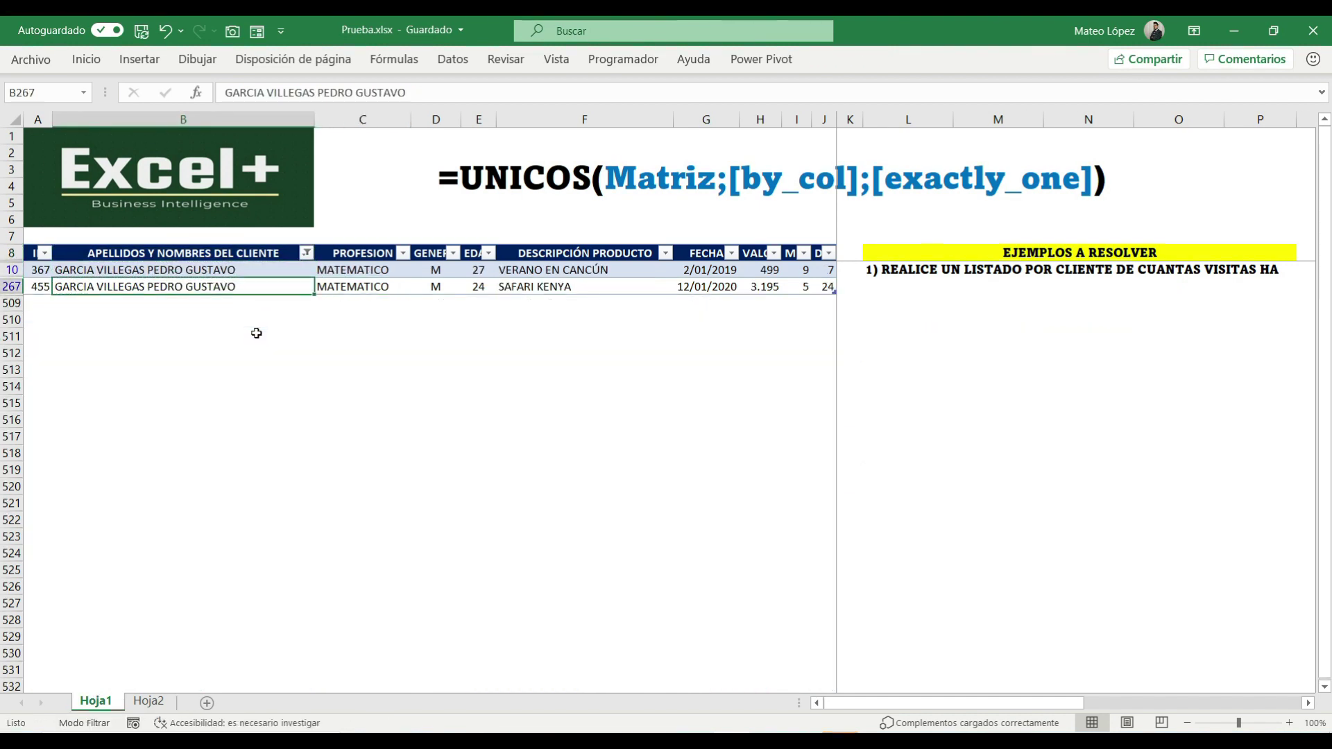
pyautogui.press('Right')
pyautogui.press('Right')
pyautogui.press('Right')
pyautogui.press('Right')
pyautogui.press('Right')
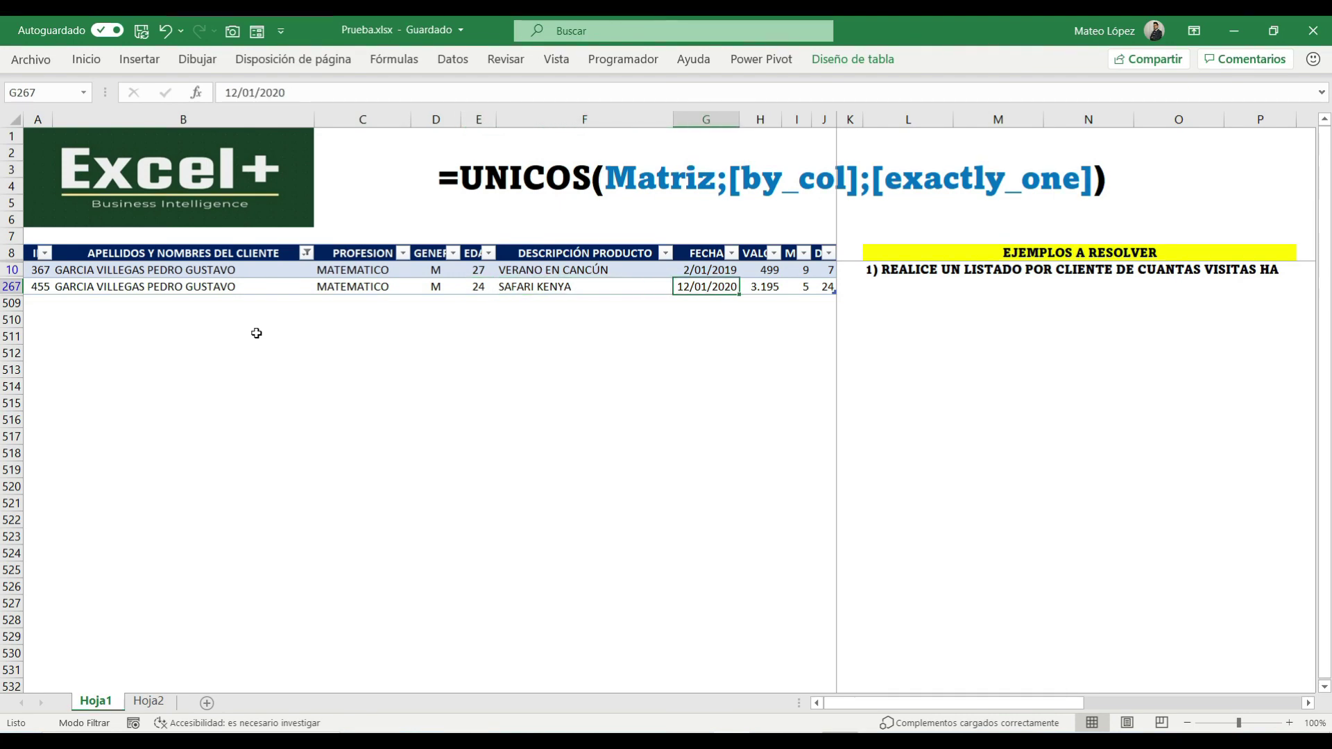
# Check the same client's last-visit date in row 11 of Hoja2 against the filtered records.
pyautogui.hotkey('ctrl', 'pagedown')
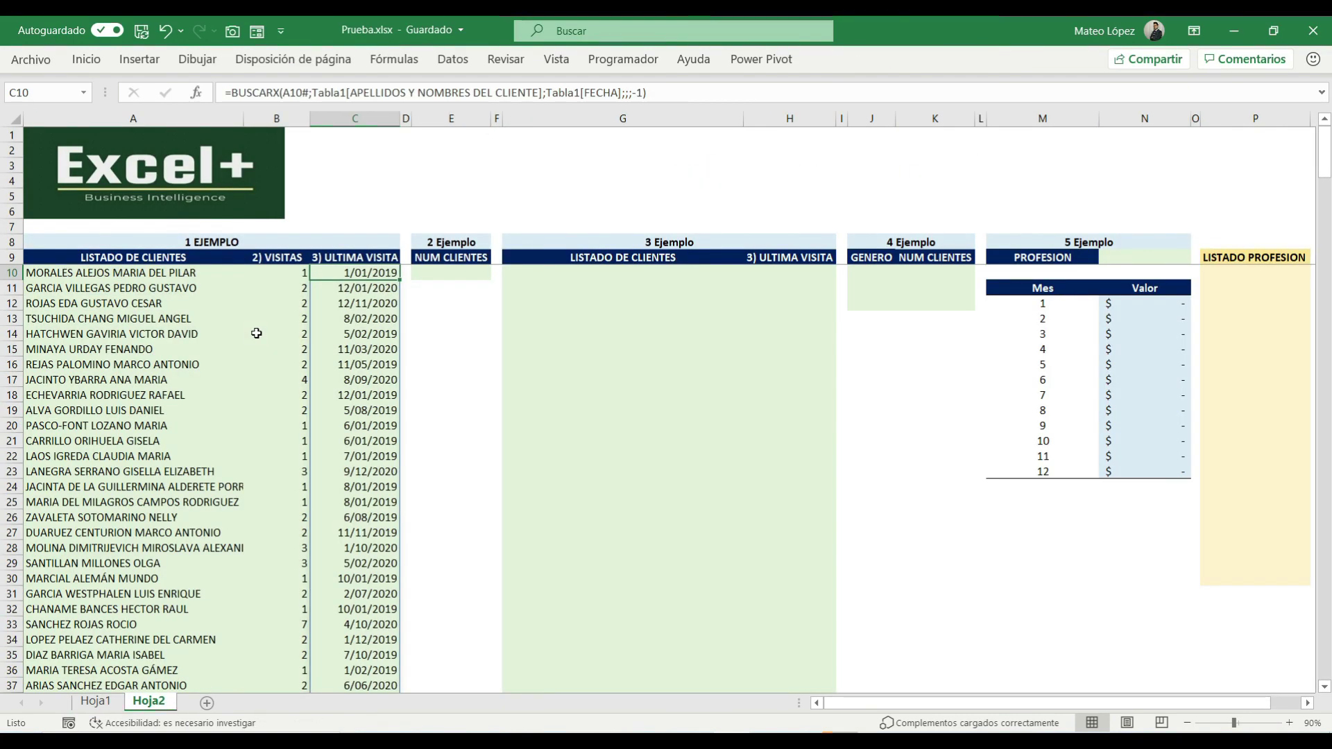
pyautogui.press('Down')
pyautogui.hotkey('shift', 'space')
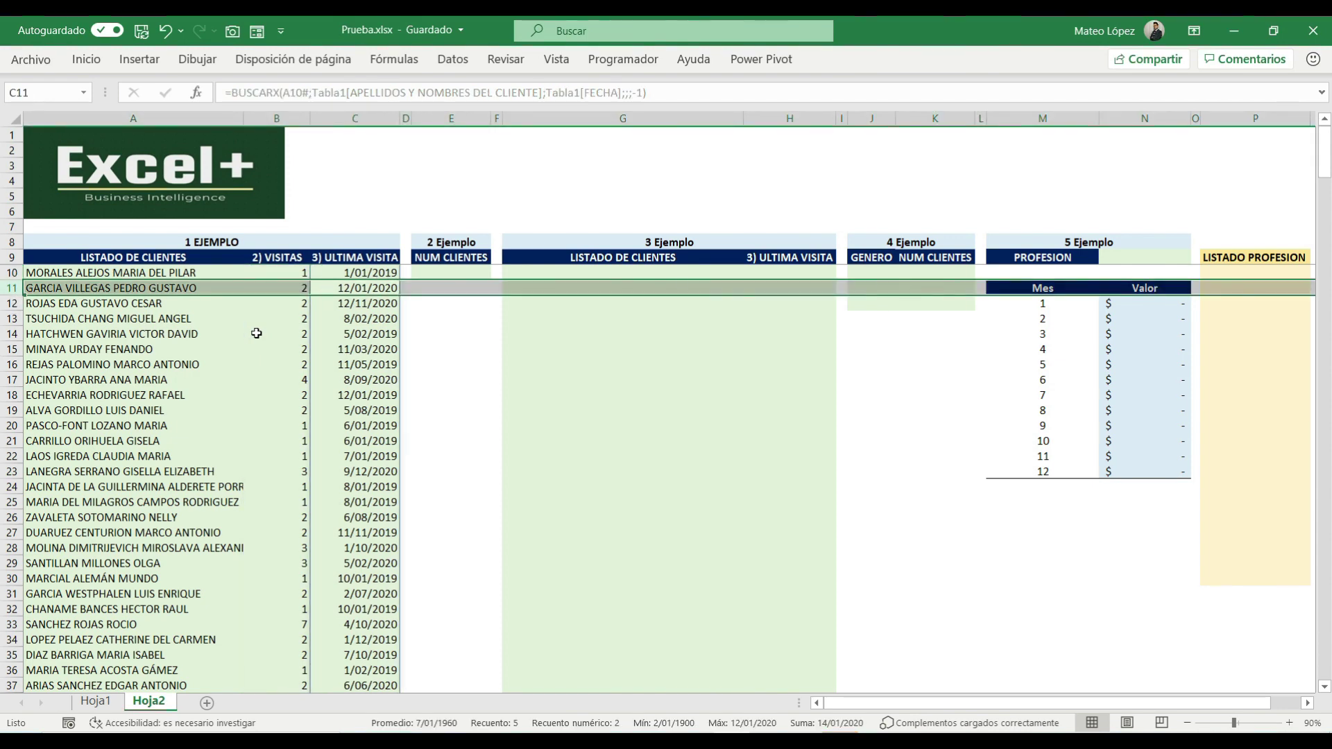
pyautogui.press('Left')
pyautogui.press('Right')
# Return to Hoja1 and turn off the table's filters so that all client records are listed again.
pyautogui.hotkey('ctrl', 'pageup')
pyautogui.press('Up')
pyautogui.press('Up')
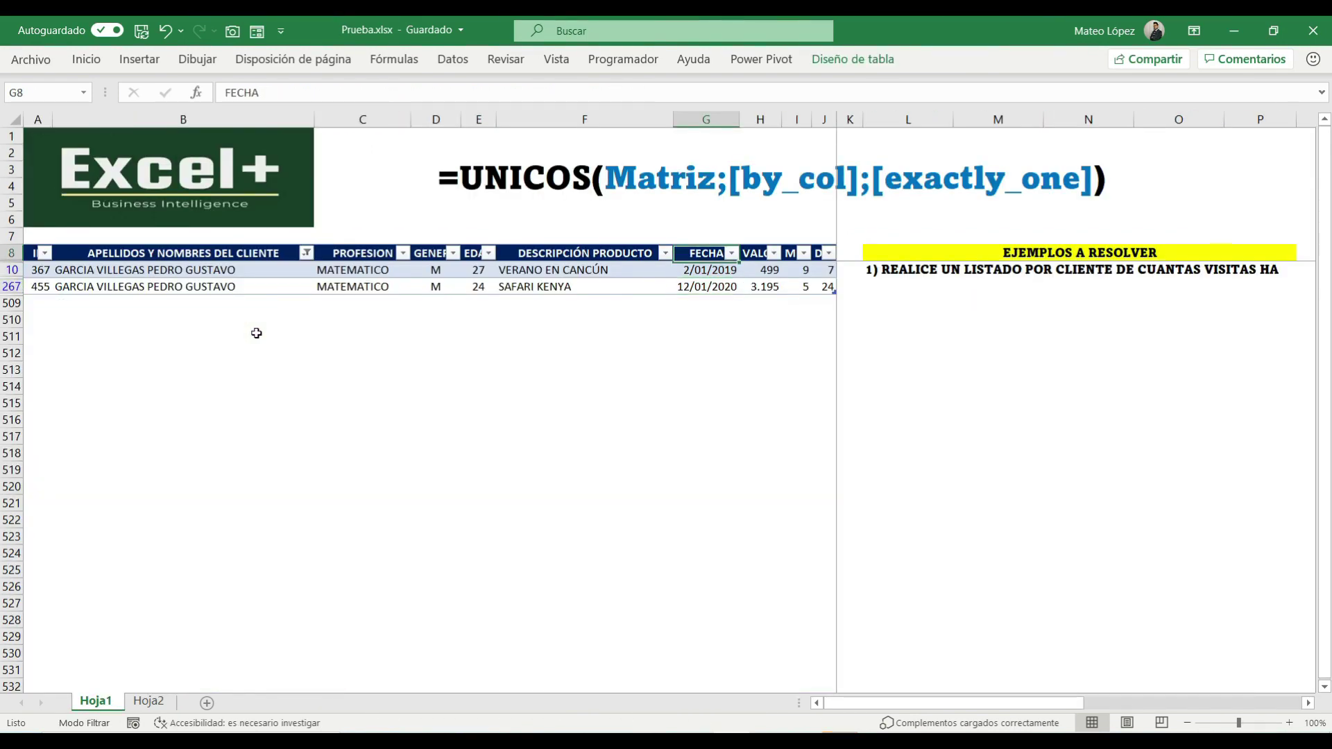
pyautogui.press('Left')
pyautogui.hotkey('ctrl', 'pagedown')
pyautogui.hotkey('ctrl', 'pageup')
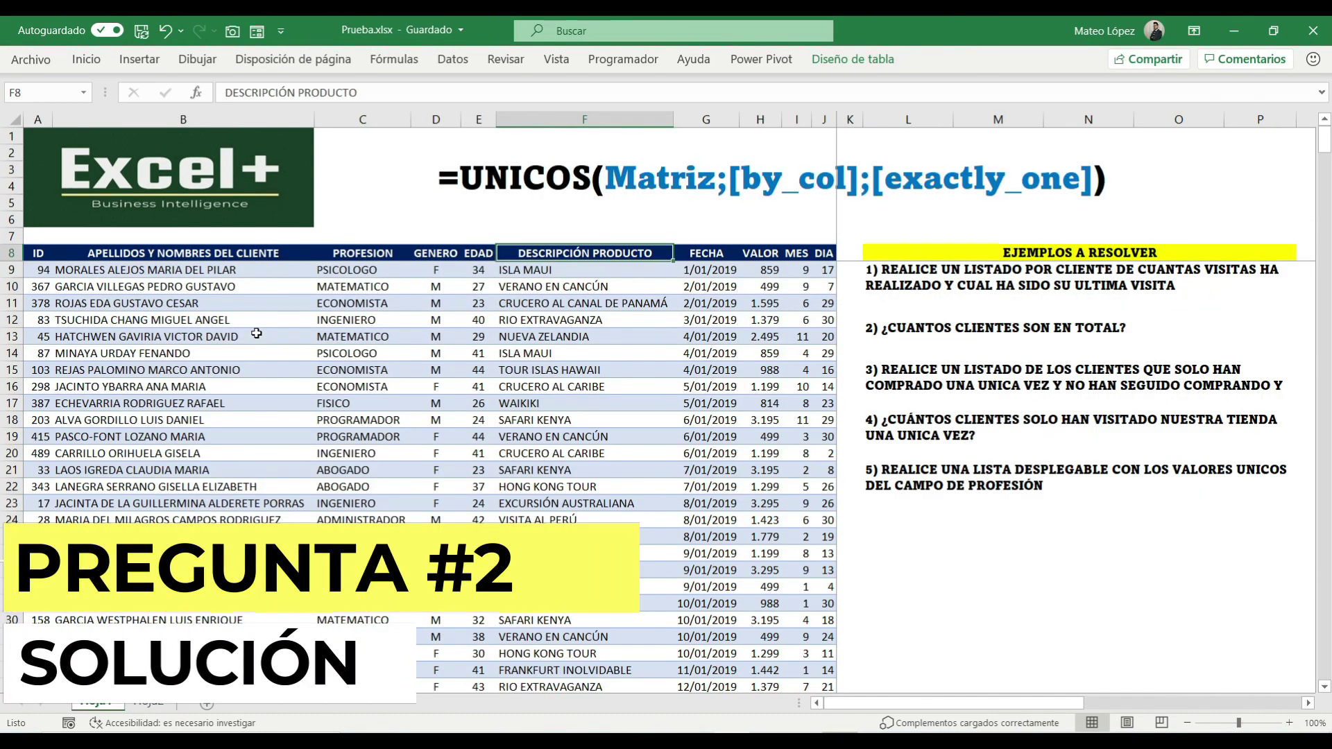
# In Hoja2 cell E10, enter =UNICOS(Tabla1[APELLIDOS Y NOMBRES DEL CLIENTE]) and look over the spilled client list.
pyautogui.hotkey('ctrl', 'pagedown')
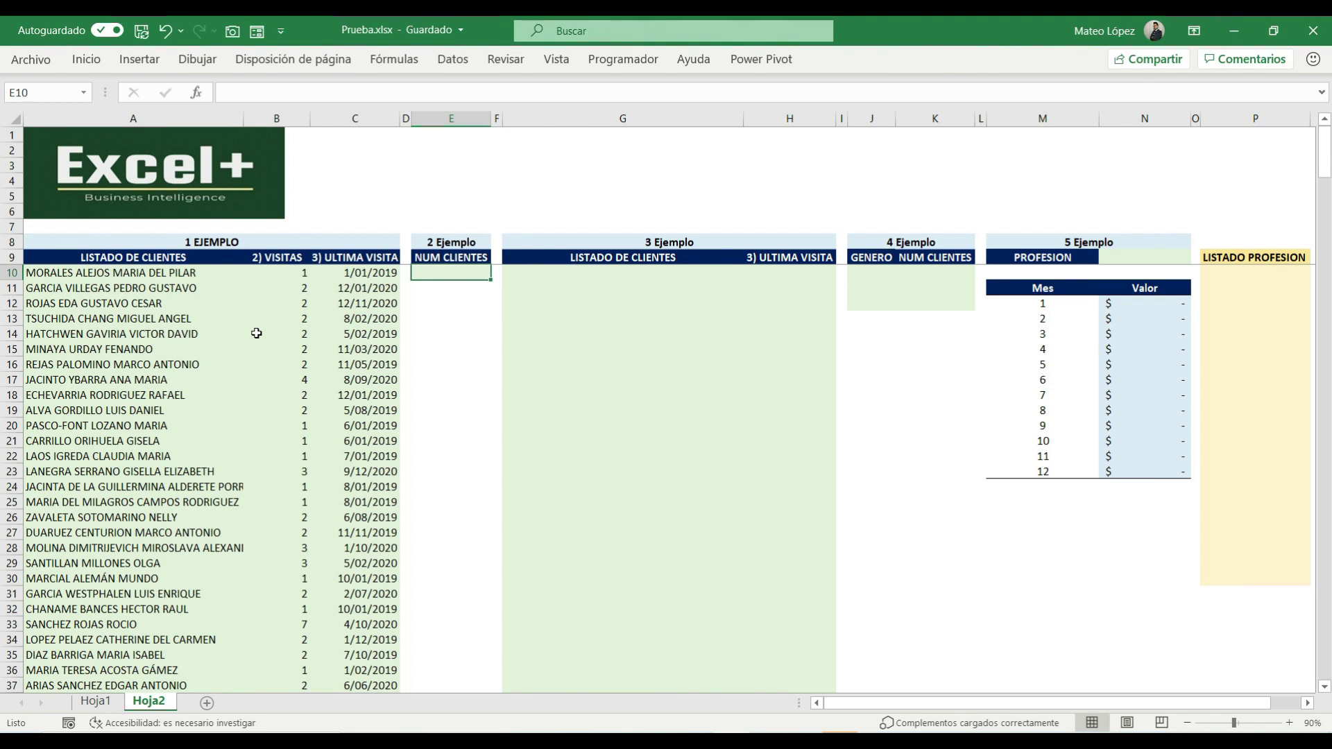
pyautogui.write('=')
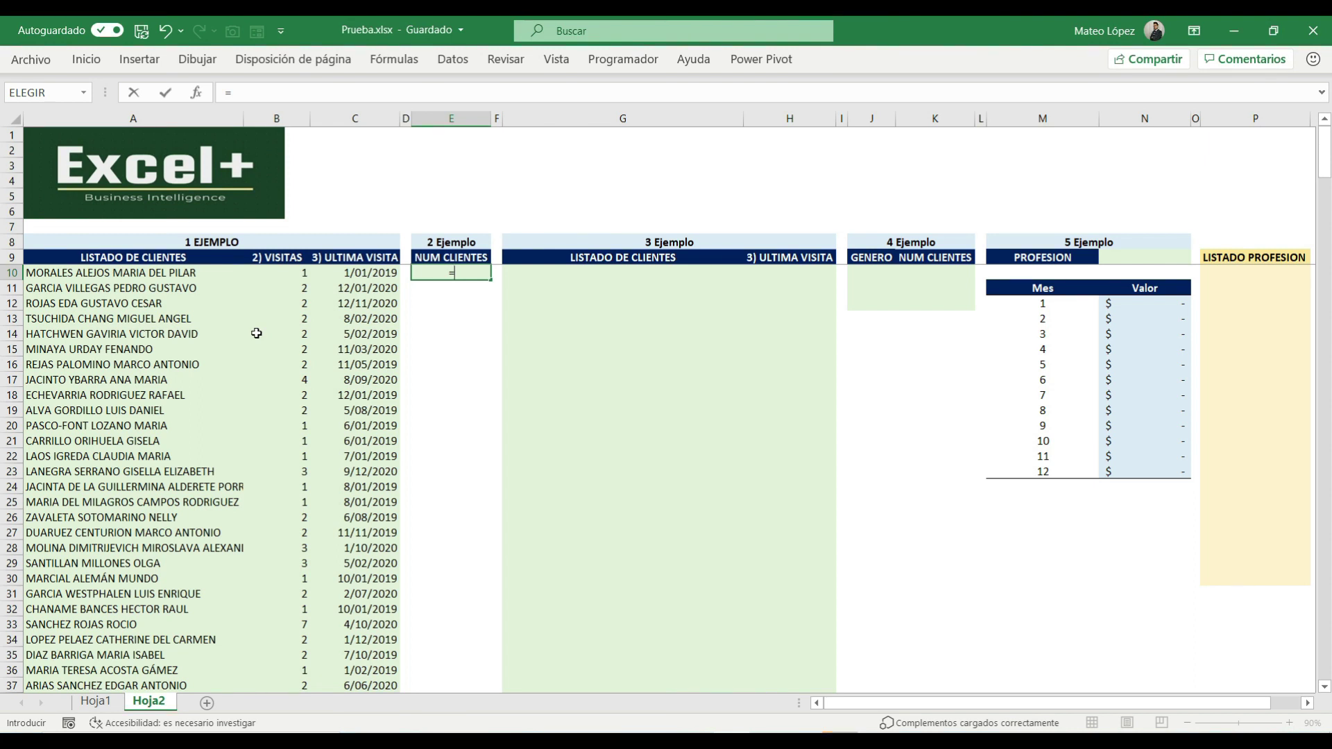
pyautogui.write('UNICOS(')
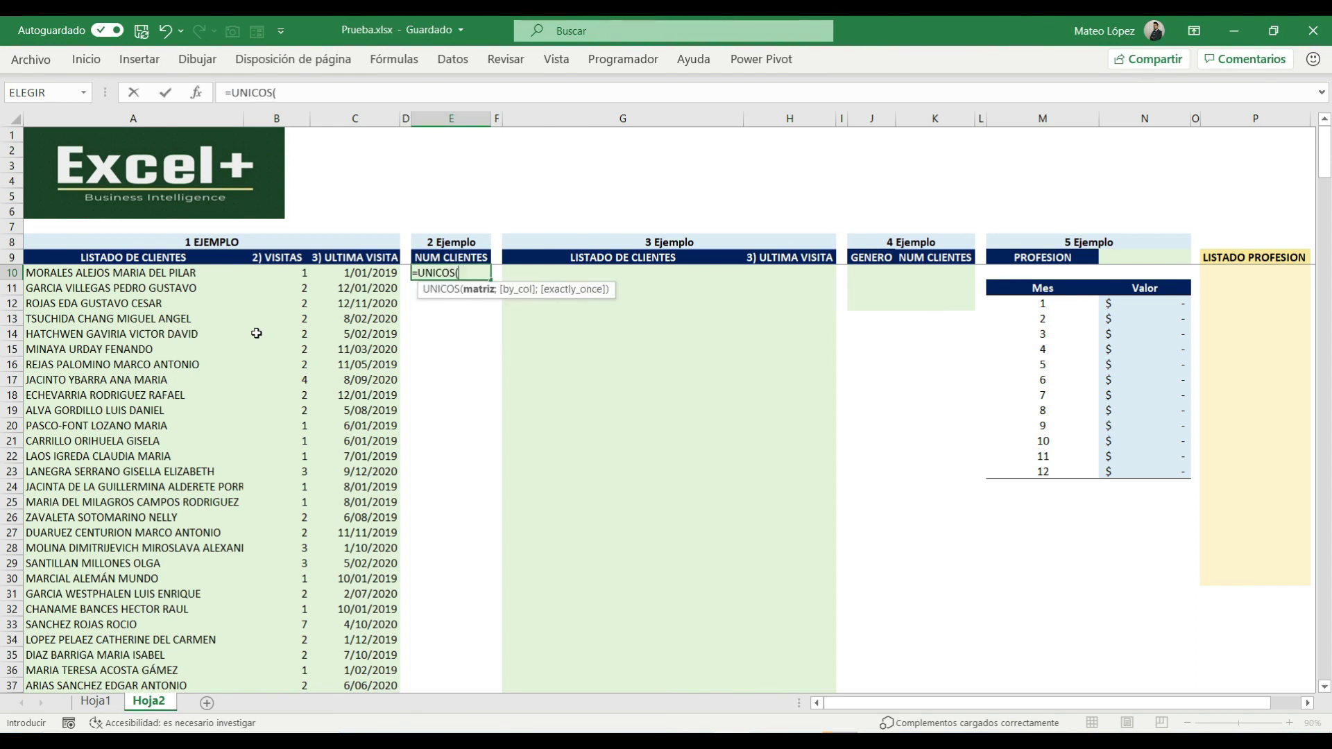
pyautogui.write('TA')
pyautogui.press('Tab')
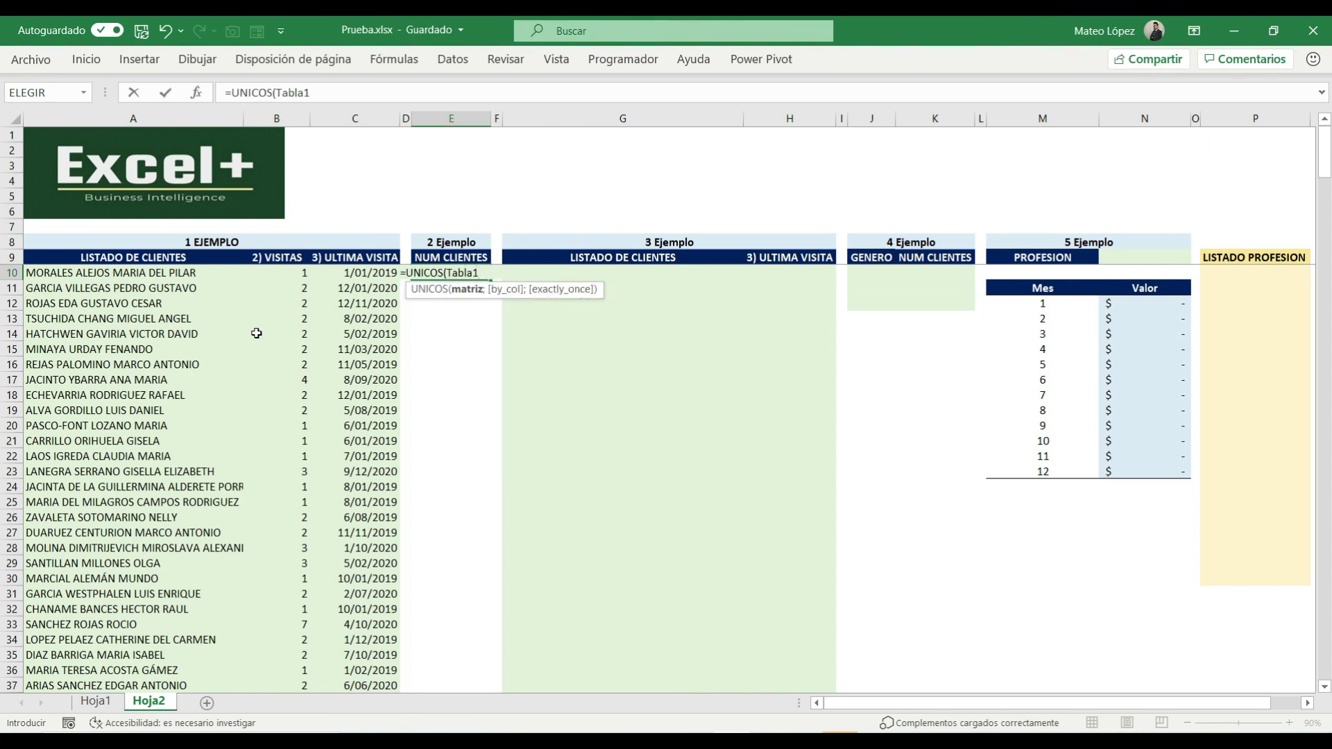
pyautogui.write('[')
pyautogui.press('Down')
pyautogui.press('Down')
pyautogui.press('Tab')
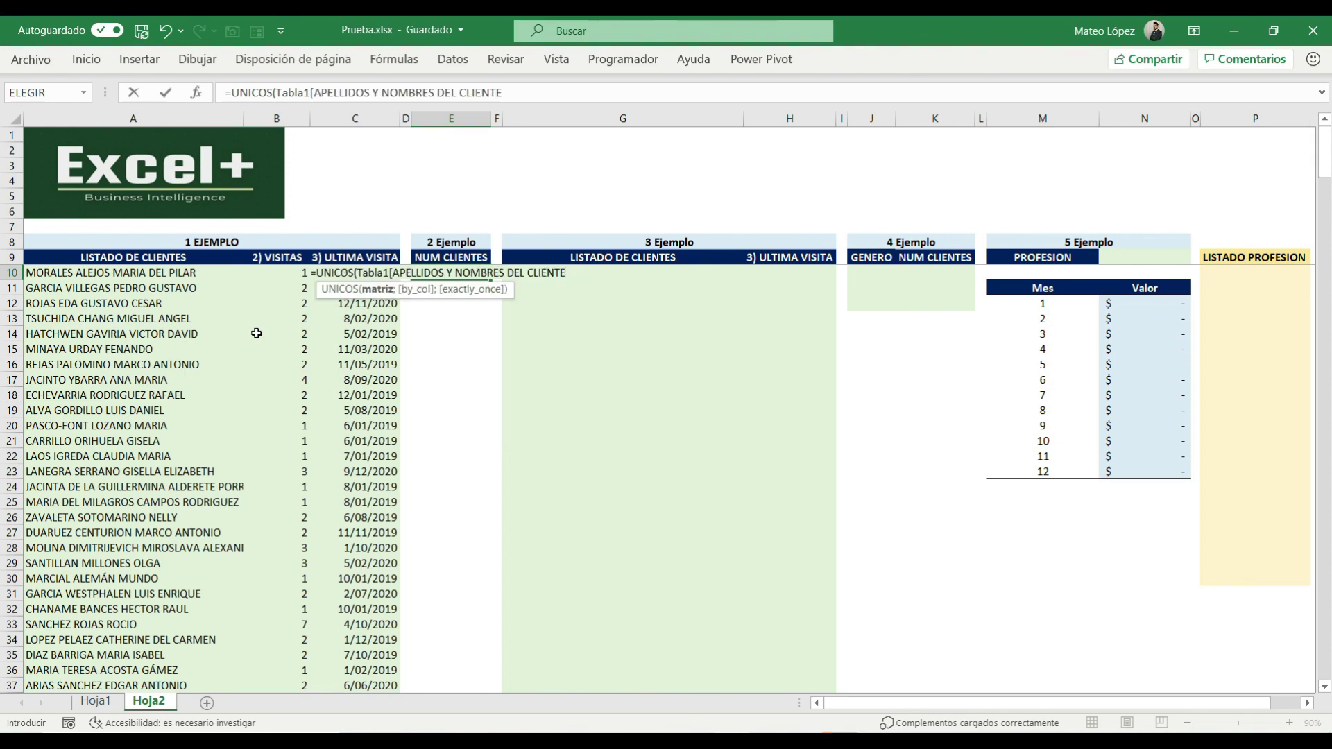
pyautogui.write('])')
pyautogui.press('Return')
pyautogui.press('Up')
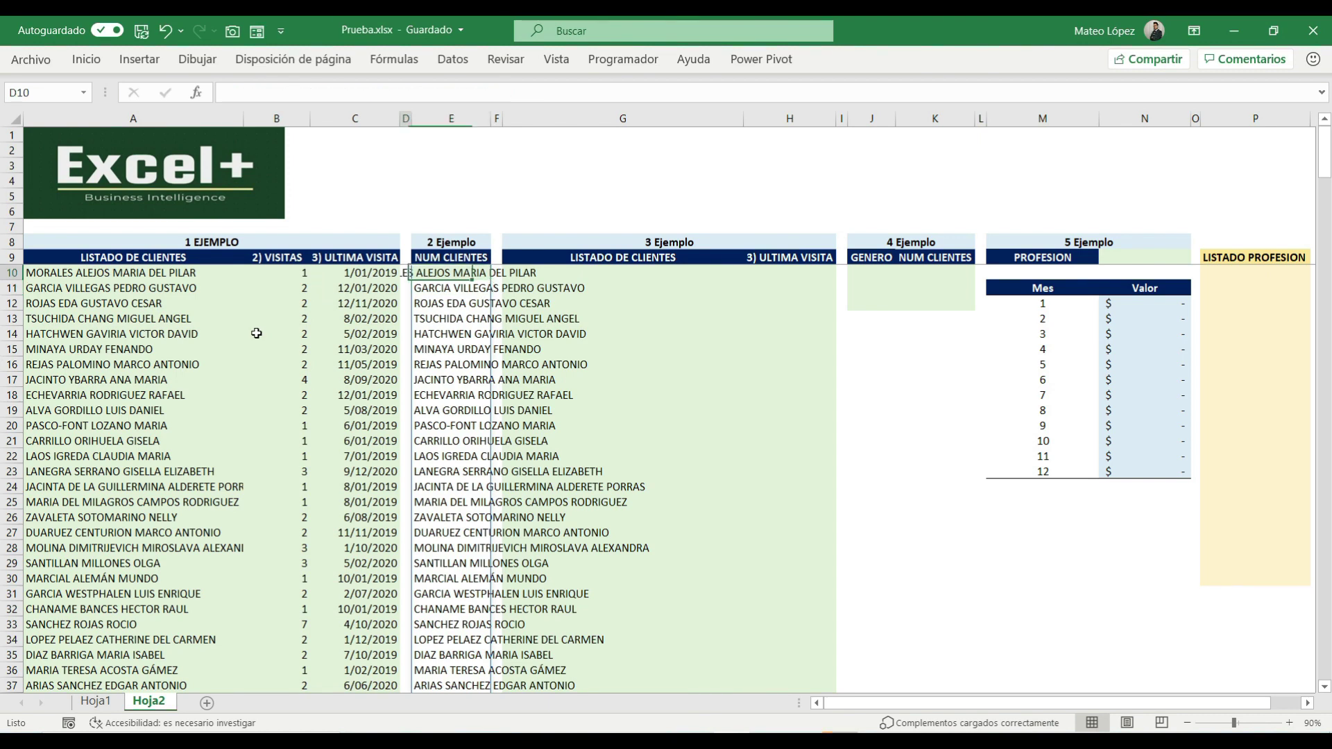
pyautogui.press('Down')
pyautogui.press('Down')
pyautogui.press('Up')
pyautogui.press('Up')
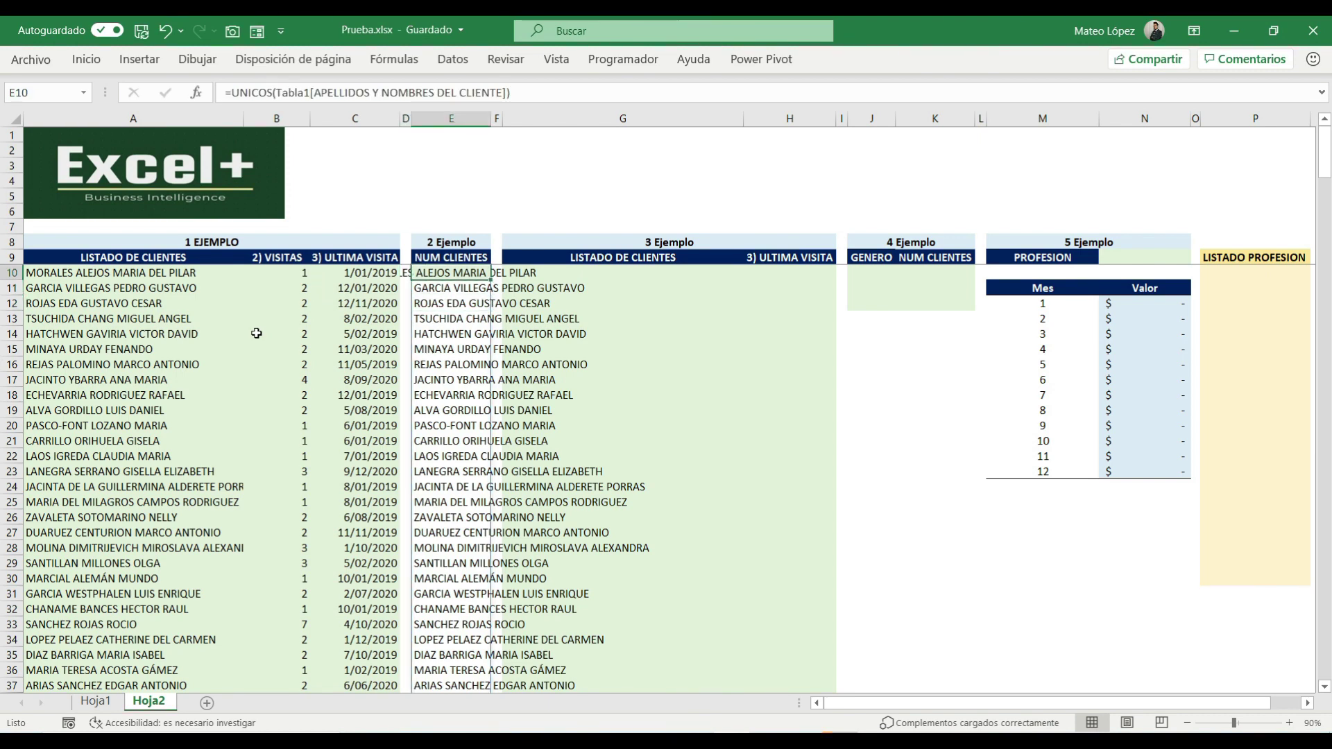
# Wrap the E10 formula in CONTARA to count the clients: =CONTARA(UNICOS(Tabla1[APELLIDOS Y NOMBRES DEL CLIENTE])).
pyautogui.press('F2')
pyautogui.click(234, 92)
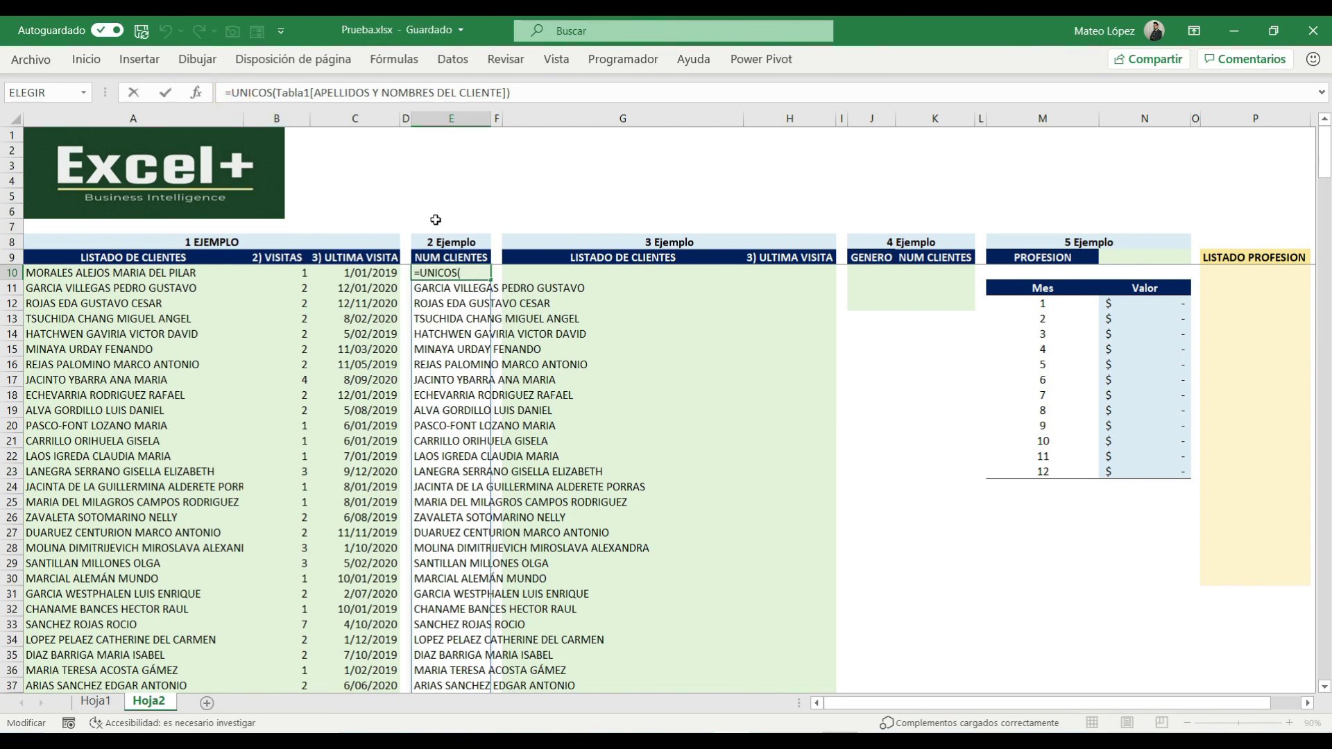
pyautogui.write('CON')
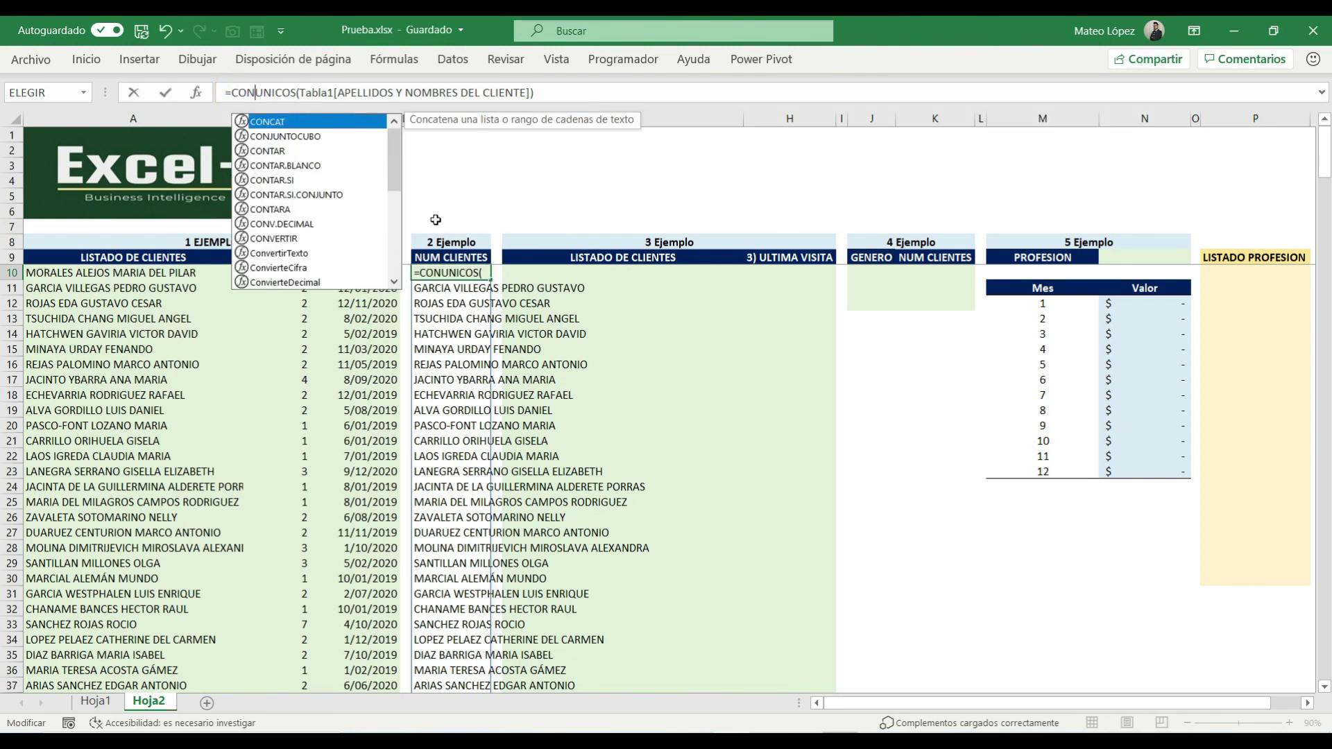
pyautogui.press('Down')
pyautogui.press('Down')
pyautogui.press('Down')
pyautogui.press('Down')
pyautogui.press('Down')
pyautogui.press('Down')
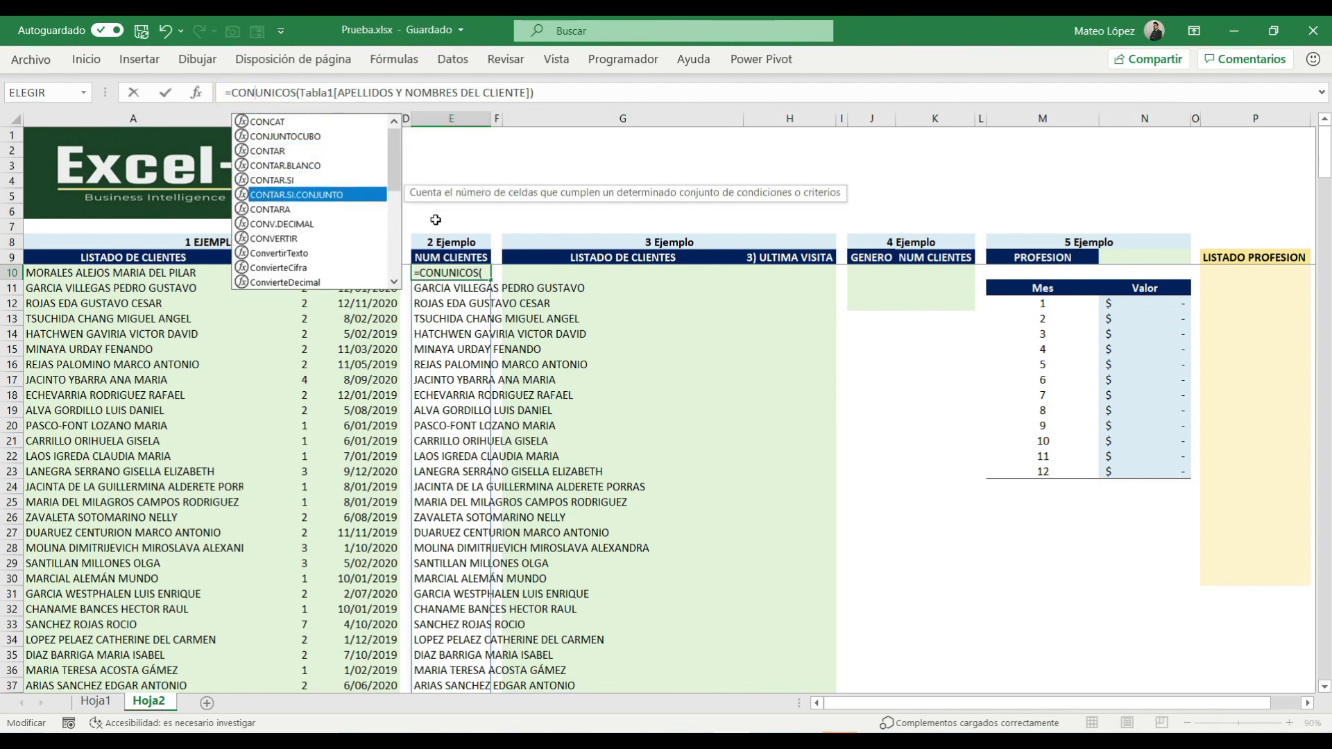
pyautogui.press('Tab')
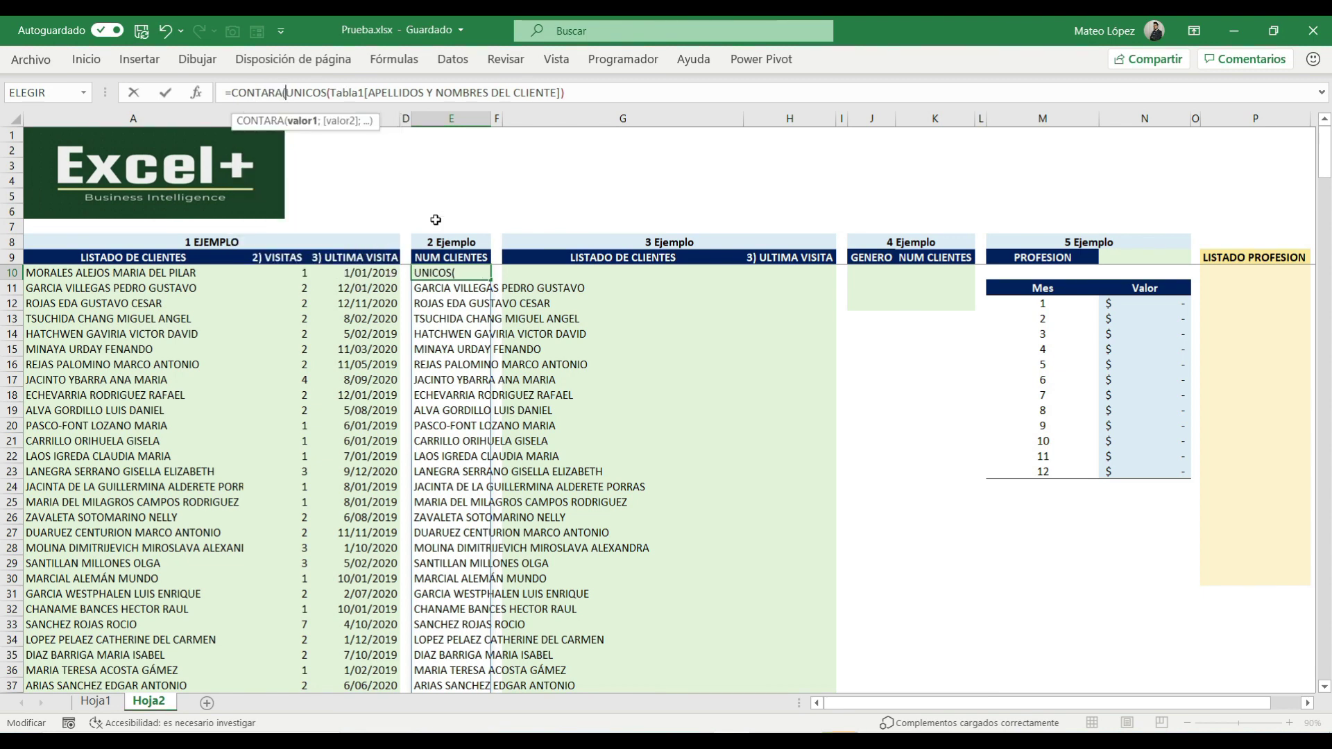
pyautogui.click(572, 92)
pyautogui.write('))')
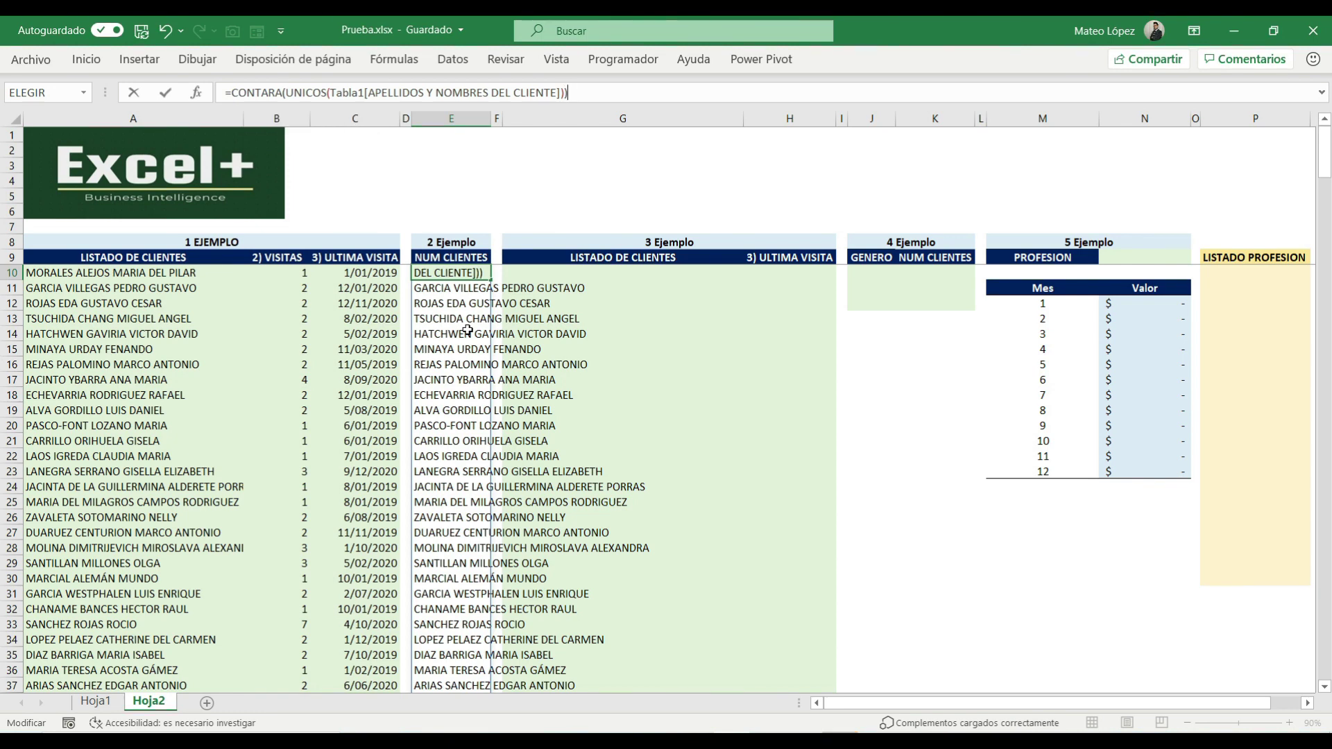
pyautogui.press('Return')
pyautogui.press('Up')
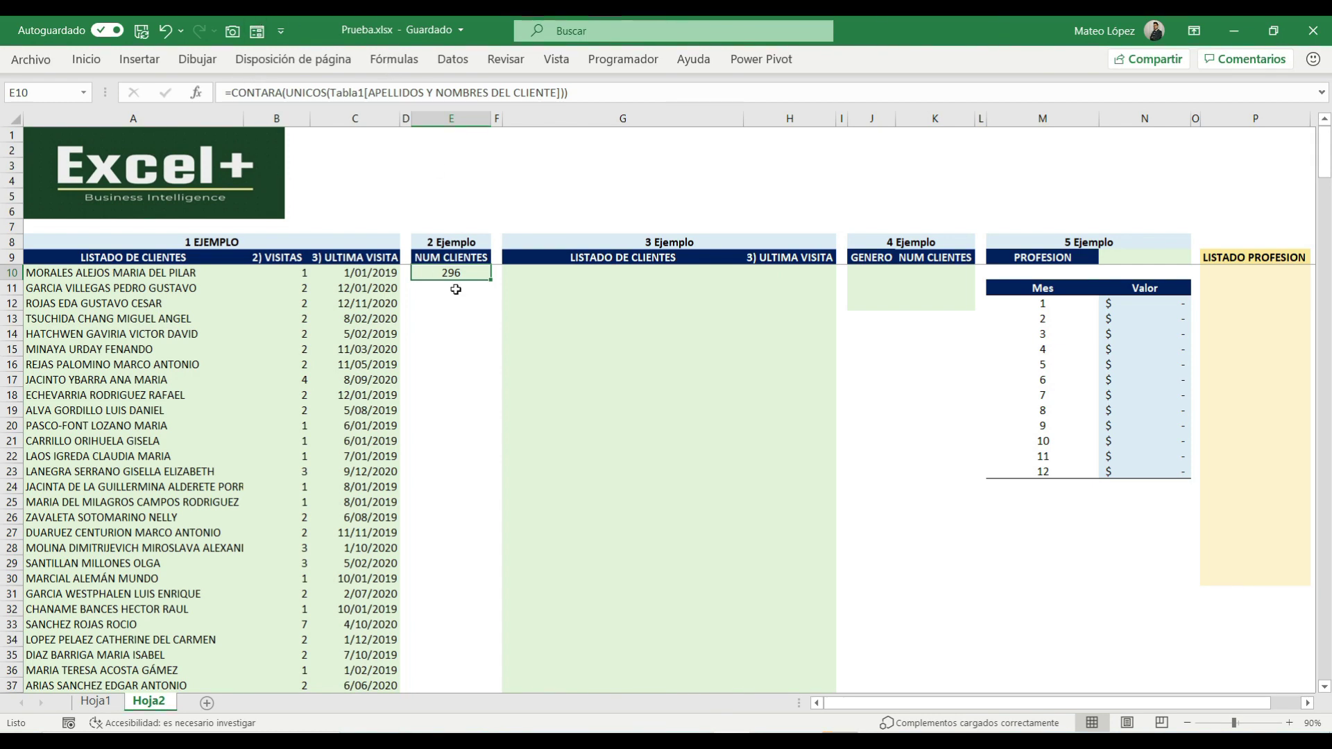
# Reread the example statements in Hoja1, and review the client, visit-count and last-visit formulas of the first example in Hoja2.
pyautogui.hotkey('ctrl', 'pageup')
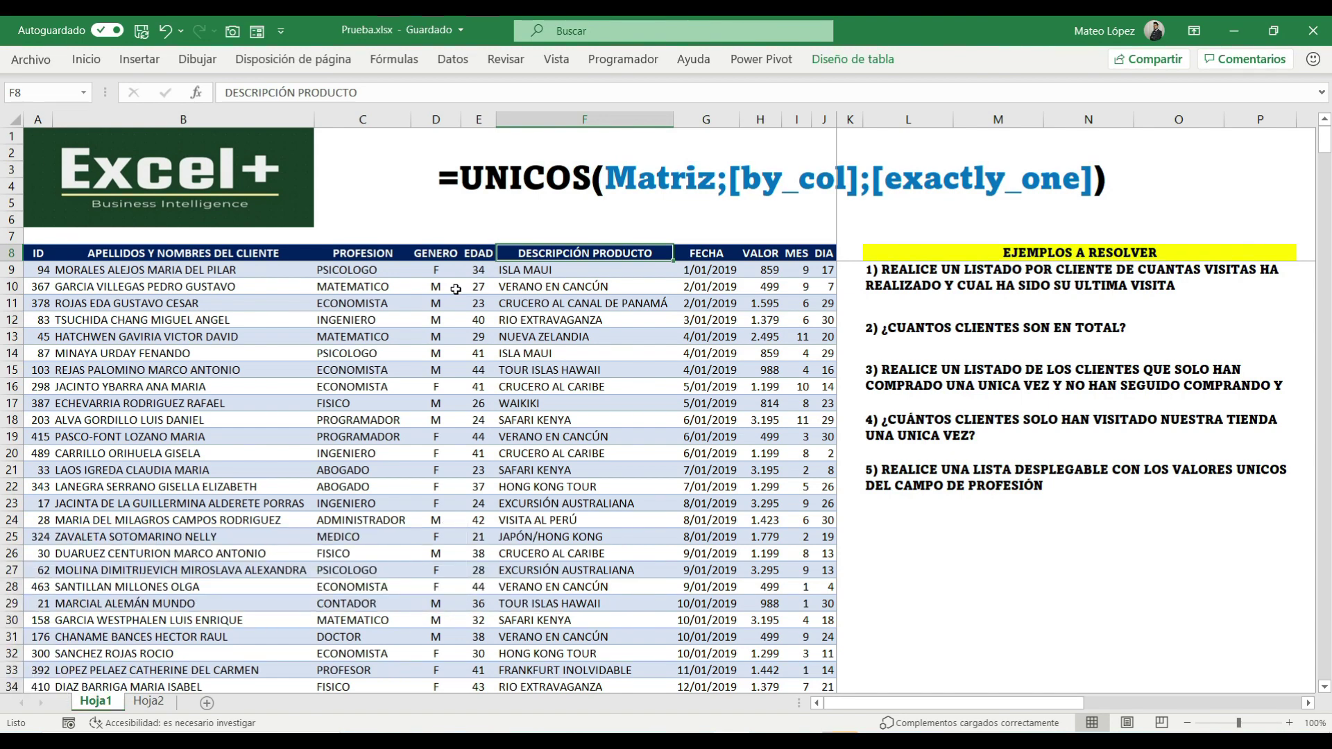
pyautogui.hotkey('ctrl', 'pagedown')
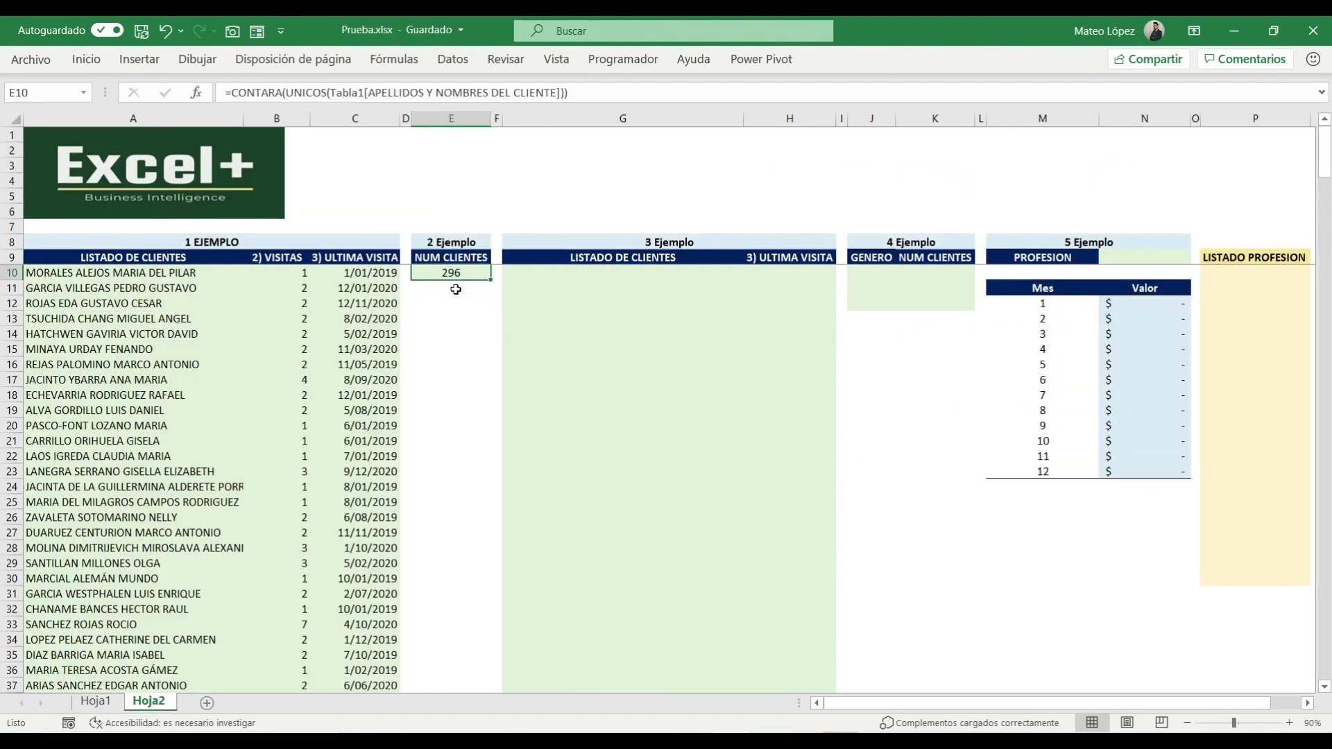
pyautogui.press('Left')
pyautogui.press('Left')
pyautogui.press('Left')
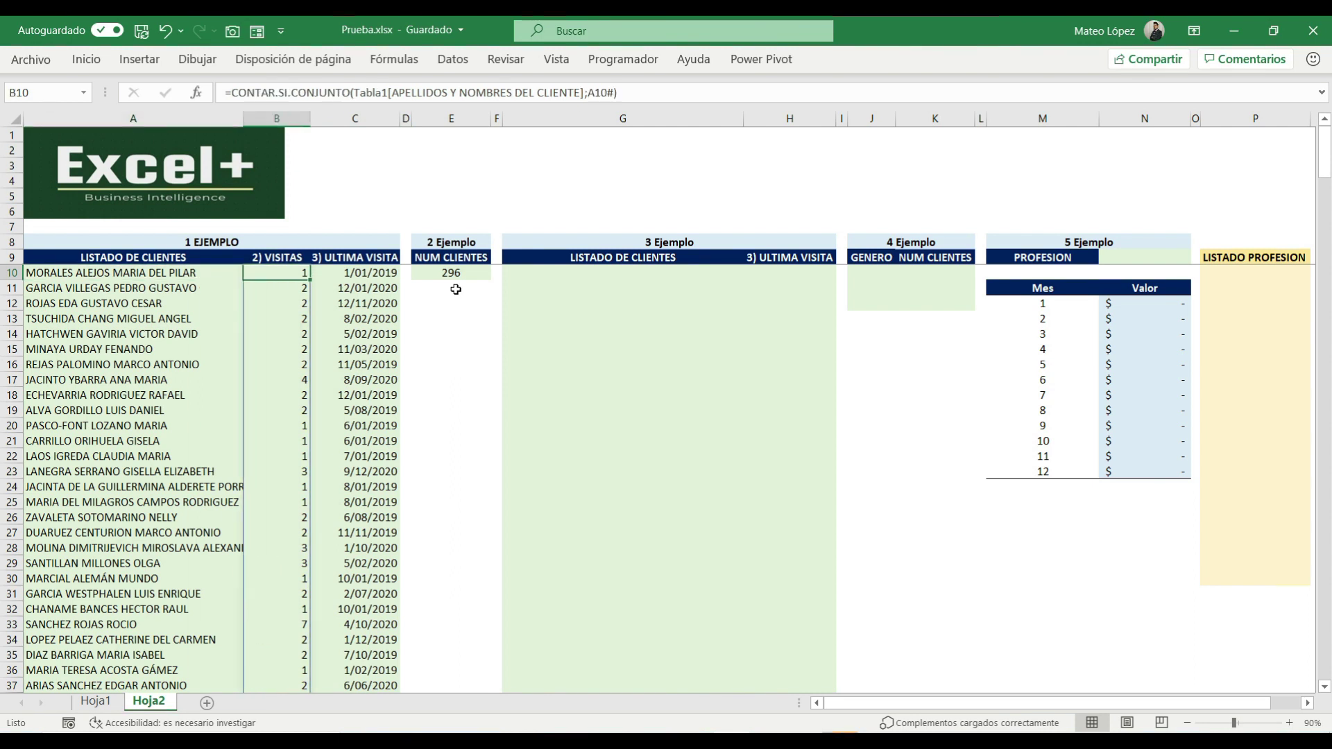
pyautogui.press('Left')
pyautogui.press('Right')
pyautogui.press('Left')
pyautogui.hotkey('shift', 'Right')
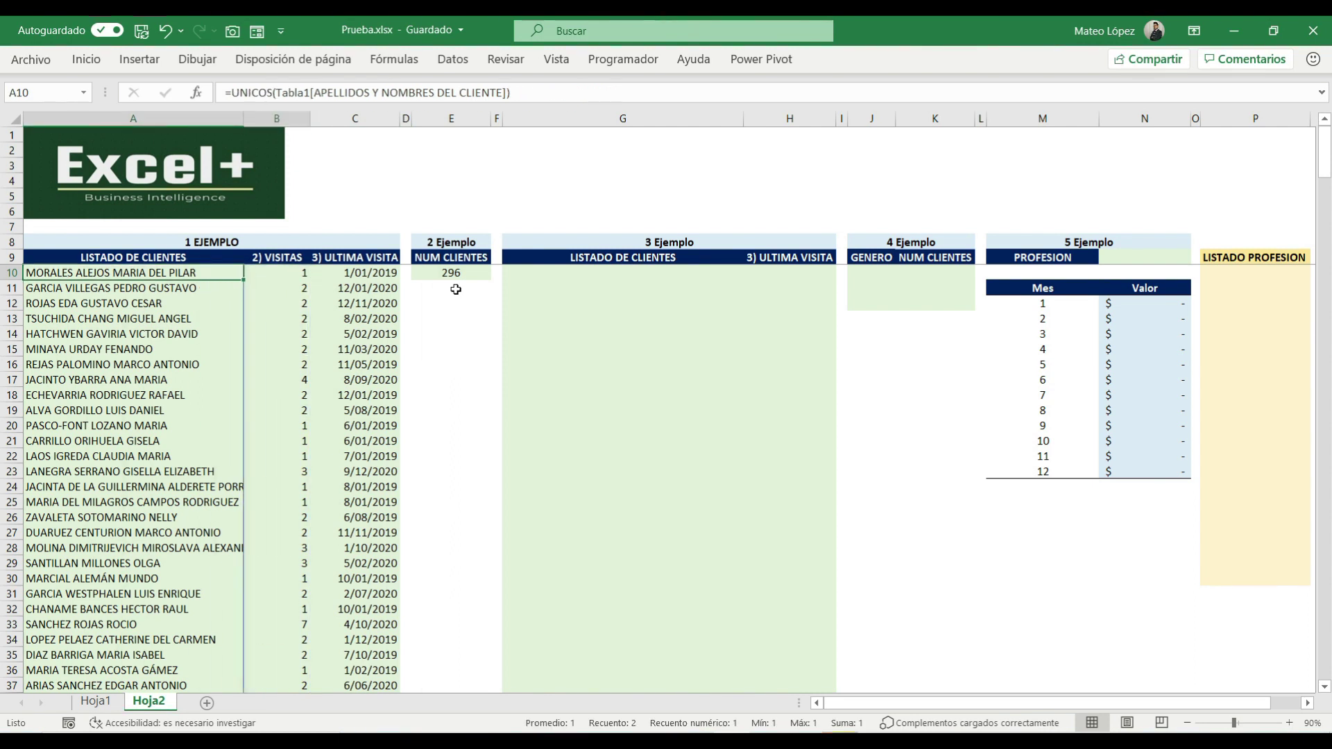
pyautogui.hotkey('shift', 'Right')
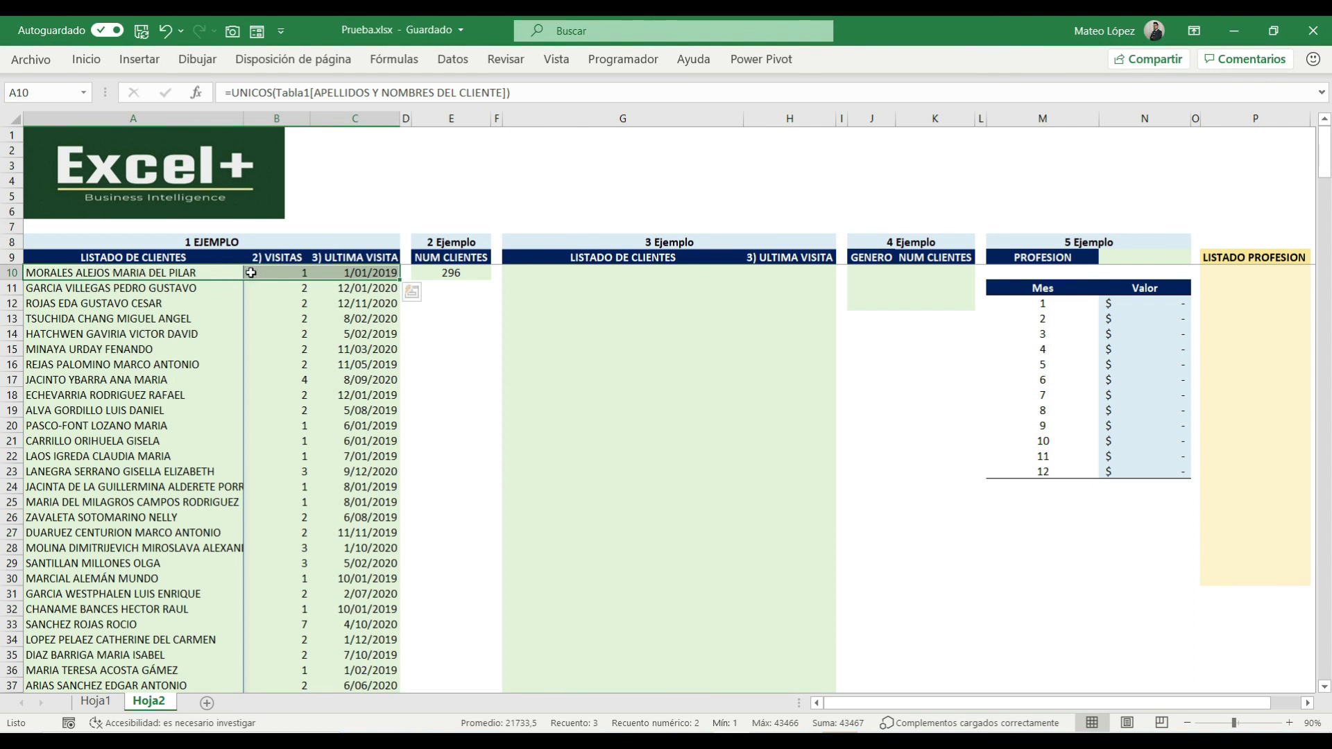
pyautogui.click(279, 273)
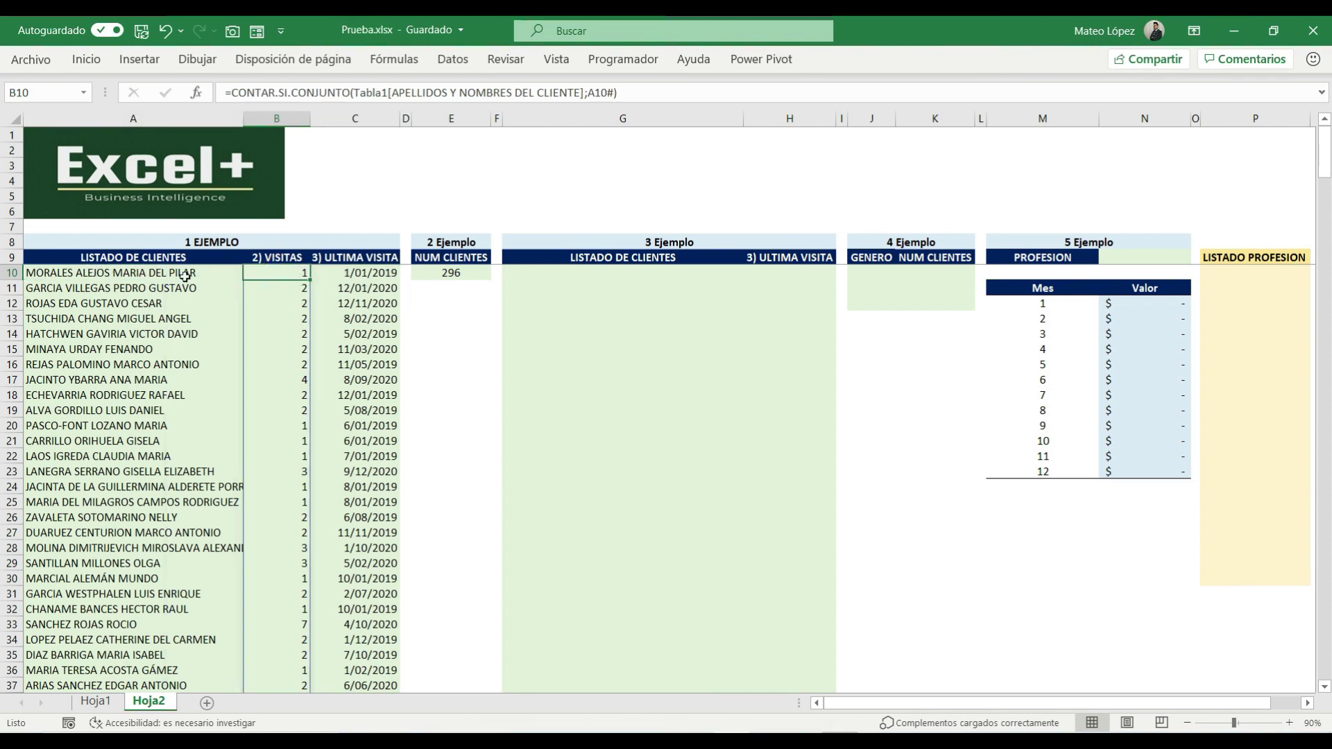
pyautogui.scroll(-1, 114, 438)
pyautogui.scroll(1, 113, 441)
pyautogui.click(361, 278)
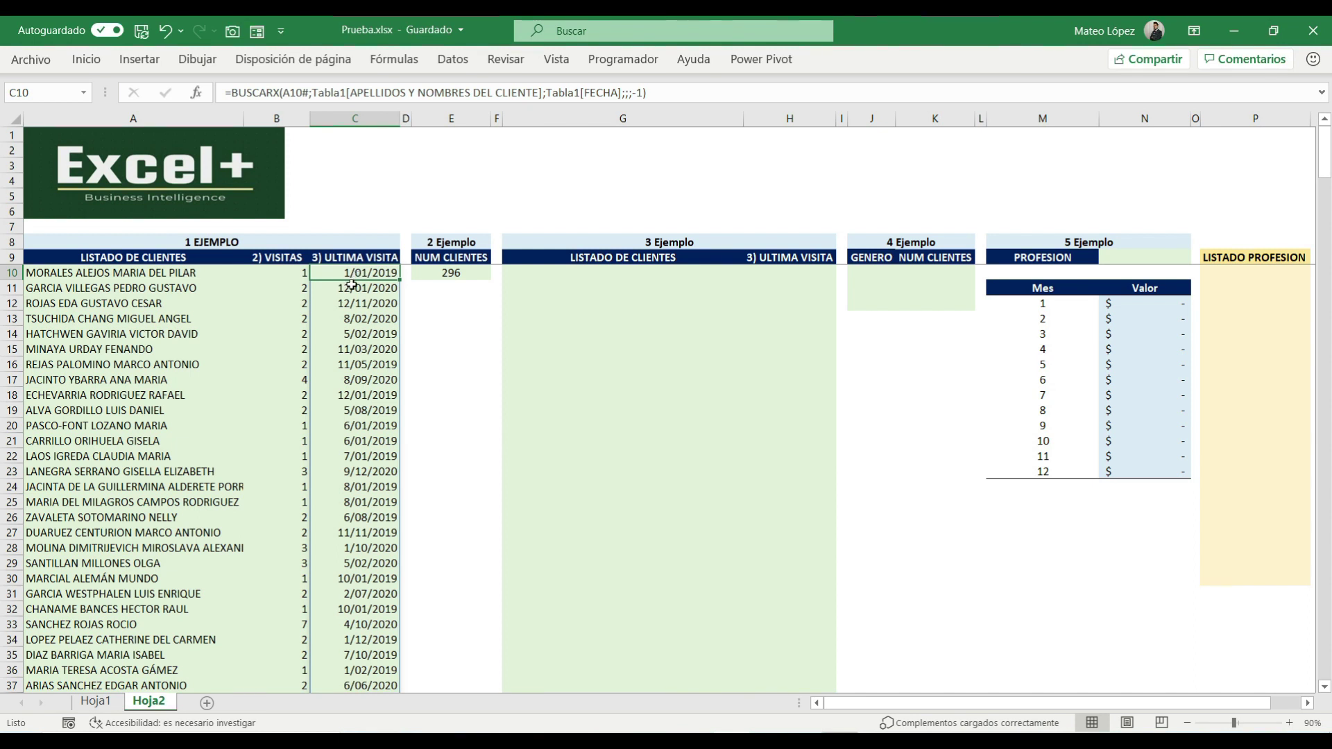
pyautogui.click(581, 271)
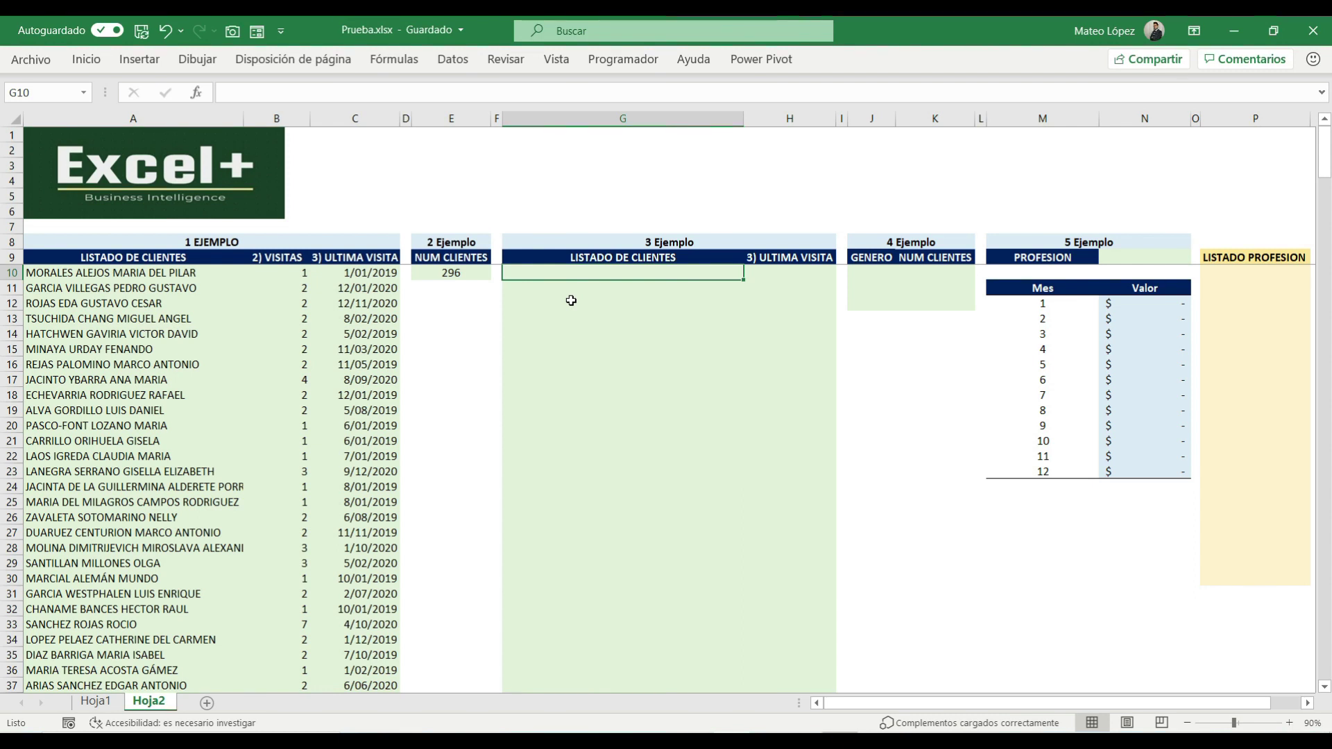
pyautogui.write('=')
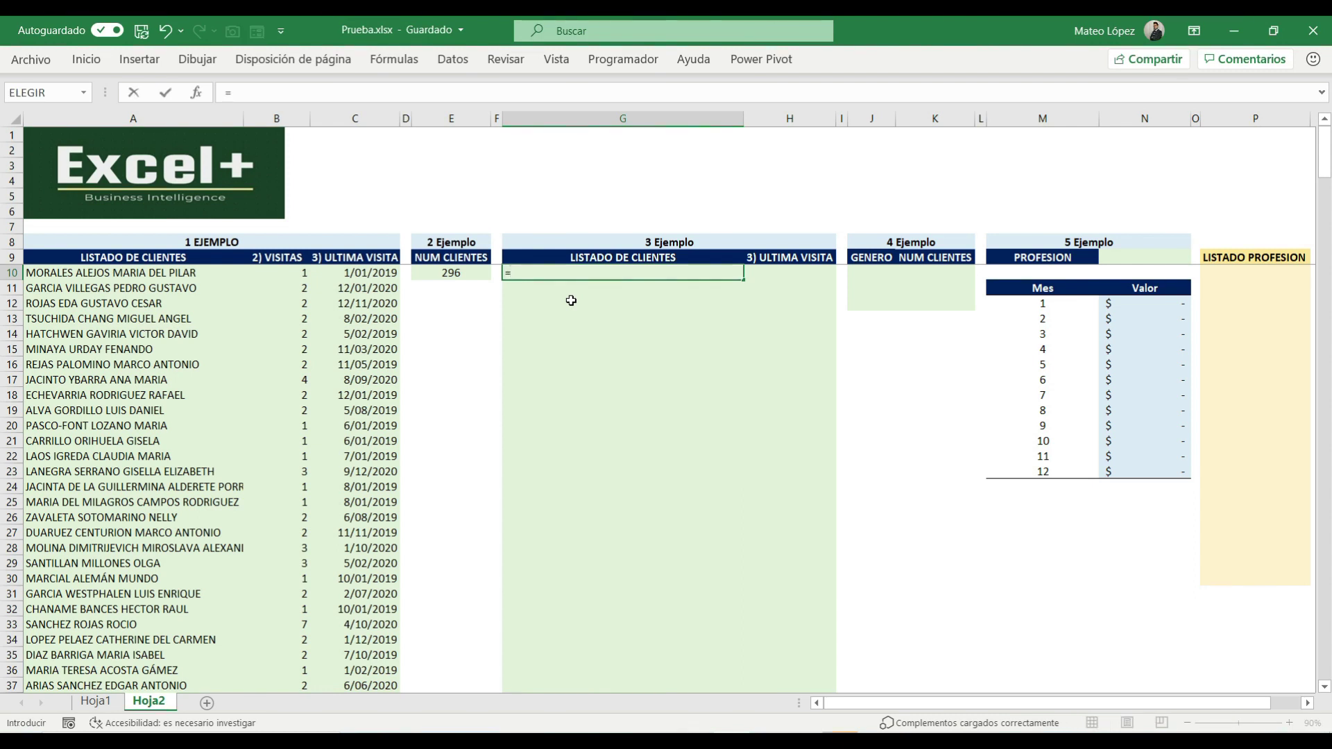
pyautogui.press('Escape')
# Enter the sample values A, A and B in cells G2 to G4 of Hoja2.
pyautogui.press('Up')
pyautogui.press('Up')
pyautogui.press('Up')
pyautogui.press('Up')
pyautogui.press('Up')
pyautogui.press('Up')
pyautogui.press('Up')
pyautogui.press('Up')
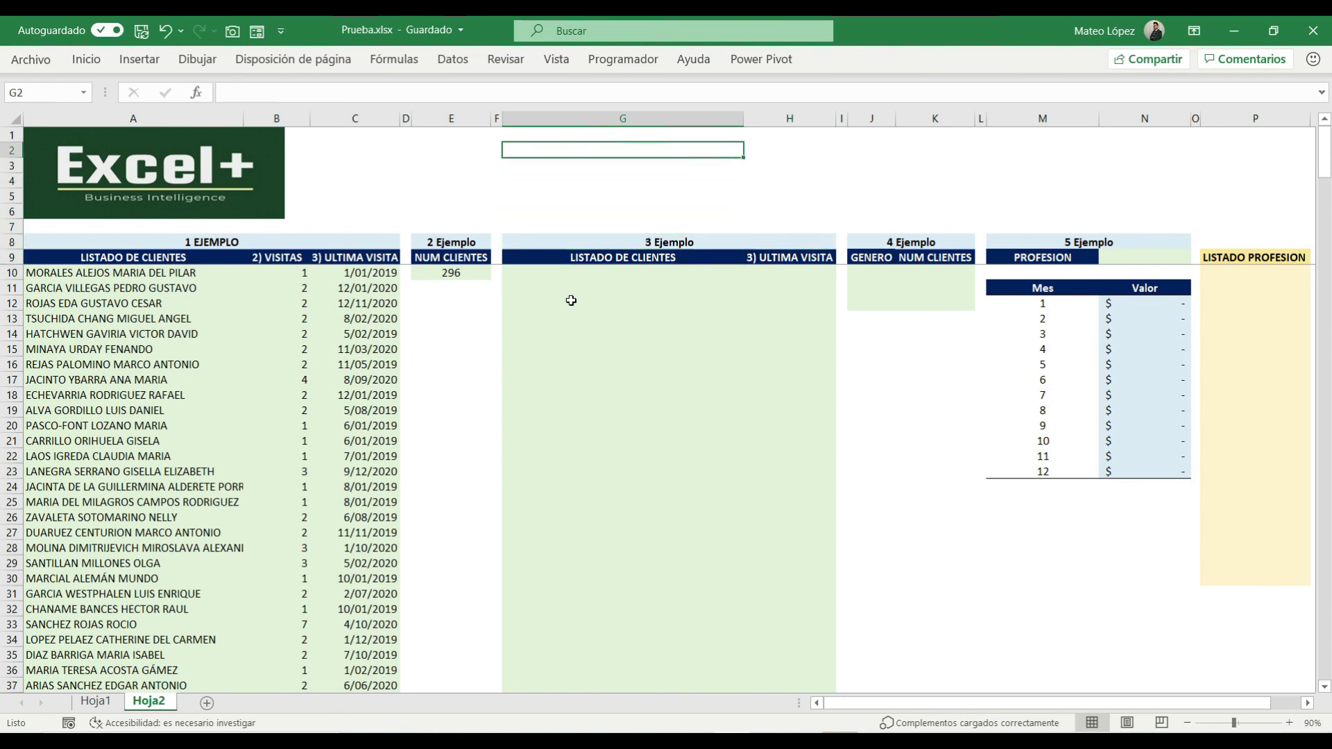
pyautogui.write('A')
pyautogui.press('Return')
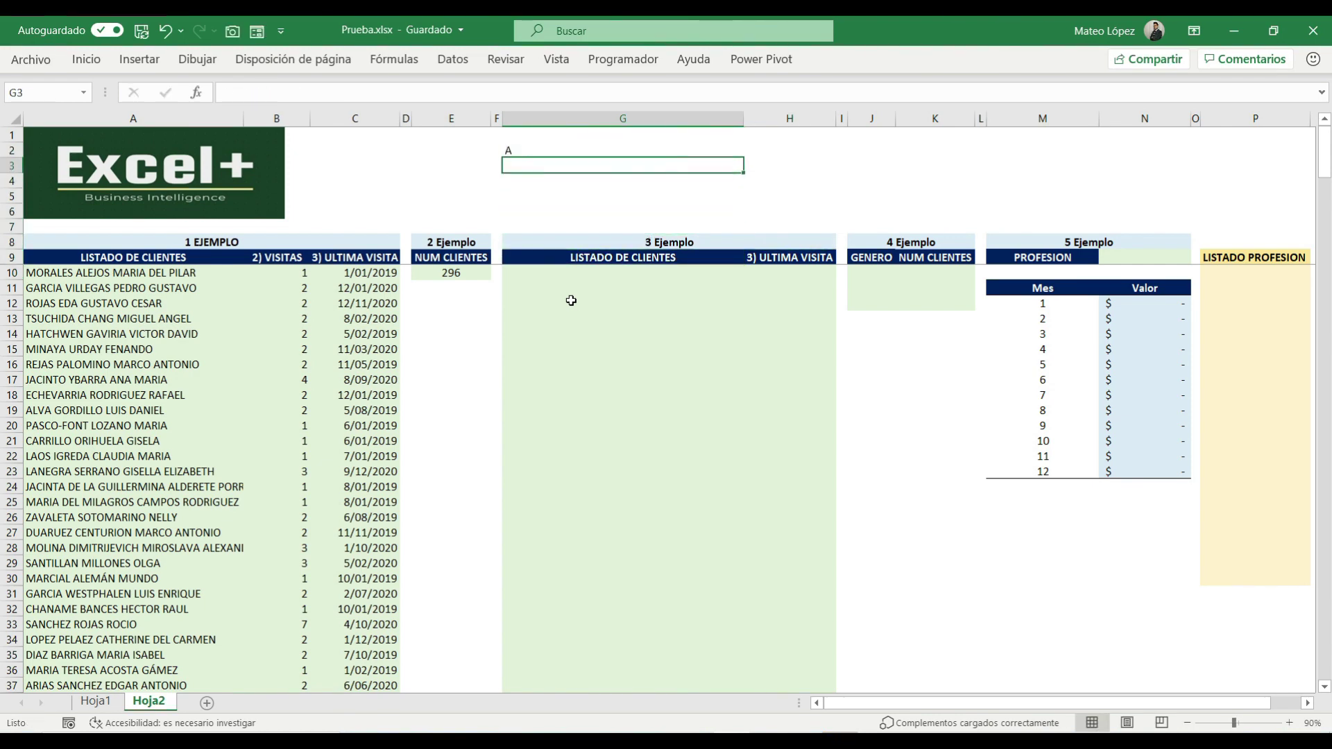
pyautogui.write('A')
pyautogui.press('Return')
pyautogui.write('B')
pyautogui.press('Return')
# In cell H2, enter =UNICOS(G2:G4) to list the distinct sample values.
pyautogui.press('Up')
pyautogui.press('Up')
pyautogui.press('Right')
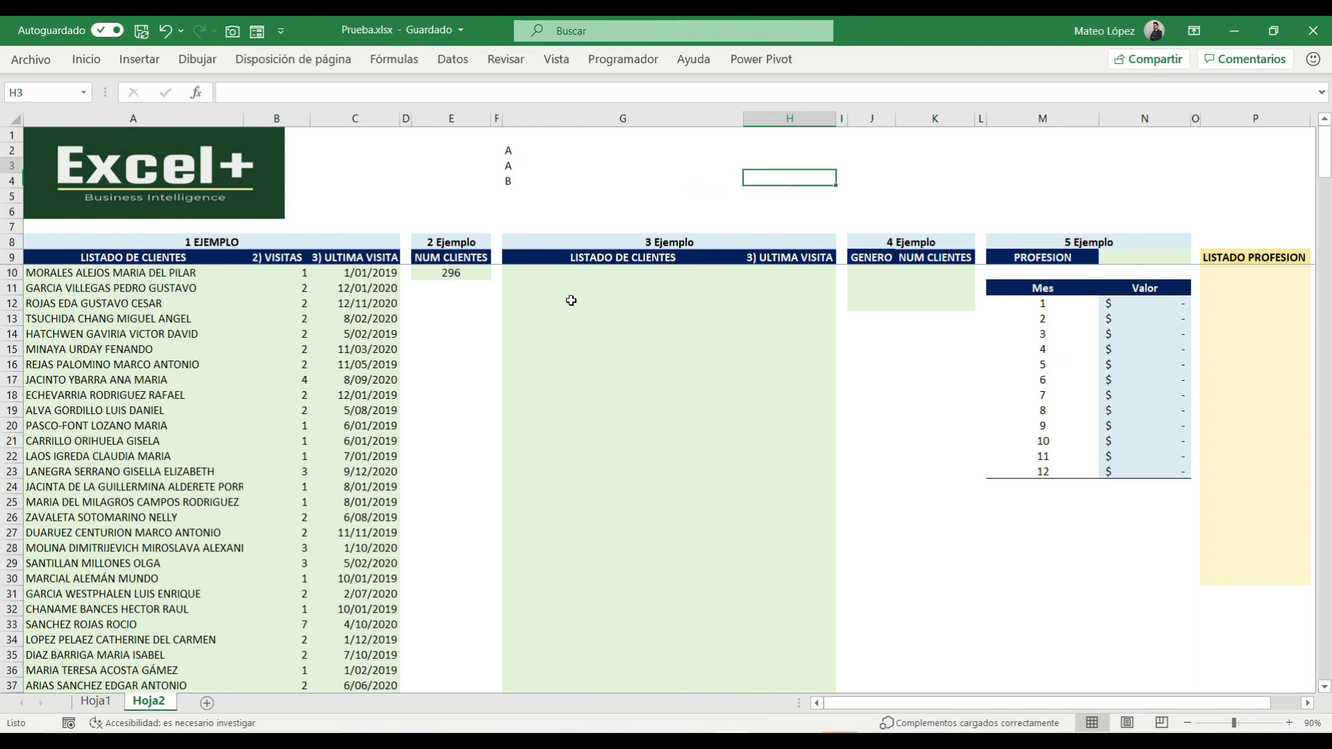
pyautogui.press('Up')
pyautogui.write('=UNI')
pyautogui.press('Tab')
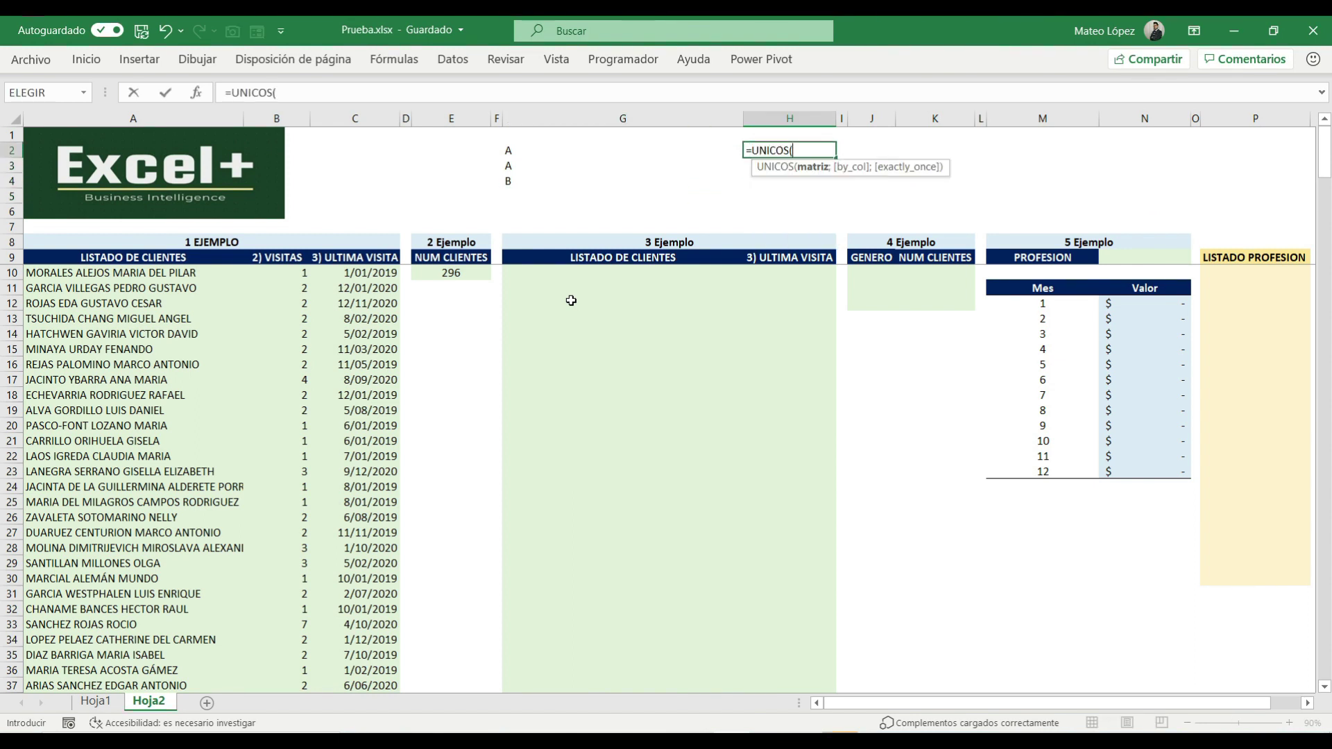
pyautogui.press('Left')
pyautogui.hotkey('shift', 'Down')
pyautogui.hotkey('shift', 'Down')
pyautogui.press('Return')
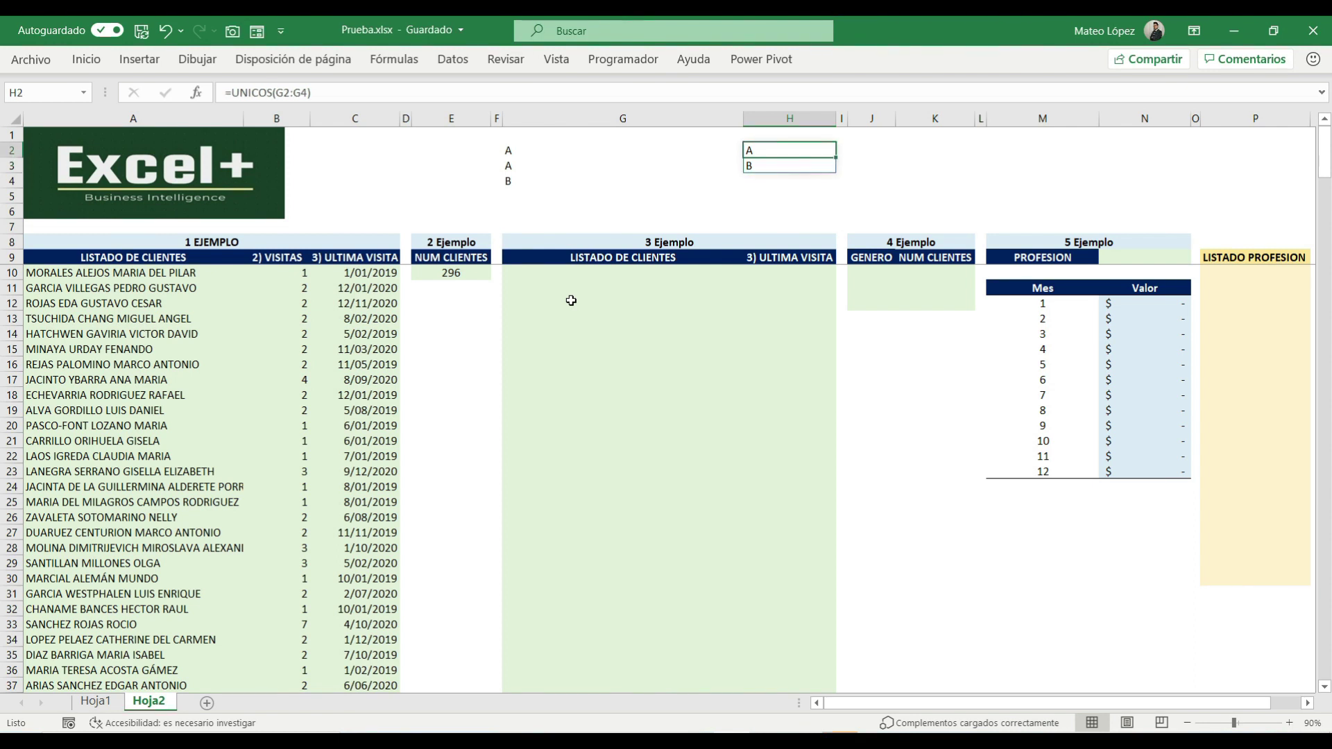
# Add 0 as the by_col argument of the H2 formula: =UNICOS(G2:G4;0).
pyautogui.click(306, 93)
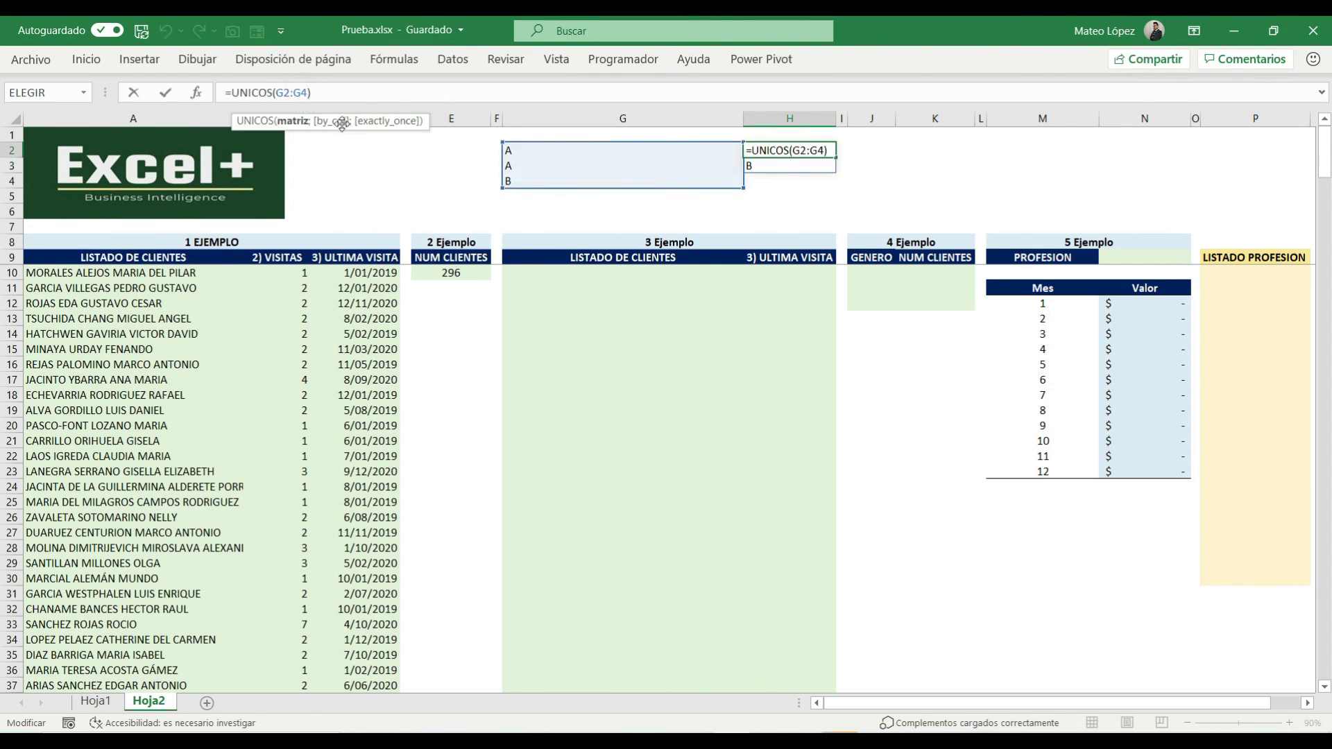
pyautogui.write(';')
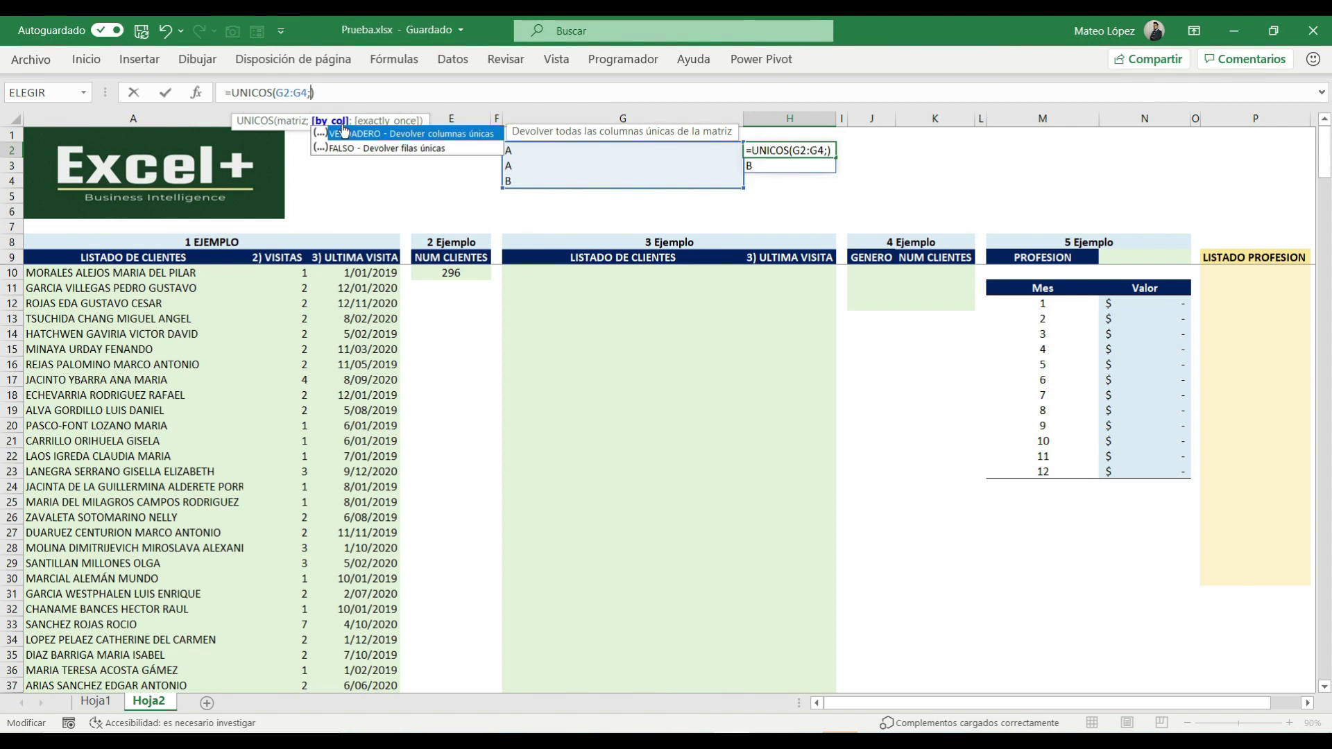
pyautogui.press('Down')
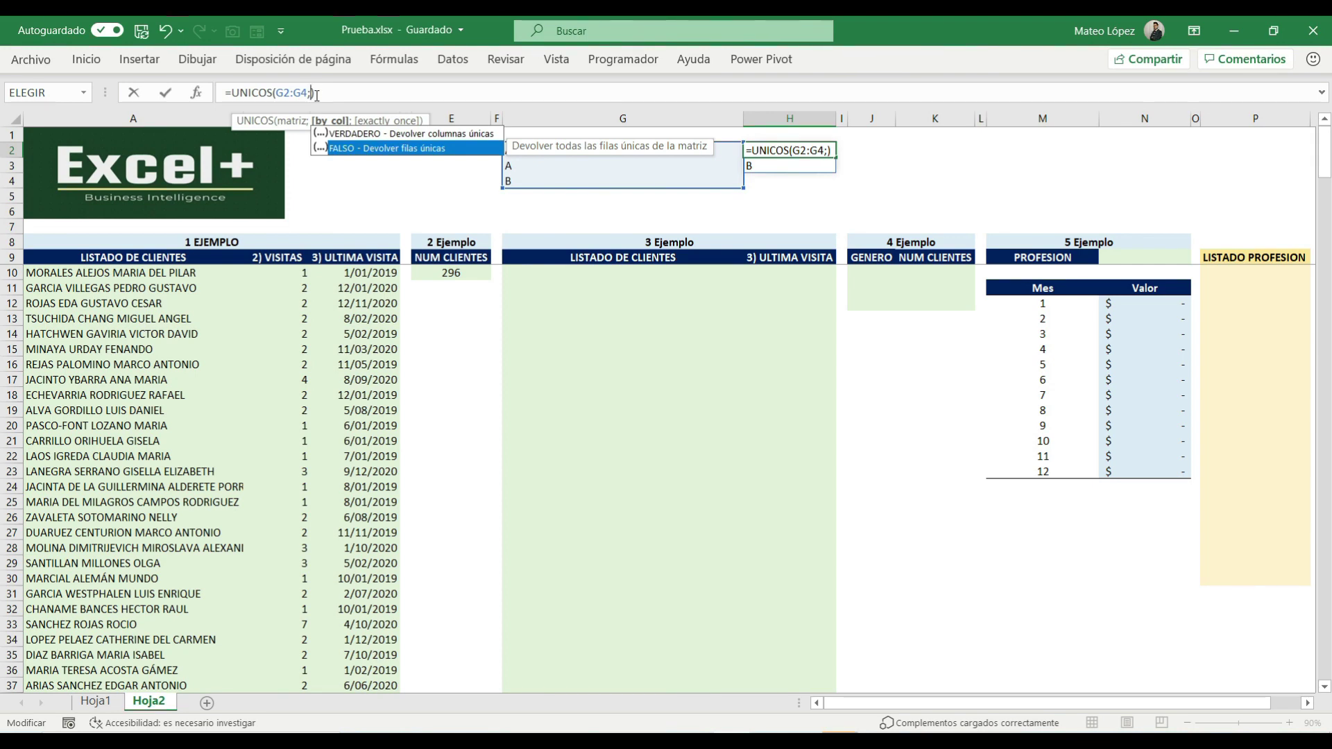
pyautogui.write('0')
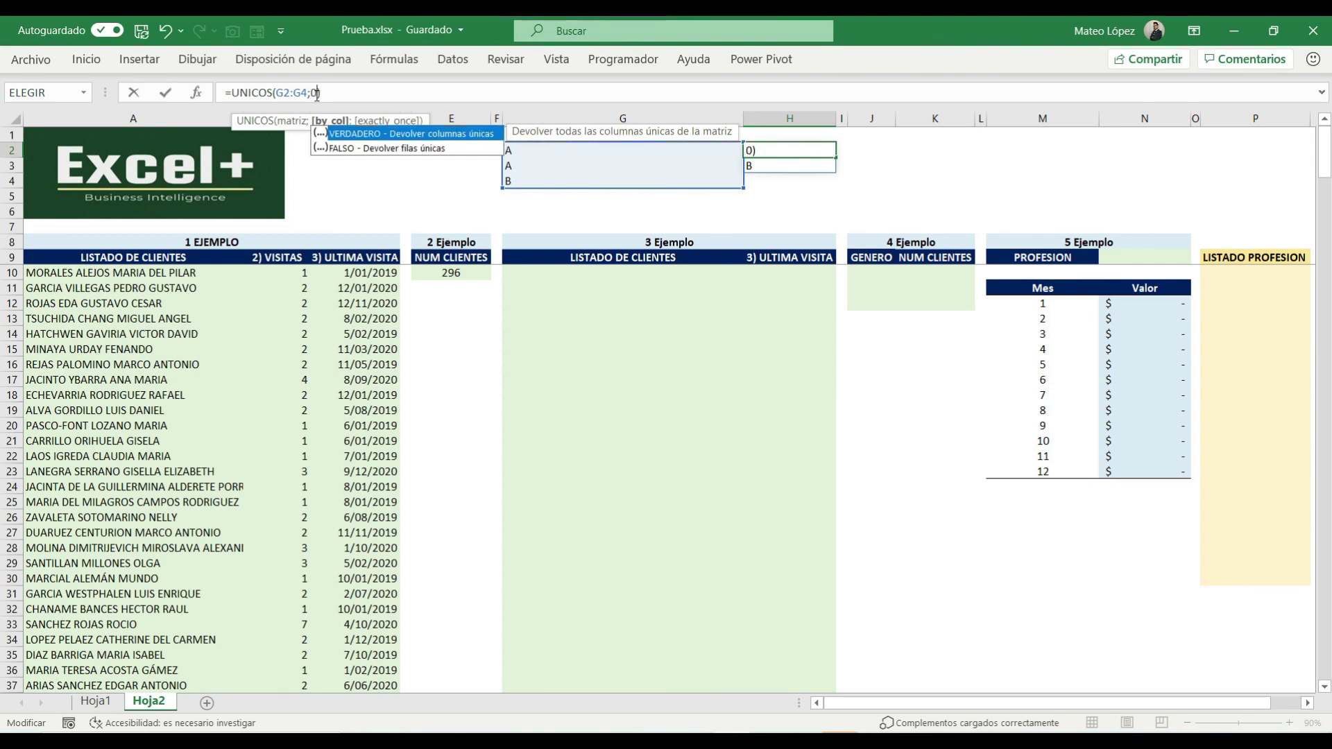
pyautogui.press('BackSpace')
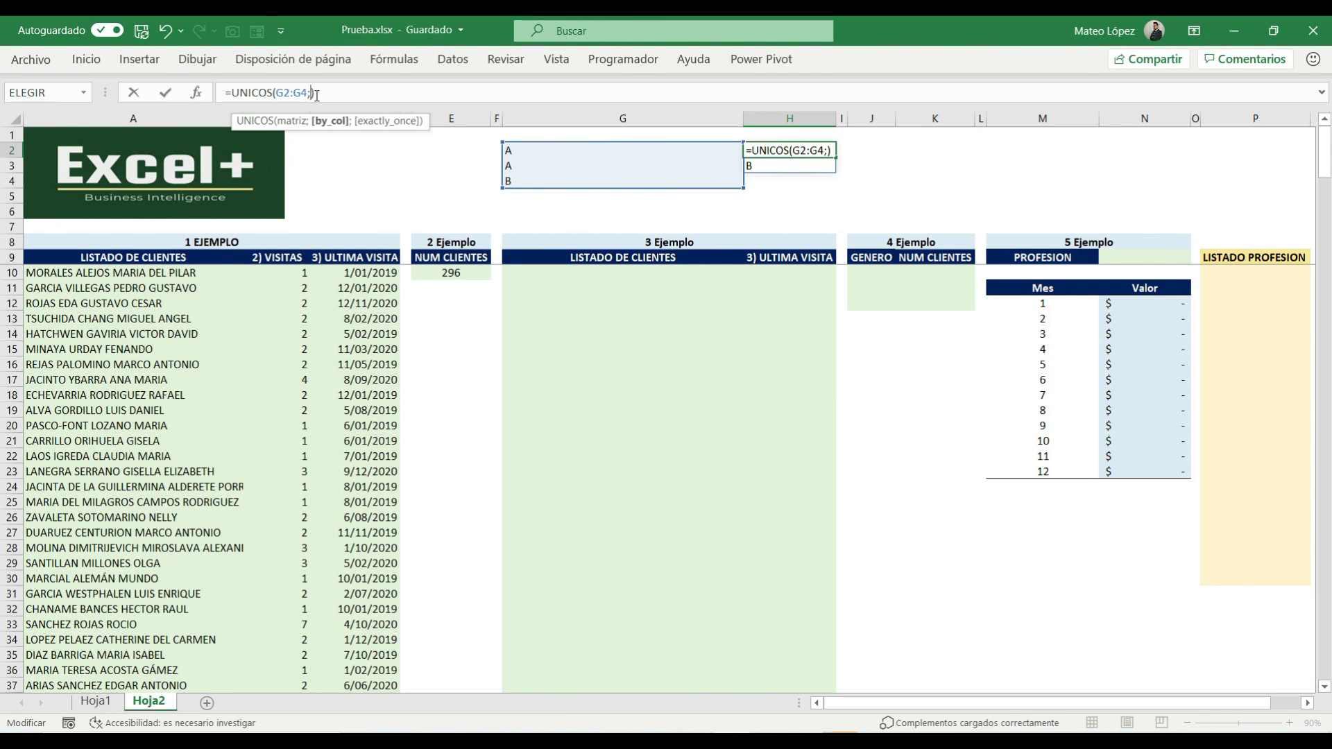
pyautogui.write('0')
pyautogui.press('Return')
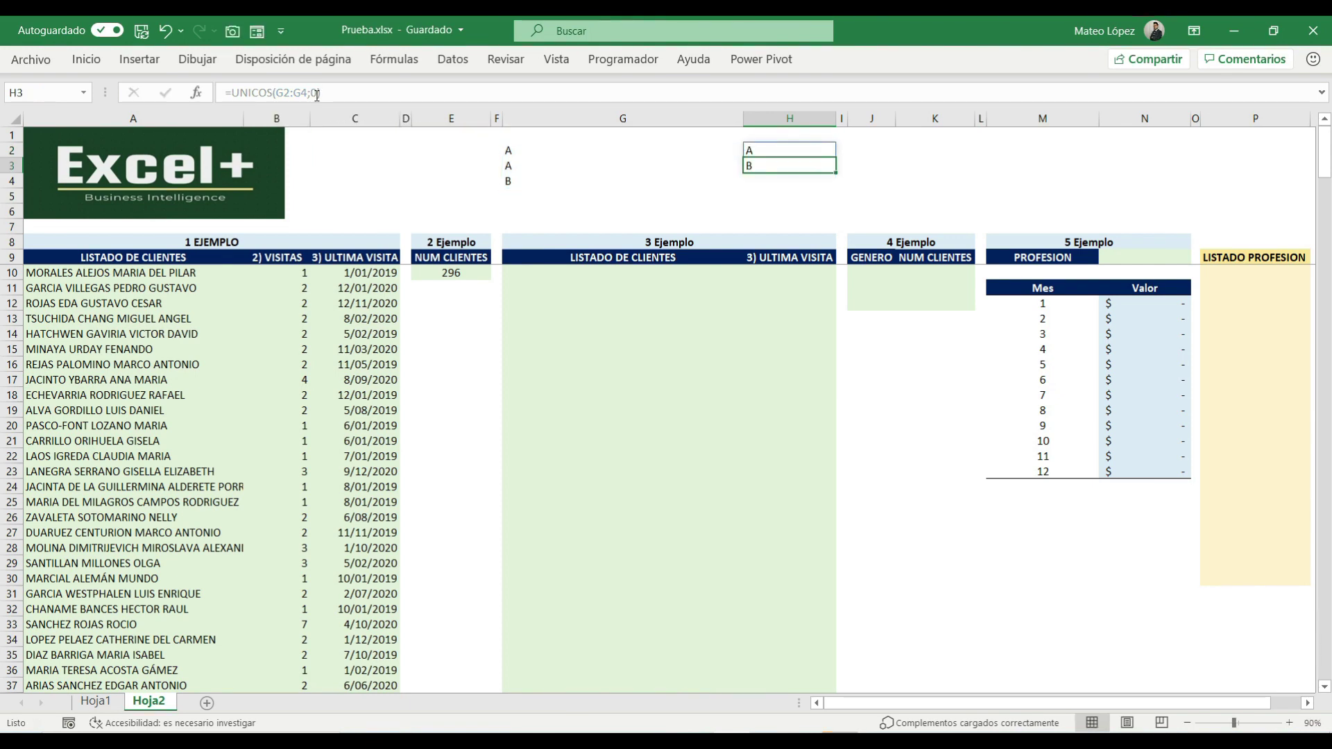
pyautogui.press('Up')
pyautogui.press('Left')
pyautogui.press('Right')
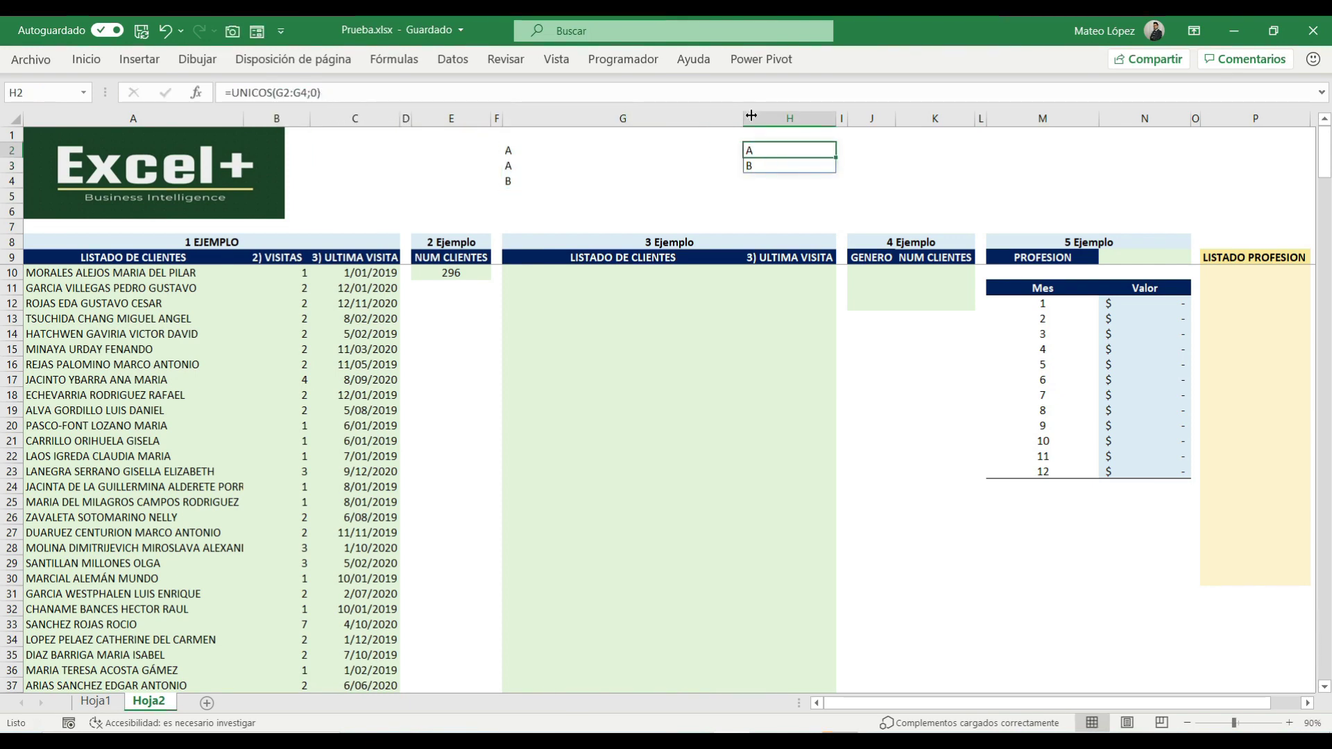
# Set by_col to FALSO and exactly_once to VERDADERO in H2: =UNICOS(G2:G4;FALSO;VERDADERO).
pyautogui.click(317, 95)
pyautogui.press('BackSpace')
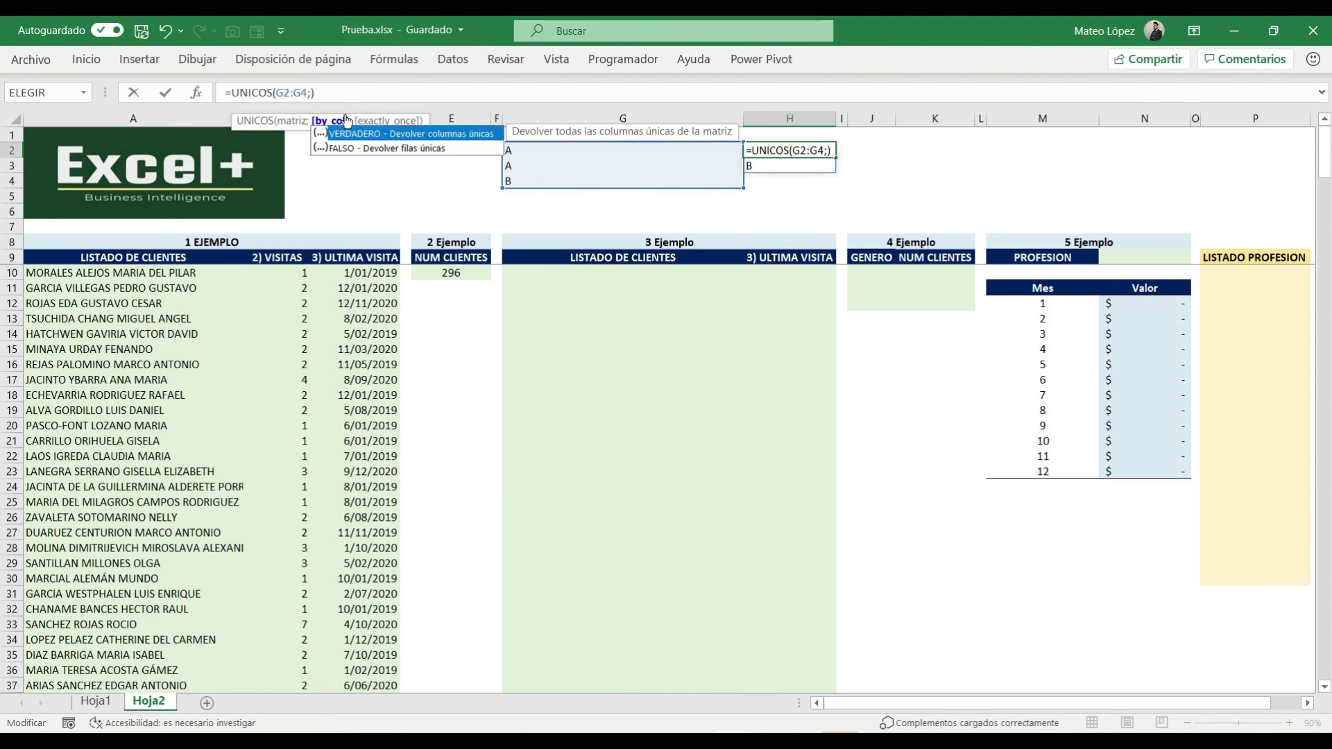
pyautogui.press('Down')
pyautogui.press('Tab')
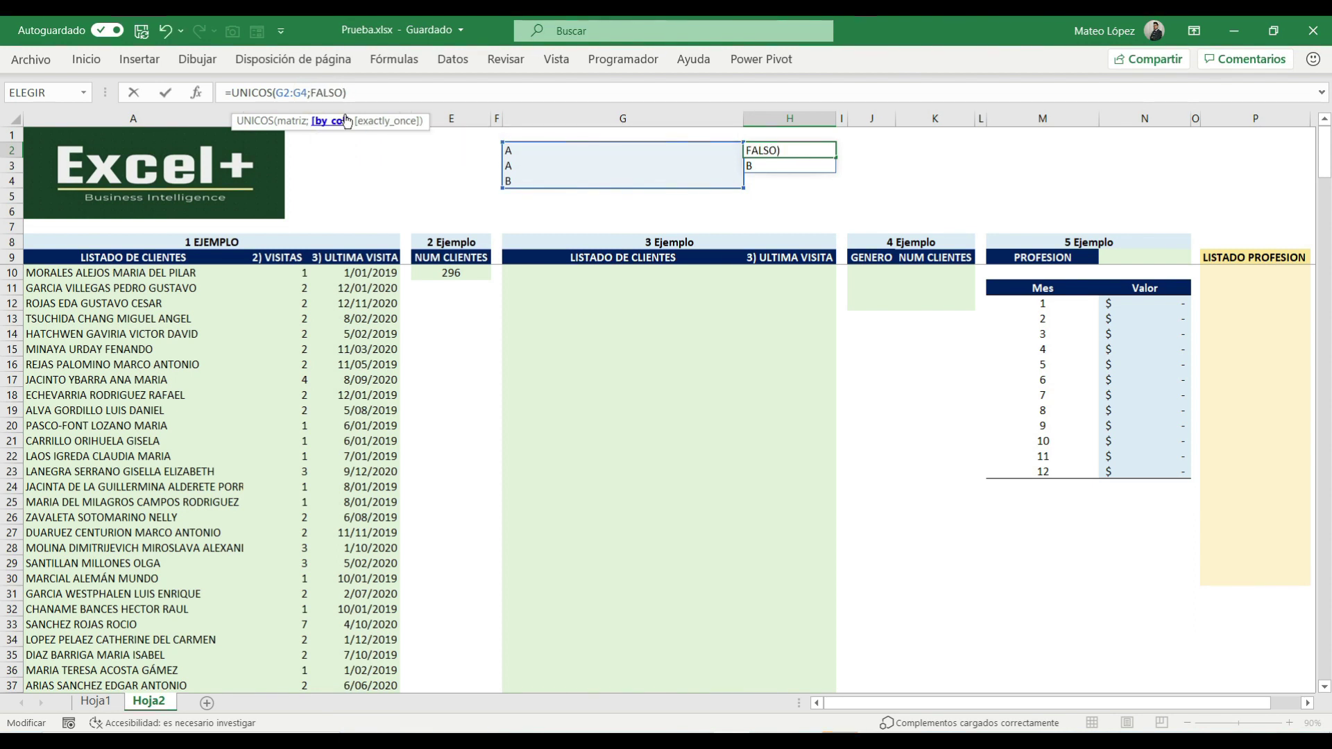
pyautogui.write(';')
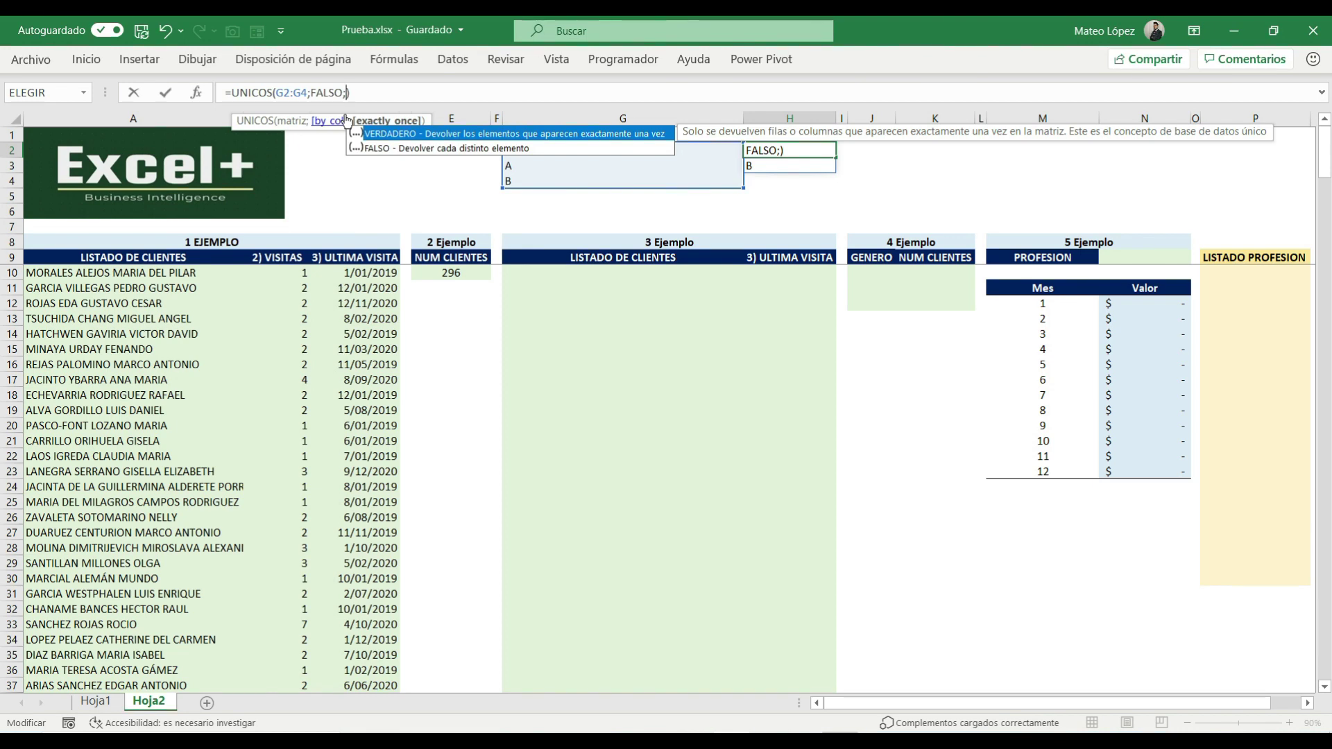
pyautogui.press('Down')
pyautogui.press('Up')
pyautogui.press('Down')
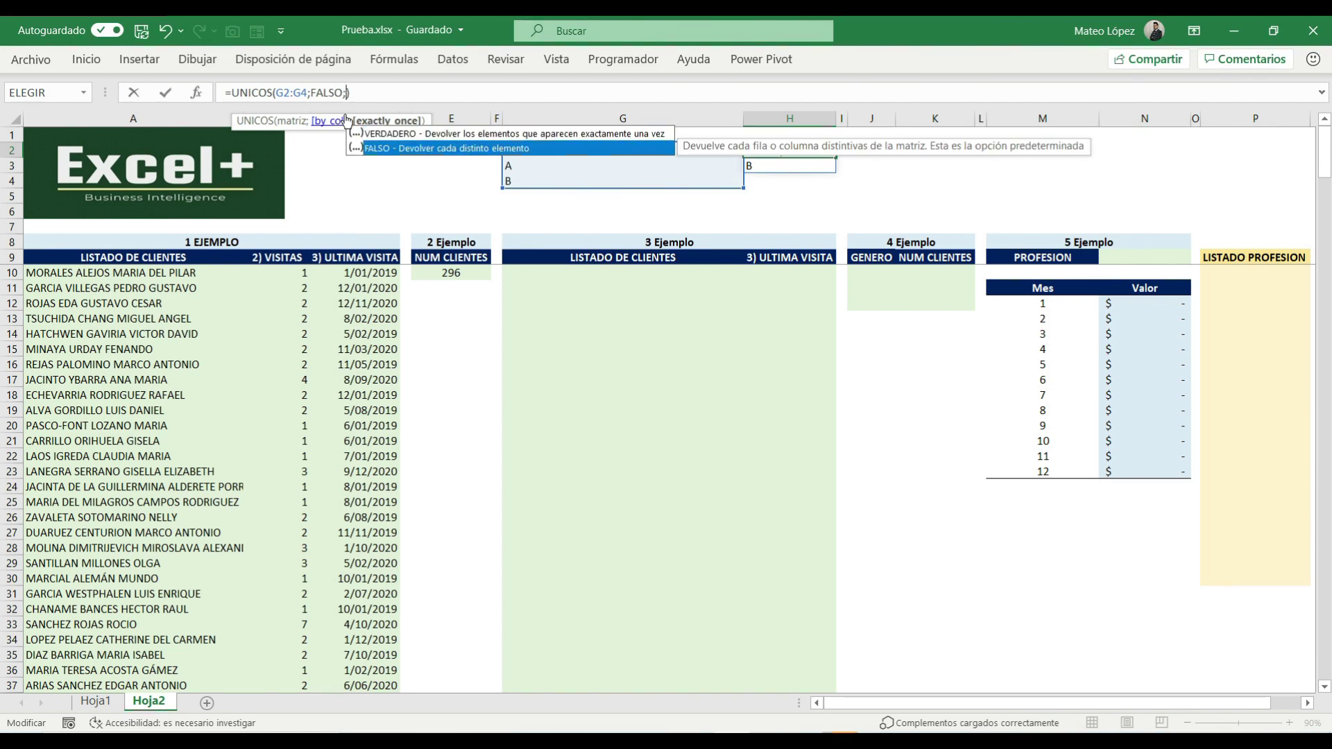
pyautogui.press('Up')
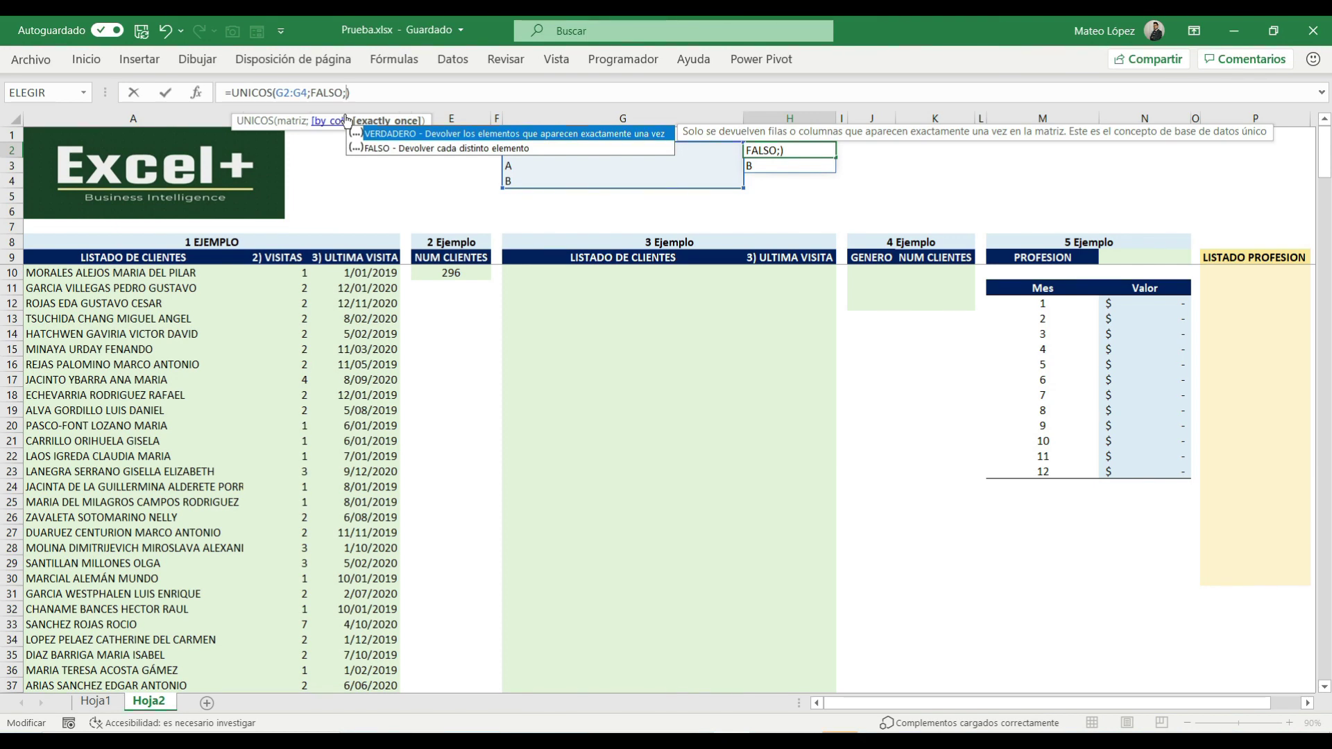
pyautogui.press('Tab')
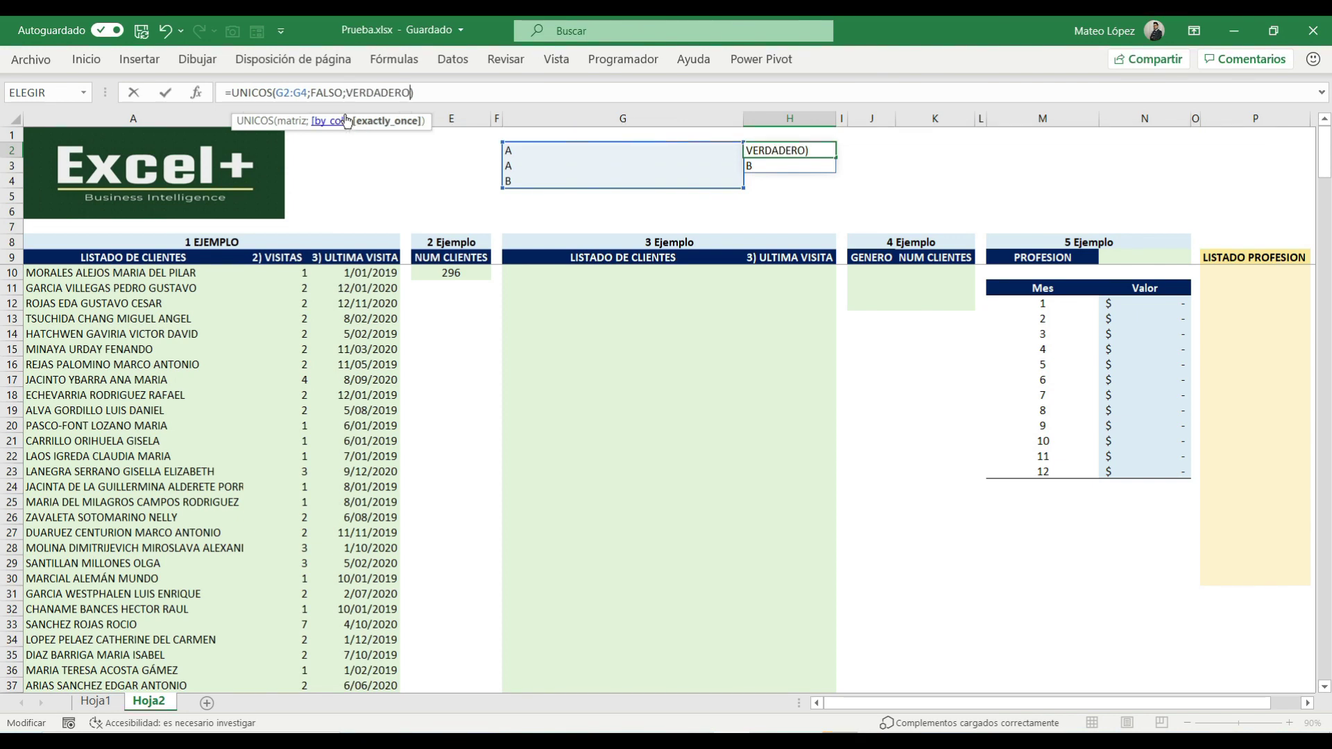
pyautogui.press('Return')
pyautogui.press('Up')
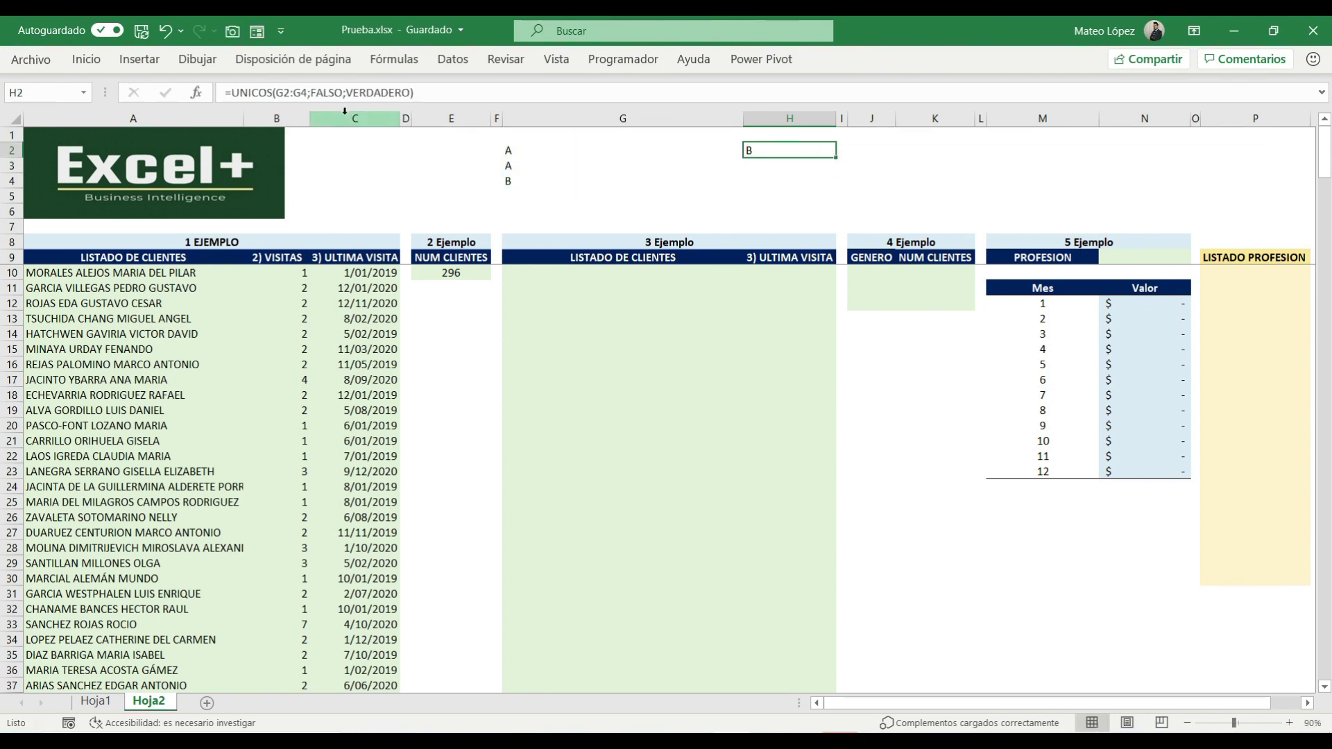
# Compare the sample values in G2:G4 with the exactly-once result in H2.
pyautogui.press('Left')
pyautogui.press('Right')
pyautogui.press('Left')
pyautogui.press('Left')
pyautogui.press('Down')
pyautogui.press('Down')
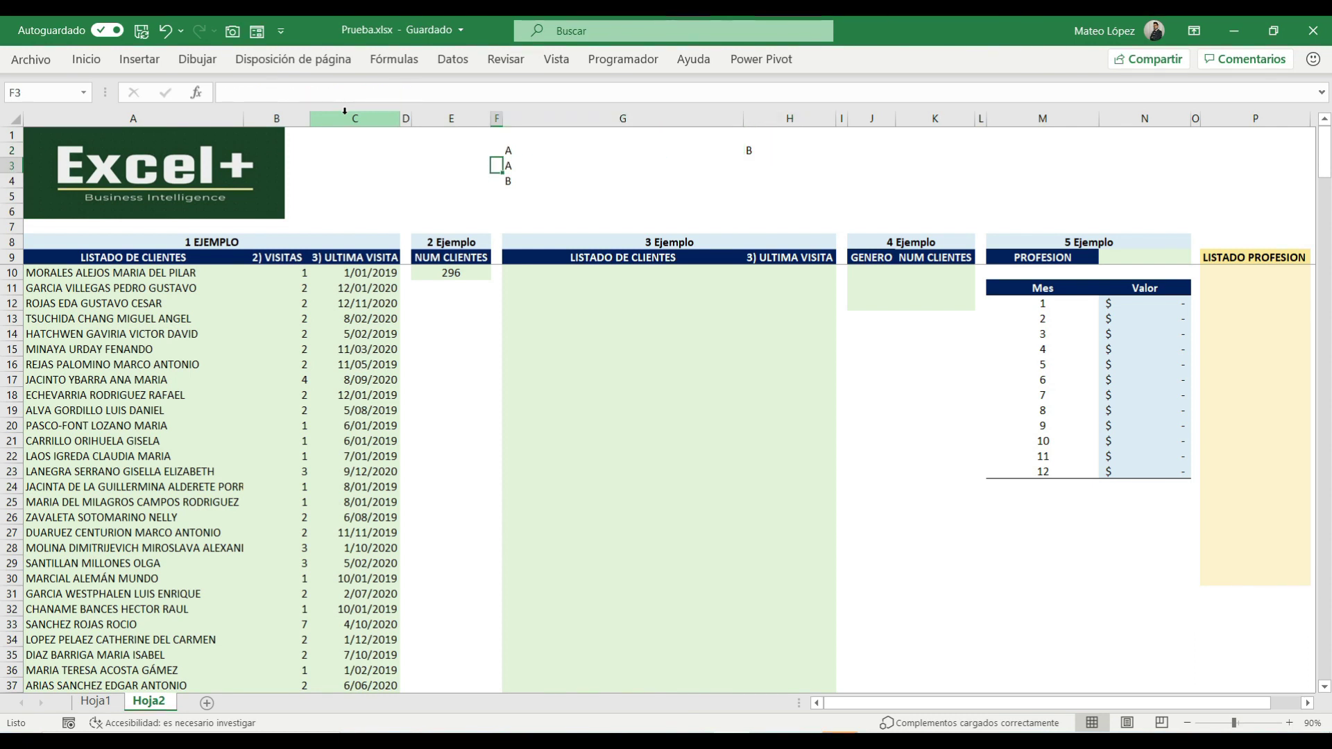
pyautogui.press('Right')
pyautogui.press('Up')
pyautogui.press('Up')
pyautogui.hotkey('shift', 'Down')
pyautogui.hotkey('shift', 'Down')
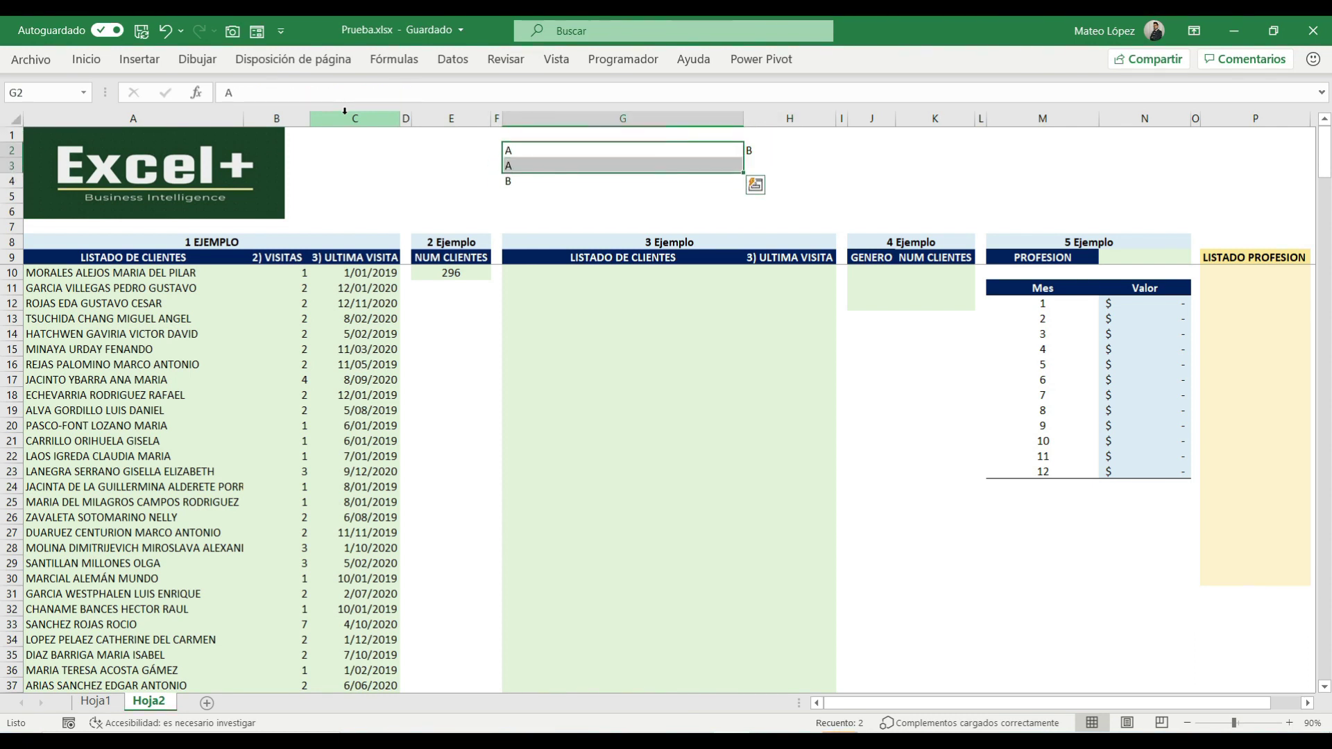
pyautogui.press('Down')
pyautogui.press('Down')
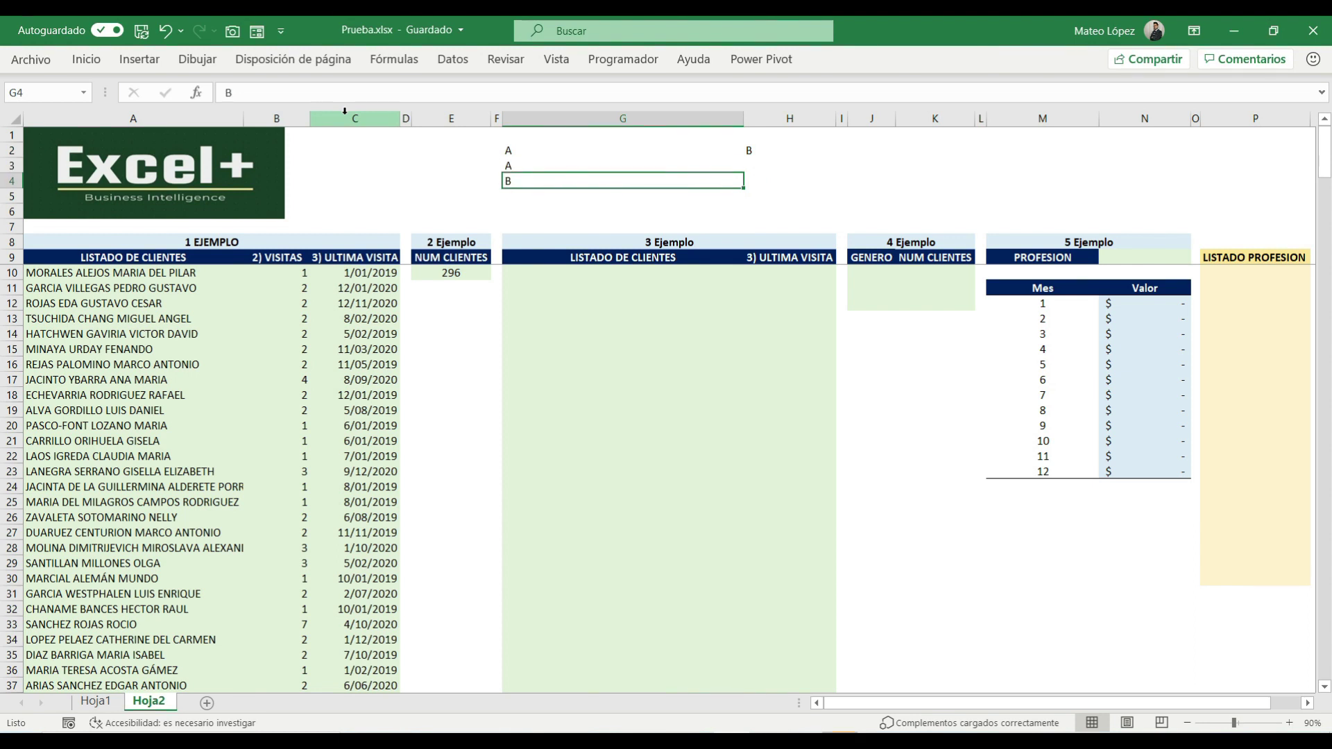
pyautogui.press('Up')
pyautogui.press('Up')
pyautogui.press('Right')
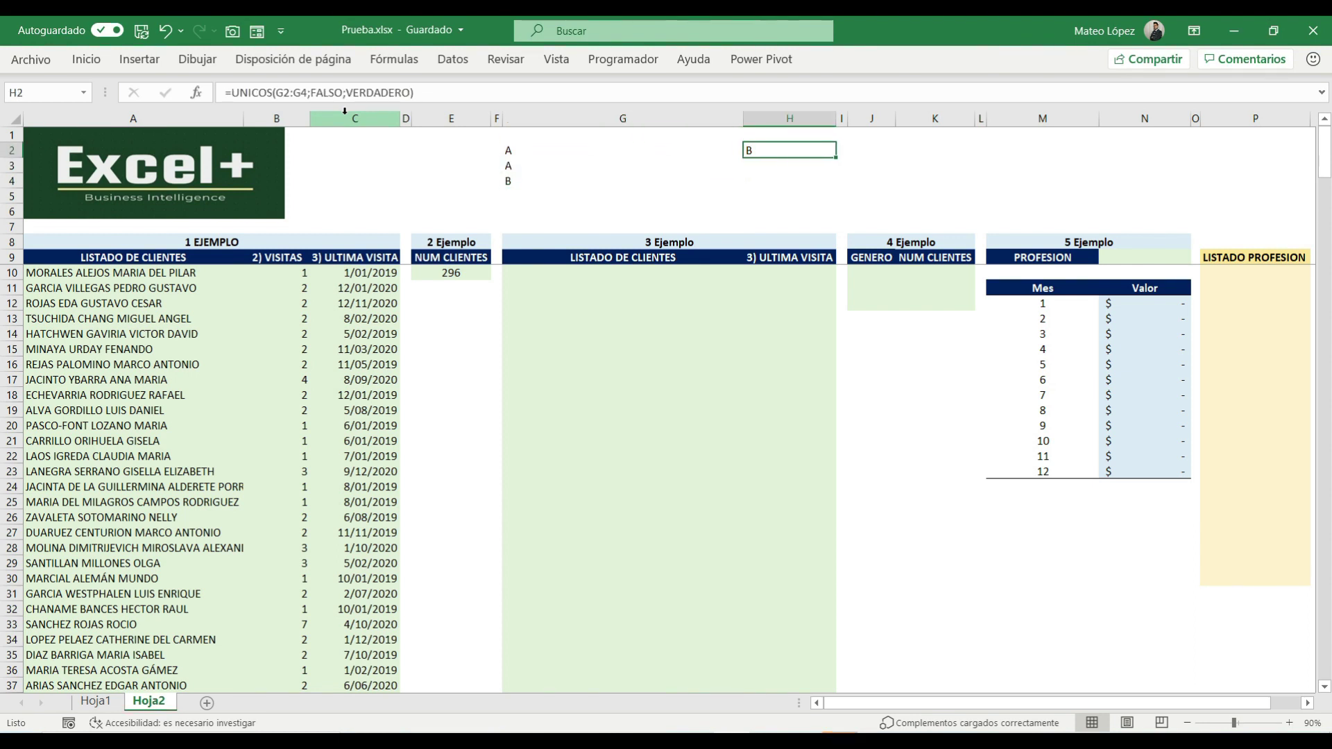
pyautogui.press('Left')
pyautogui.press('Left')
pyautogui.press('Down')
pyautogui.press('Down')
pyautogui.press('Right')
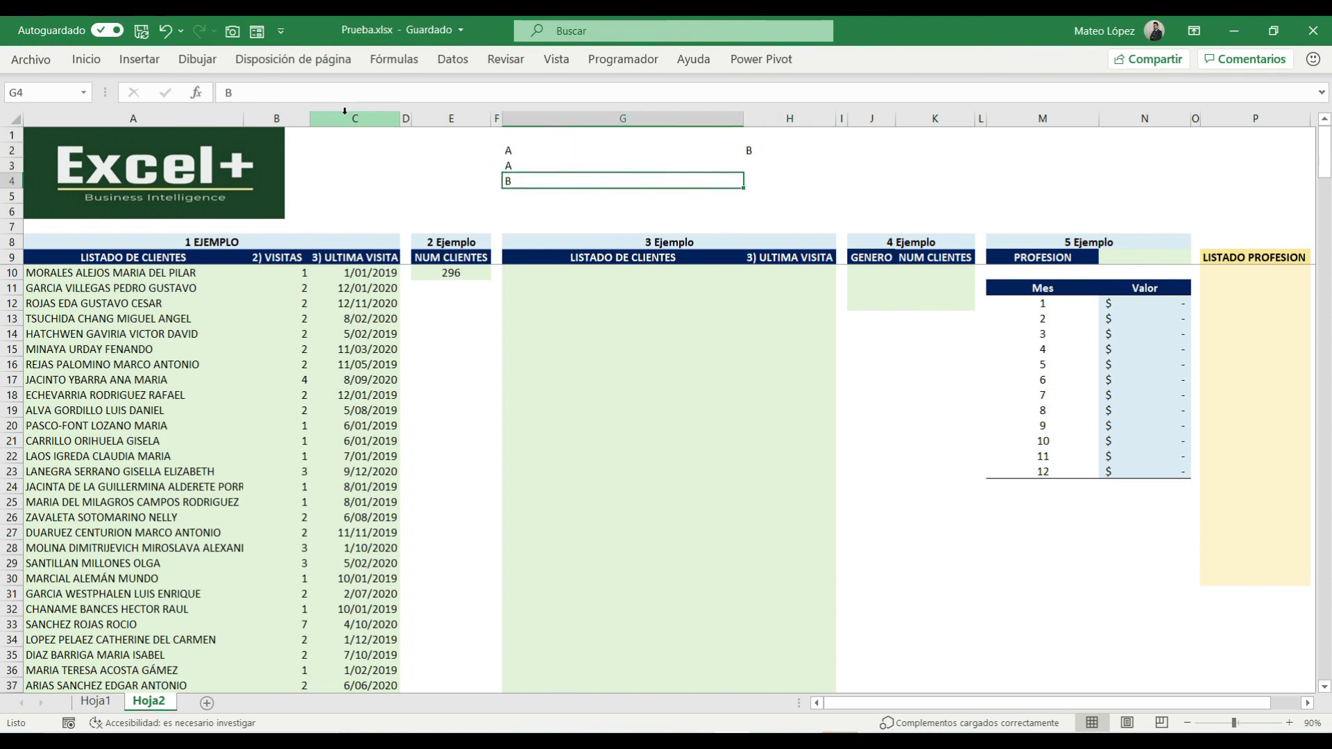
pyautogui.press('Up')
pyautogui.press('Up')
pyautogui.press('Down')
pyautogui.press('Down')
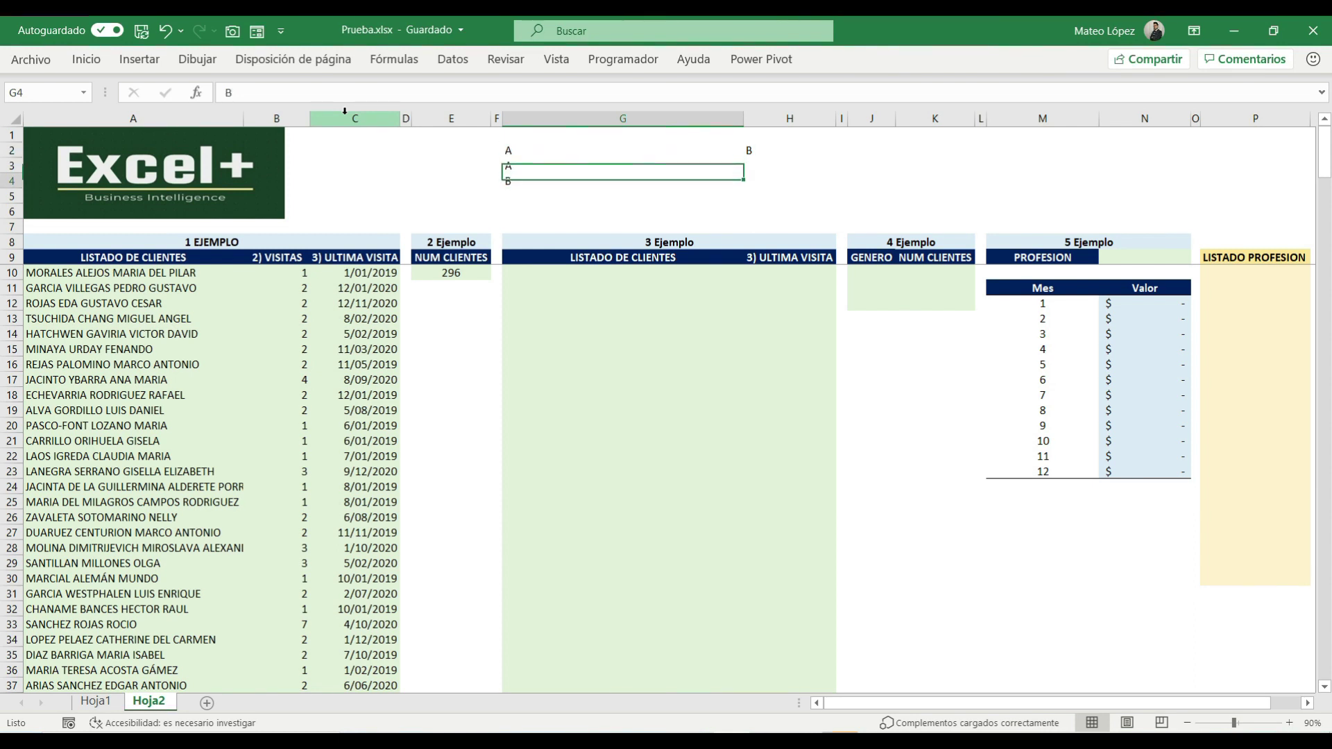
# Change the sample value in G3 to B and check the UNICOS result in H2.
pyautogui.press('Up')
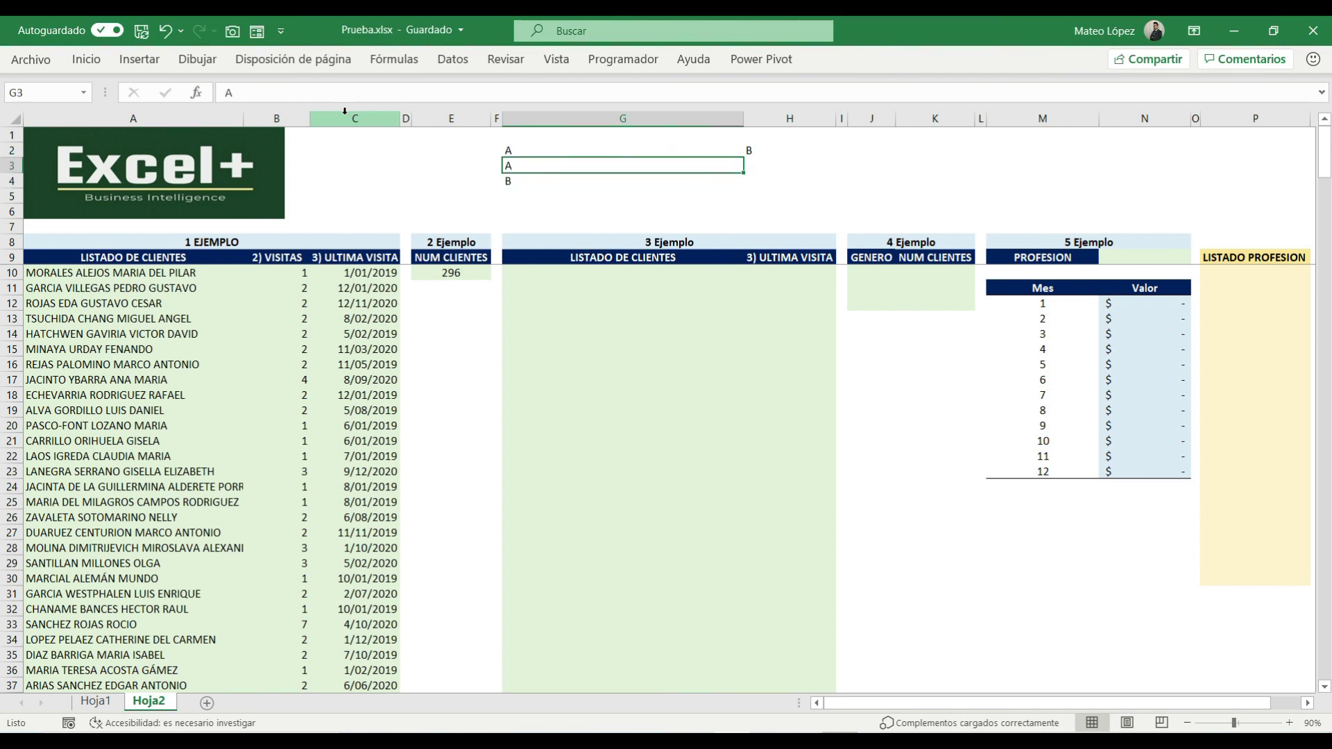
pyautogui.write('B')
pyautogui.press('Return')
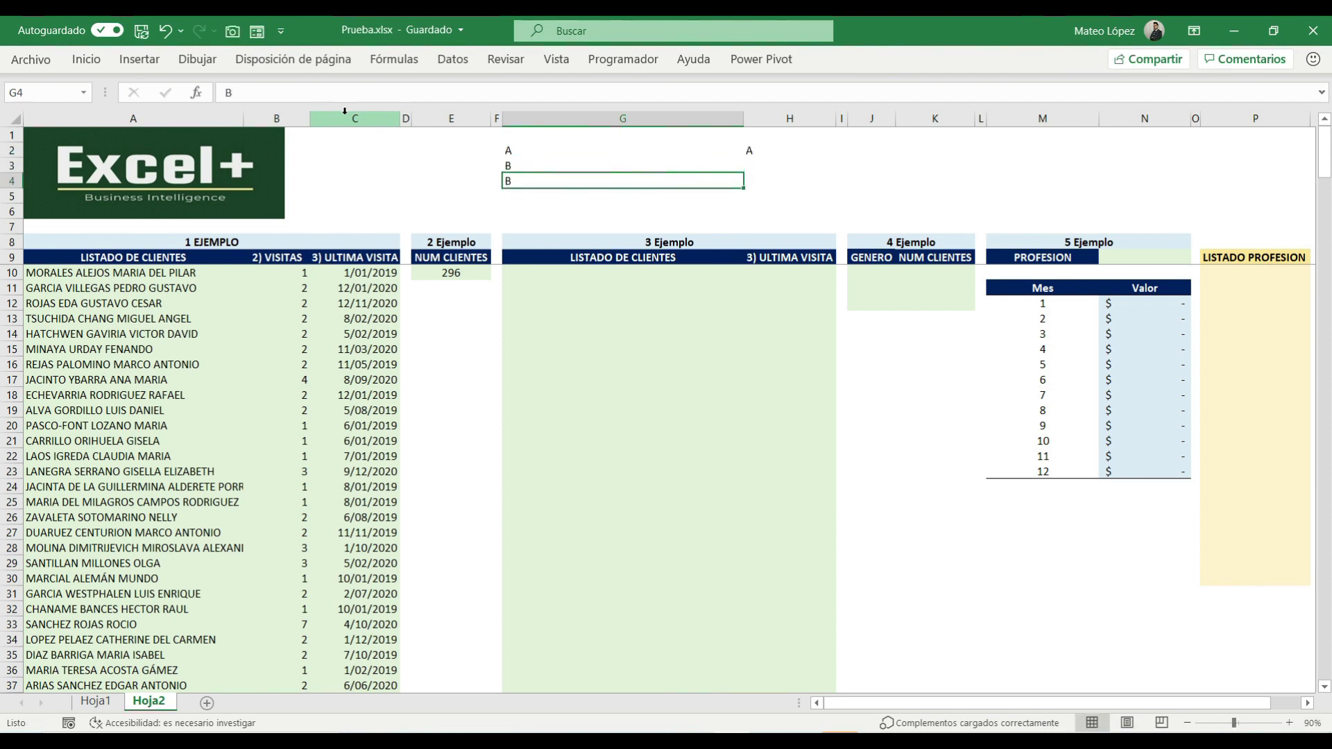
pyautogui.press('Up')
pyautogui.press('Up')
pyautogui.press('Right')
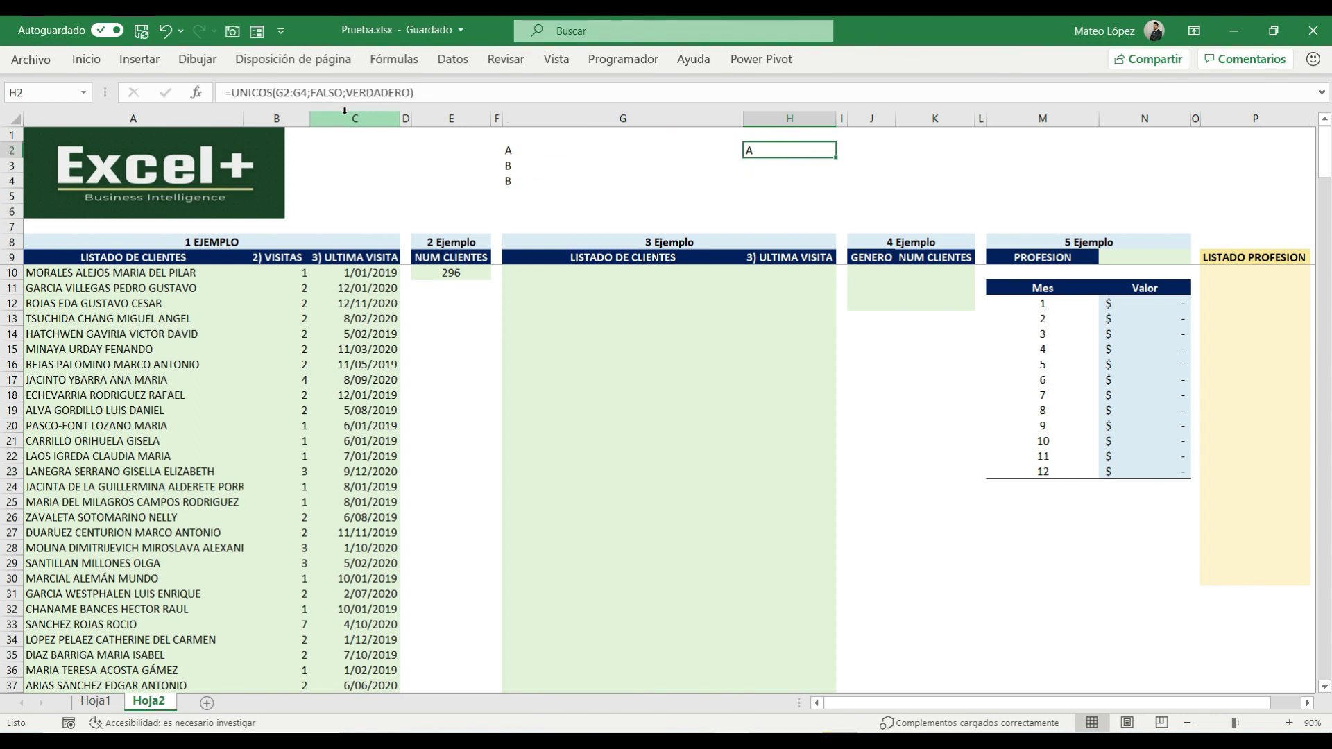
# Clear the sample values and the trial UNICOS formula from G2:H4.
pyautogui.press('Left')
pyautogui.hotkey('shift', 'Right')
pyautogui.hotkey('shift', 'Down')
pyautogui.hotkey('shift', 'Down')
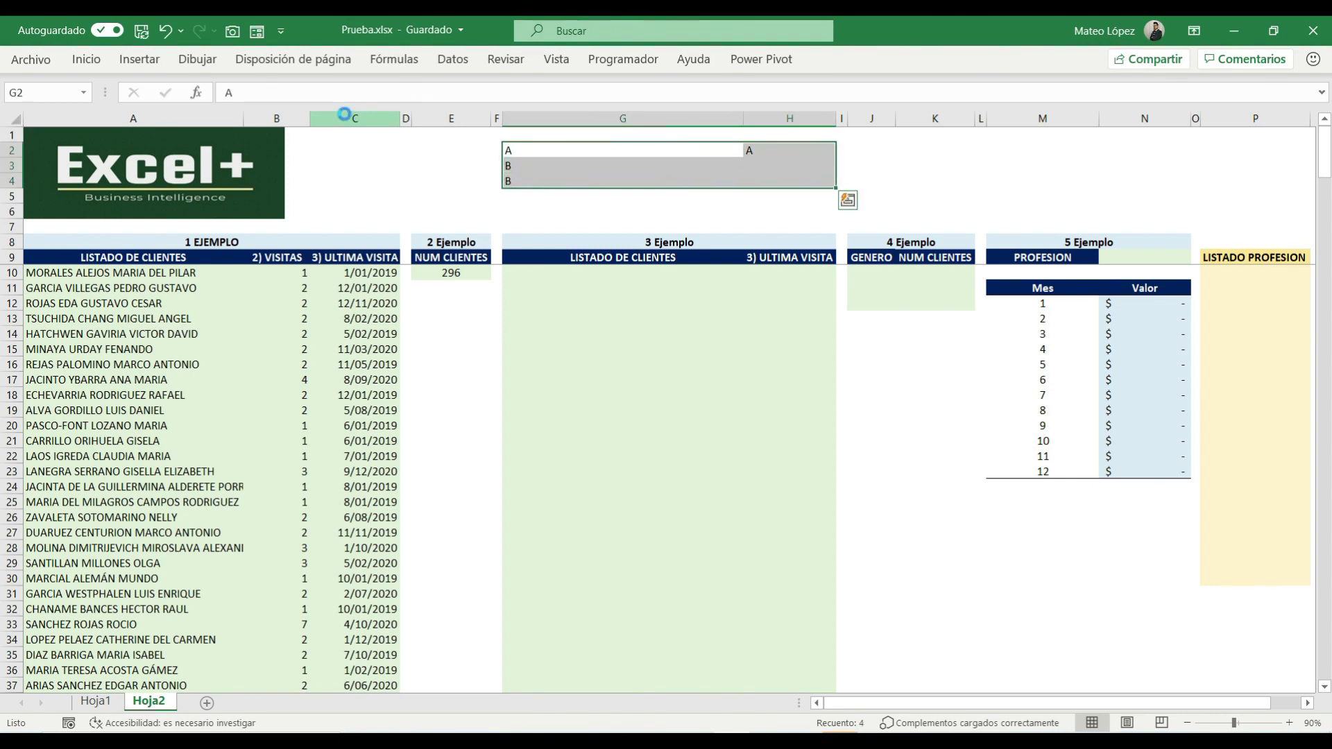
pyautogui.press('Delete')
# Start a UNICOS formula in G10 with Tabla1[APELLIDOS Y NOMBRES DEL CLIENTE] as its array.
pyautogui.press('Down')
pyautogui.press('Down')
pyautogui.press('Down')
pyautogui.press('Down')
pyautogui.press('Down')
pyautogui.press('Down')
pyautogui.press('Down')
pyautogui.press('Down')
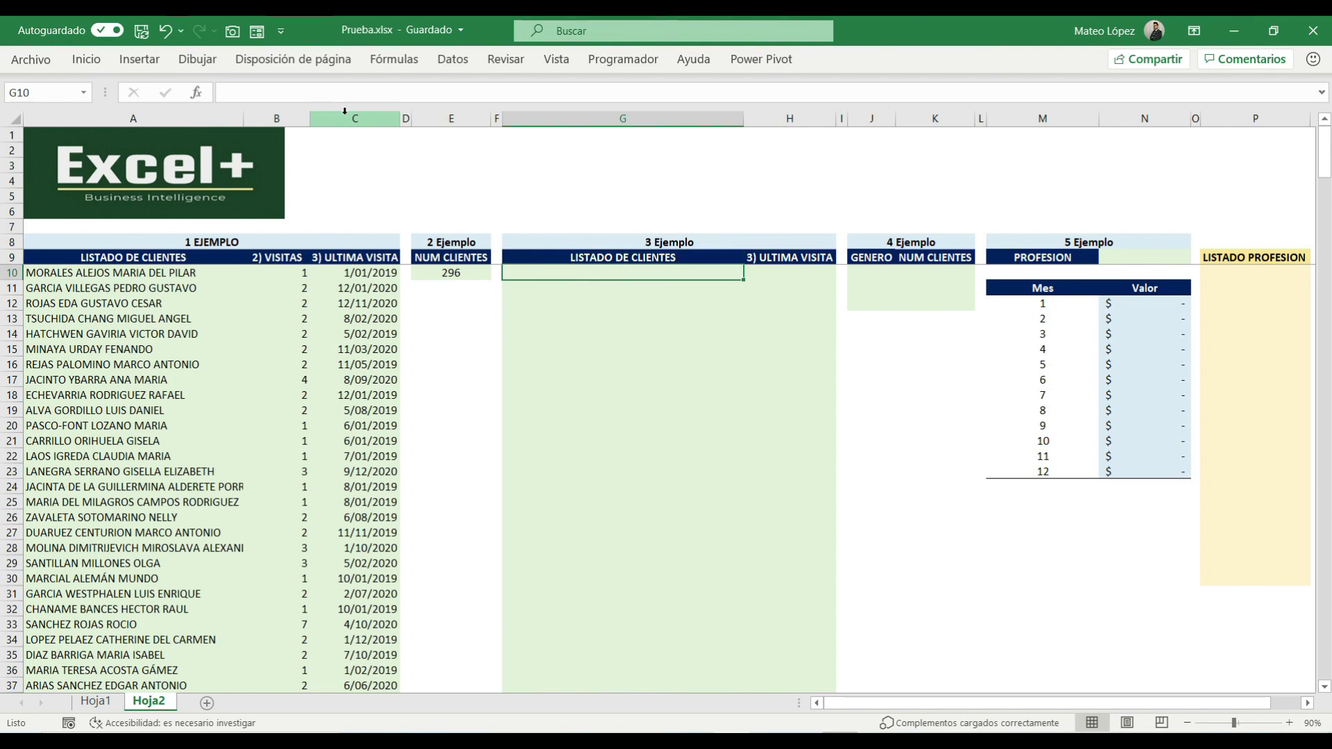
pyautogui.write('=UNI')
pyautogui.press('Down')
pyautogui.press('Down')
pyautogui.press('Tab')
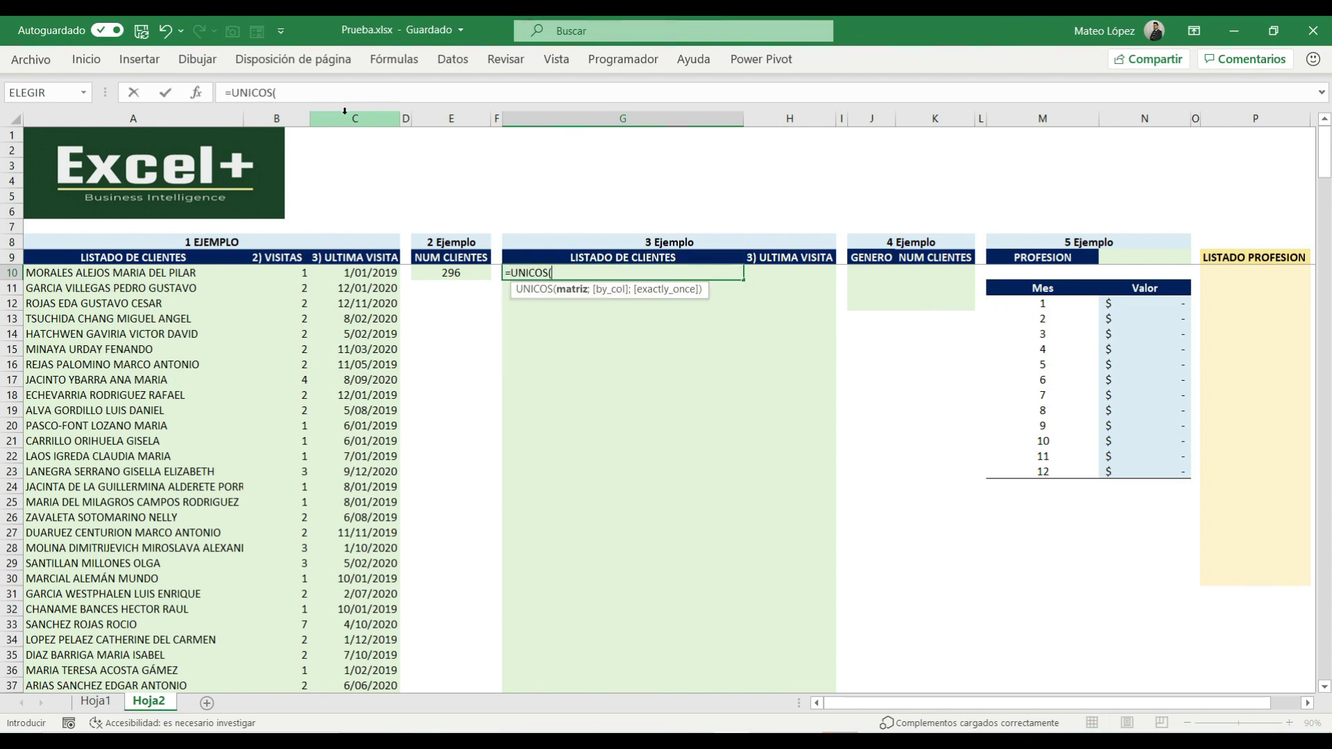
pyautogui.write('T')
pyautogui.press('Tab')
pyautogui.write('[')
pyautogui.press('Down')
pyautogui.press('Down')
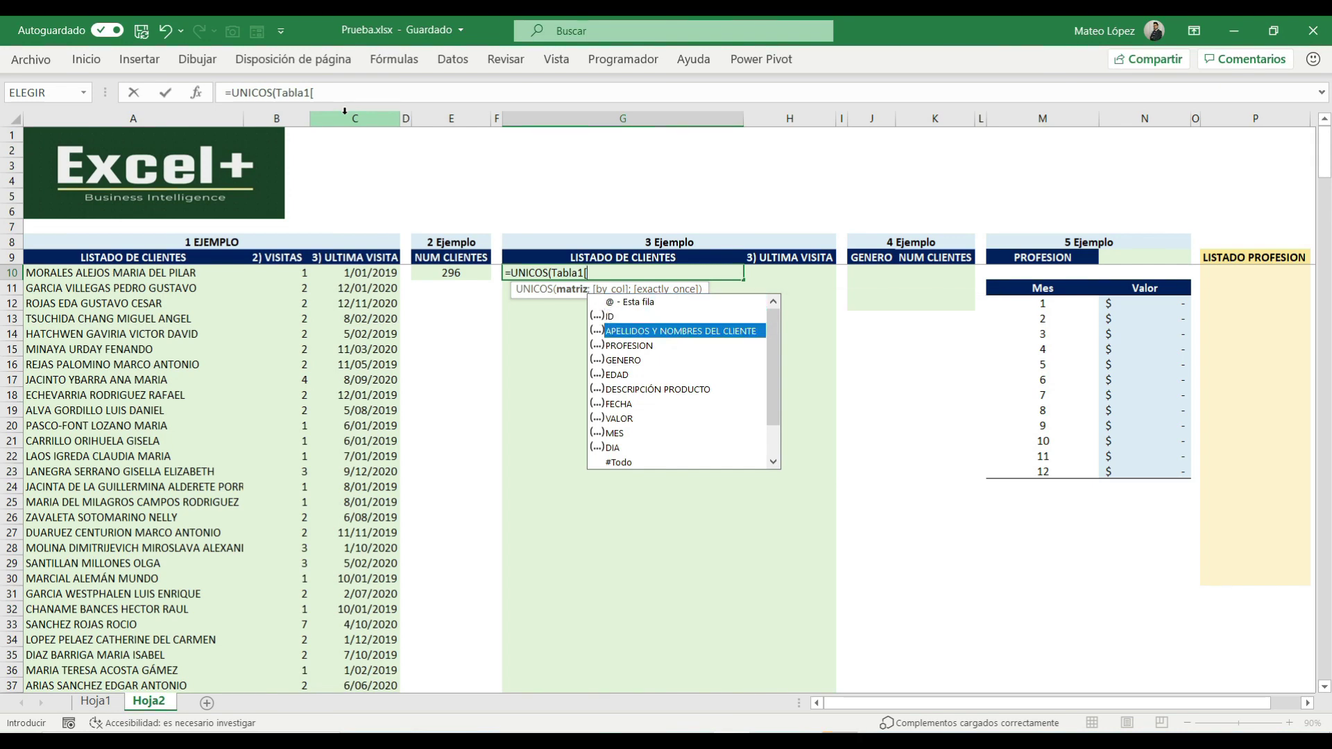
pyautogui.press('Tab')
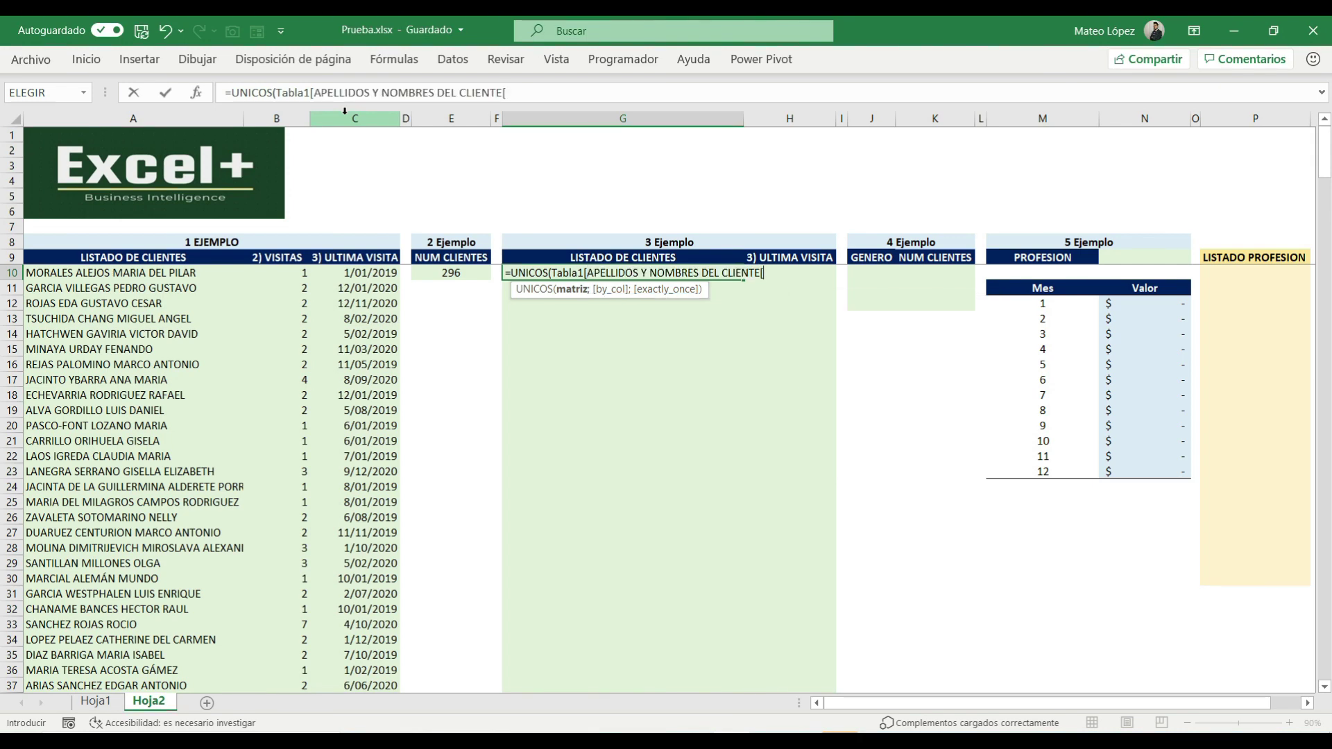
# Leave by_col empty, set exactly_once to VERDADERO and enter the formula in G10: =UNICOS(Tabla1[APELLIDOS Y NOMBRES DEL CLIENTE];;VERDADERO).
pyautogui.write('];;')
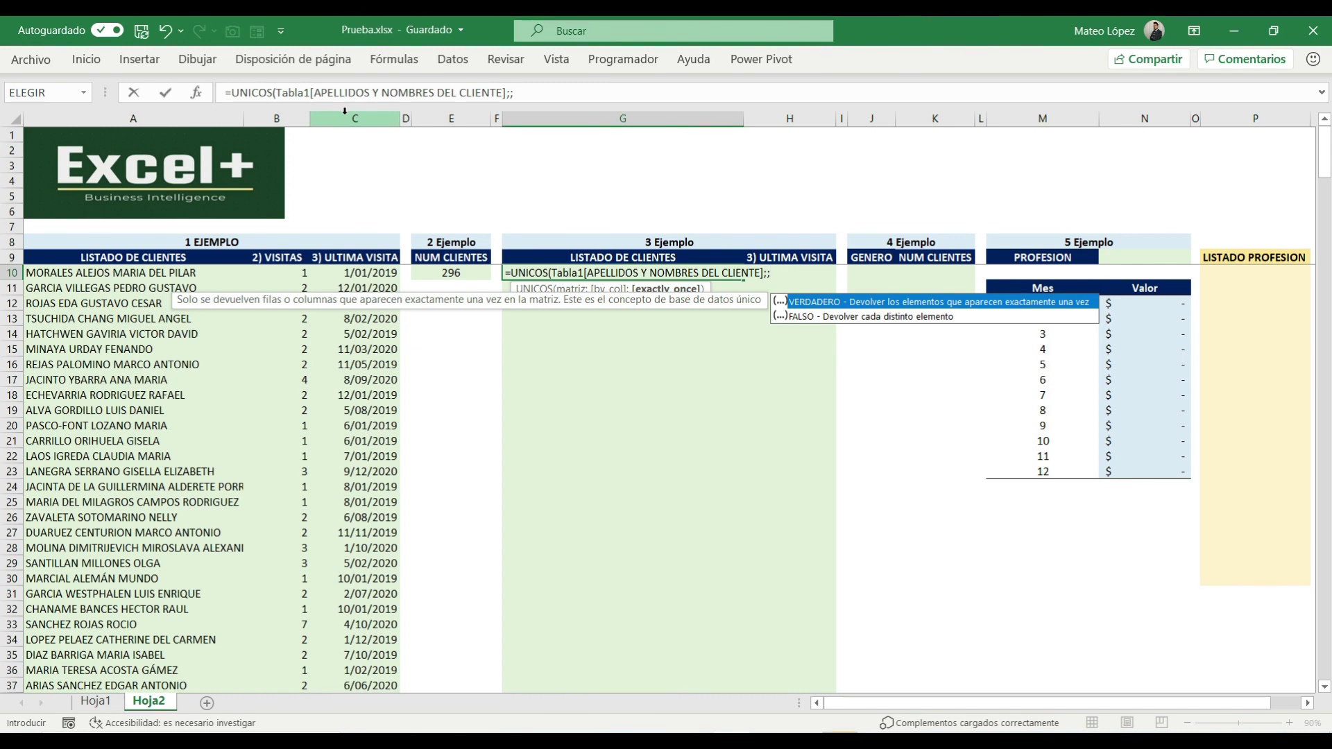
pyautogui.press('Down')
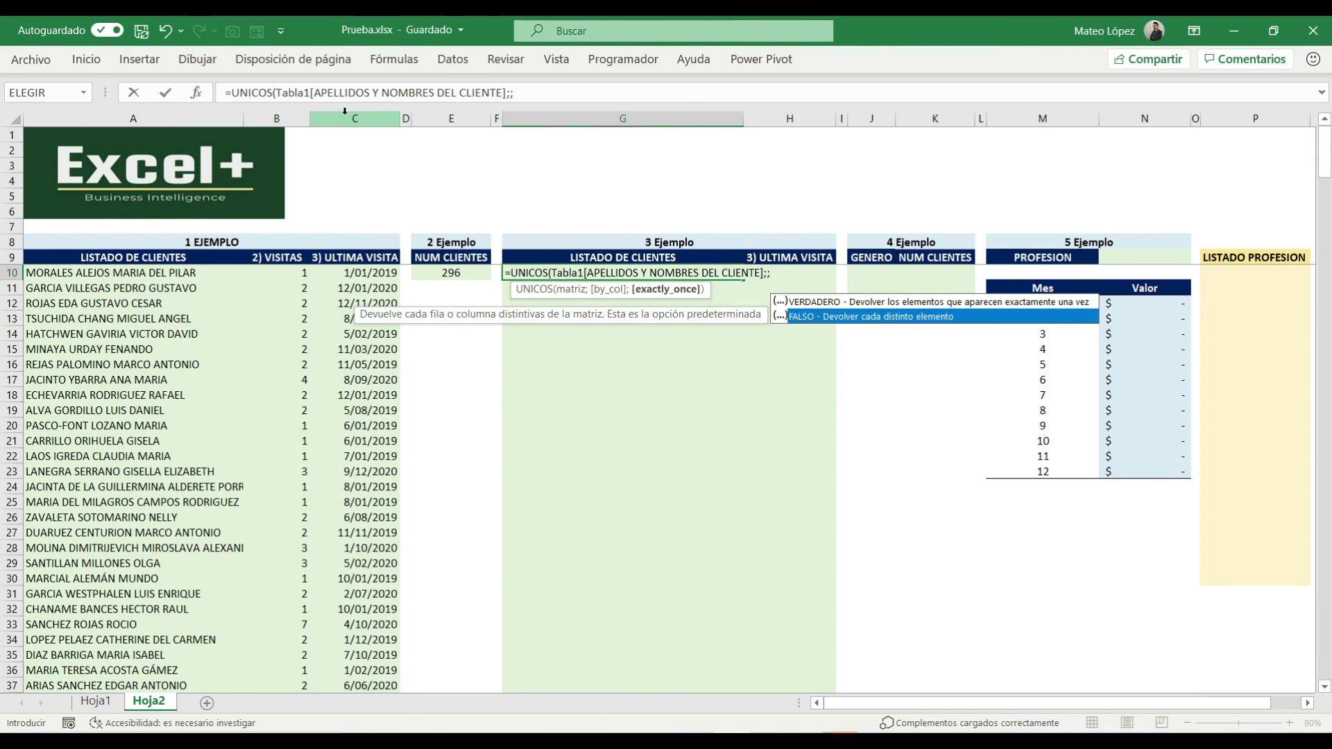
pyautogui.press('Up')
pyautogui.press('Tab')
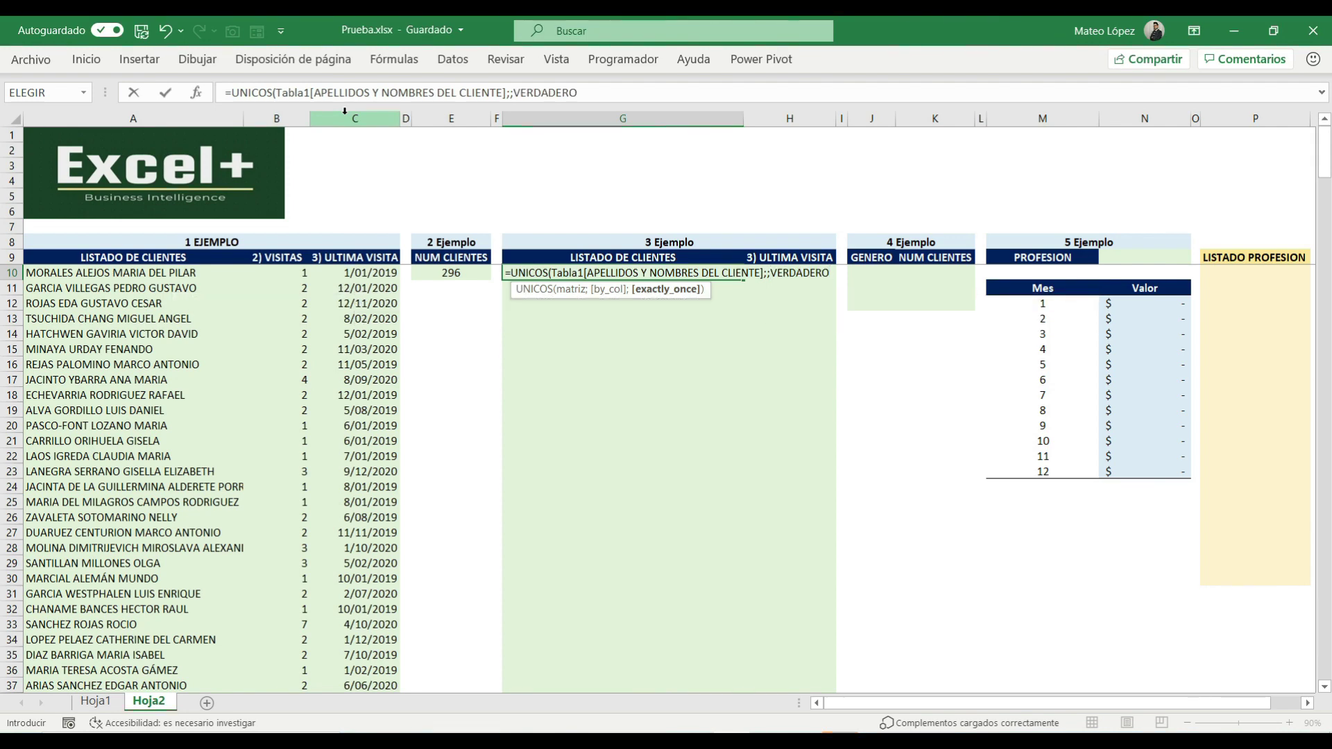
pyautogui.write(')')
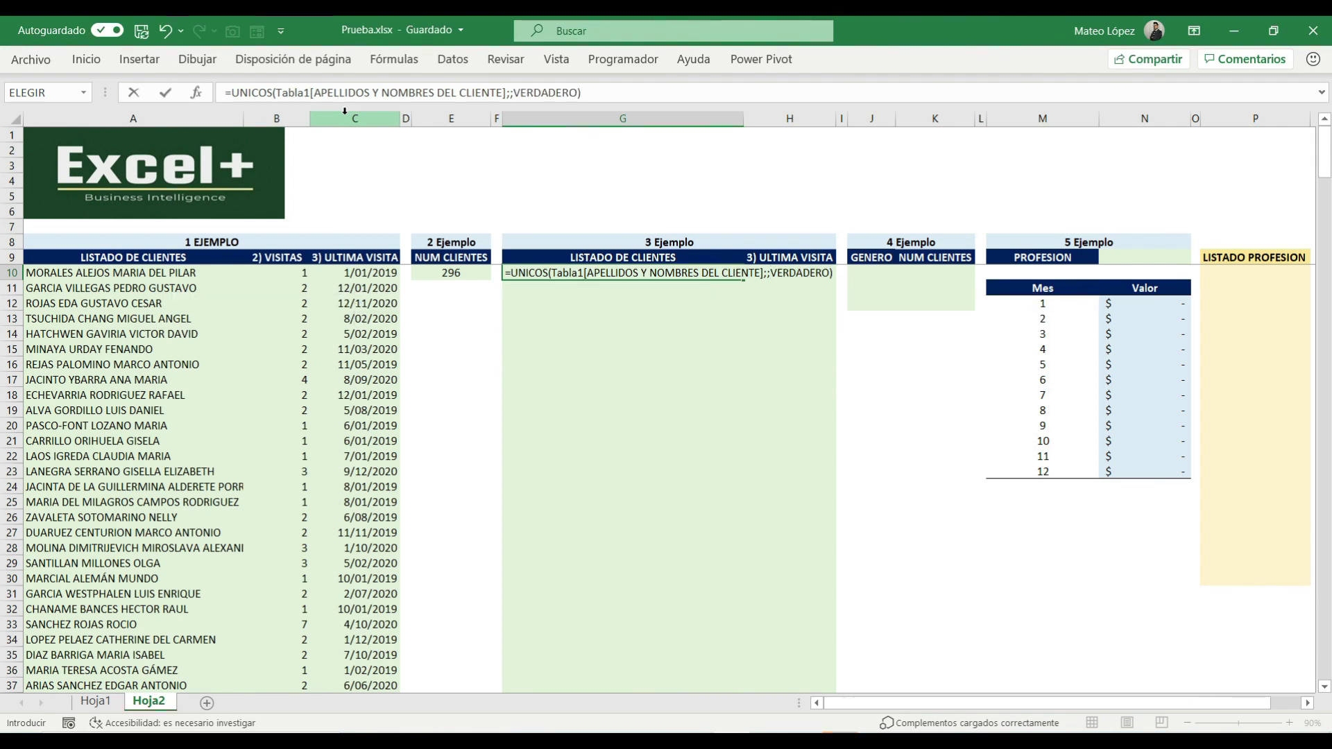
pyautogui.press('Tab')
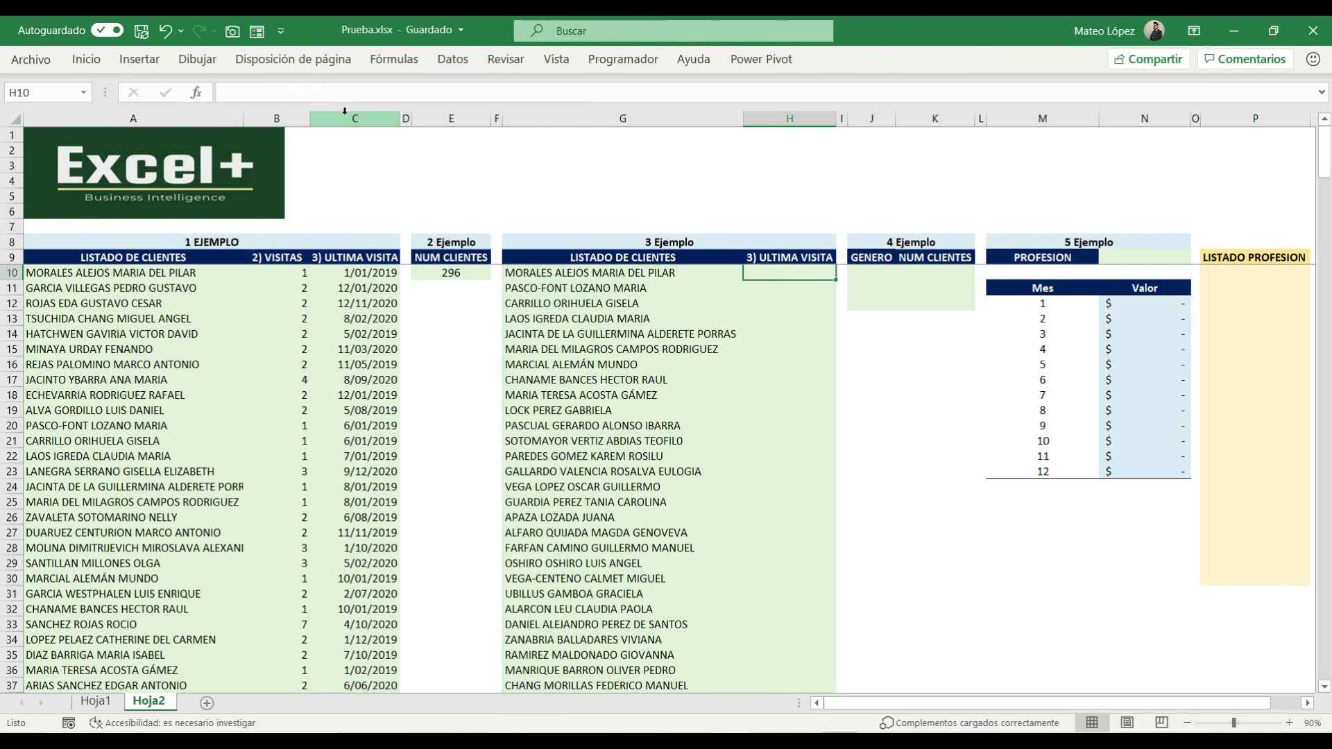
# Compare the one-time client list in column G with the clients and visit counts of example 1.
pyautogui.press('Left')
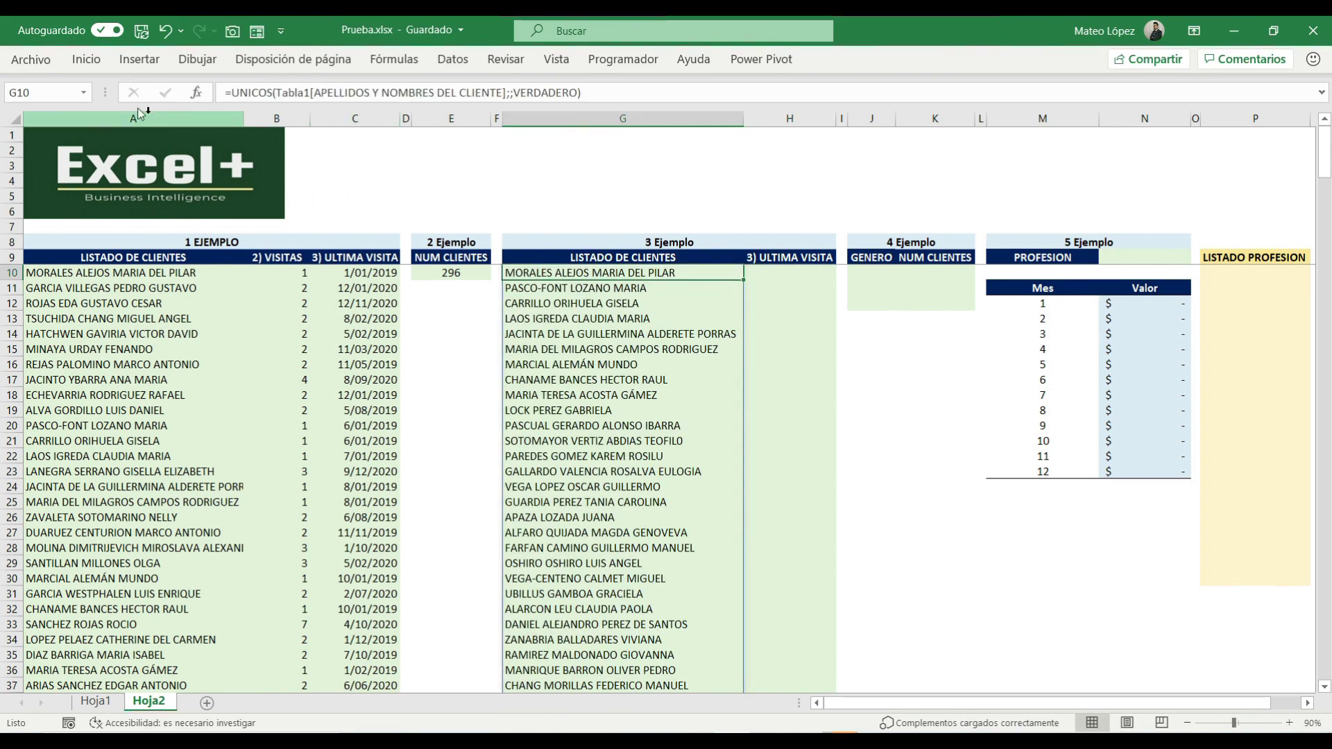
pyautogui.click(70, 277)
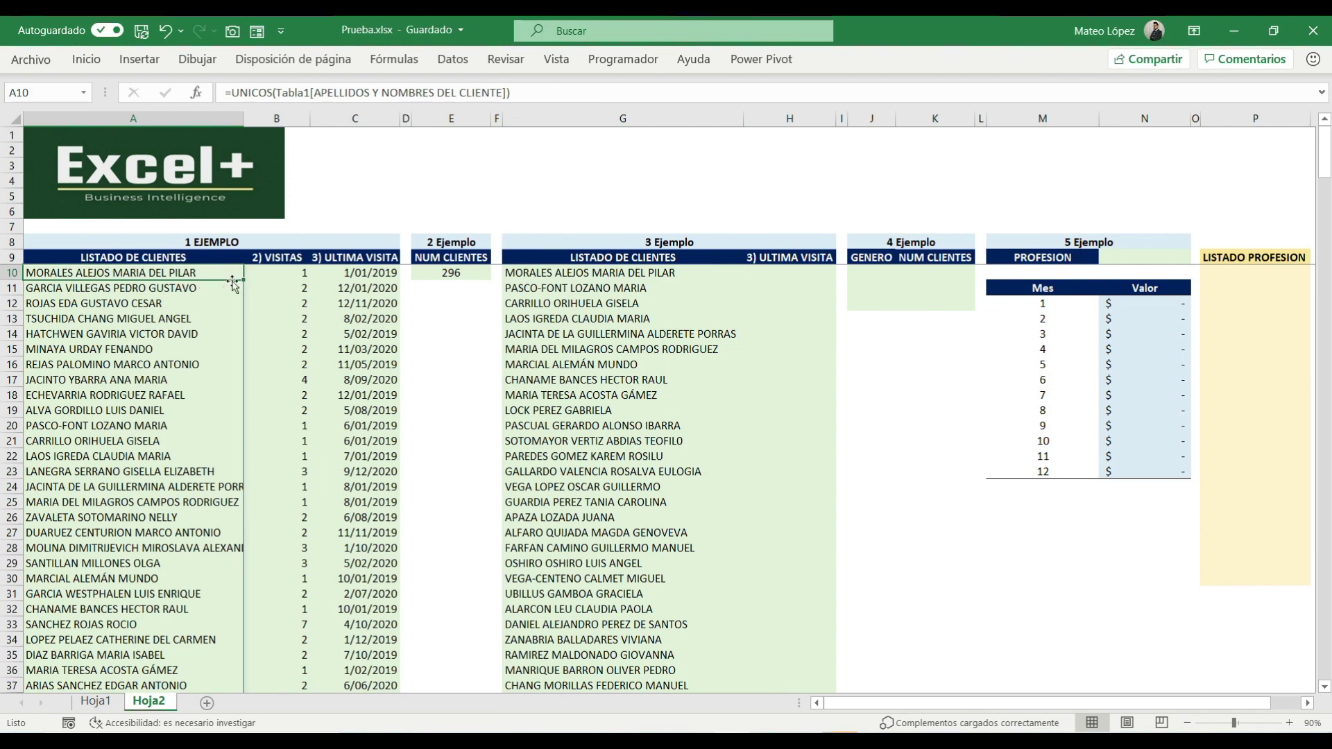
pyautogui.click(291, 274)
pyautogui.click(533, 271)
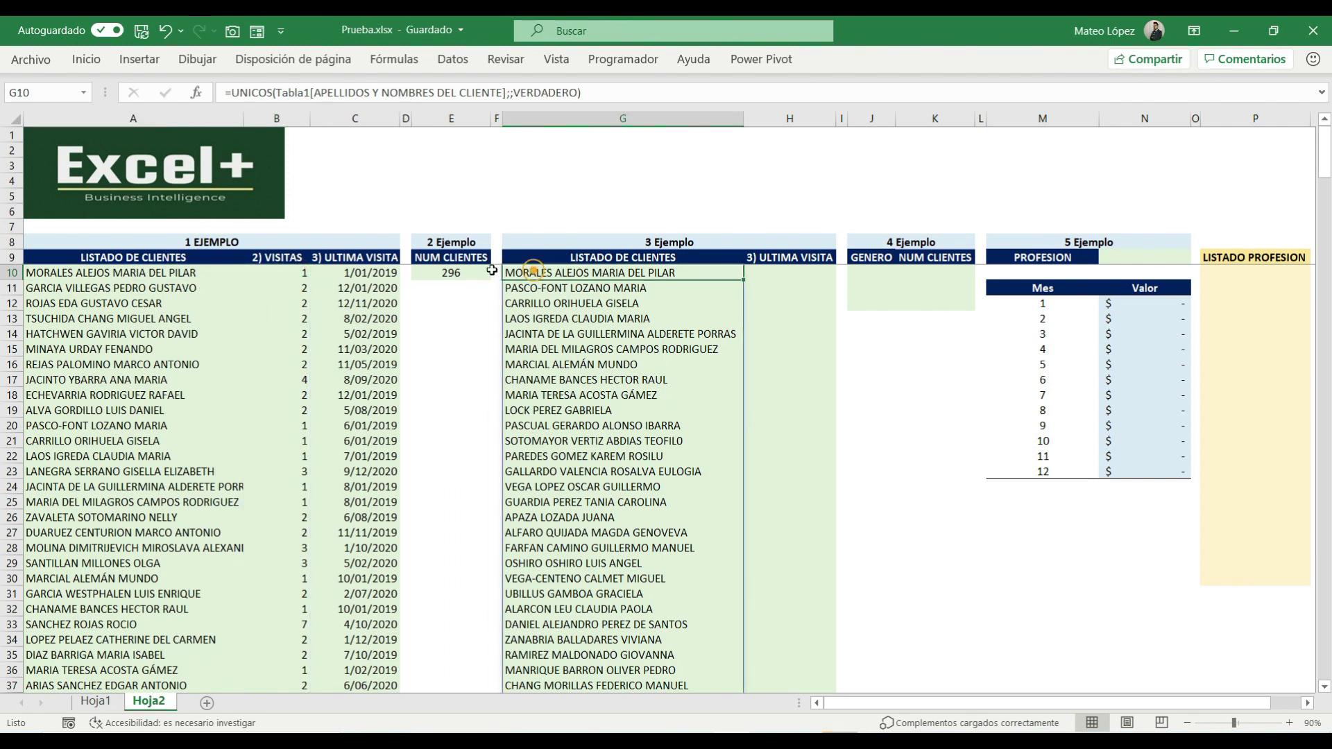
pyautogui.click(303, 272)
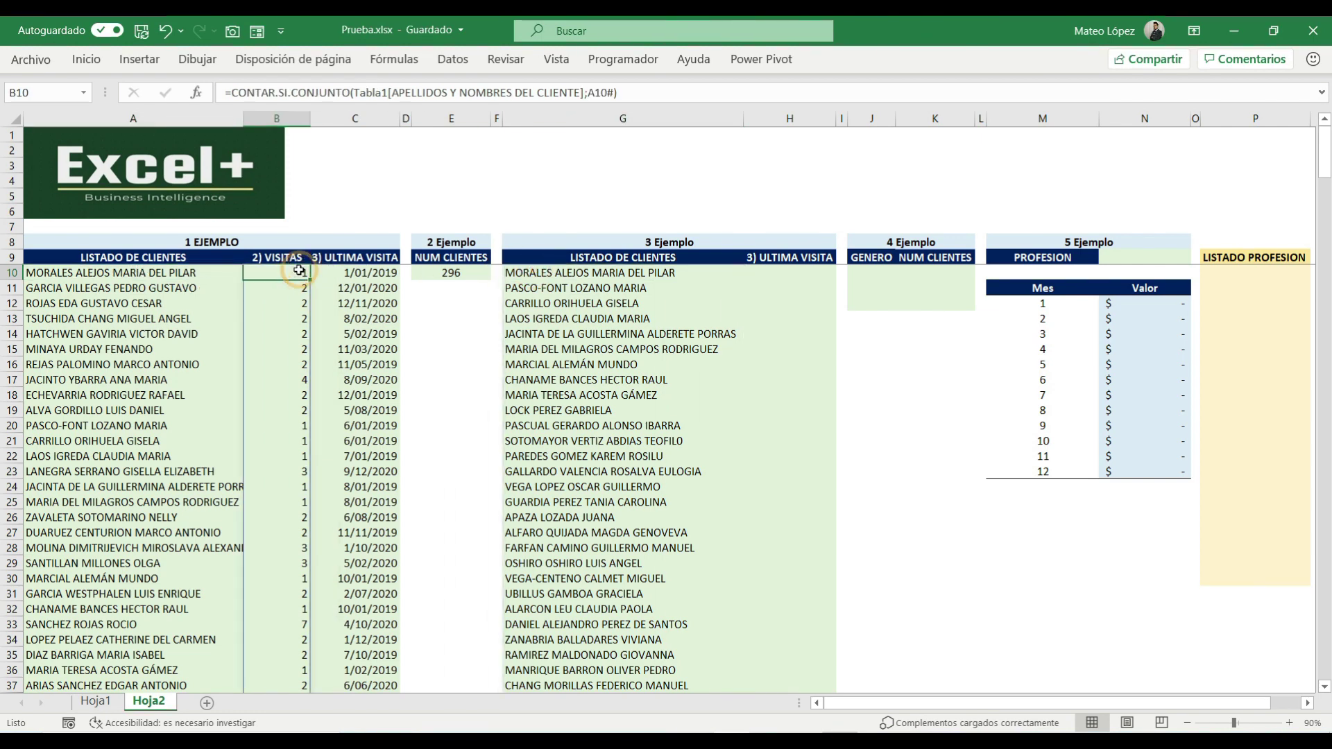
pyautogui.click(276, 429)
pyautogui.click(177, 429)
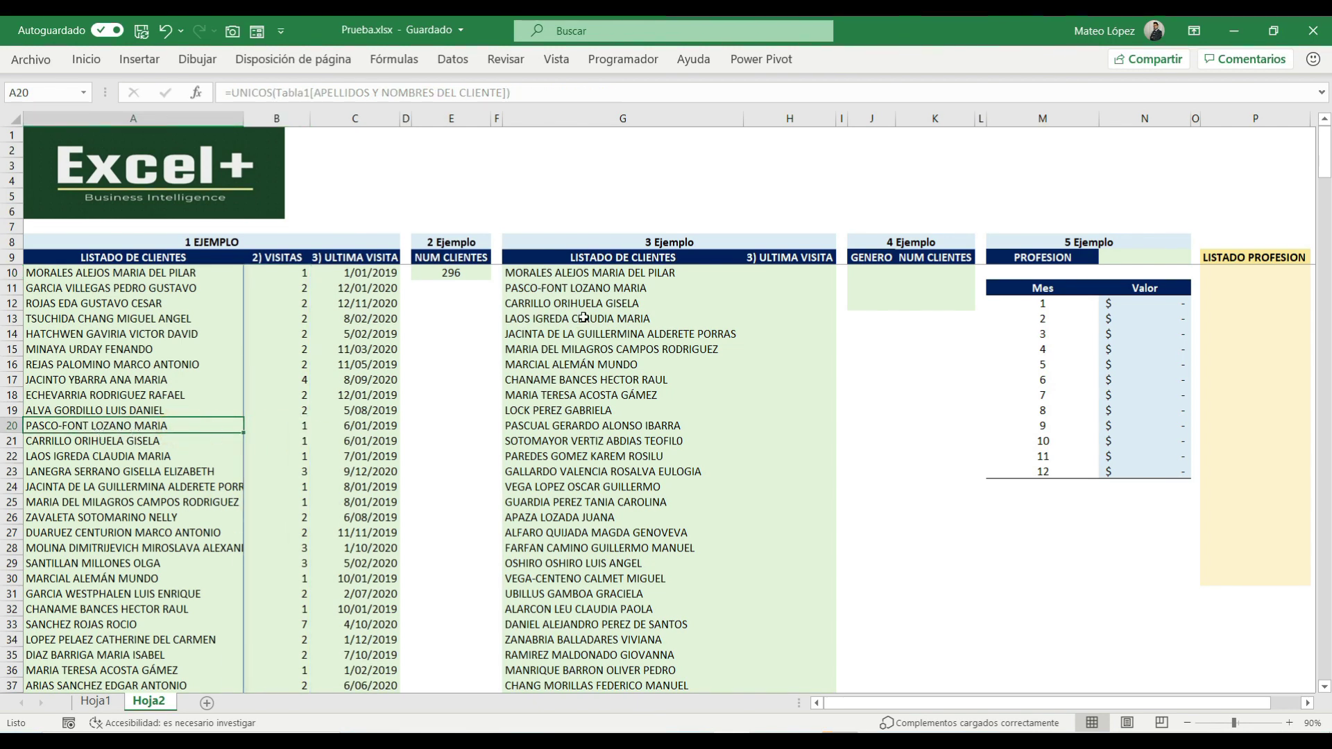
pyautogui.click(598, 288)
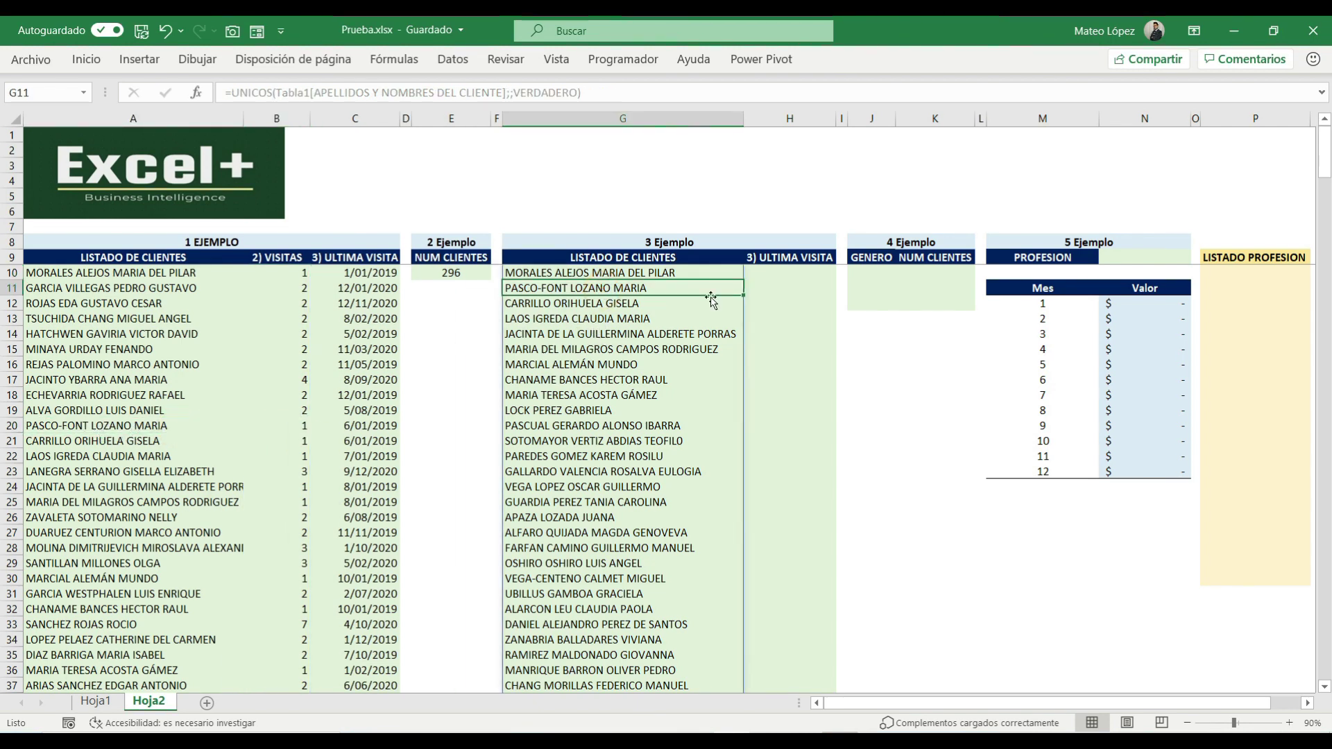
# Start a BUSCARX formula in H10 with the spilled client list G10# as the lookup value.
pyautogui.click(787, 274)
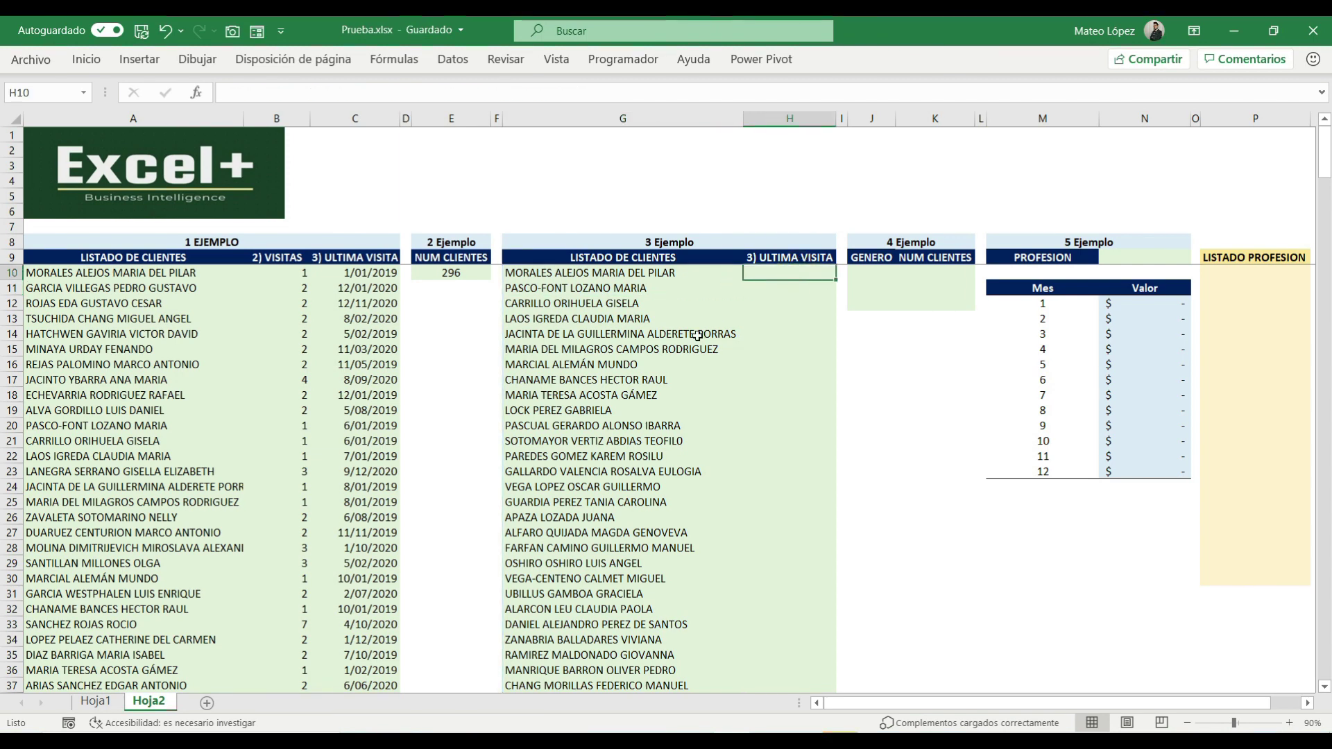
pyautogui.write('=')
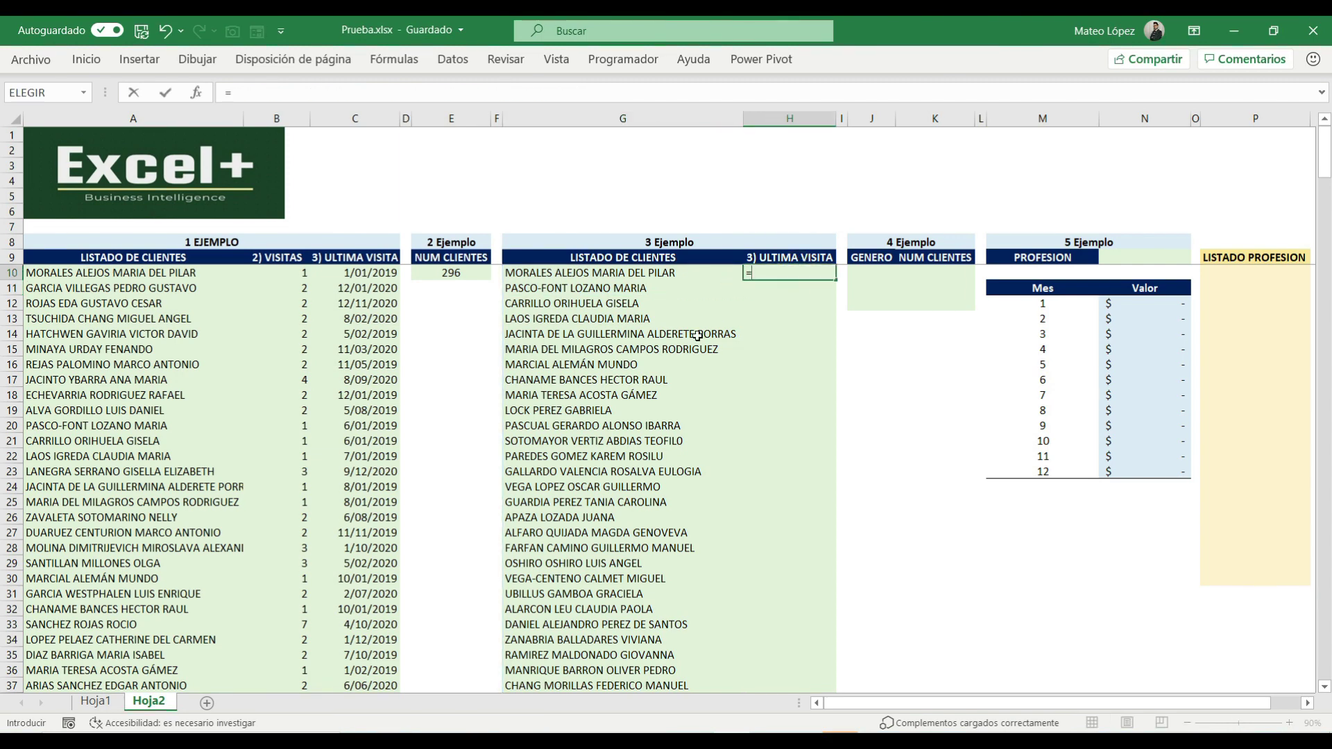
pyautogui.write('BUS')
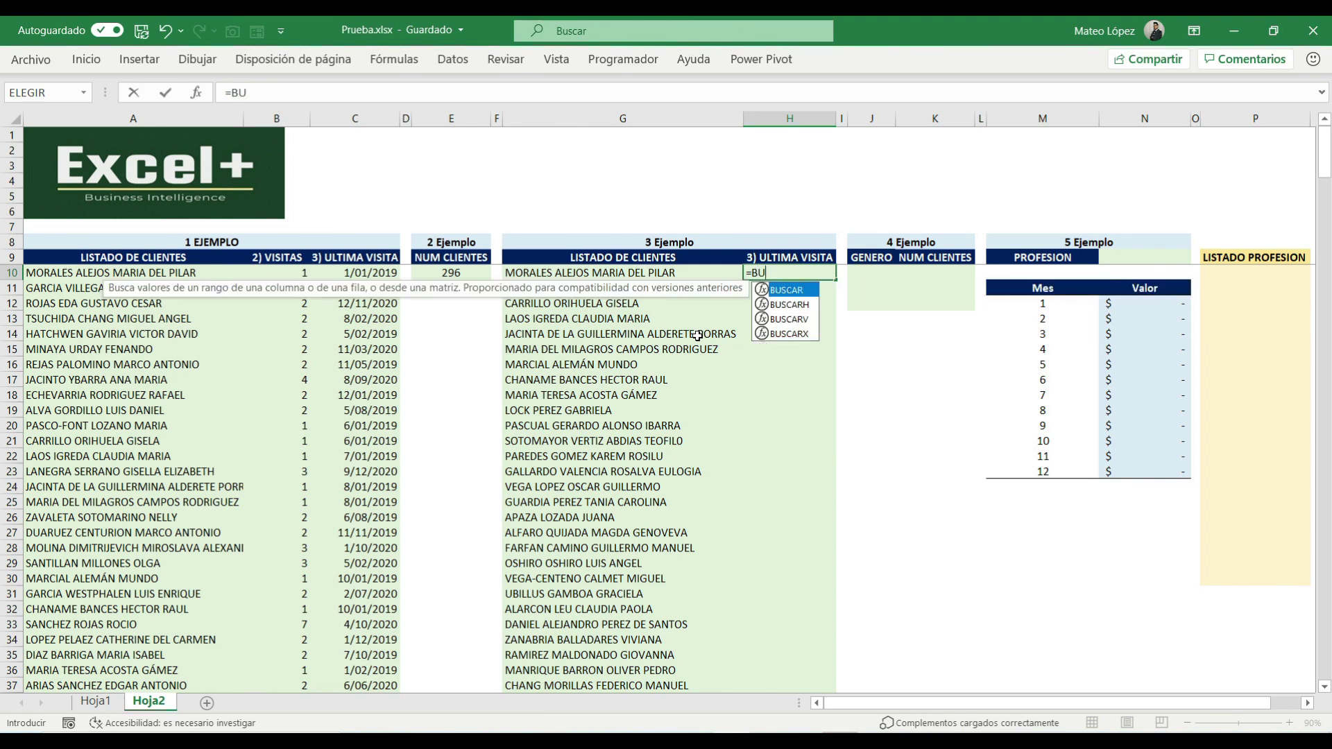
pyautogui.press('Down')
pyautogui.press('Down')
pyautogui.press('Down')
pyautogui.press('Tab')
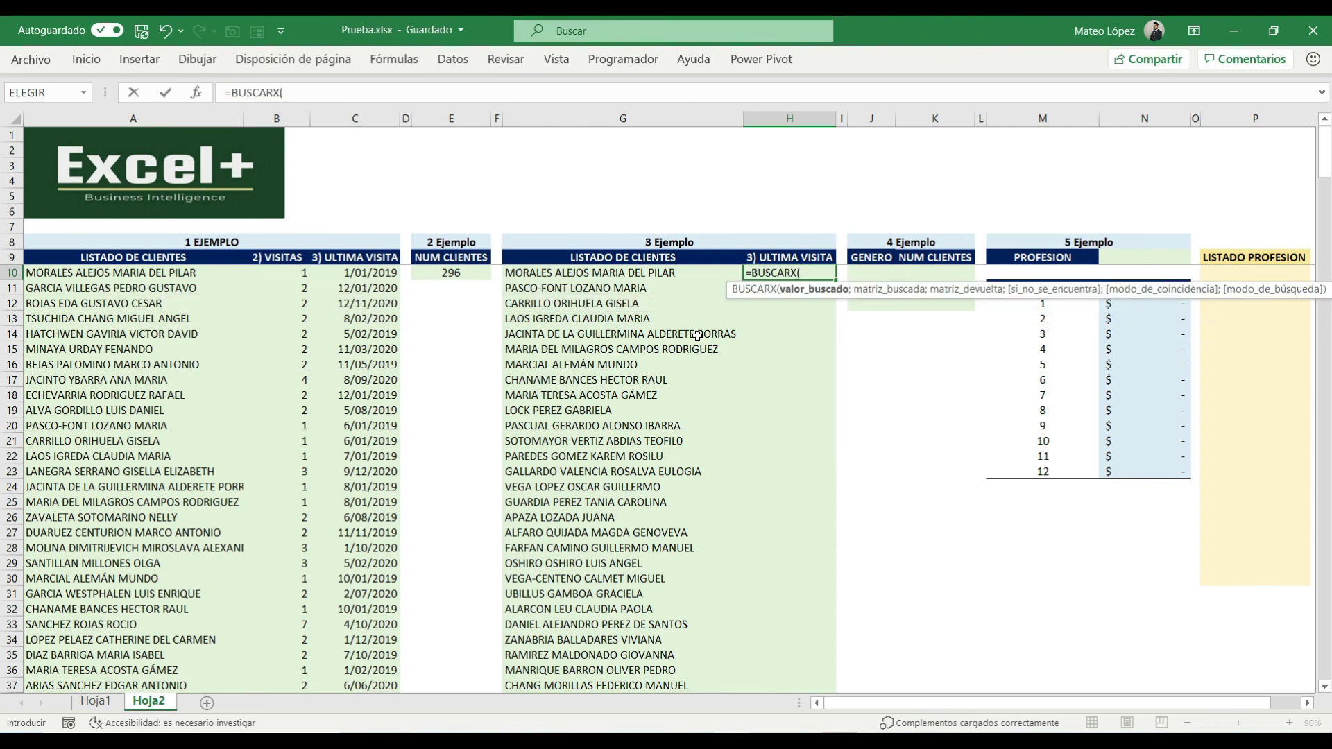
pyautogui.press('Left')
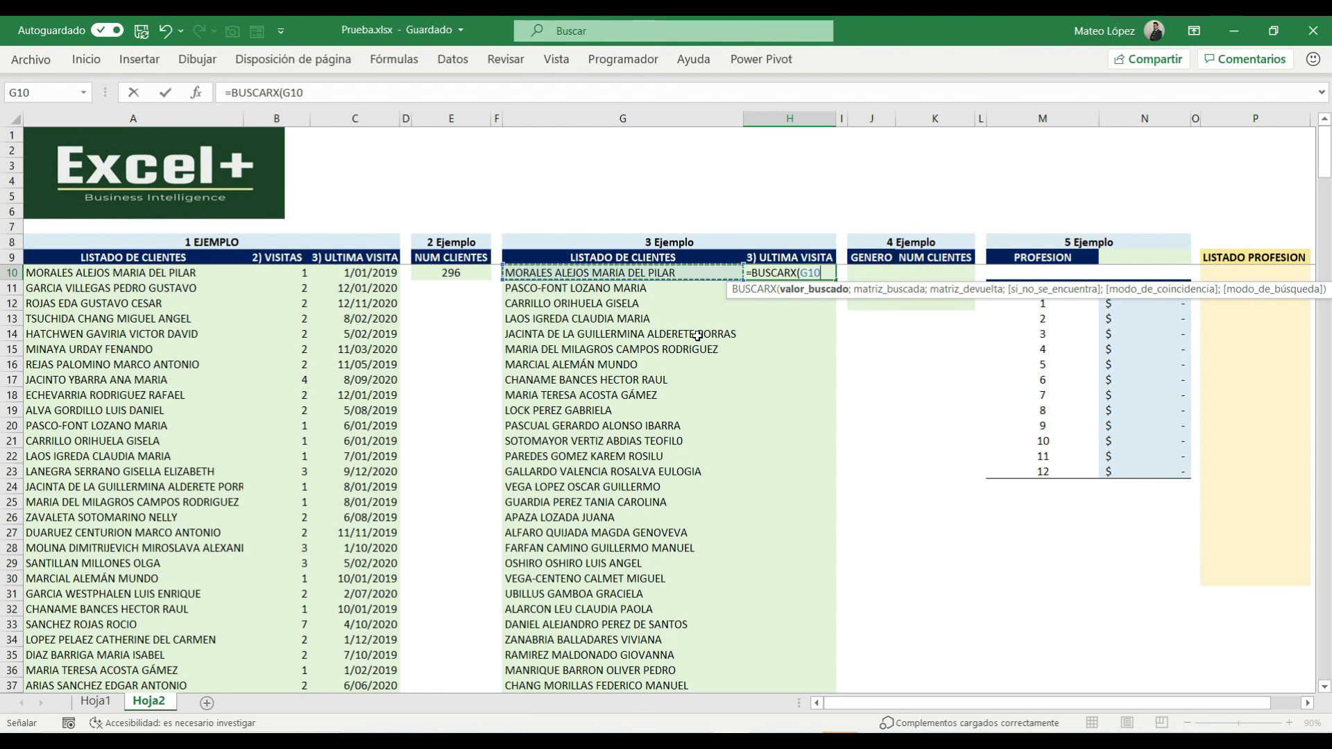
pyautogui.write('#')
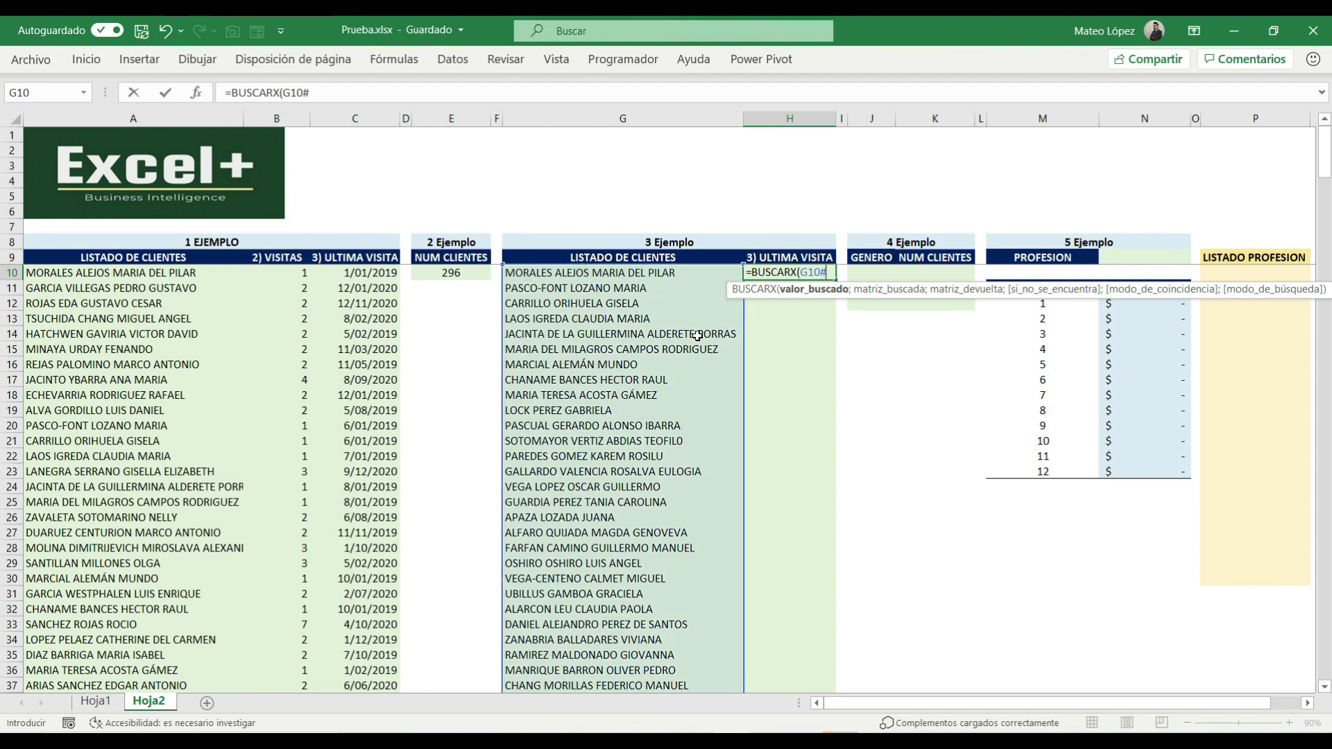
pyautogui.write(';')
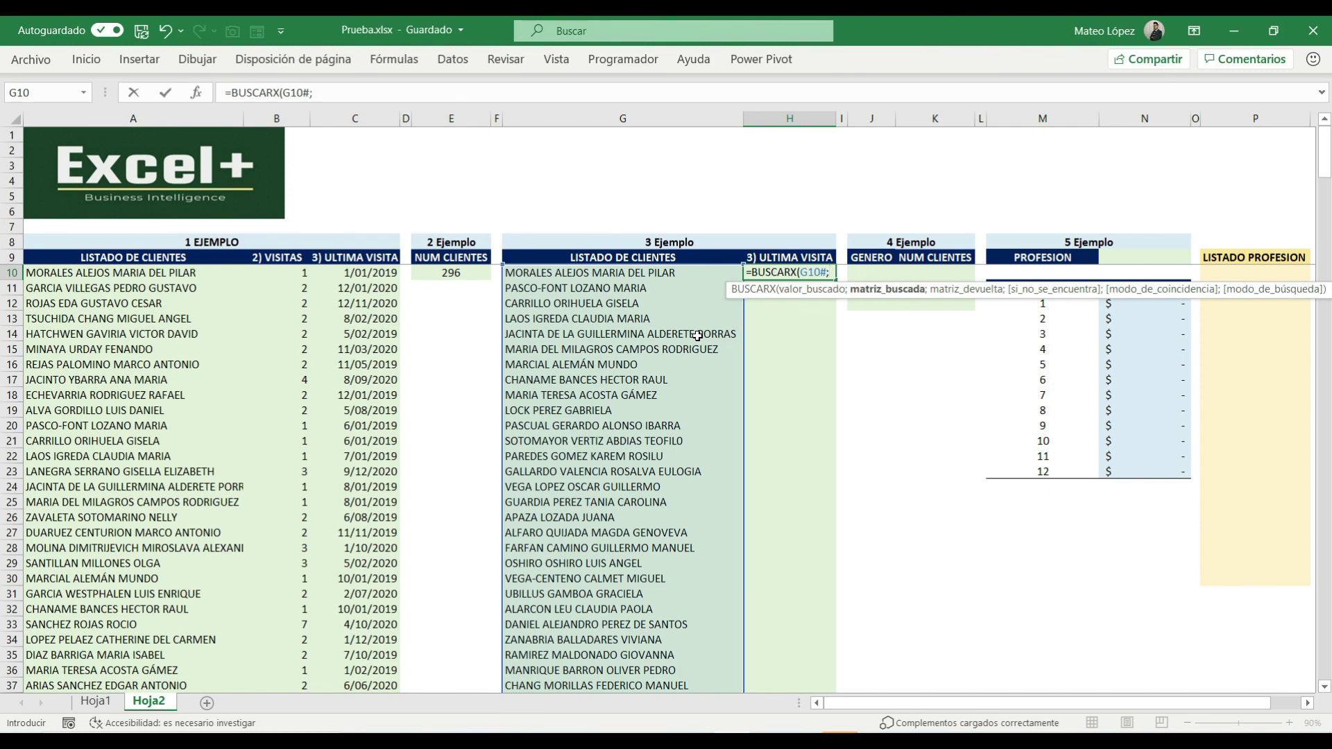
# Set the BUSCARX lookup array to Tabla1[APELLIDOS Y NOMBRES DEL CLIENTE].
pyautogui.write('TAB')
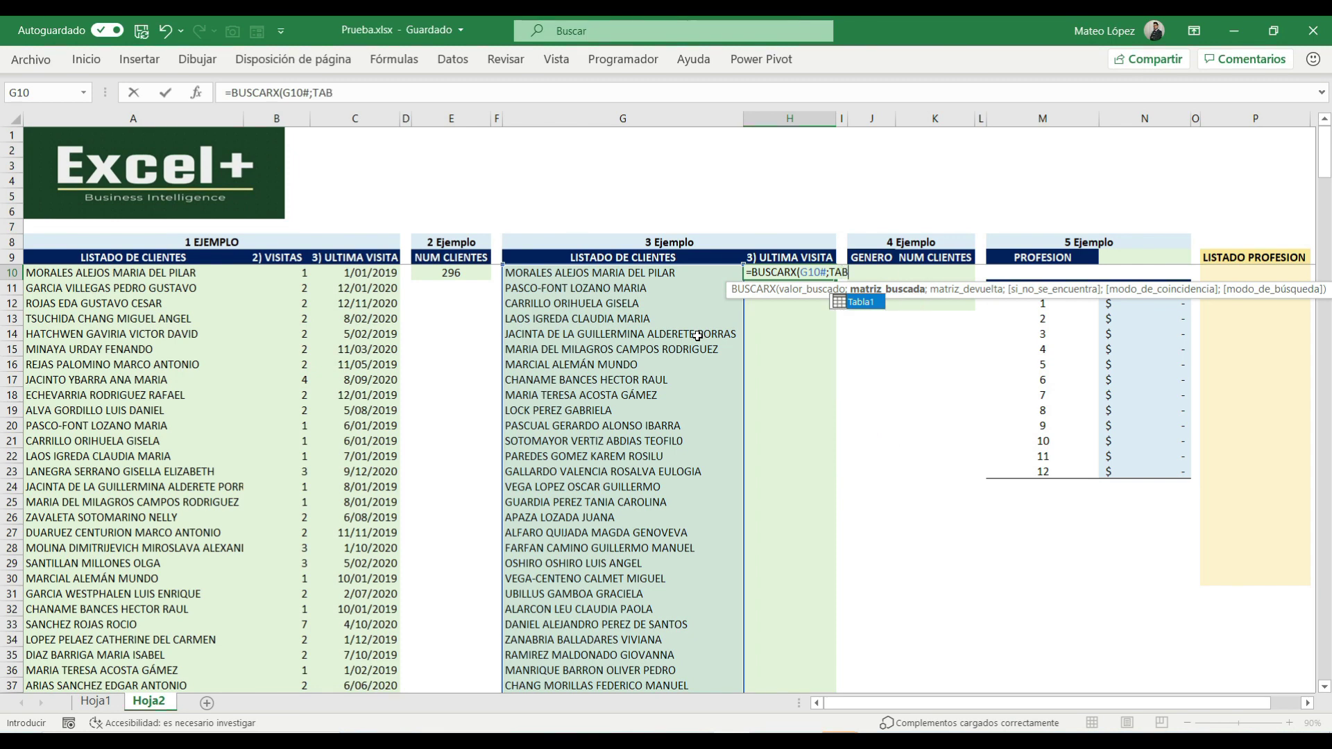
pyautogui.press('Tab')
pyautogui.write('[')
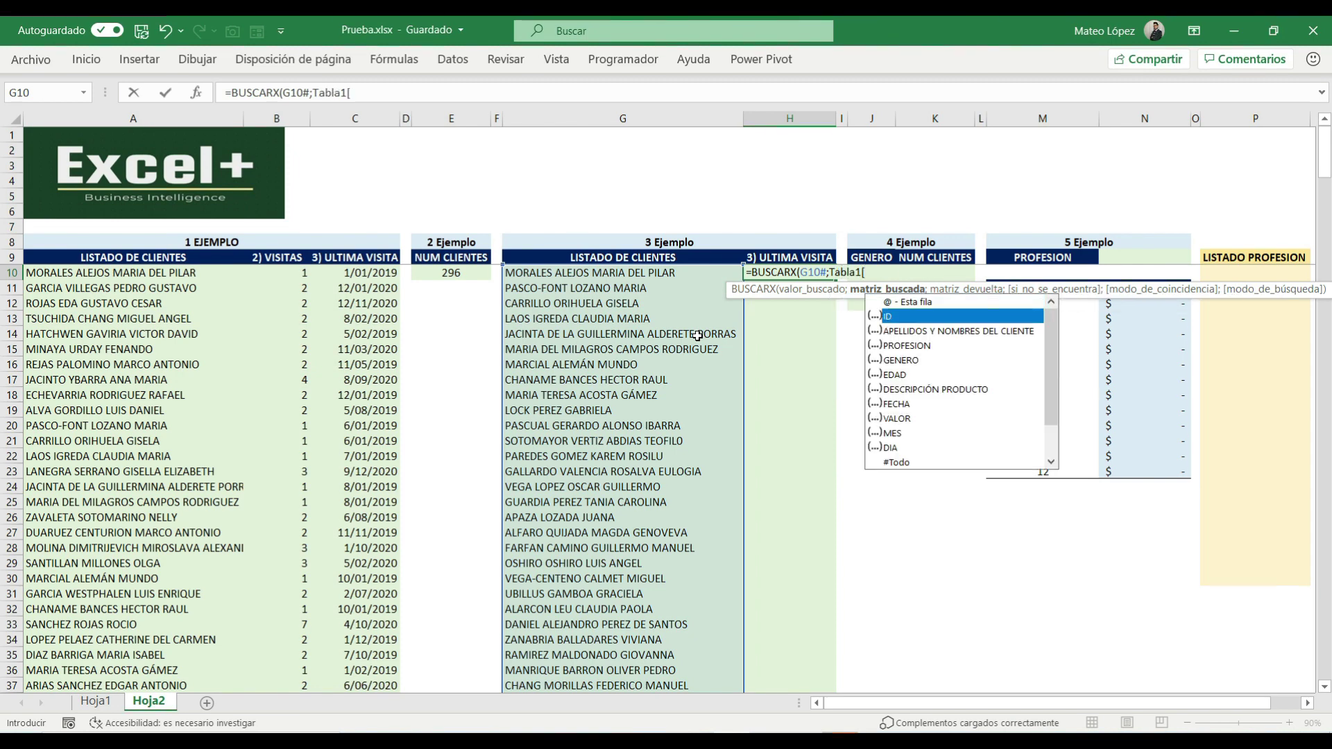
pyautogui.press('Down')
pyautogui.press('Tab')
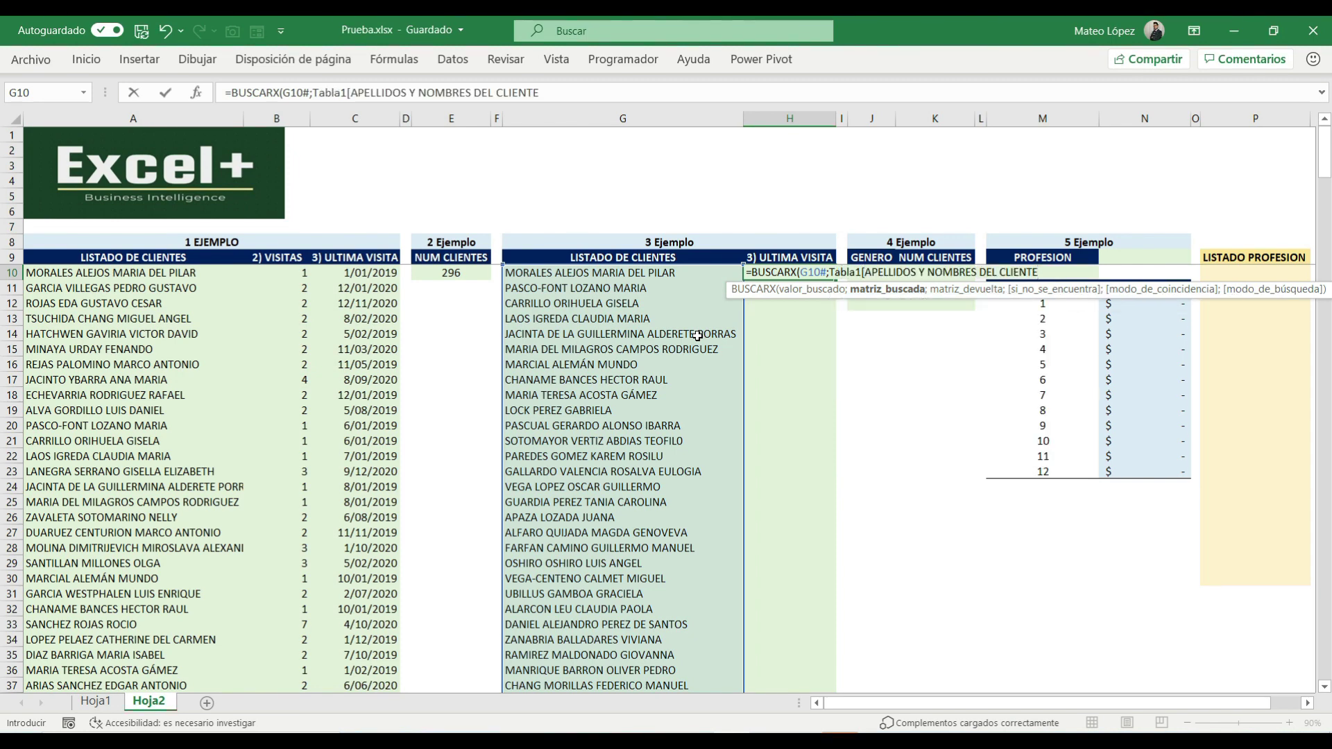
pyautogui.write('];')
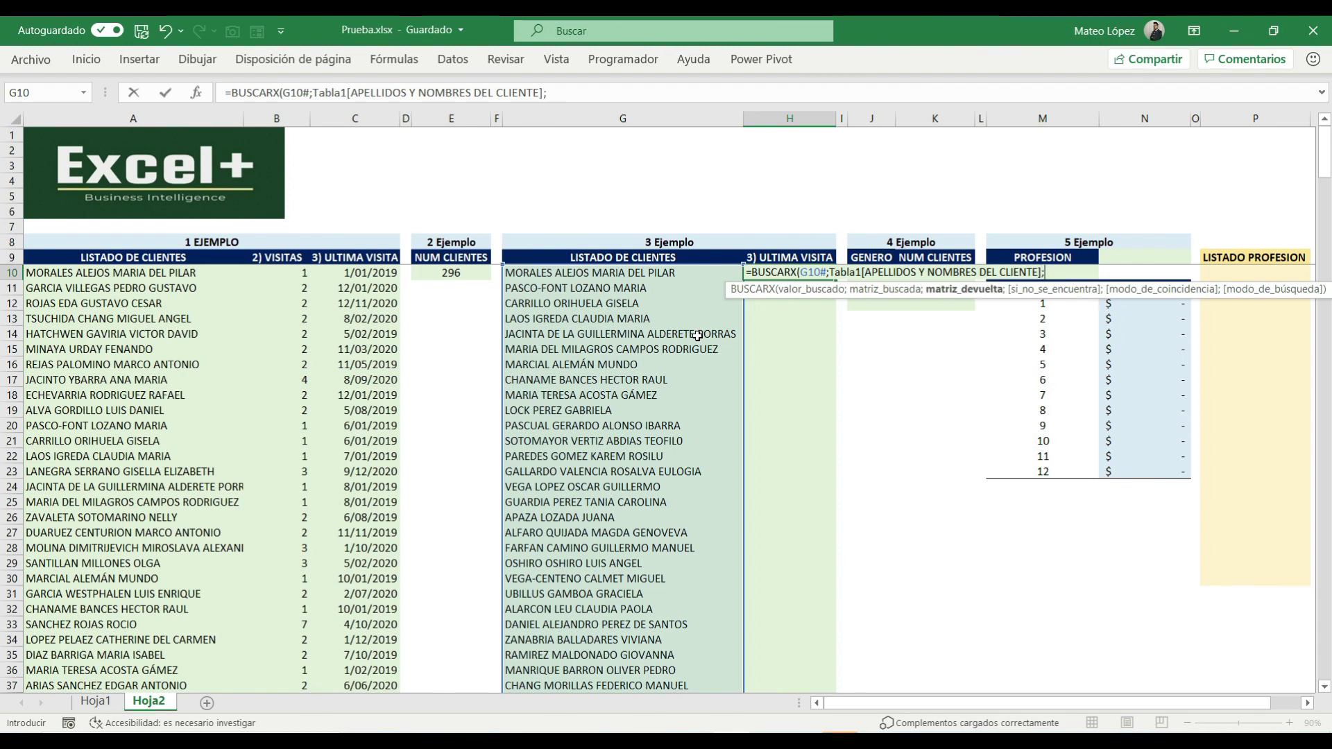
# Set the BUSCARX return array to Tabla1[FECHA].
pyautogui.write('TABla')
pyautogui.press('Tab')
pyautogui.write('[')
pyautogui.write('FEC')
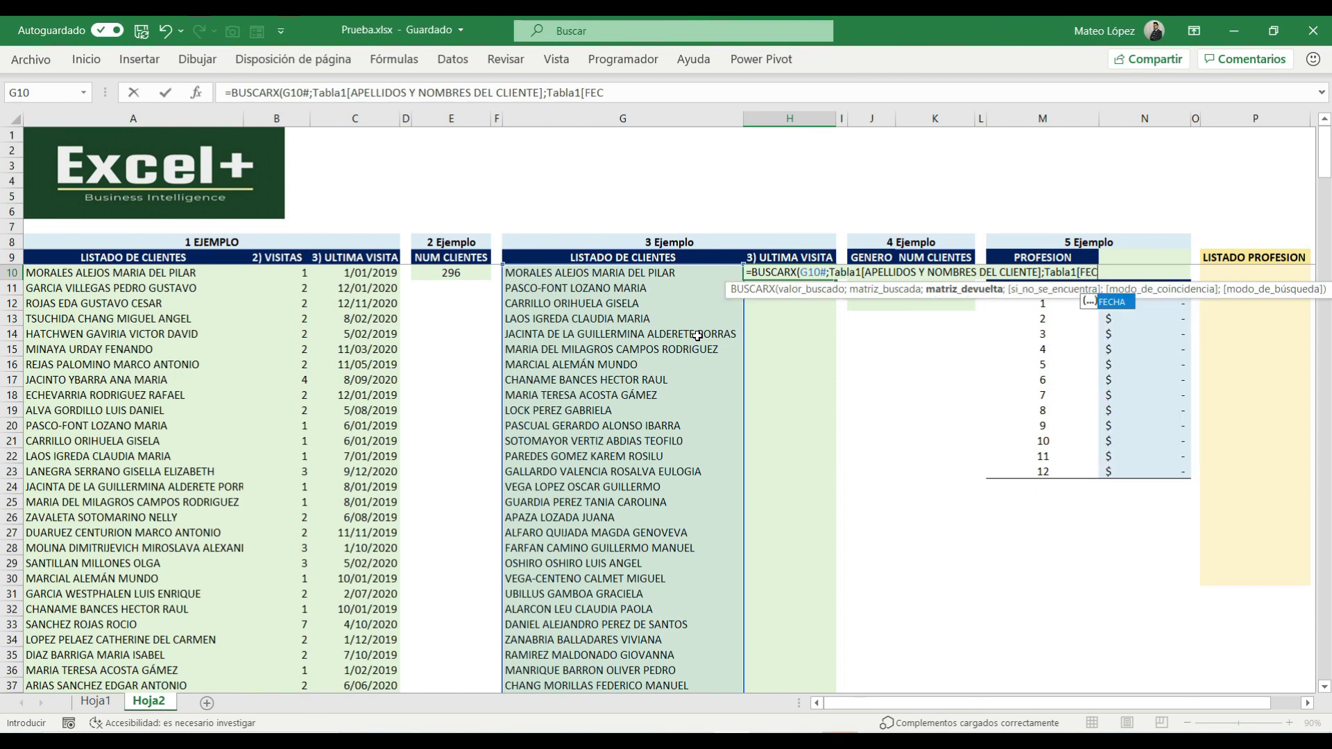
pyautogui.write('HA]')
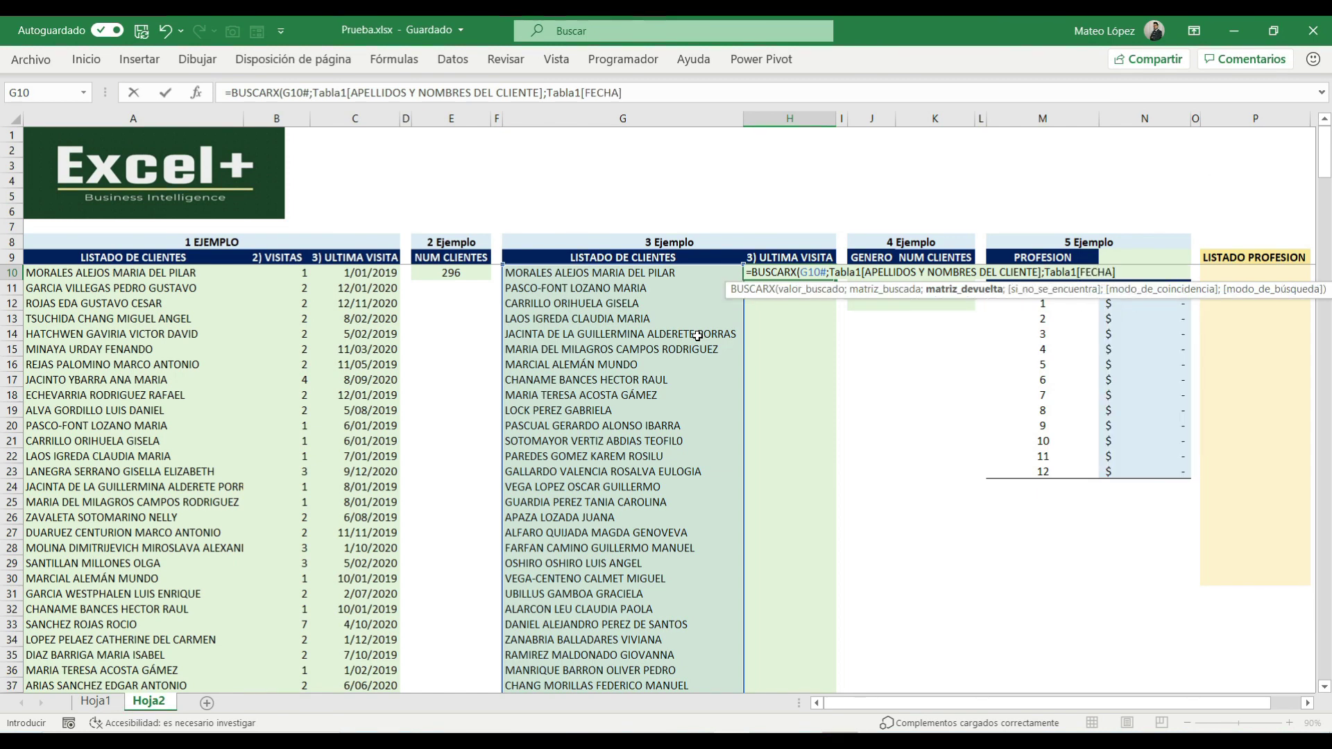
# Skip the not-found and match-mode arguments, set the search mode to -1 (last to first), and enter the BUSCARX formula in H10.
pyautogui.write(';;')
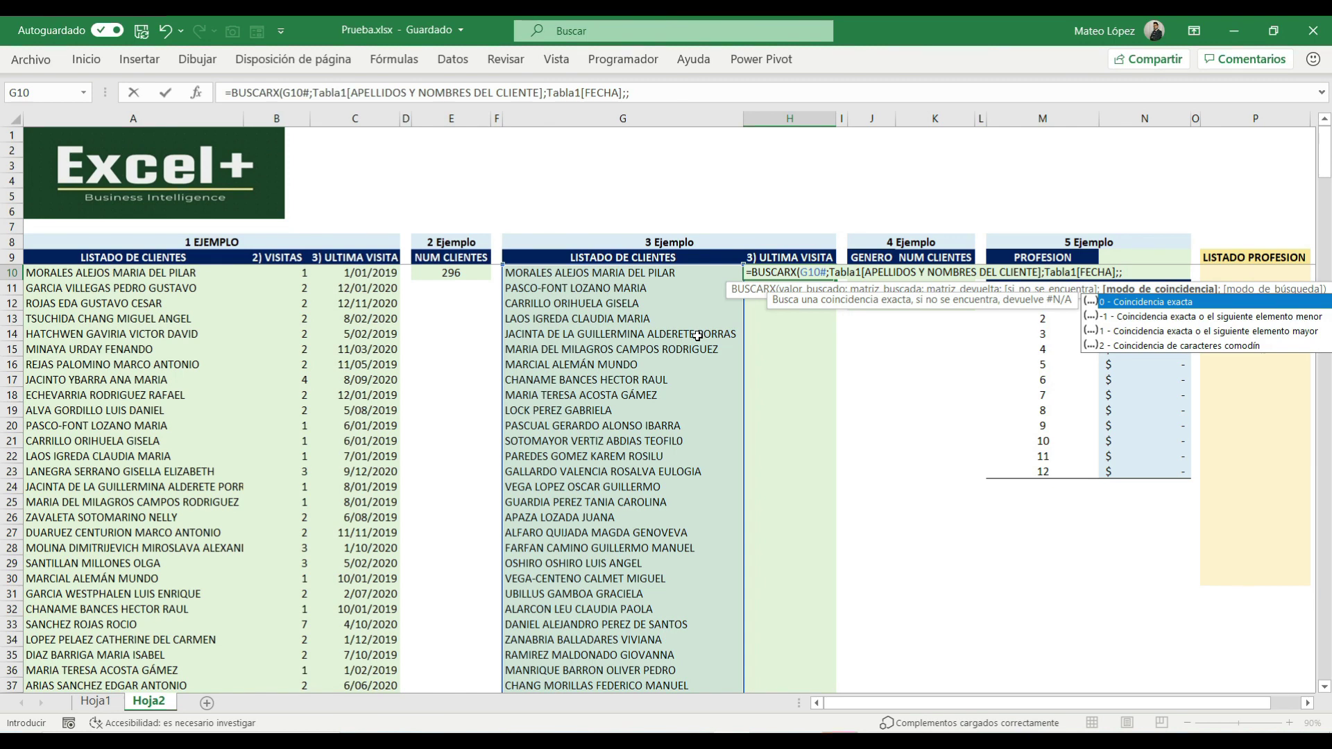
pyautogui.write(';')
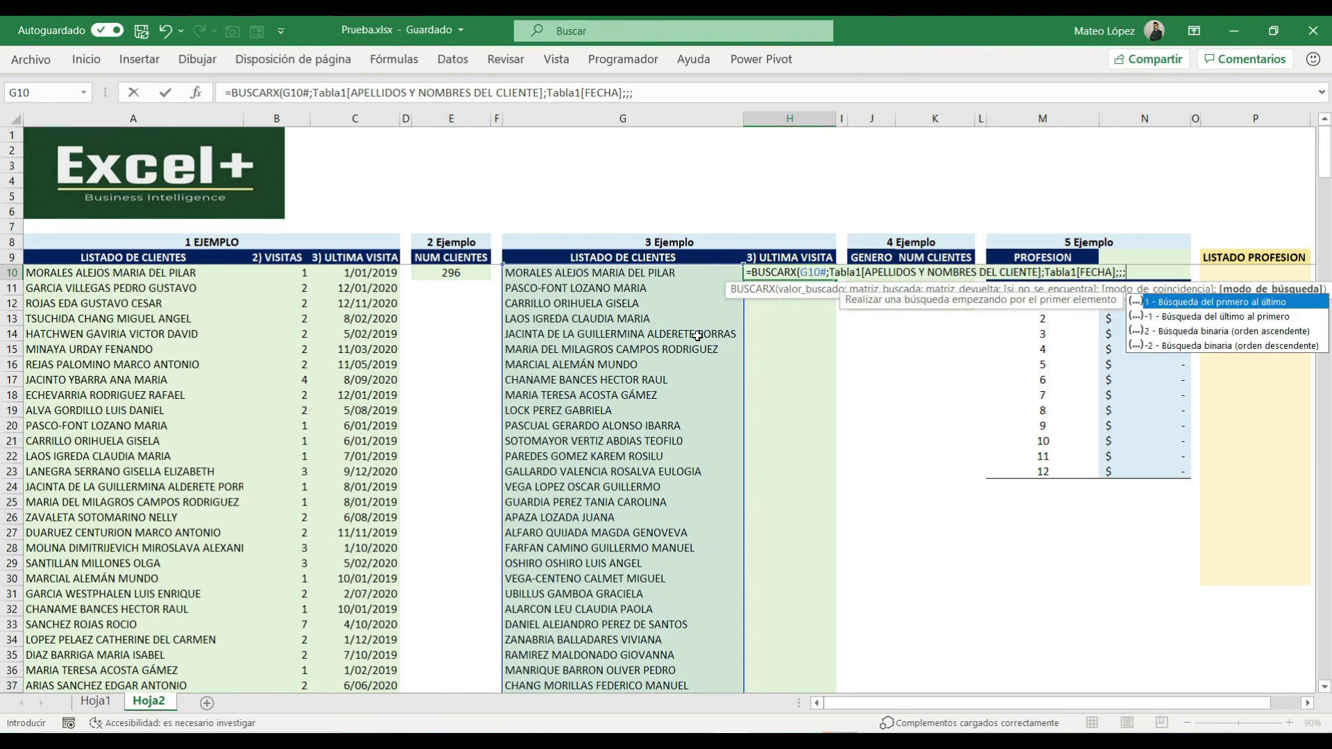
pyautogui.press('Down')
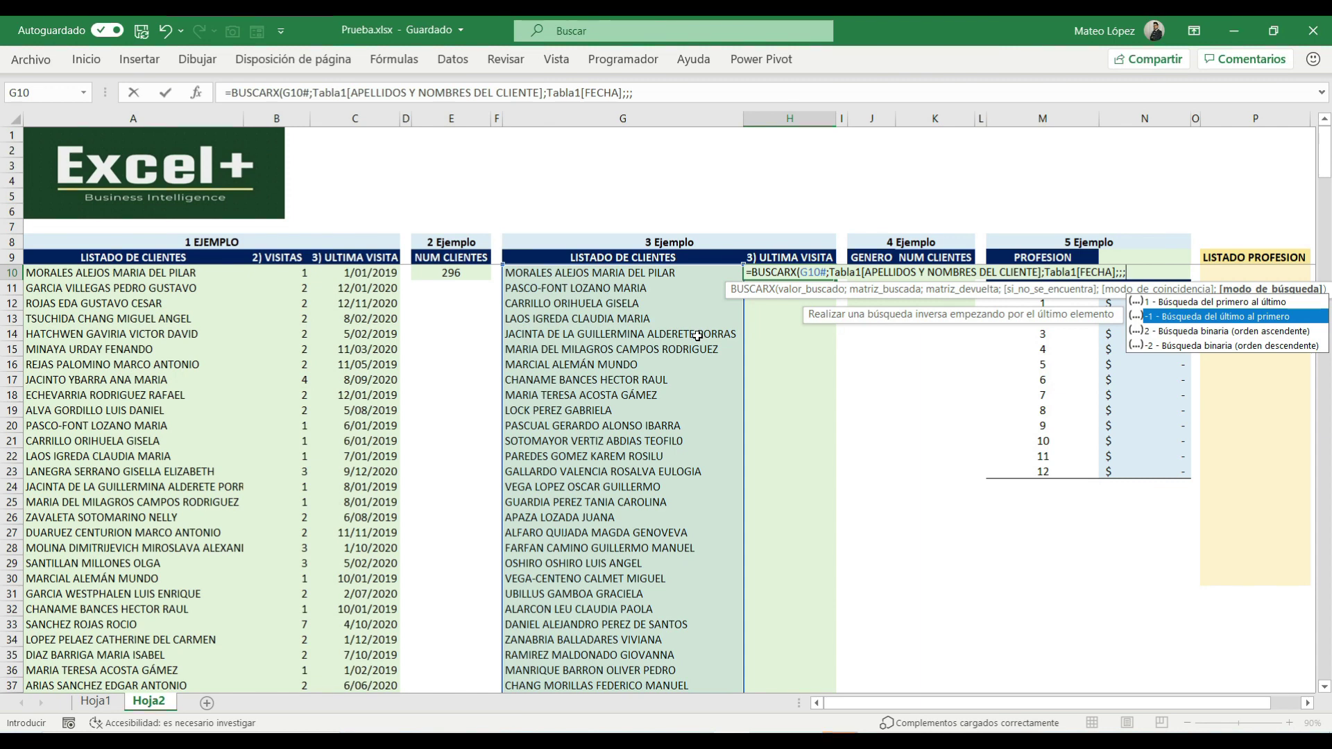
pyautogui.press('Tab')
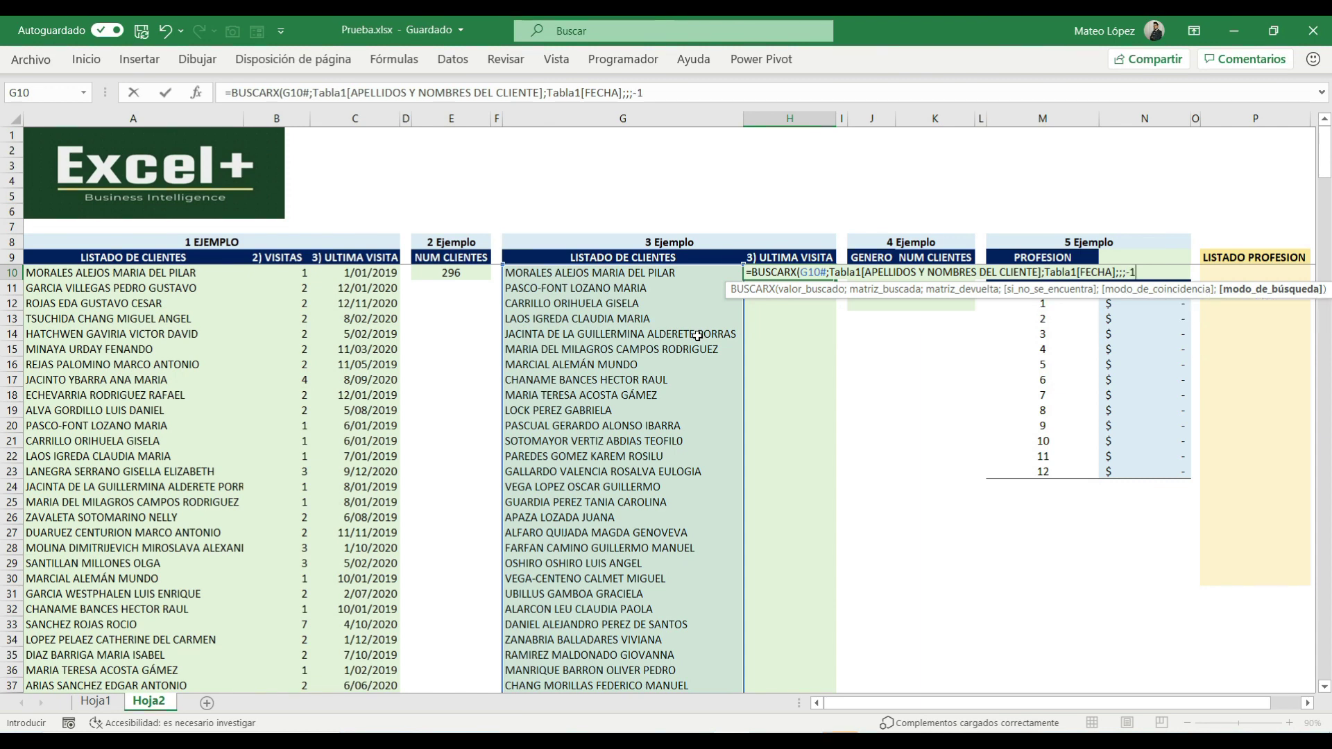
pyautogui.write(')')
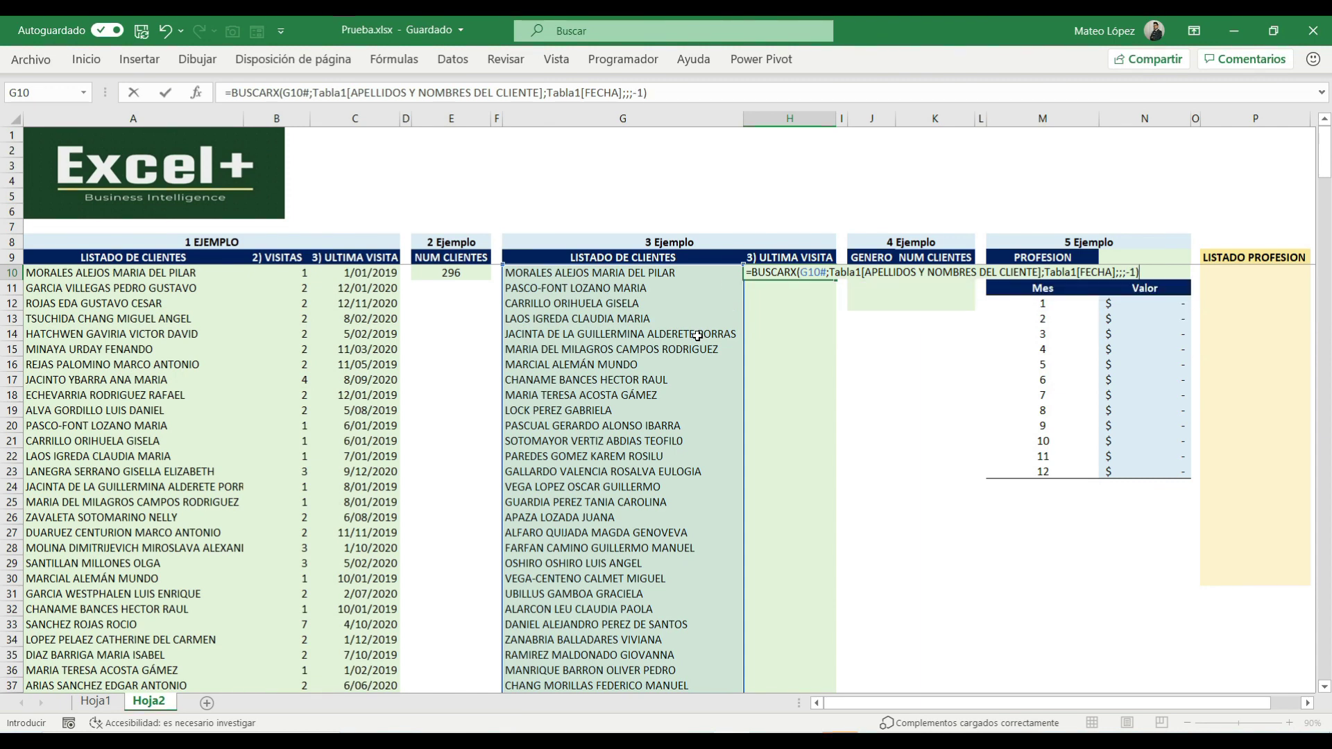
pyautogui.press('Return')
pyautogui.press('Up')
pyautogui.press('Left')
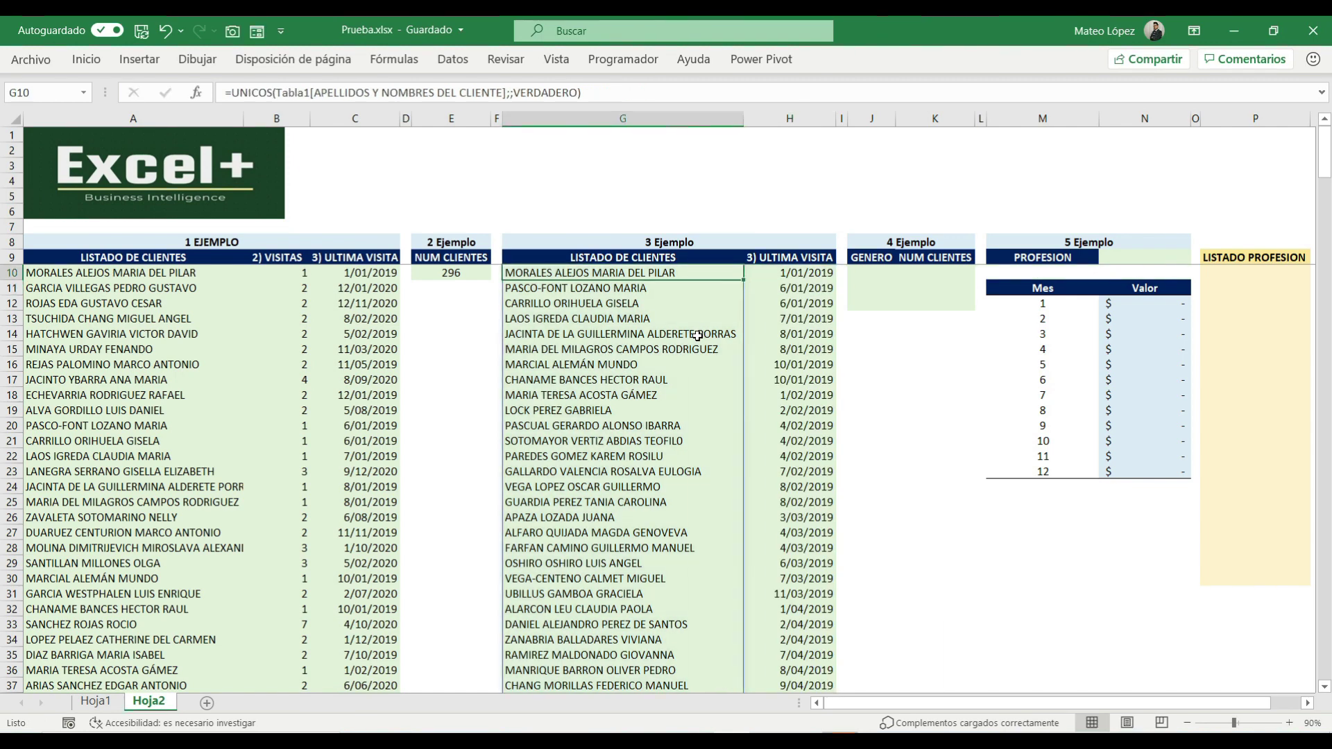
pyautogui.press('Right')
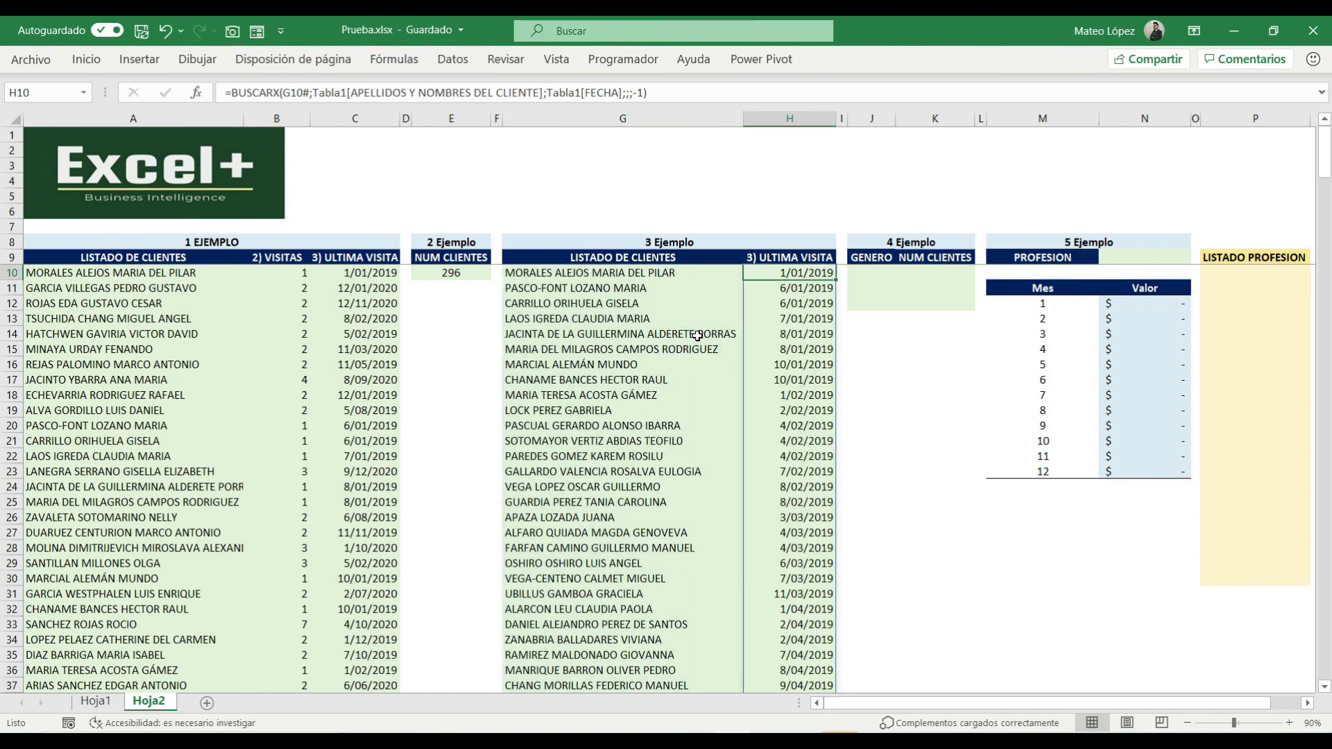
# Review example 3's UNICOS formula in G10 and BUSCARX formula in H10 together with their spilled client and last-visit lists.
pyautogui.click(665, 272)
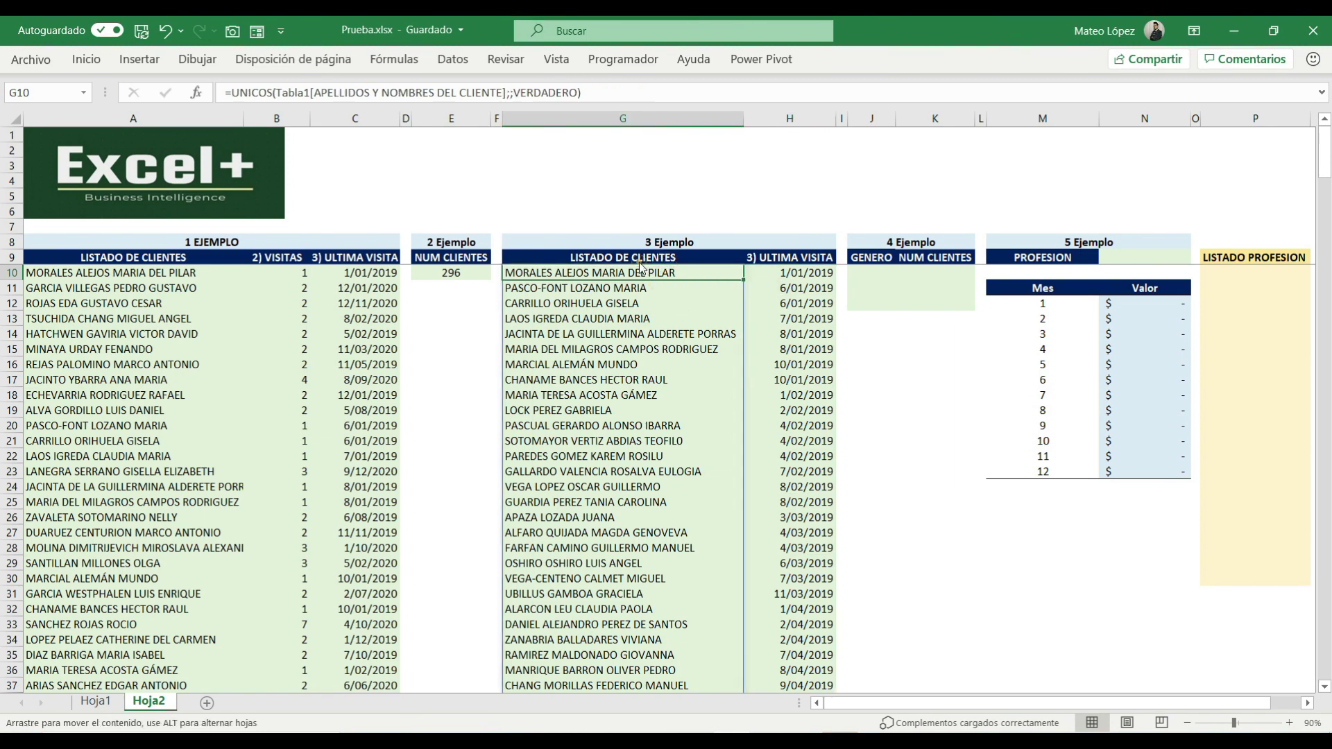
pyautogui.click(696, 259)
pyautogui.press('Right')
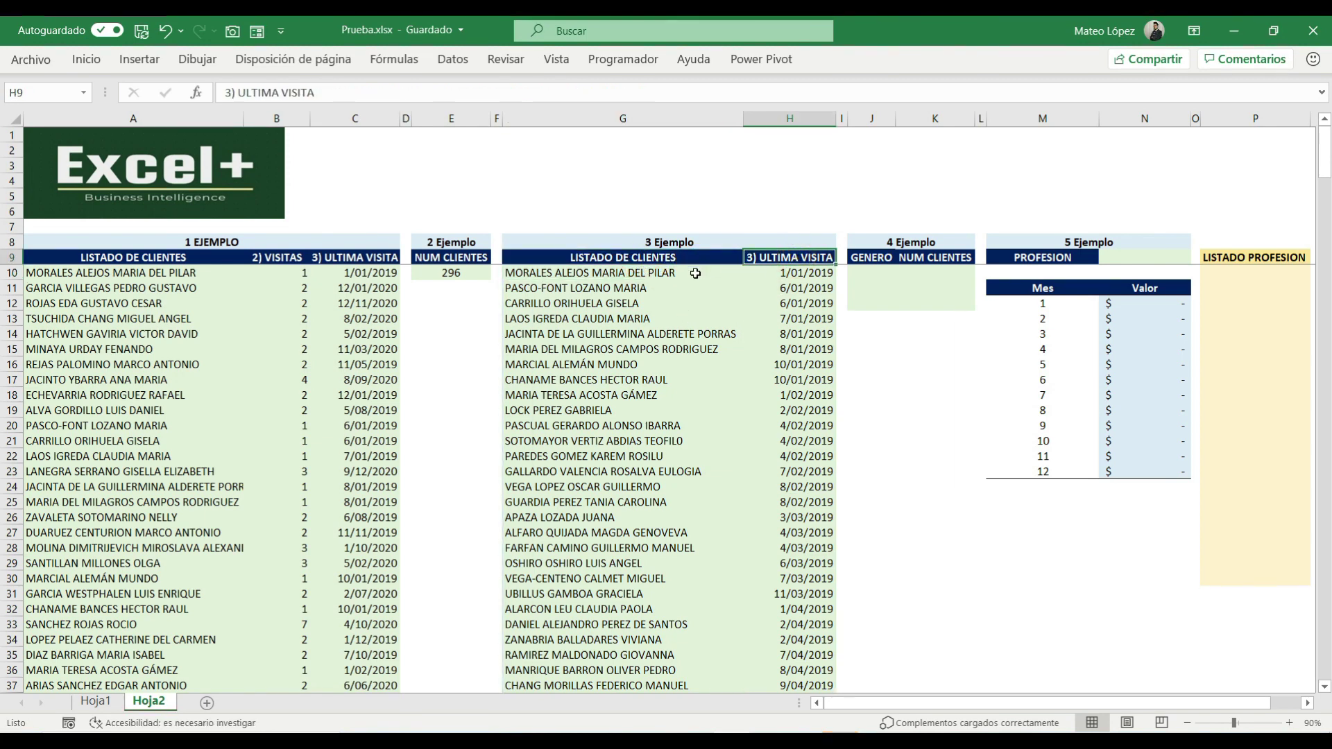
pyautogui.press('Left')
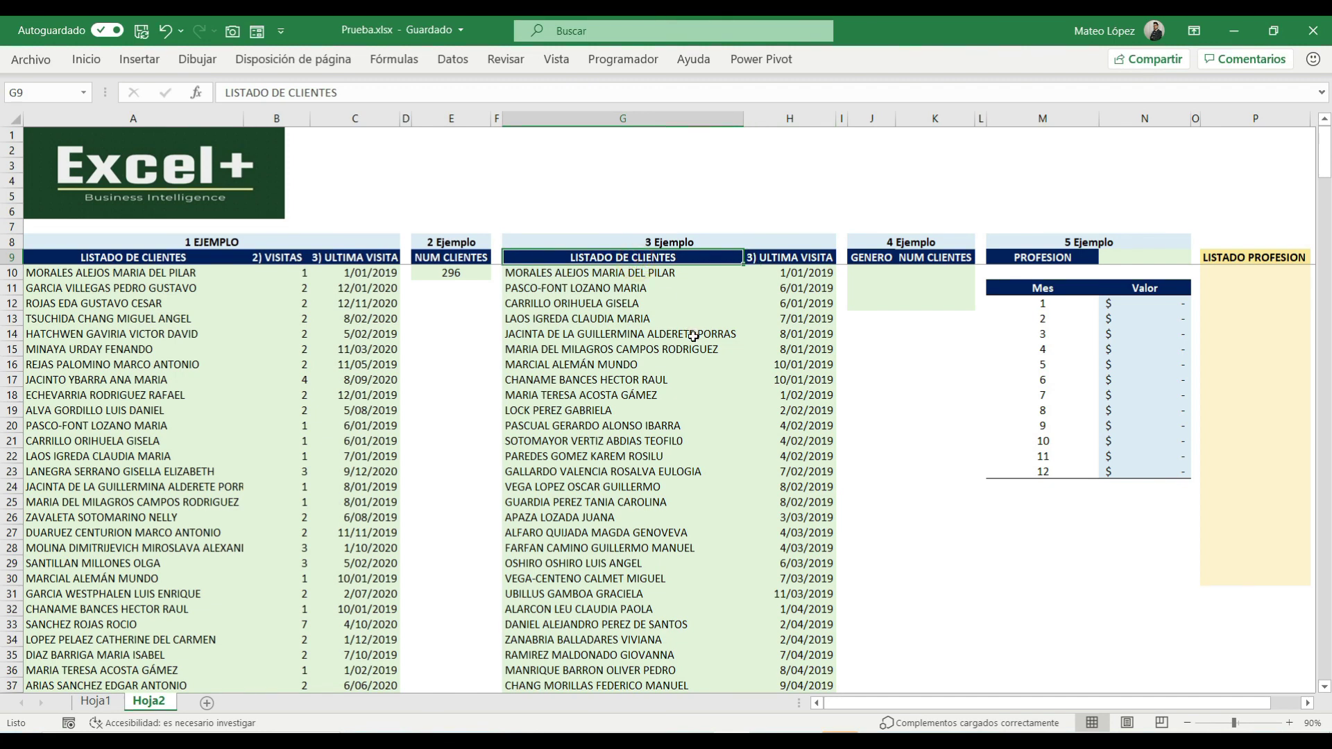
pyautogui.press('Down')
pyautogui.press('Down')
pyautogui.press('Down')
pyautogui.press('Down')
pyautogui.press('Down')
pyautogui.press('Up')
pyautogui.press('Up')
pyautogui.press('Up')
pyautogui.press('Up')
pyautogui.press('Right')
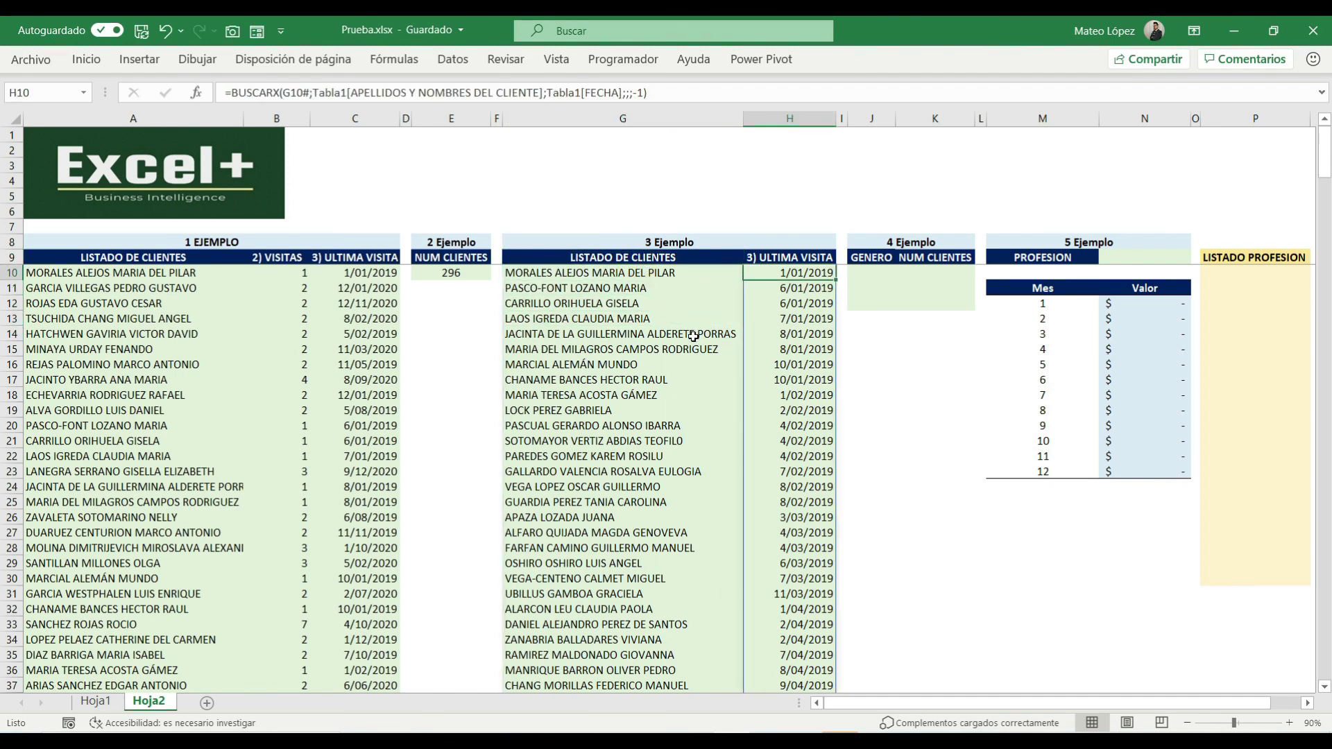
pyautogui.press('Left')
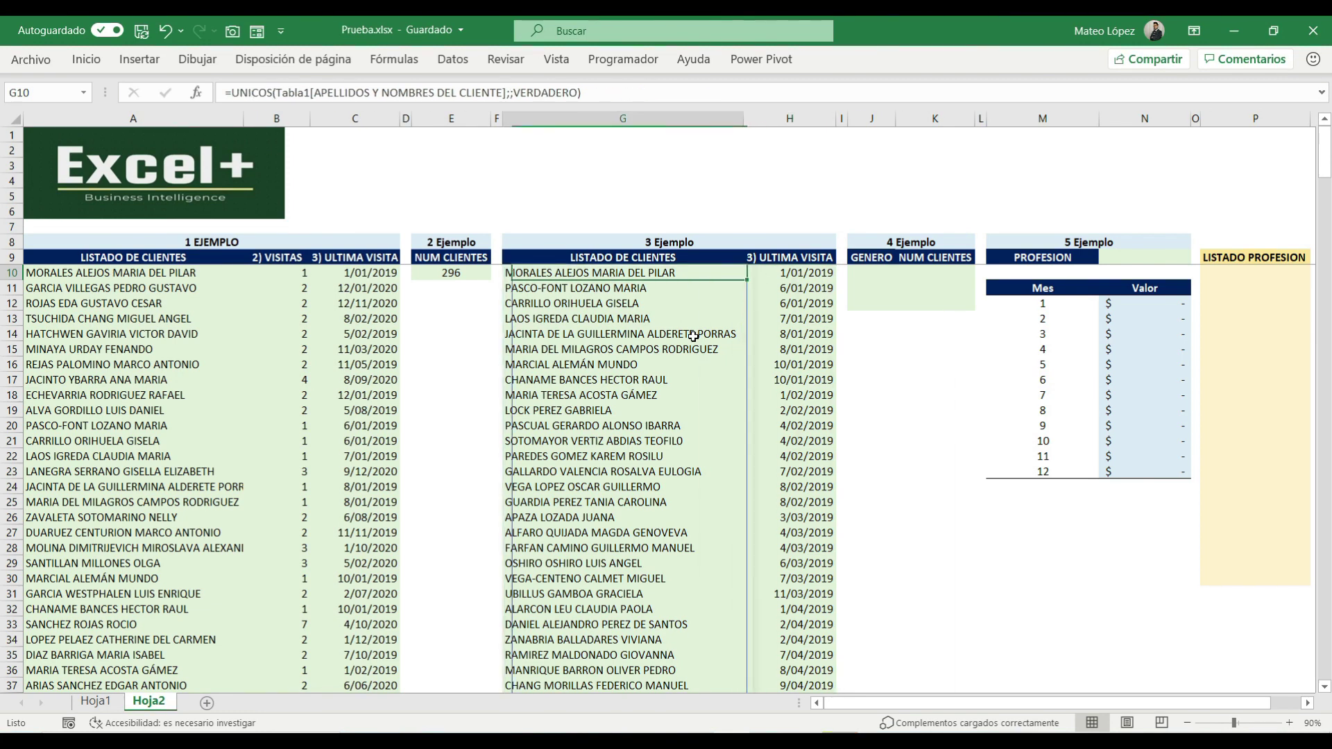
pyautogui.press('Right')
pyautogui.press('Left')
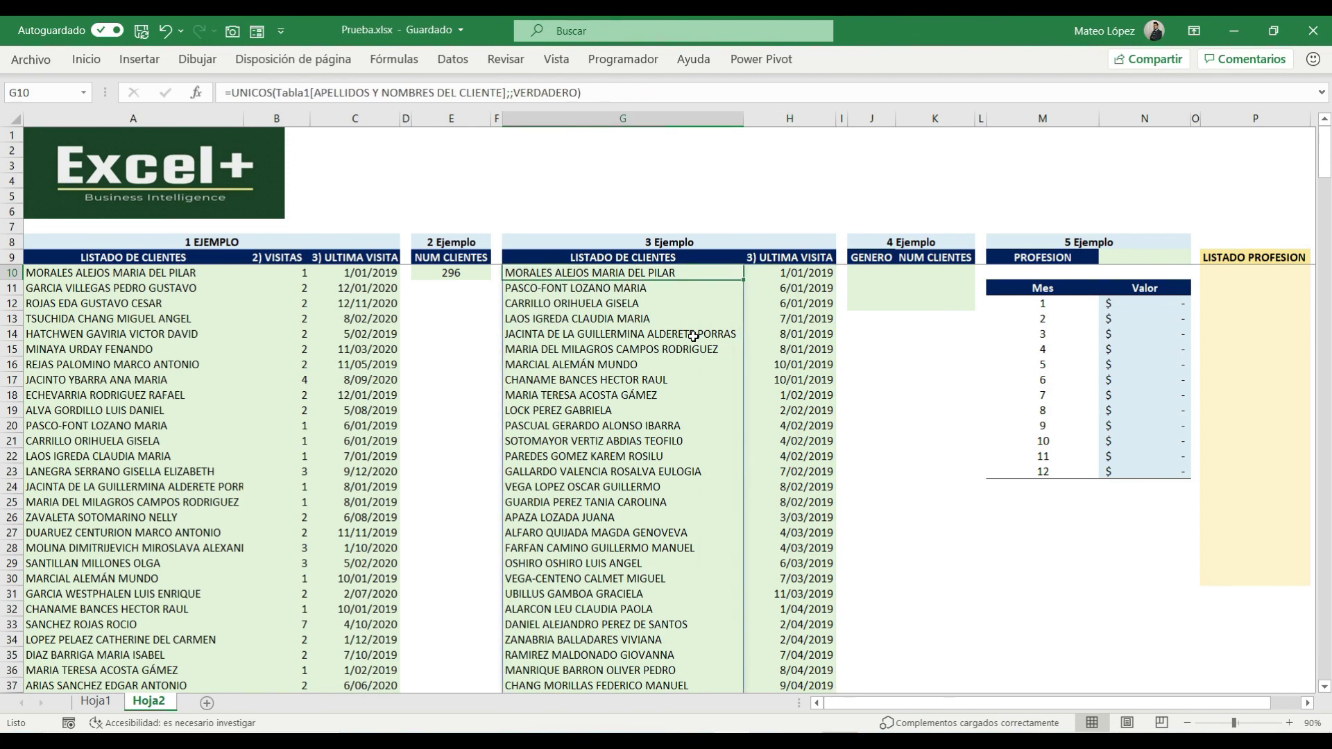
pyautogui.press('Up')
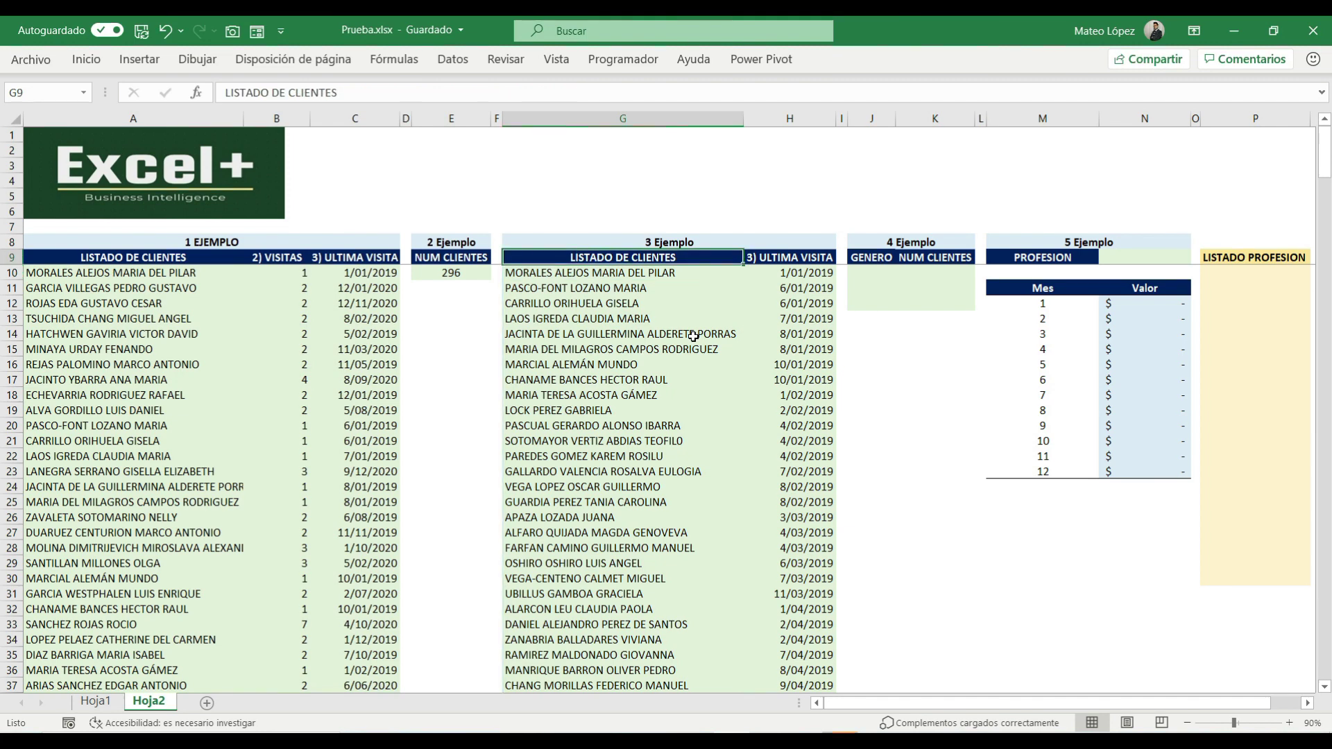
pyautogui.press('Right')
pyautogui.press('Right')
pyautogui.press('Right')
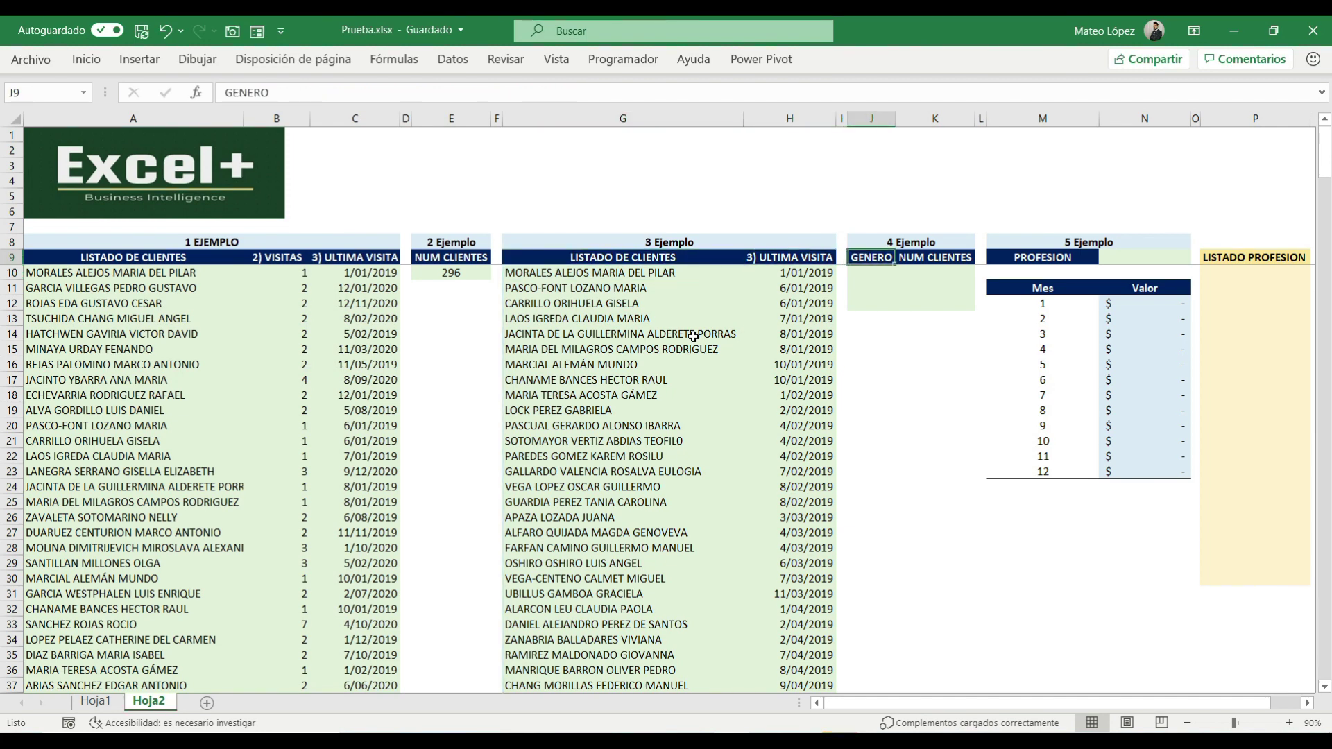
pyautogui.press('Down')
pyautogui.press('Left')
pyautogui.press('Left')
pyautogui.press('Left')
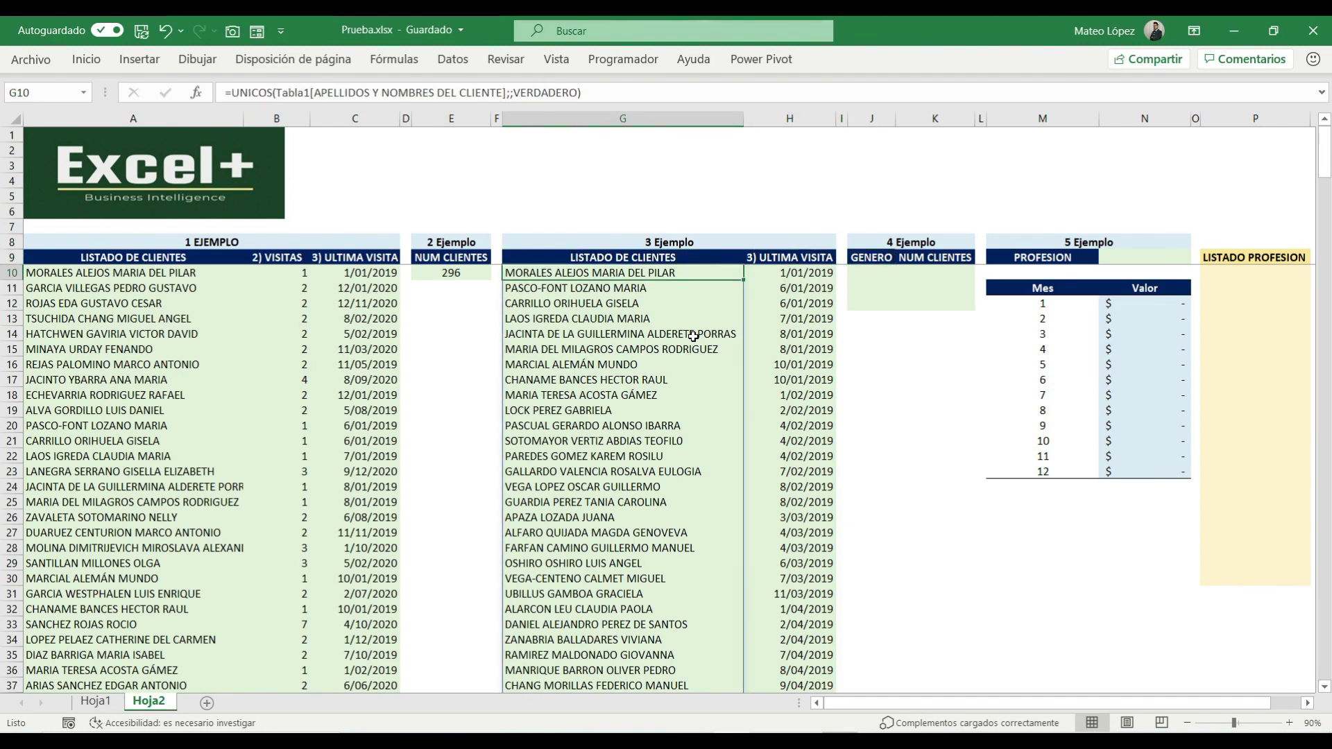
pyautogui.press('Right')
pyautogui.press('Right')
pyautogui.press('Left')
pyautogui.press('Left')
pyautogui.press('Right')
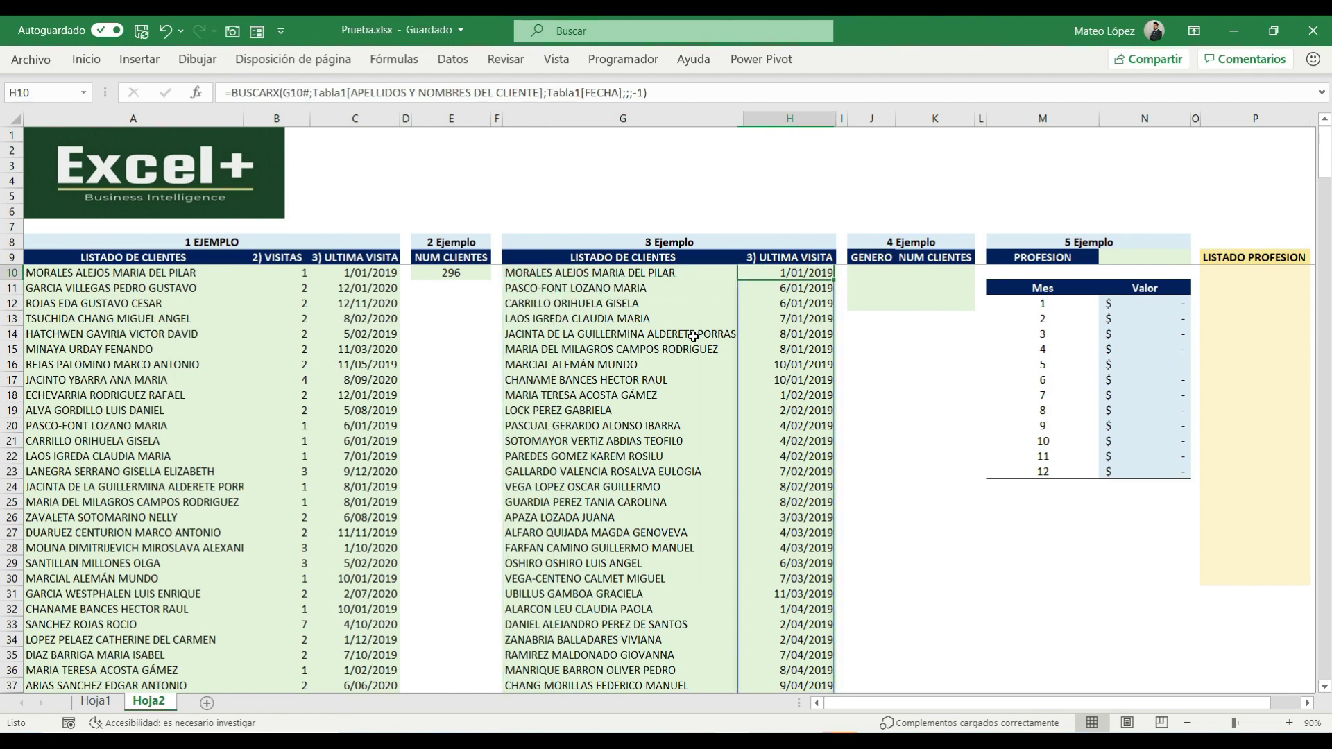
pyautogui.press('Left')
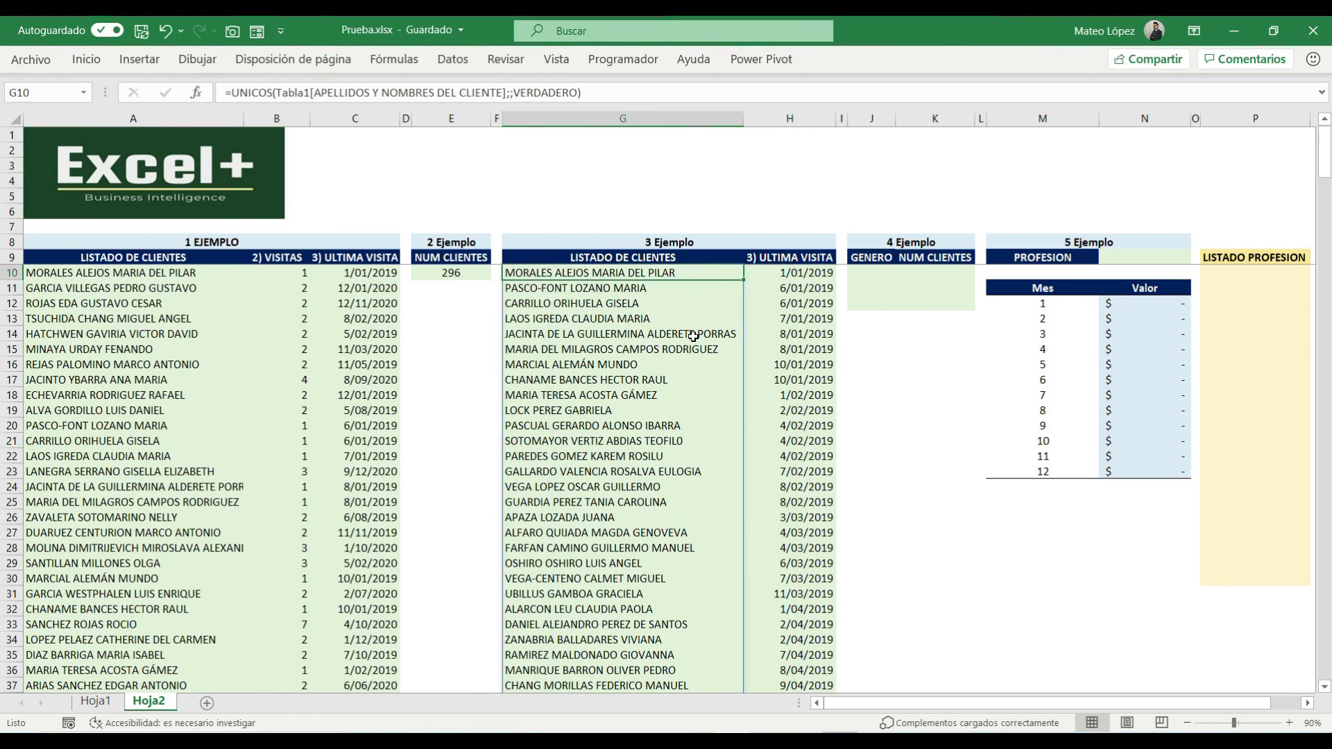
# Check the example 4 question on Hoja1 and enter the gender labels TOTAL, F and M in J10:J12 of Hoja2.
pyautogui.hotkey('ctrl', 'pageup')
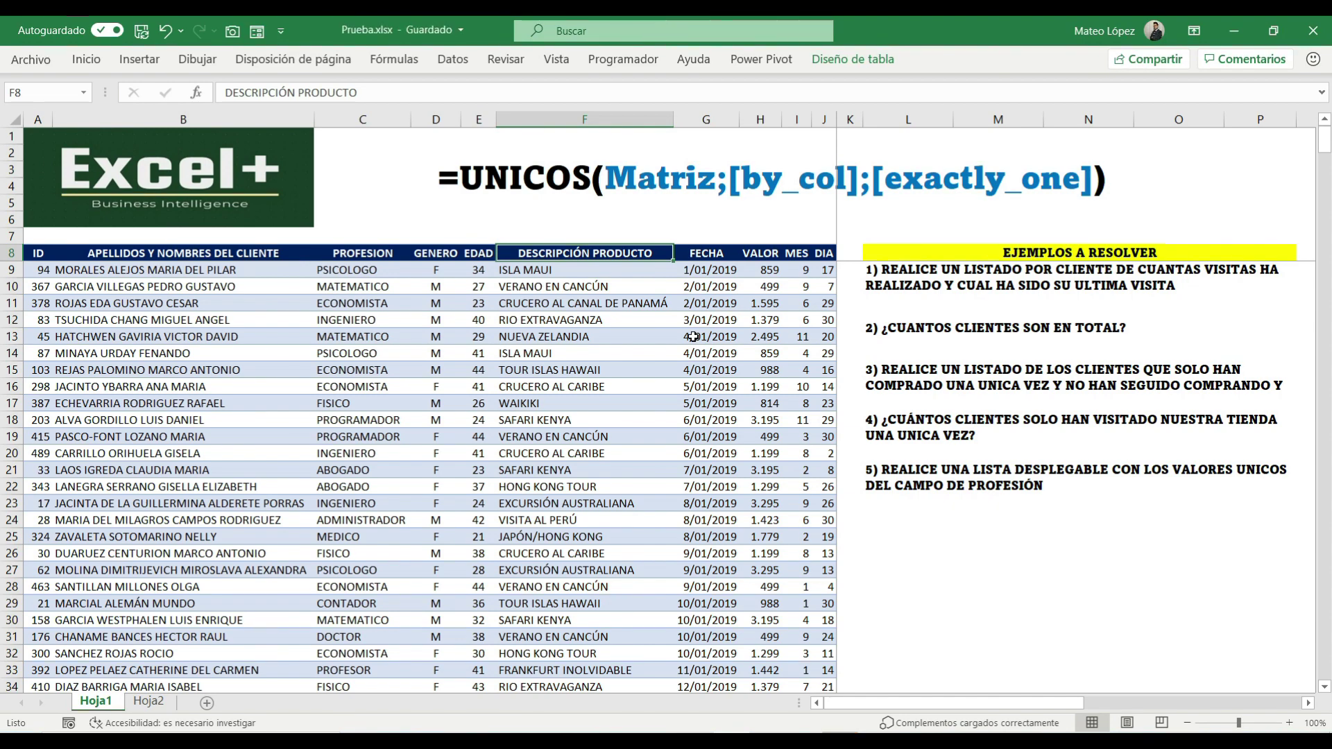
pyautogui.hotkey('ctrl', 'pagedown')
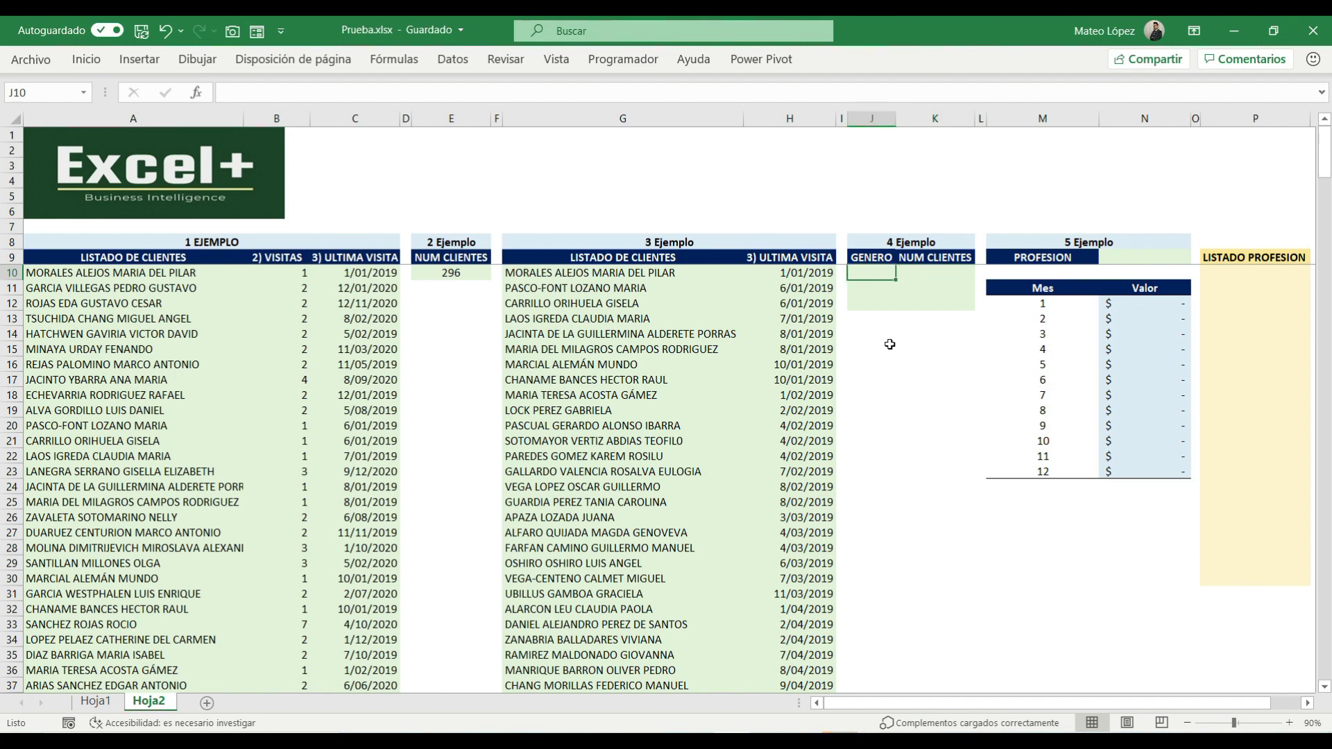
pyautogui.write('TOTAL')
pyautogui.press('Return')
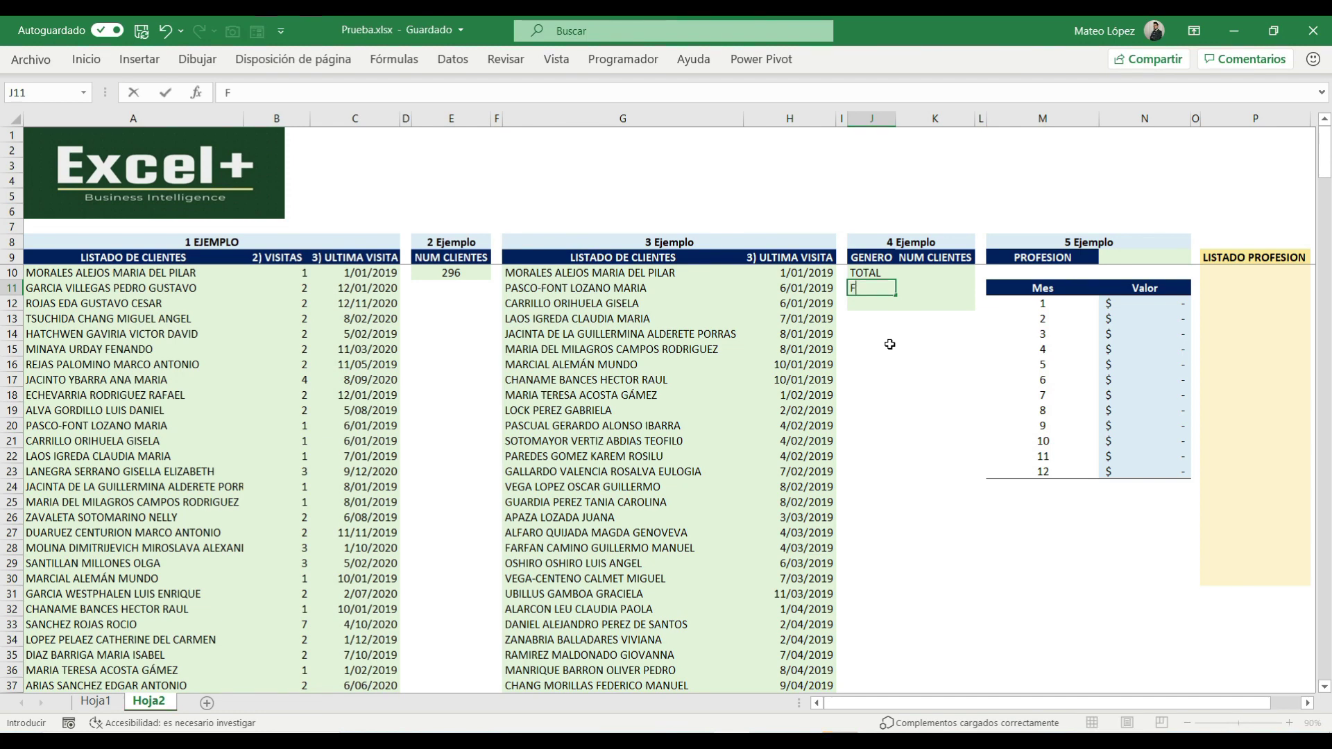
pyautogui.write('F')
pyautogui.press('Return')
pyautogui.write('M')
pyautogui.press('Return')
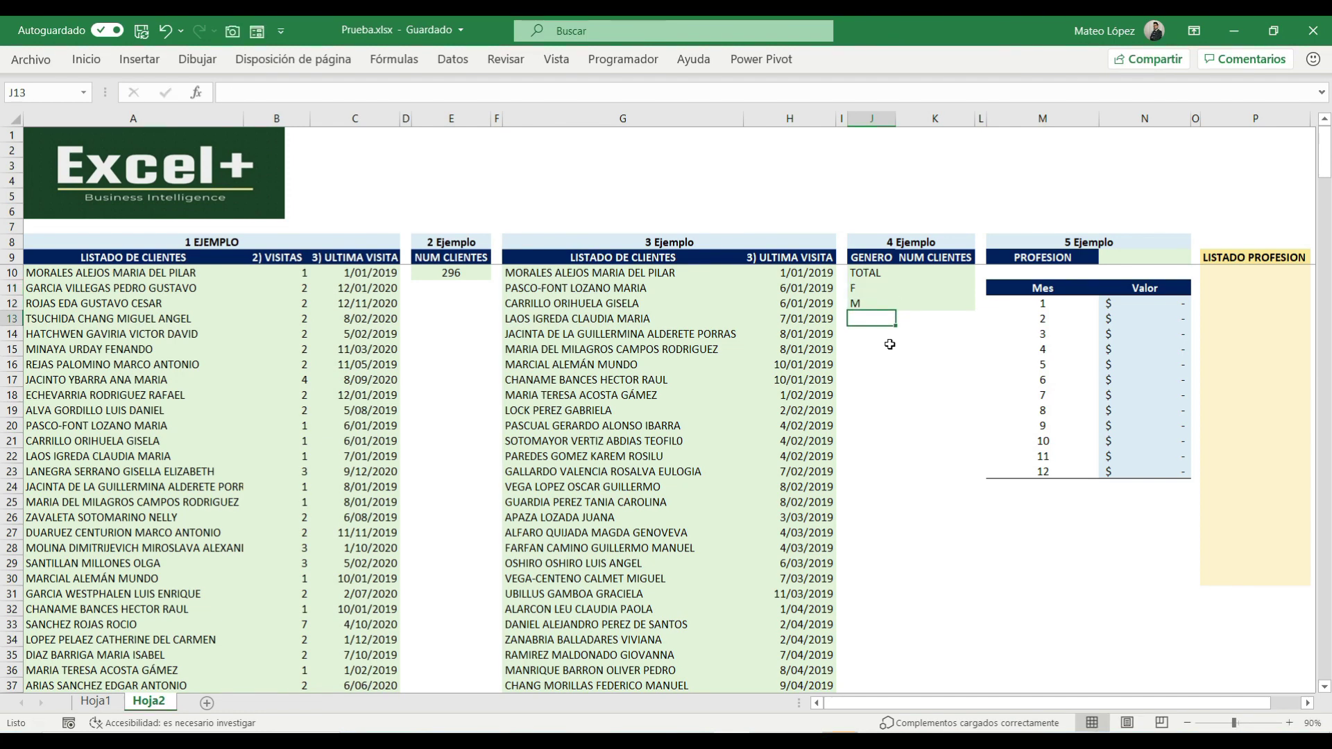
pyautogui.press('Up')
pyautogui.press('Right')
pyautogui.press('Up')
pyautogui.press('Up')
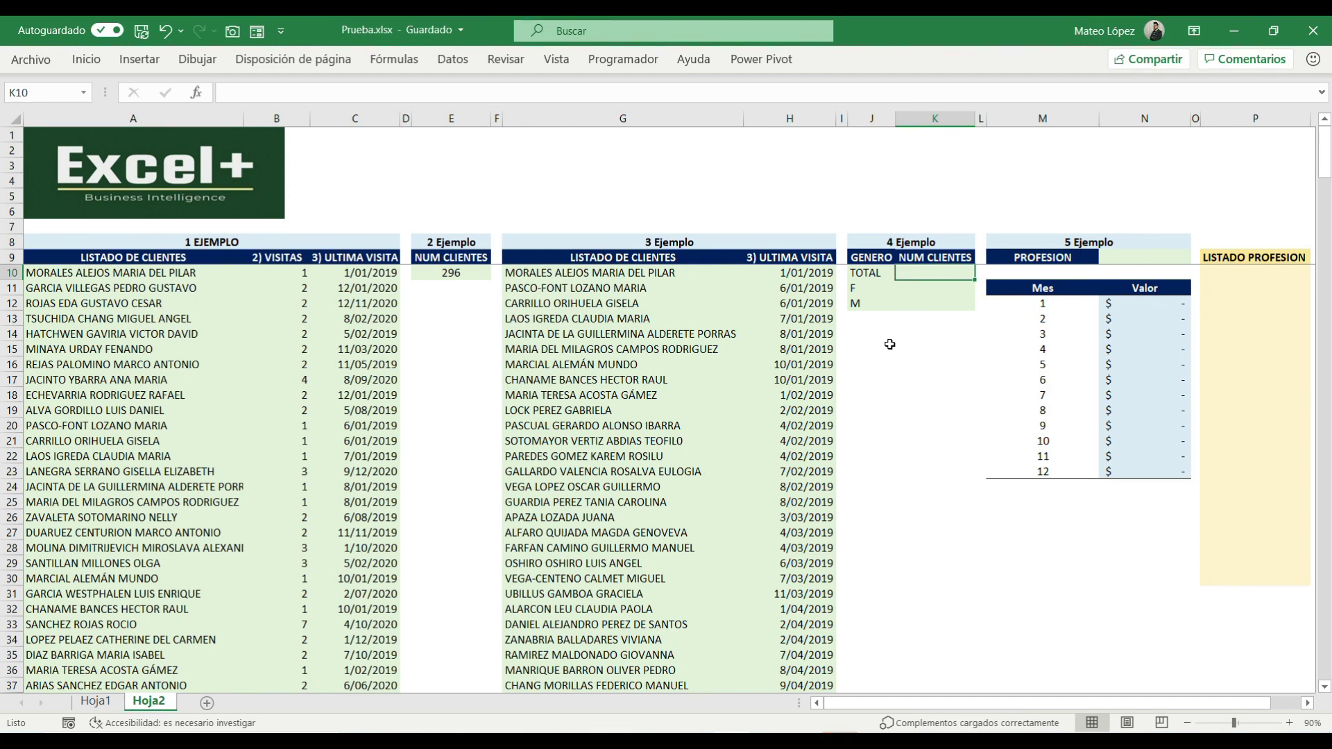
pyautogui.write('=')
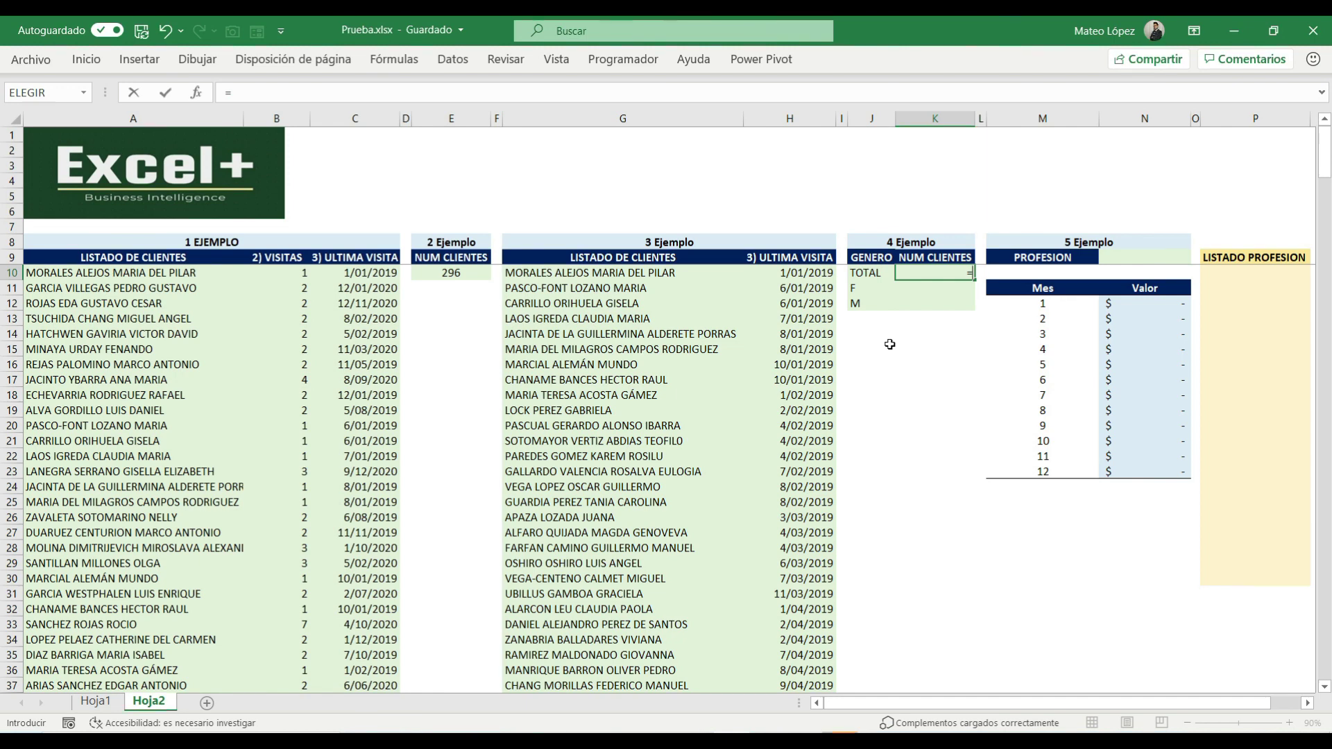
pyautogui.press('Escape')
# Copy the UNICOS expression from the G10 formula without its equals sign, leaving the cell unedited.
pyautogui.press('Left')
pyautogui.press('Left')
pyautogui.press('Left')
pyautogui.press('Left')
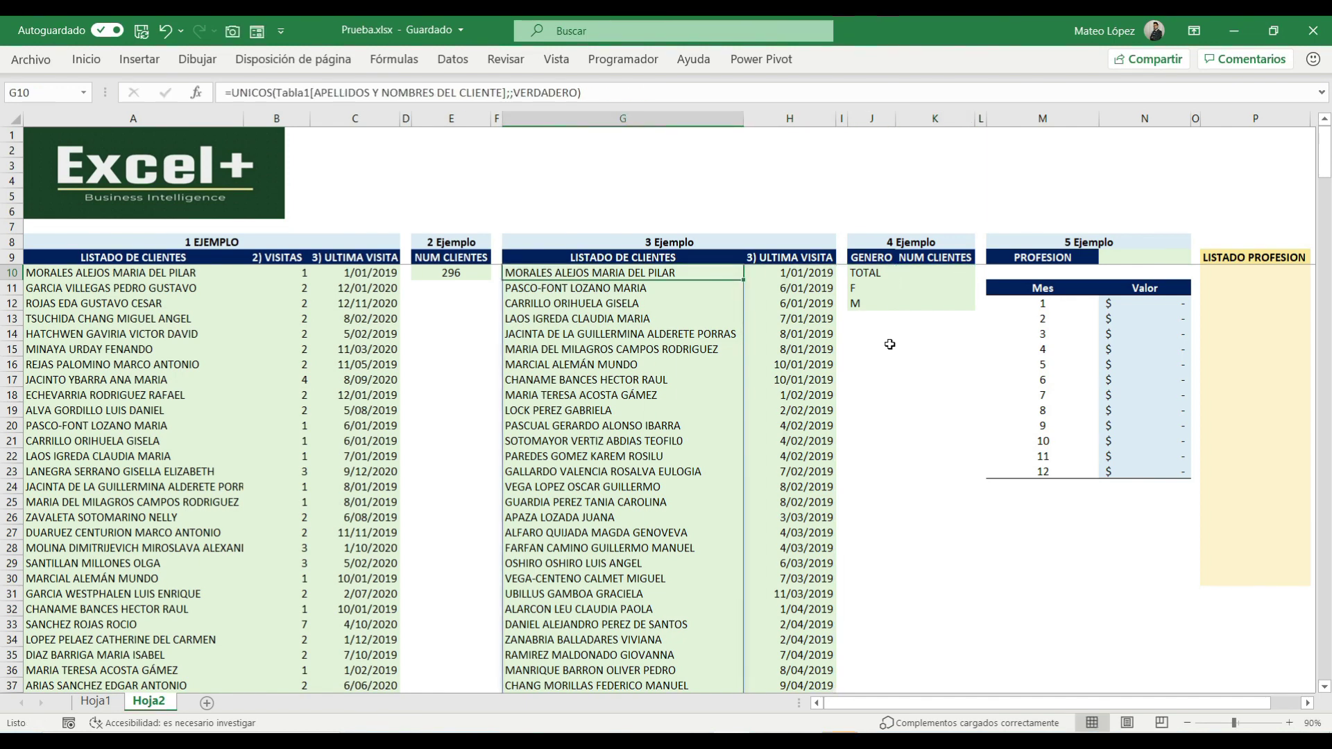
pyautogui.click(606, 92)
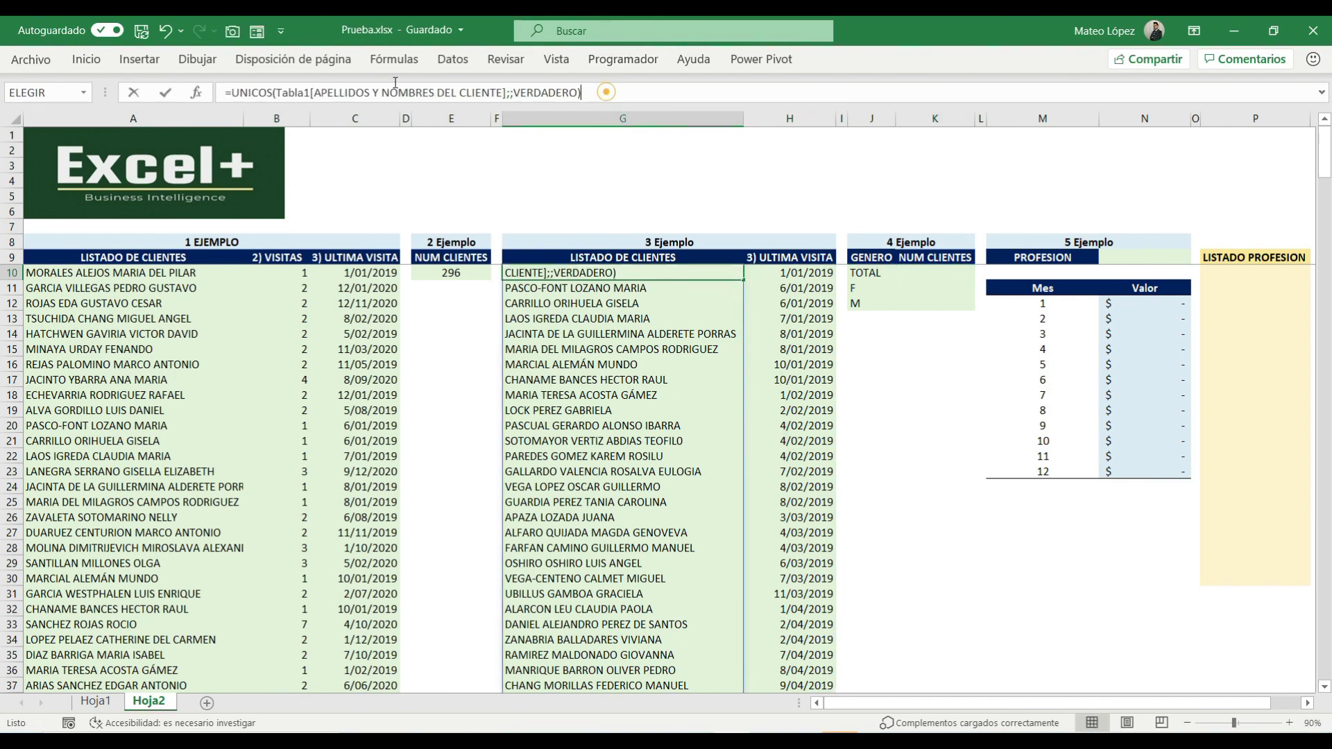
pyautogui.moveTo(395, 83); pyautogui.dragTo(231, 100)
pyautogui.hotkey('ctrl', 'c')
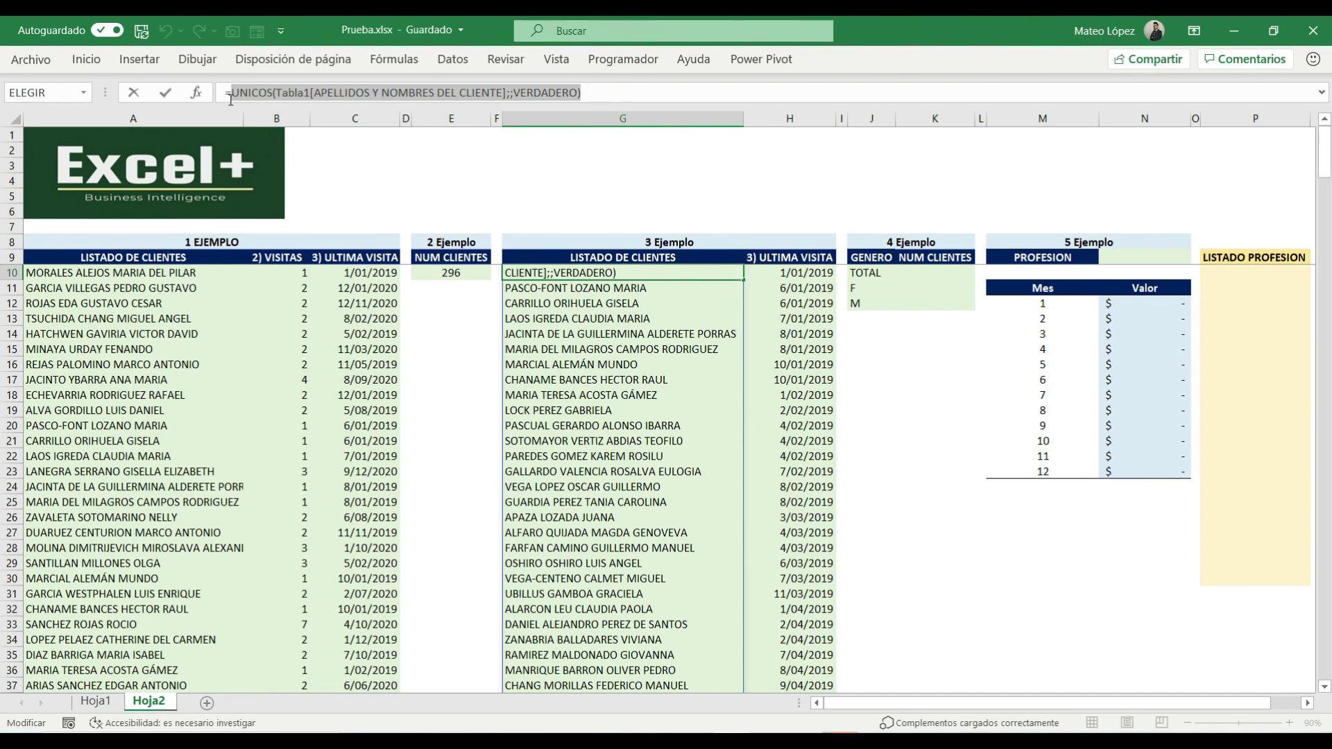
pyautogui.press('Escape')
# Enter =CONTARA(UNICOS(Tabla1[APELLIDOS Y NOMBRES DEL CLIENTE];;VERDADERO)) in K10, reusing the copied UNICOS expression.
pyautogui.click(935, 273)
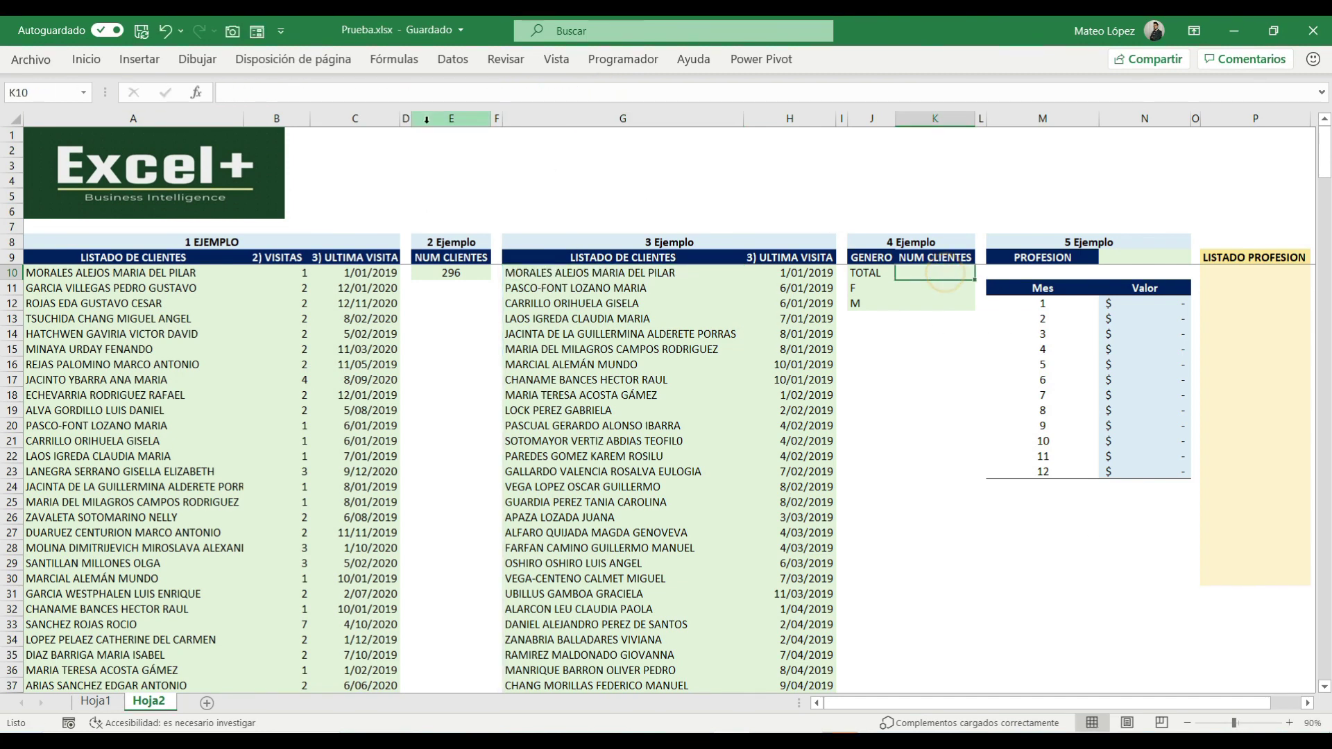
pyautogui.click(389, 91)
pyautogui.write('=C')
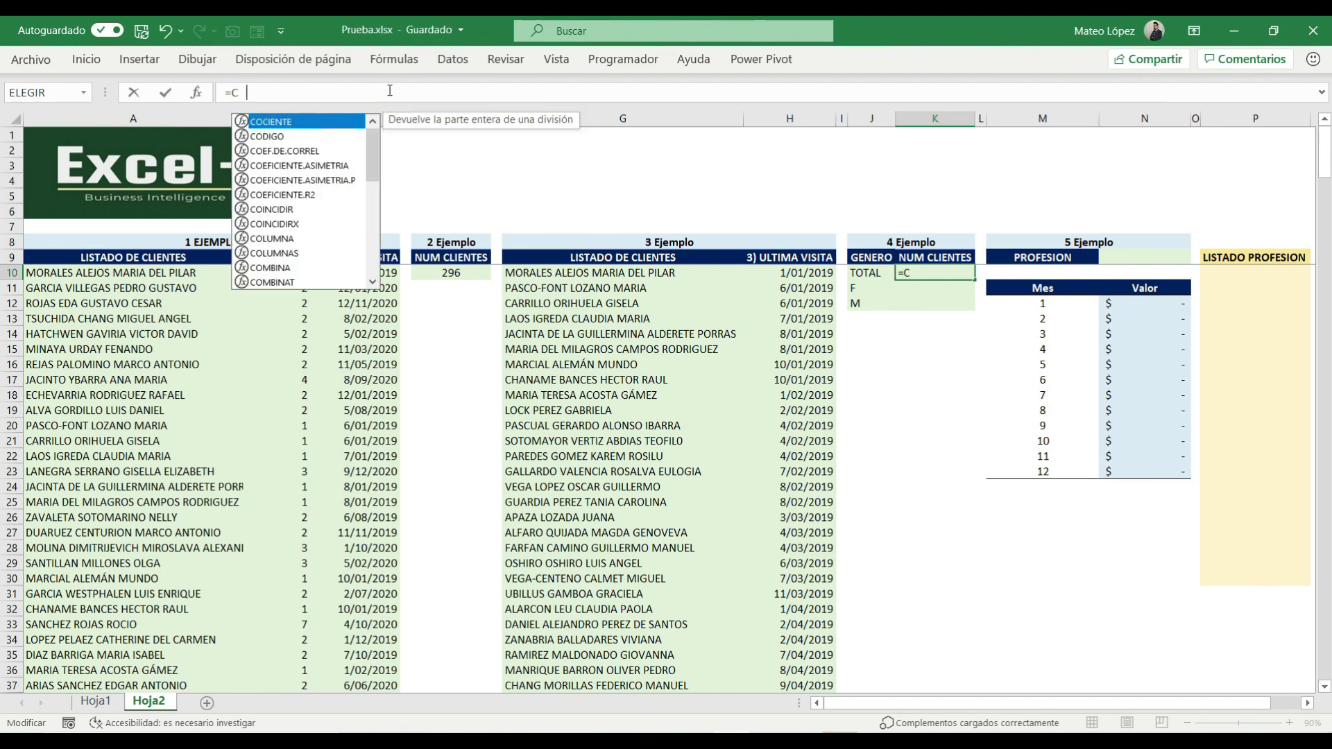
pyautogui.write('ON')
pyautogui.press('Down')
pyautogui.press('Down')
pyautogui.press('Down')
pyautogui.press('Down')
pyautogui.press('Down')
pyautogui.press('Down')
pyautogui.press('Tab')
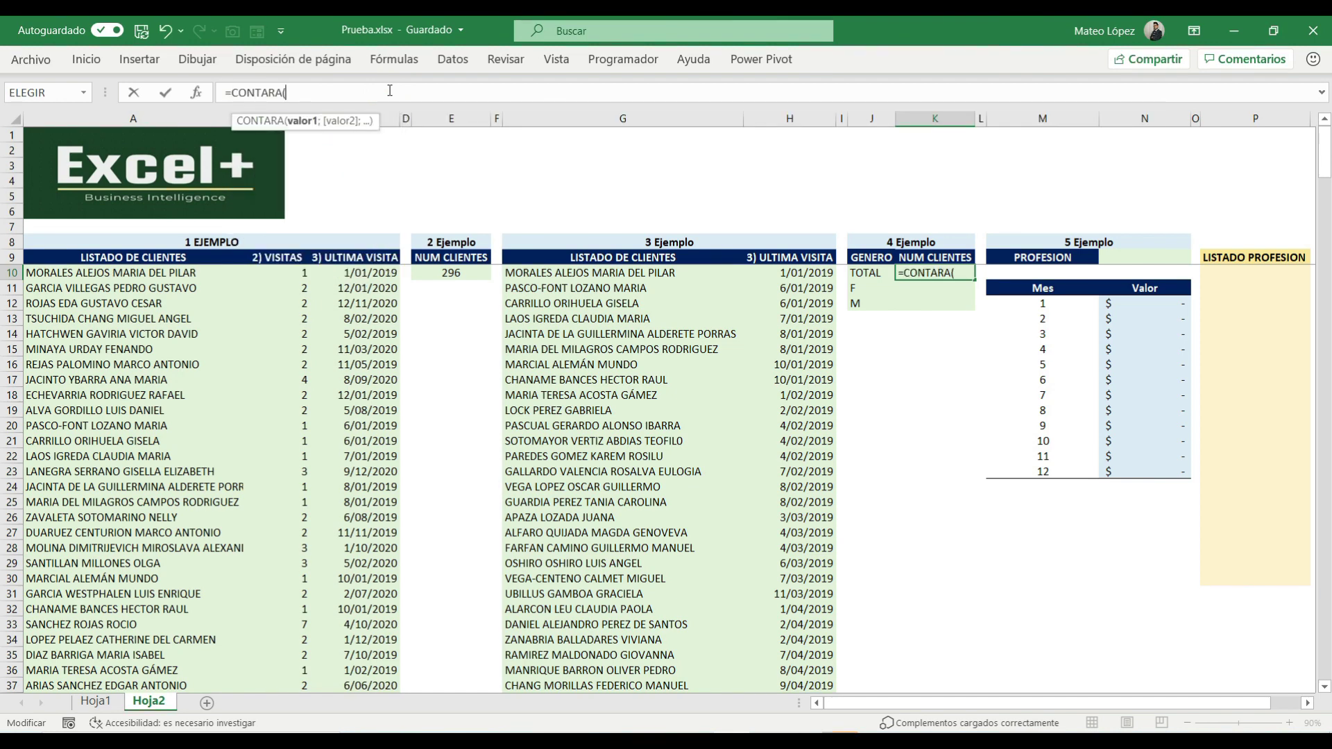
pyautogui.hotkey('ctrl', 'v')
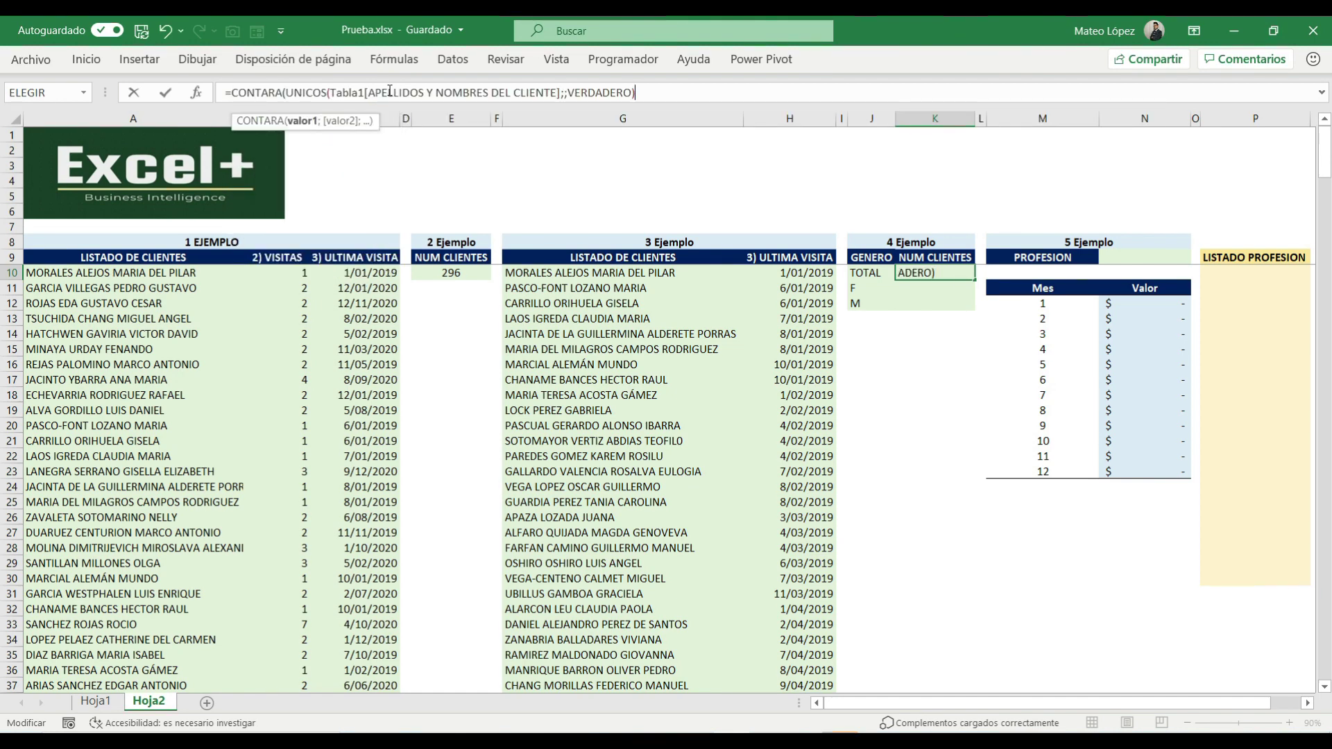
pyautogui.write(')')
pyautogui.hotkey('ctrl', 'Return')
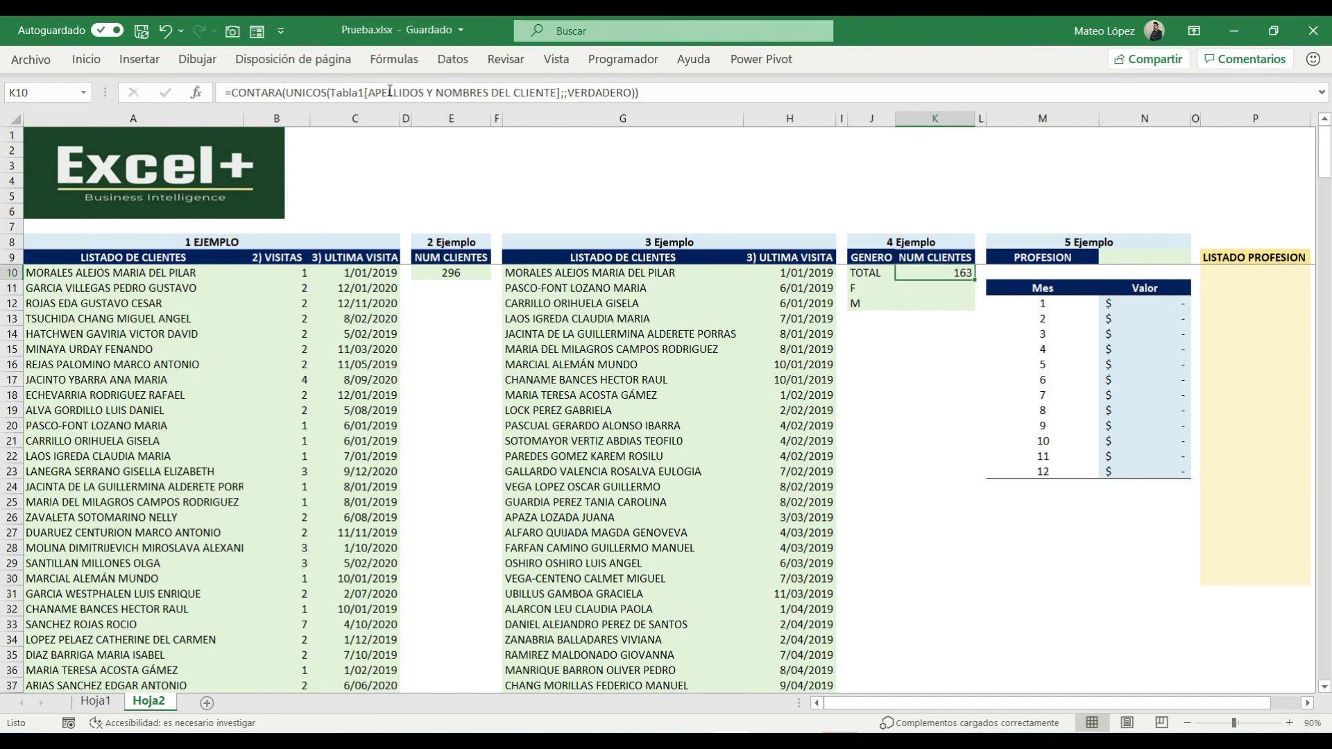
# Compare the client-count formula in E10 with the one-time-client formula in K10 and look over the empty F and M rows.
pyautogui.press('Left')
pyautogui.press('Left')
pyautogui.press('Left')
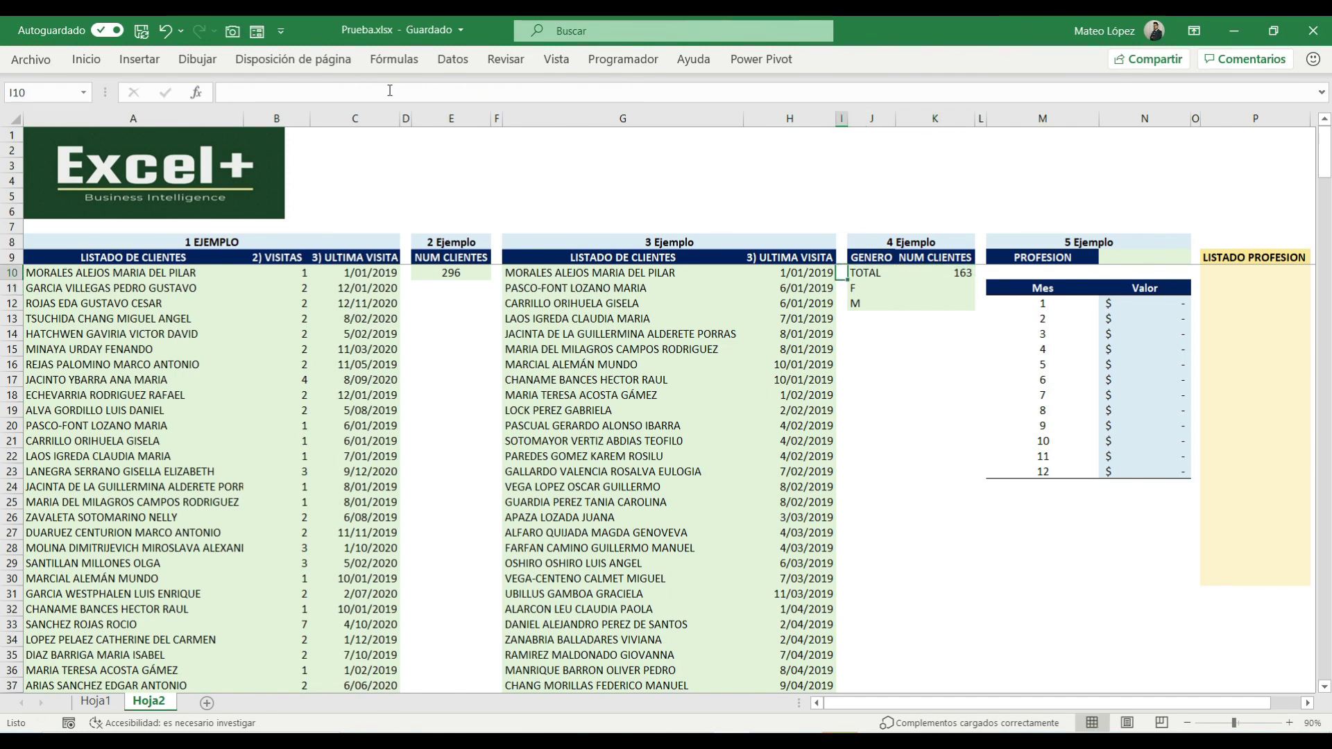
pyautogui.click(442, 269)
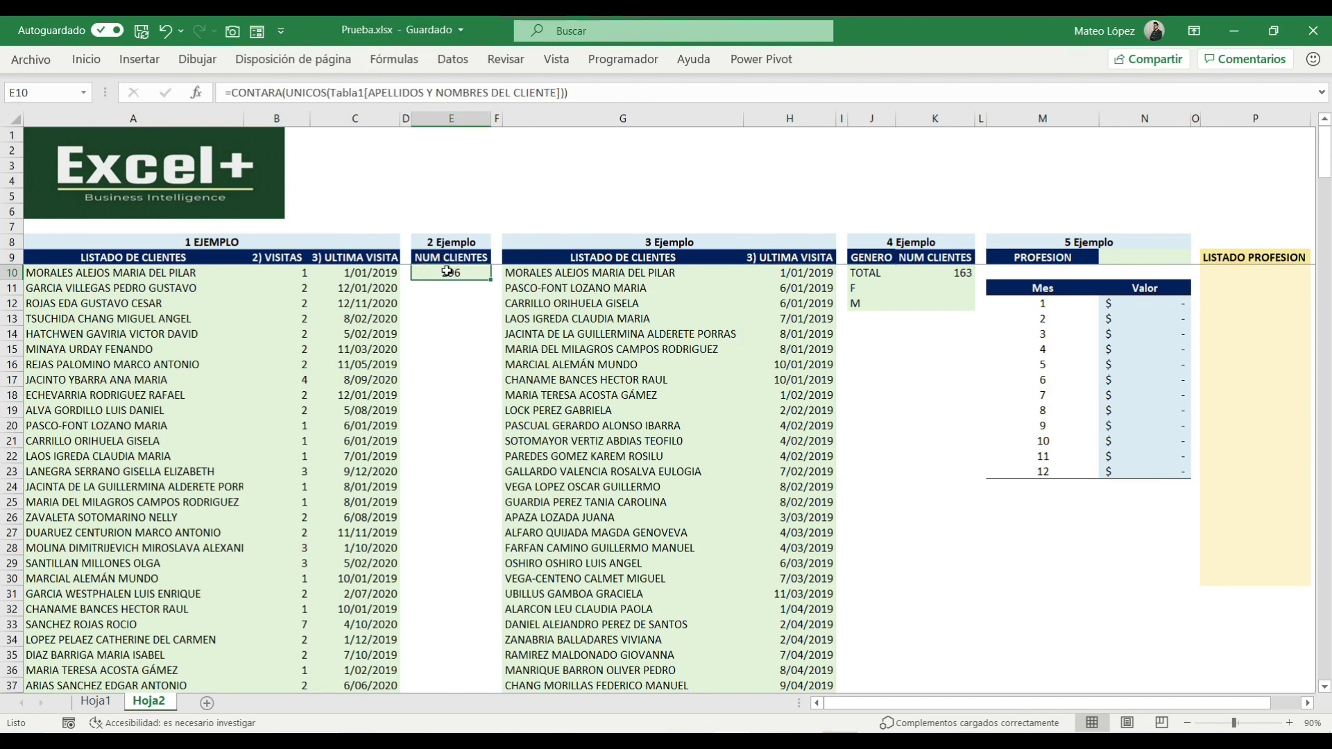
pyautogui.click(952, 273)
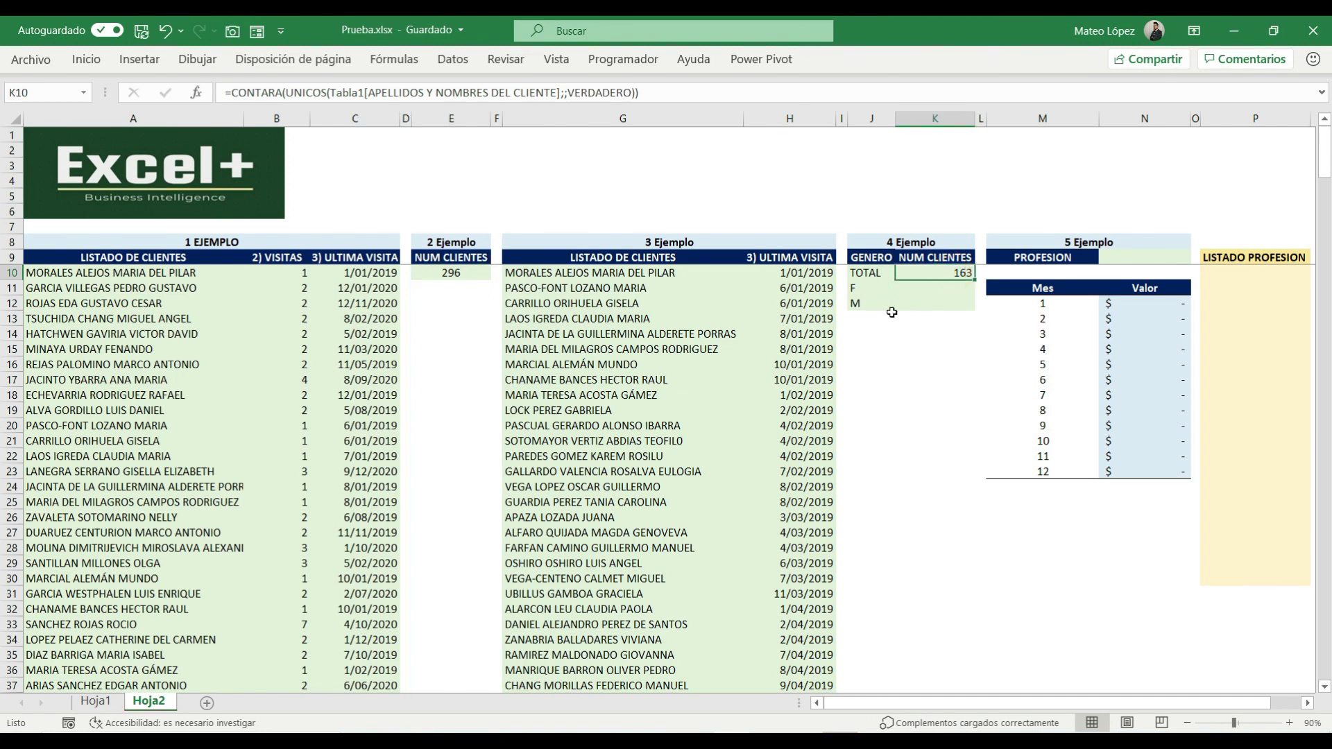
pyautogui.click(906, 294)
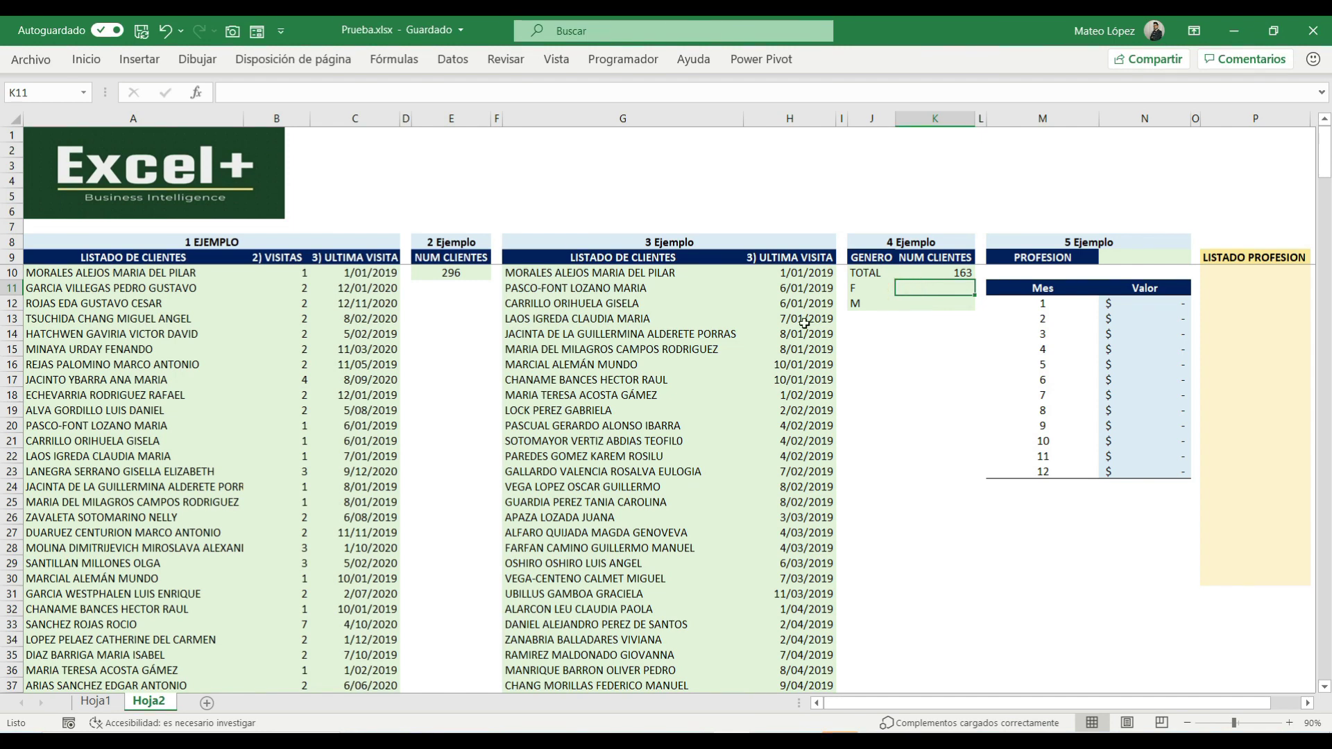
pyautogui.press('Up')
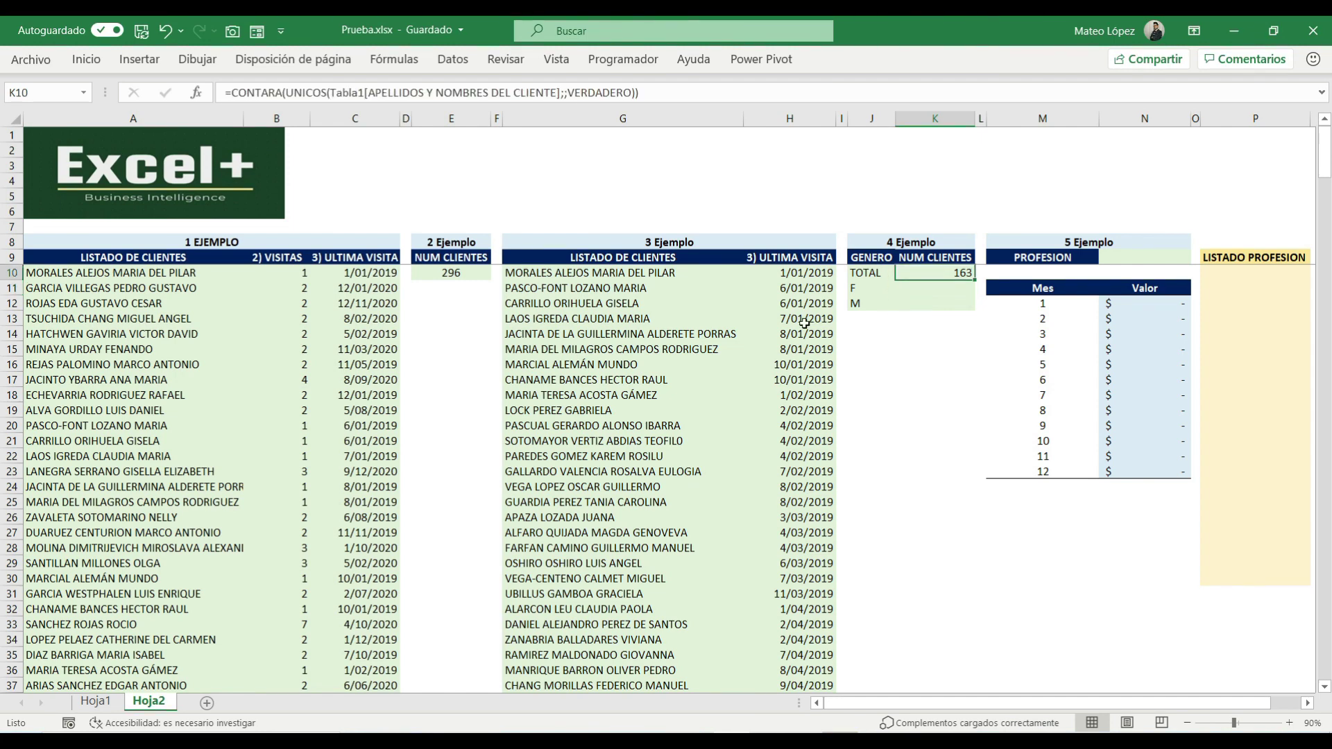
pyautogui.press('Down')
pyautogui.press('Down')
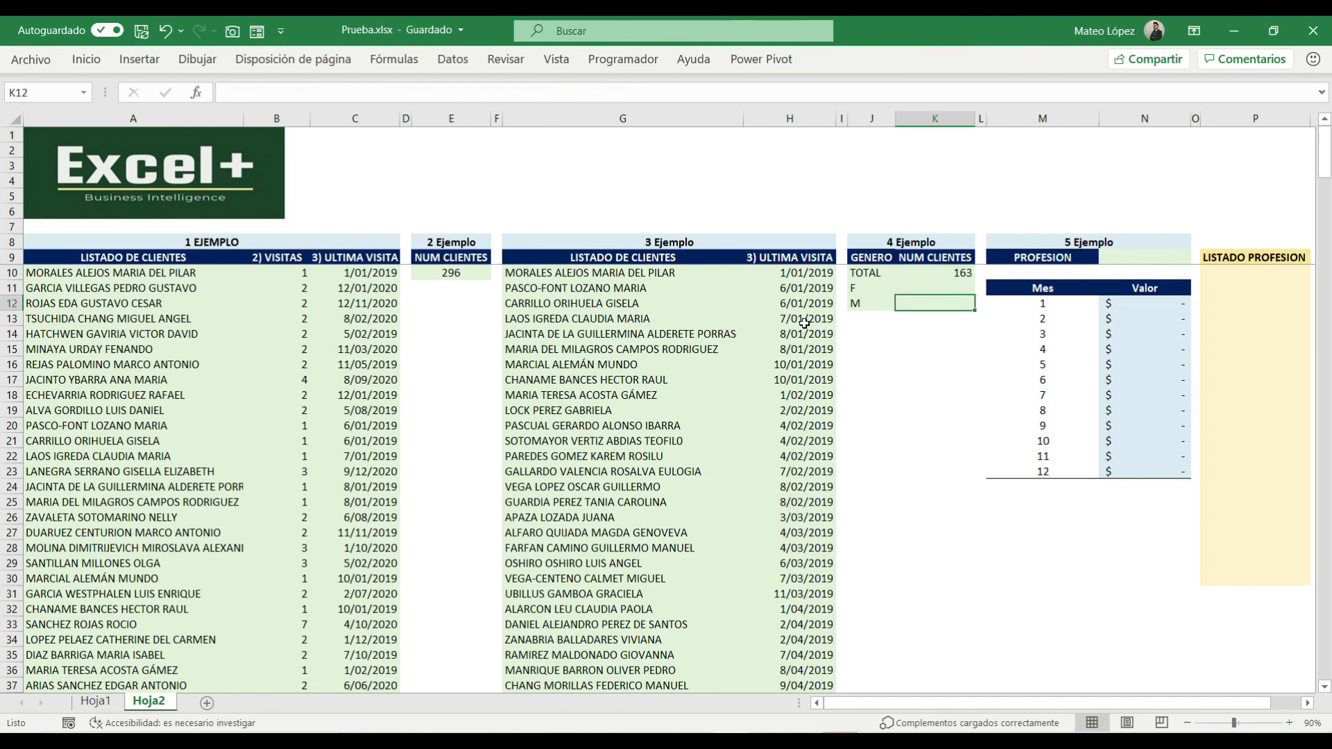
# Start a CONTAR.SI.CONJUNTO formula in K11 with Tabla1[APELLIDOS Y NOMBRES DEL CLIENTE] as the first criteria range.
pyautogui.press('Up')
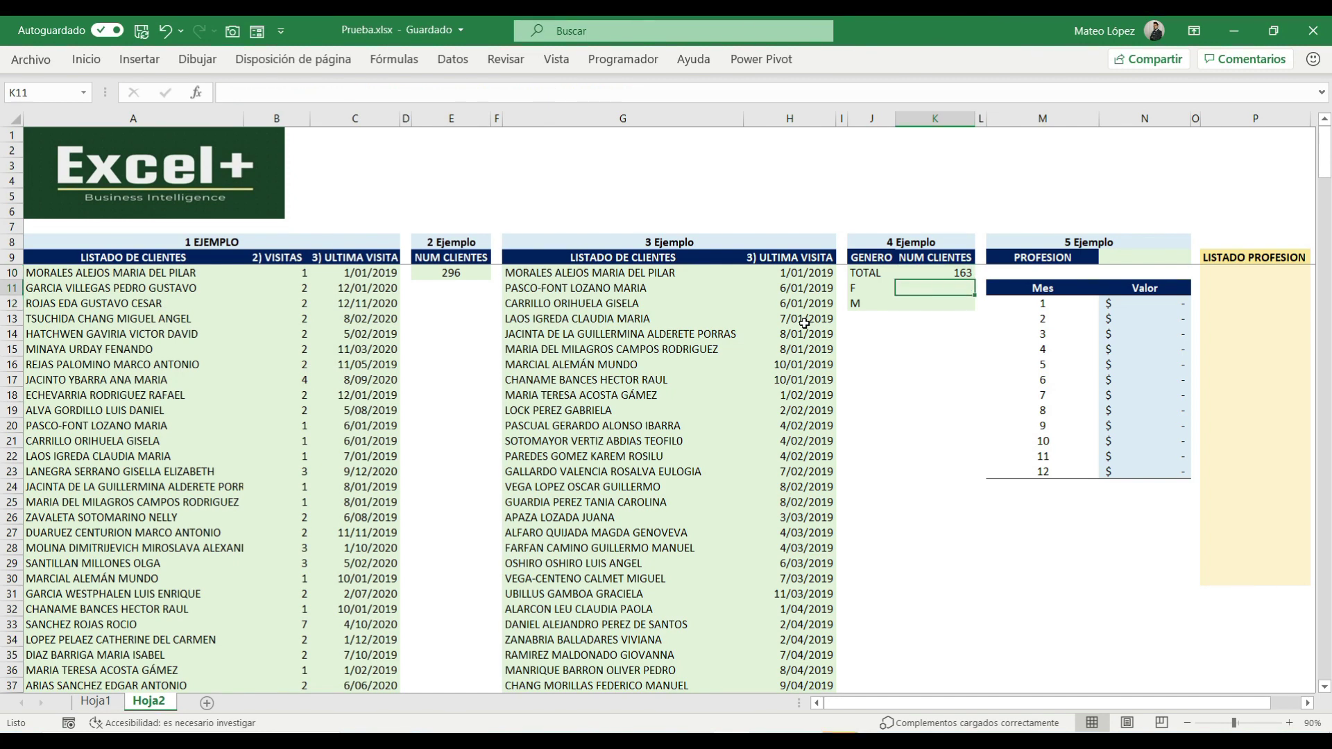
pyautogui.write('=')
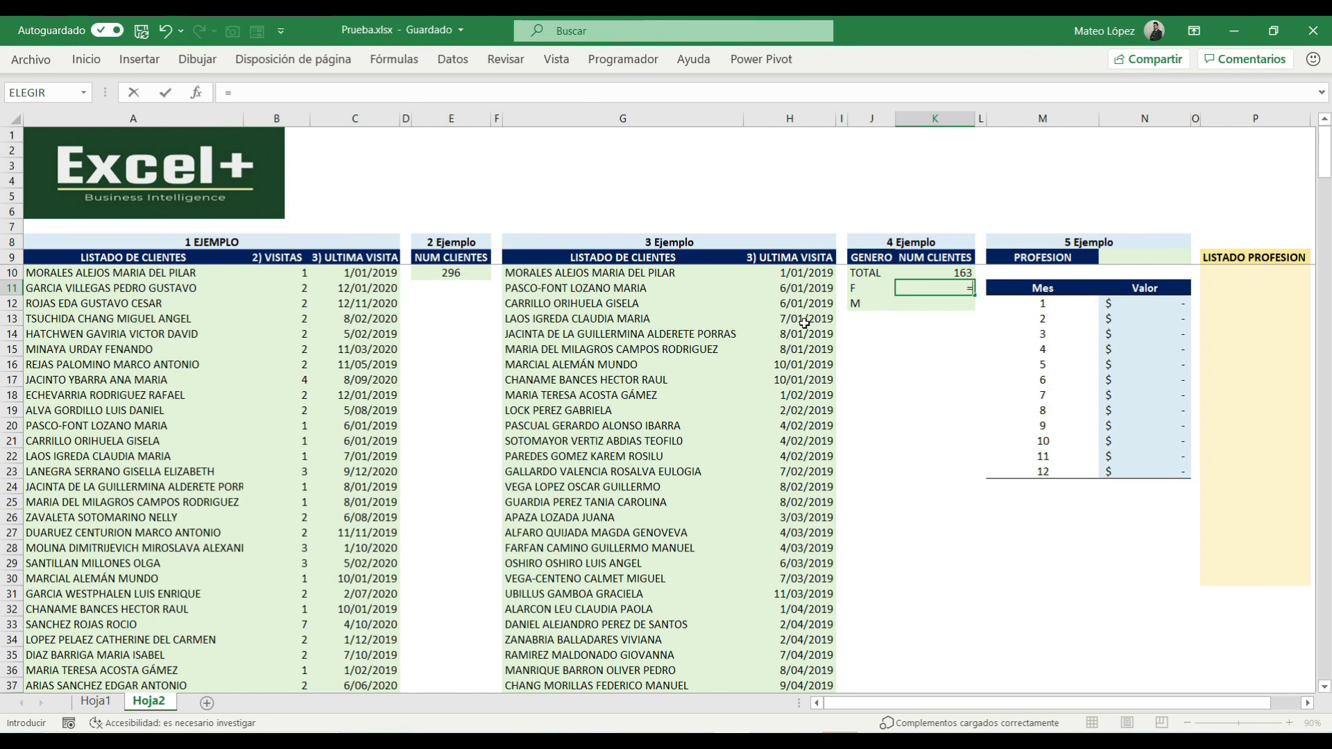
pyautogui.write('CON')
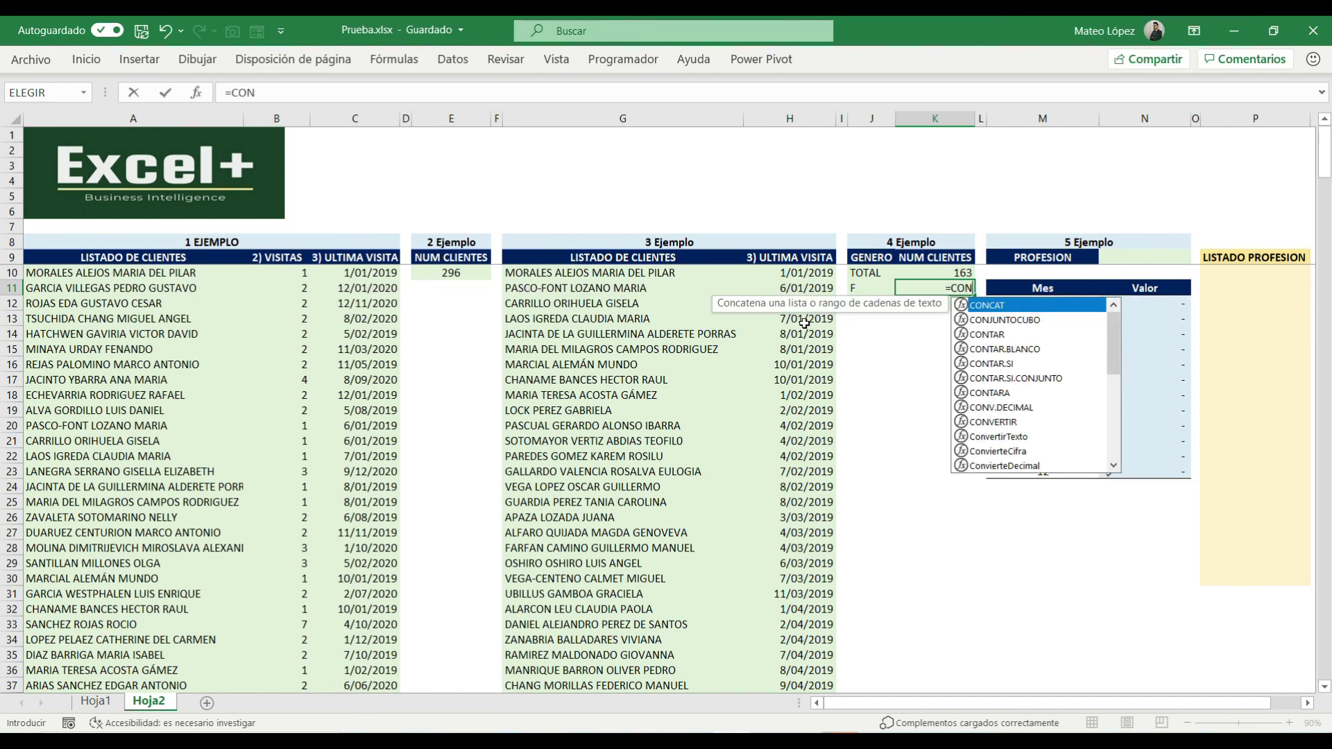
pyautogui.press('Down')
pyautogui.press('Down')
pyautogui.press('Down')
pyautogui.press('Down')
pyautogui.press('Down')
pyautogui.press('Tab')
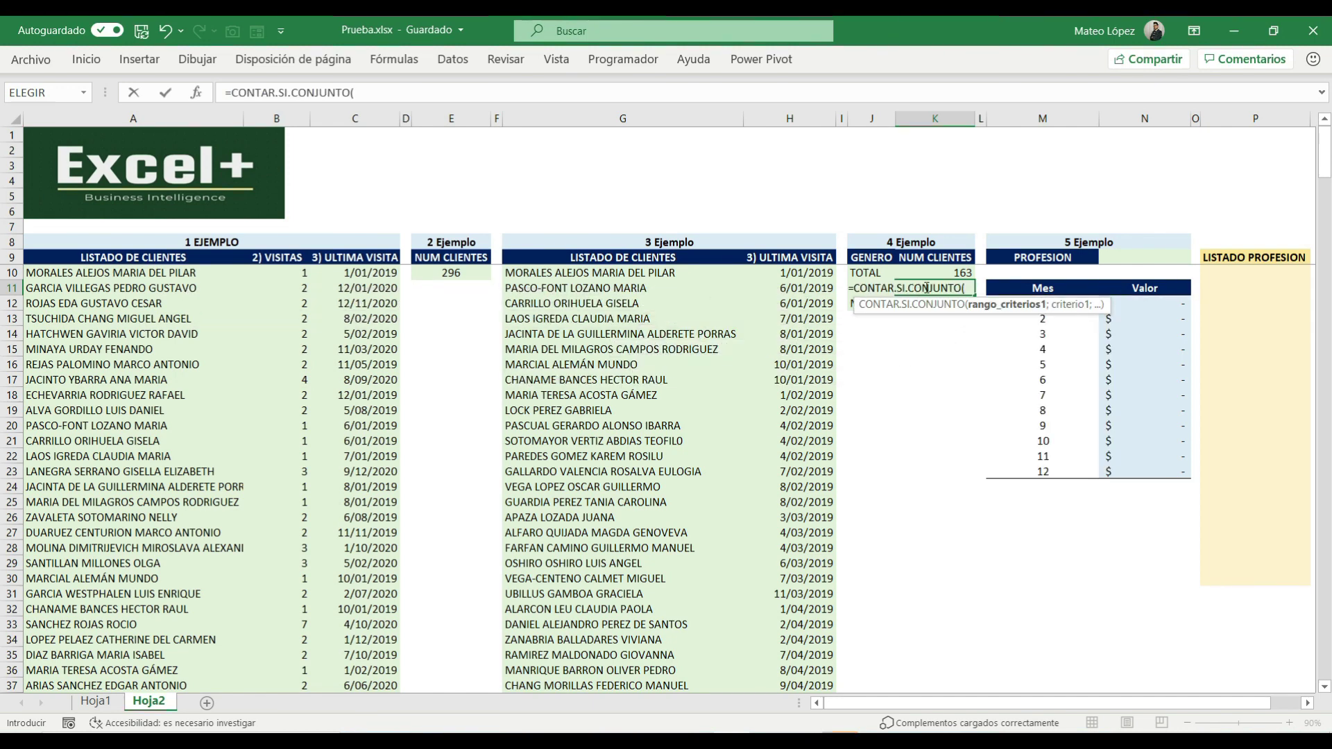
pyautogui.write('TA')
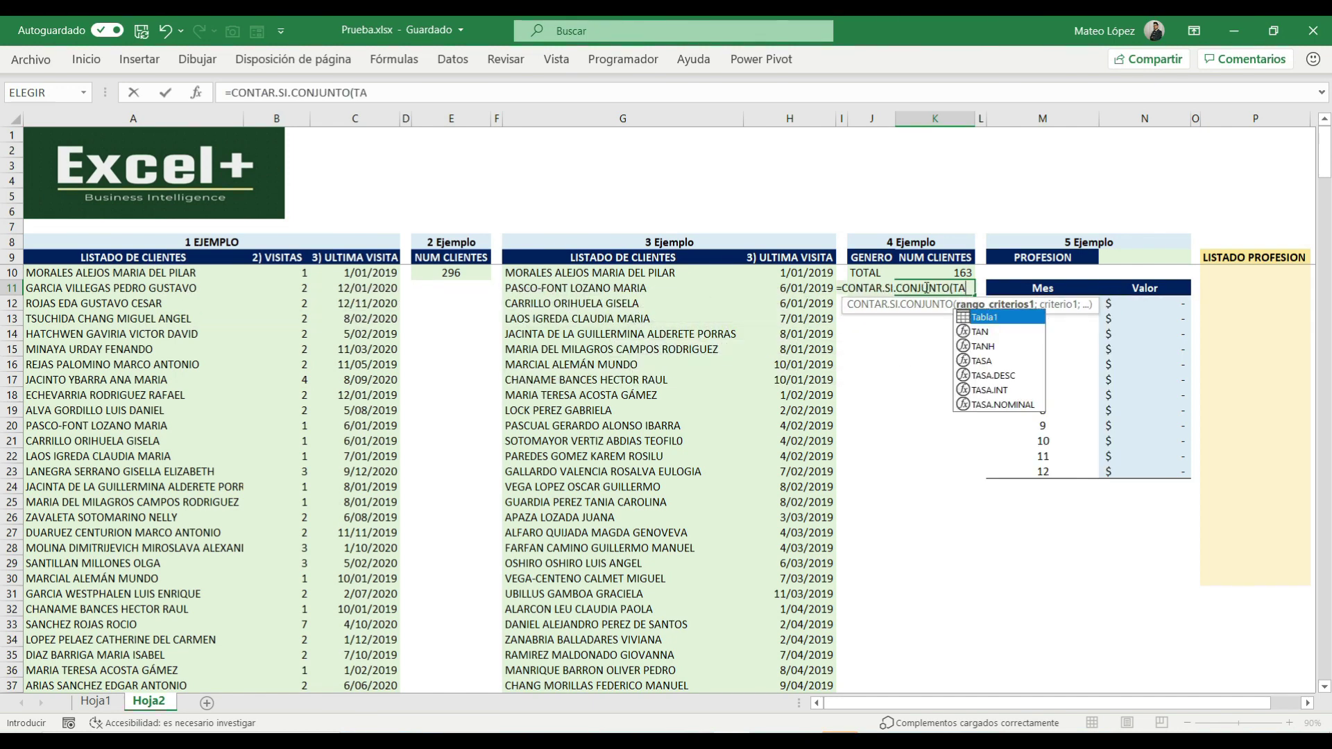
pyautogui.press('Tab')
pyautogui.write('[')
pyautogui.press('Down')
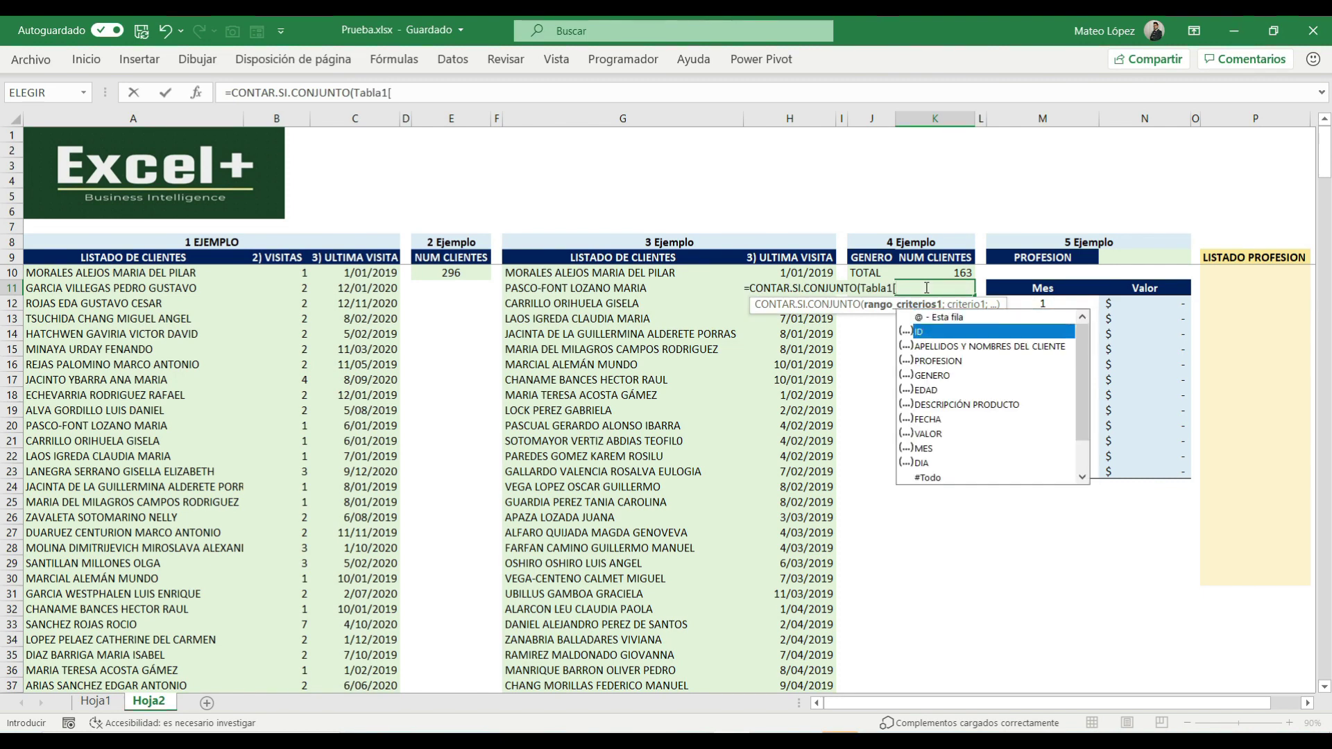
pyautogui.press('Down')
pyautogui.press('Tab')
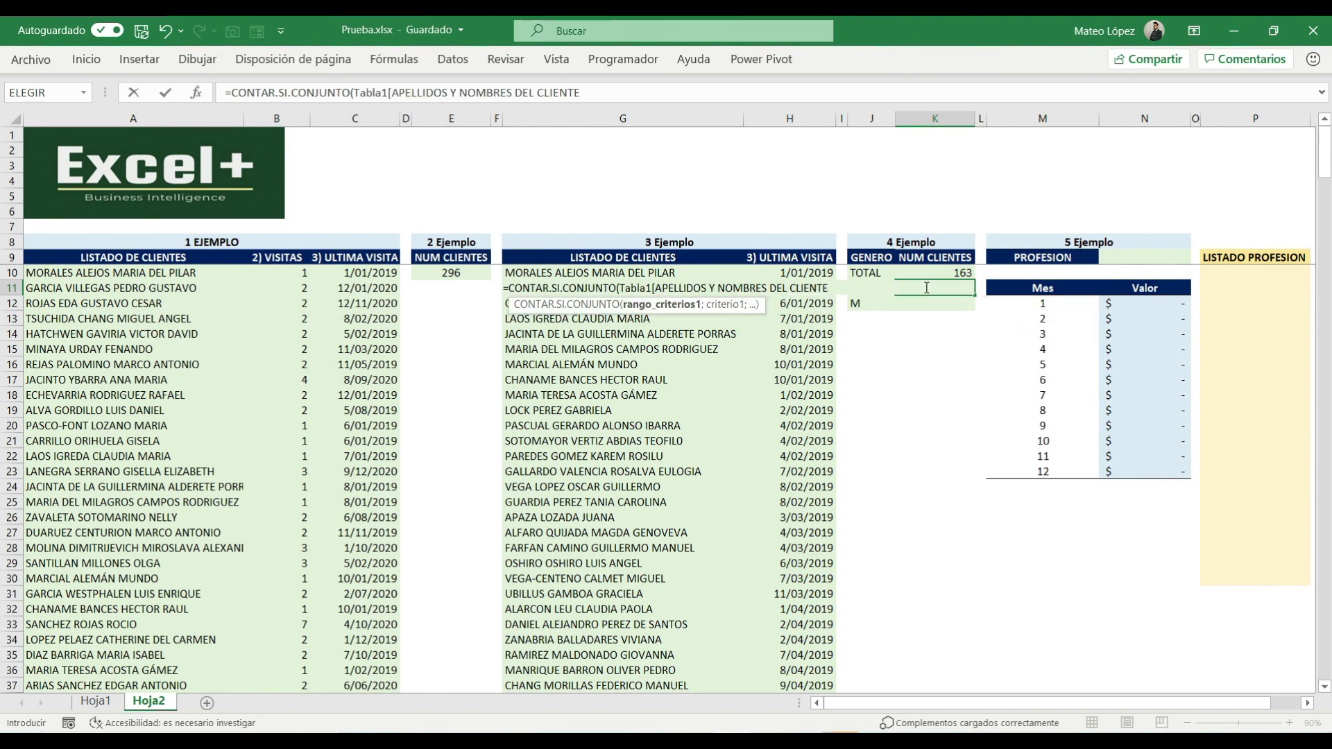
pyautogui.write('];')
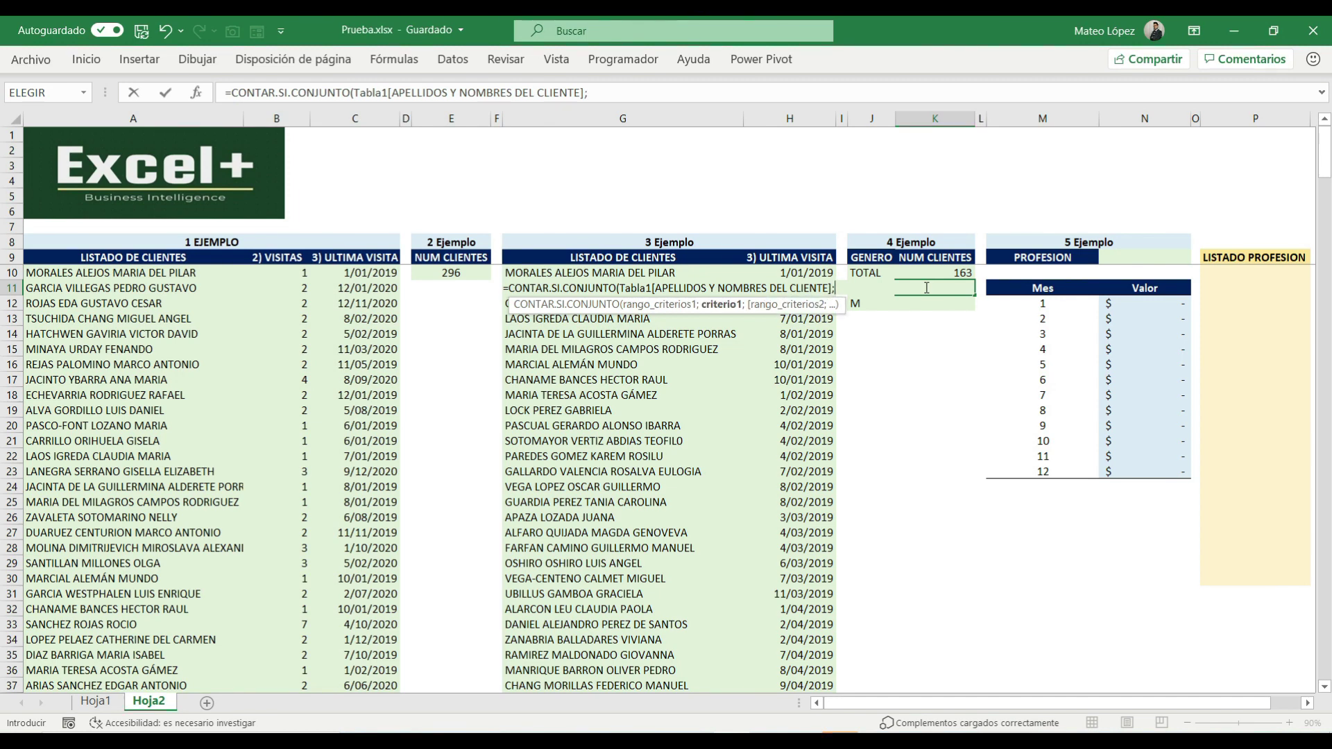
# Add UNICOS(Tabla1[APELLIDOS Y NOMBRES DEL CLIENTE];;VERDADERO) as the first criterion of the K11 formula.
pyautogui.write('UNI')
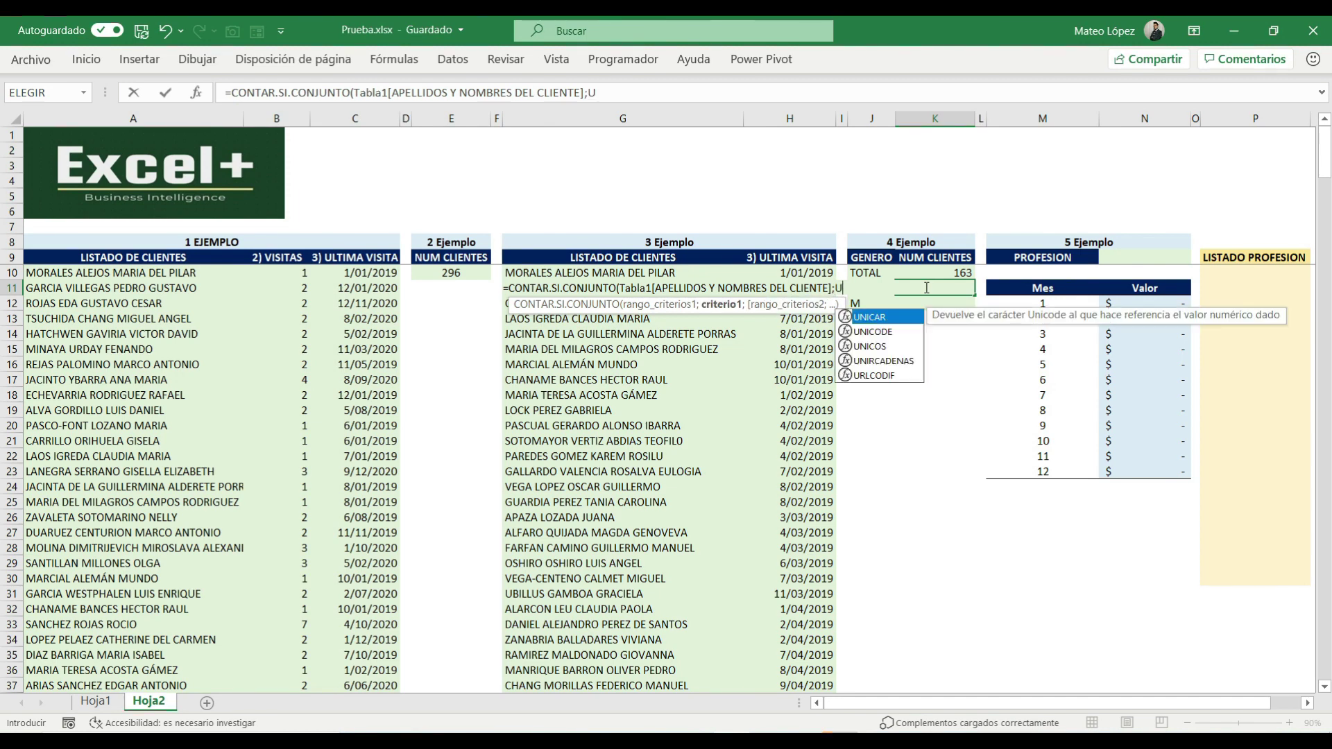
pyautogui.press('Down')
pyautogui.press('Down')
pyautogui.press('Tab')
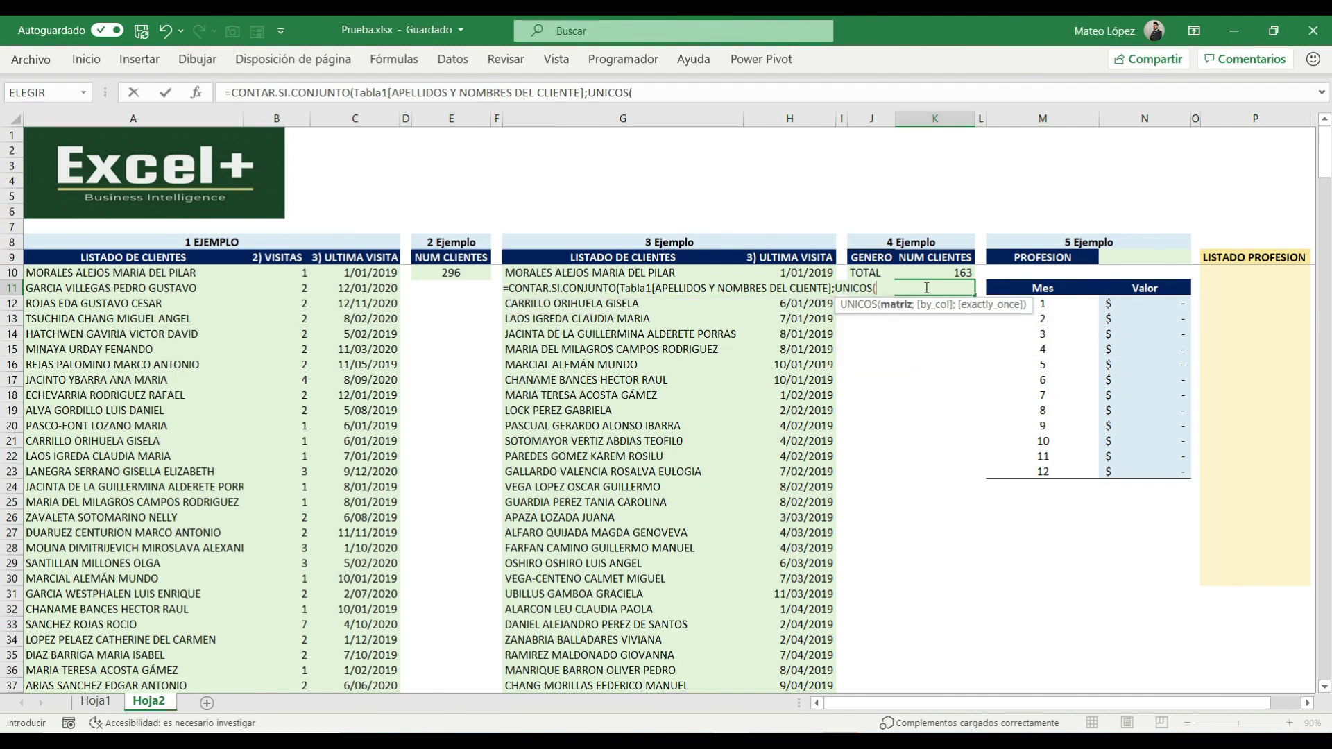
pyautogui.write('T')
pyautogui.press('Tab')
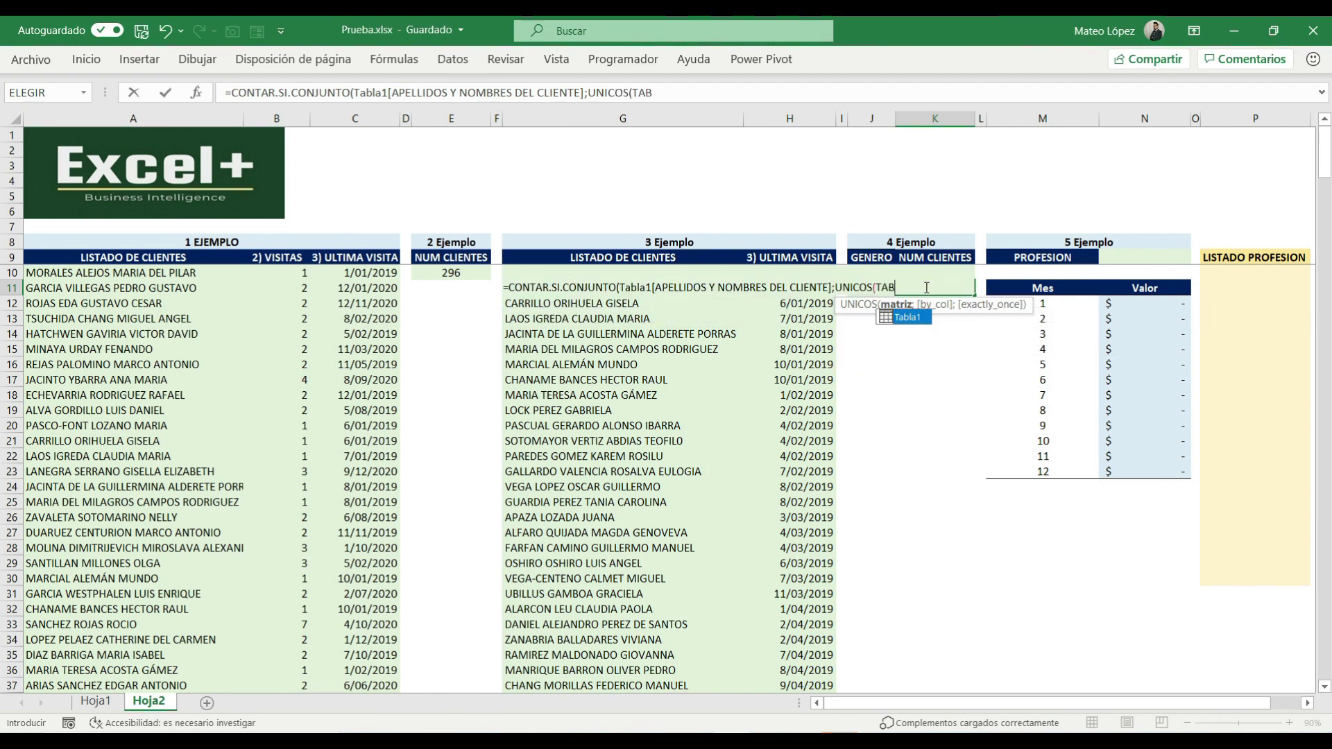
pyautogui.write('[')
pyautogui.press('Down')
pyautogui.press('Down')
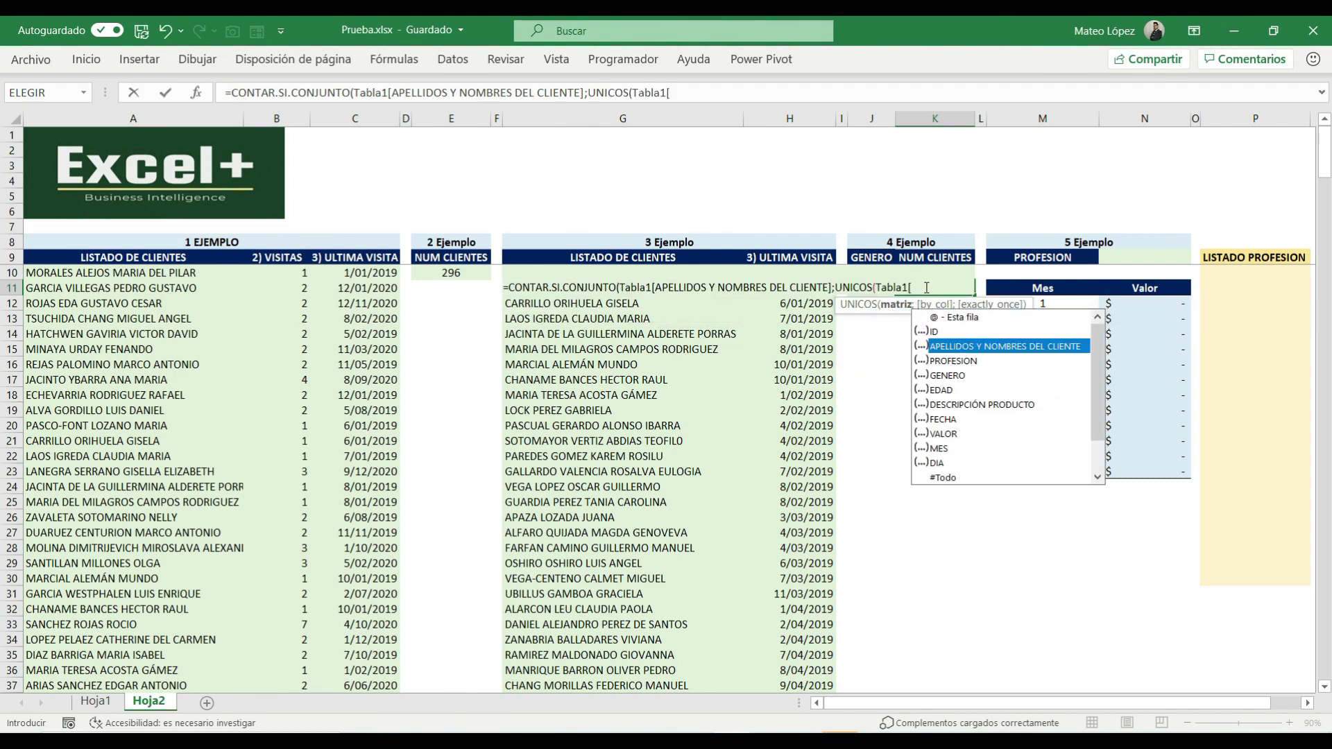
pyautogui.press('Tab')
pyautogui.write(']')
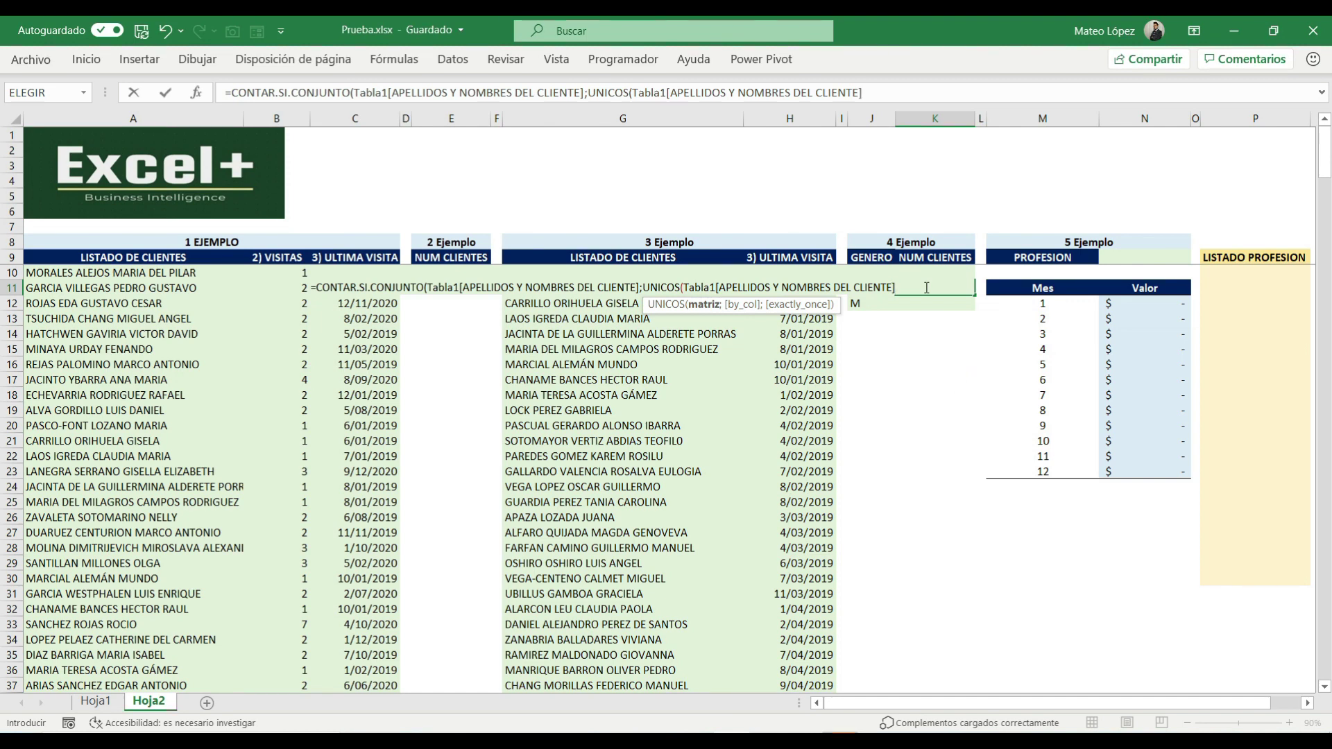
pyautogui.write(';;')
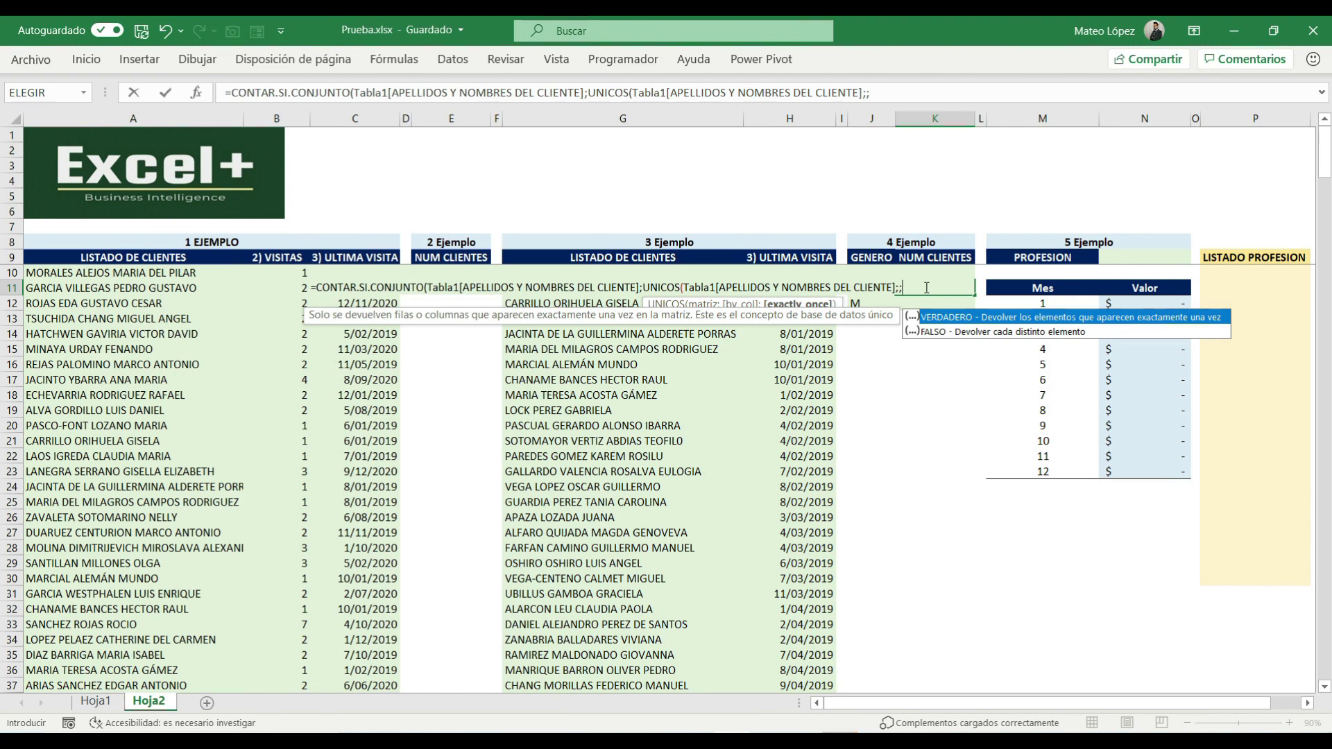
pyautogui.press('Tab')
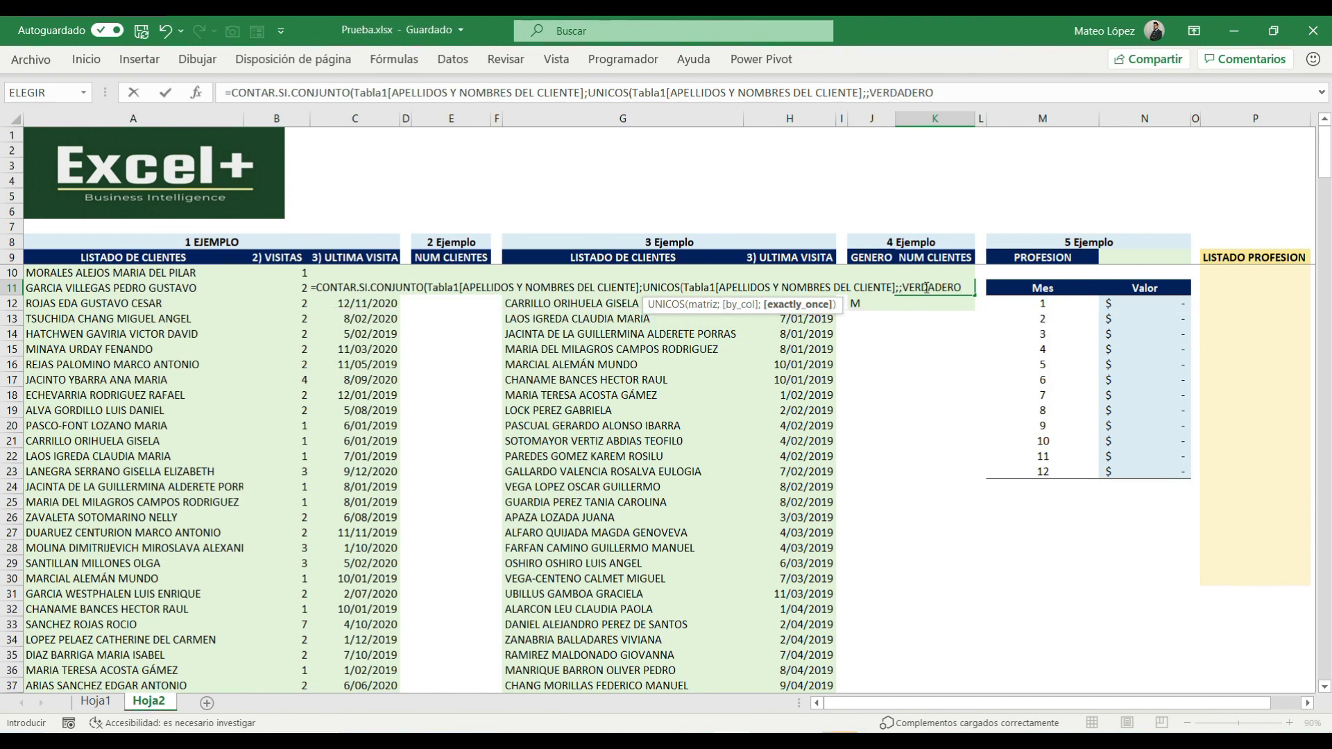
pyautogui.write(')')
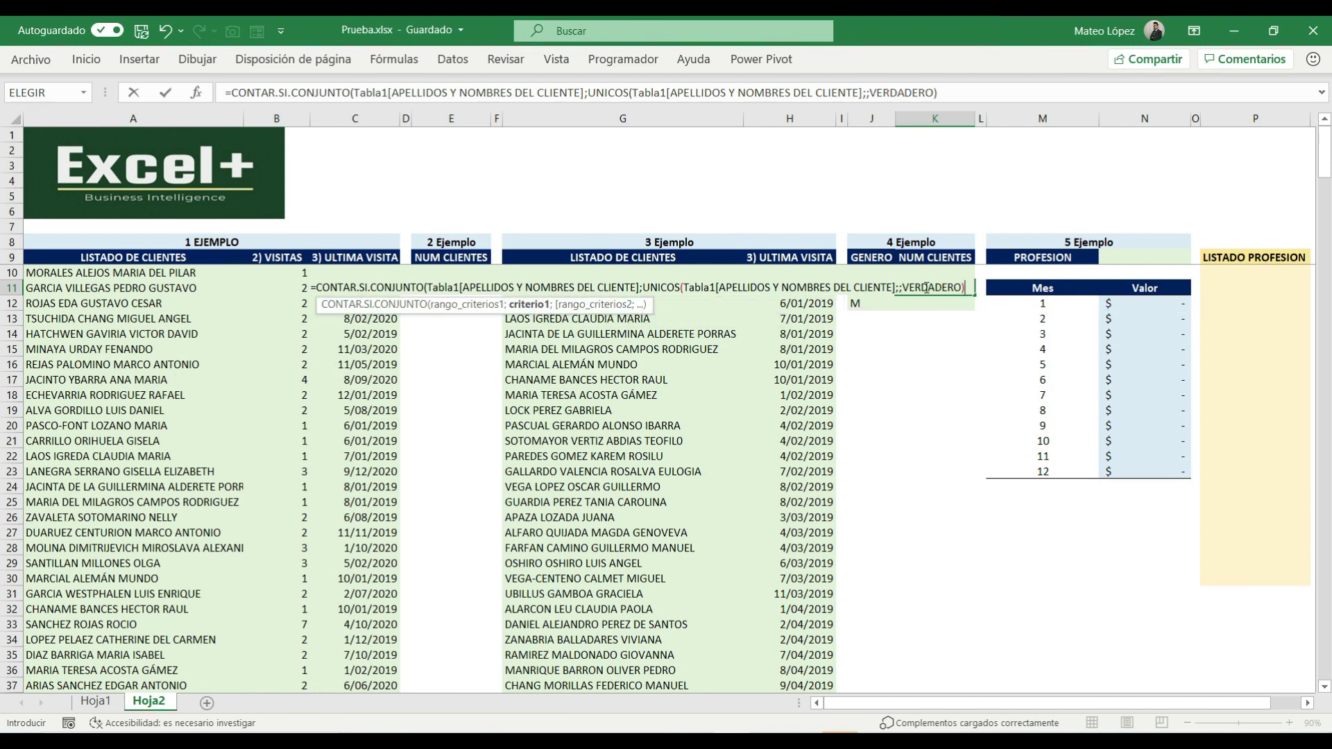
# Check which parts of the K11 formula serve as criterio1 and rango_criterios1.
pyautogui.click(519, 305)
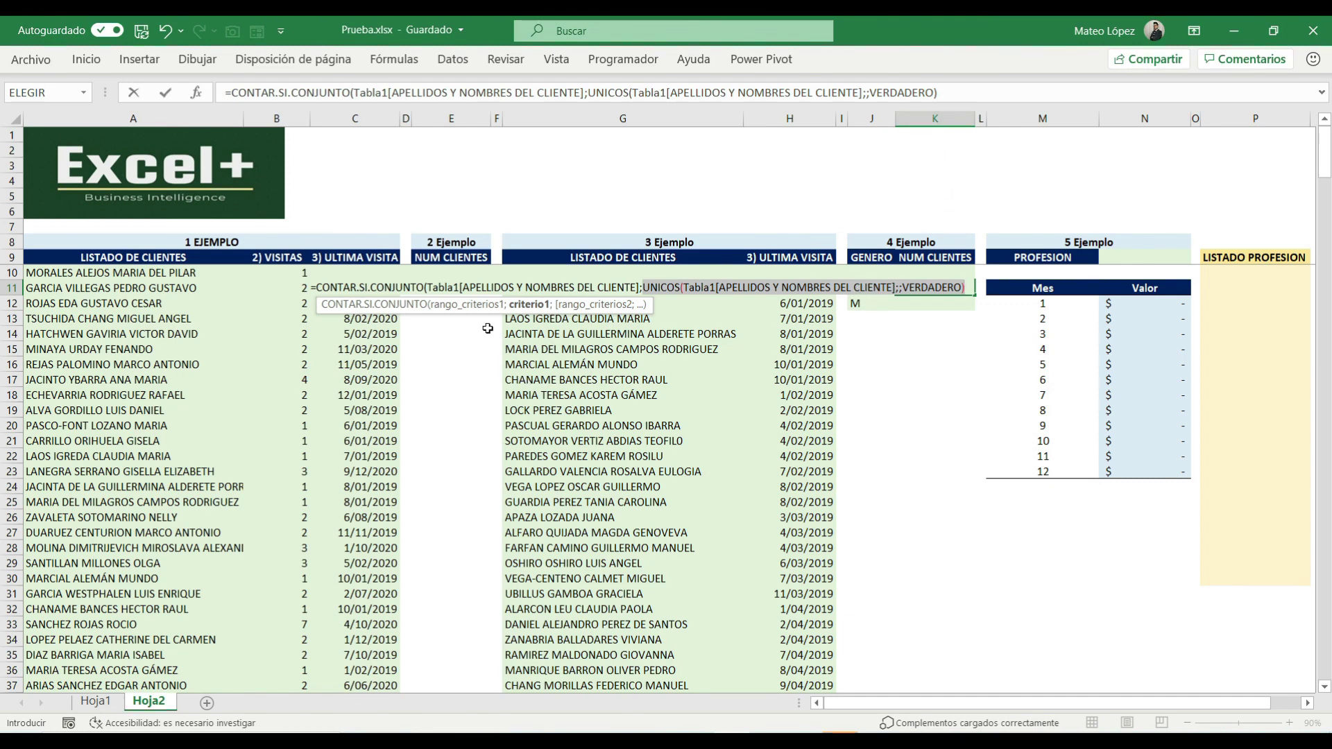
pyautogui.click(462, 305)
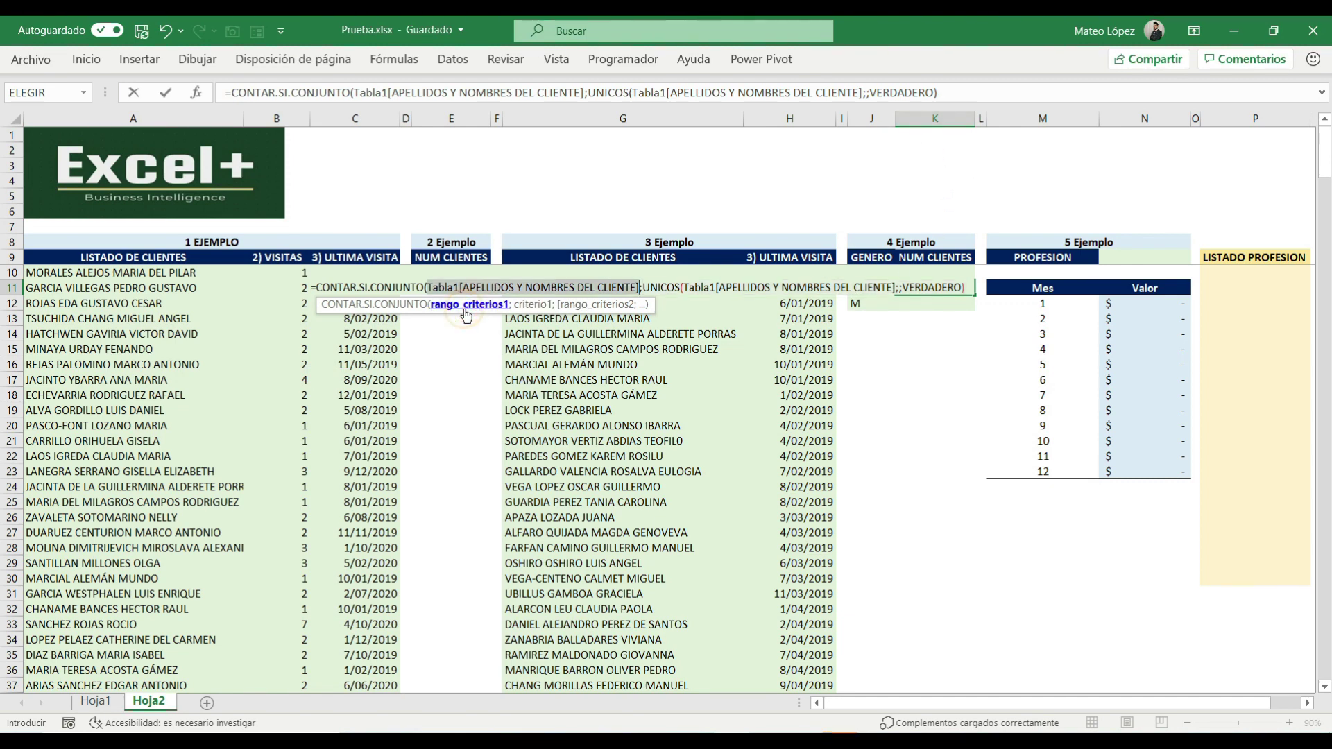
pyautogui.click(538, 306)
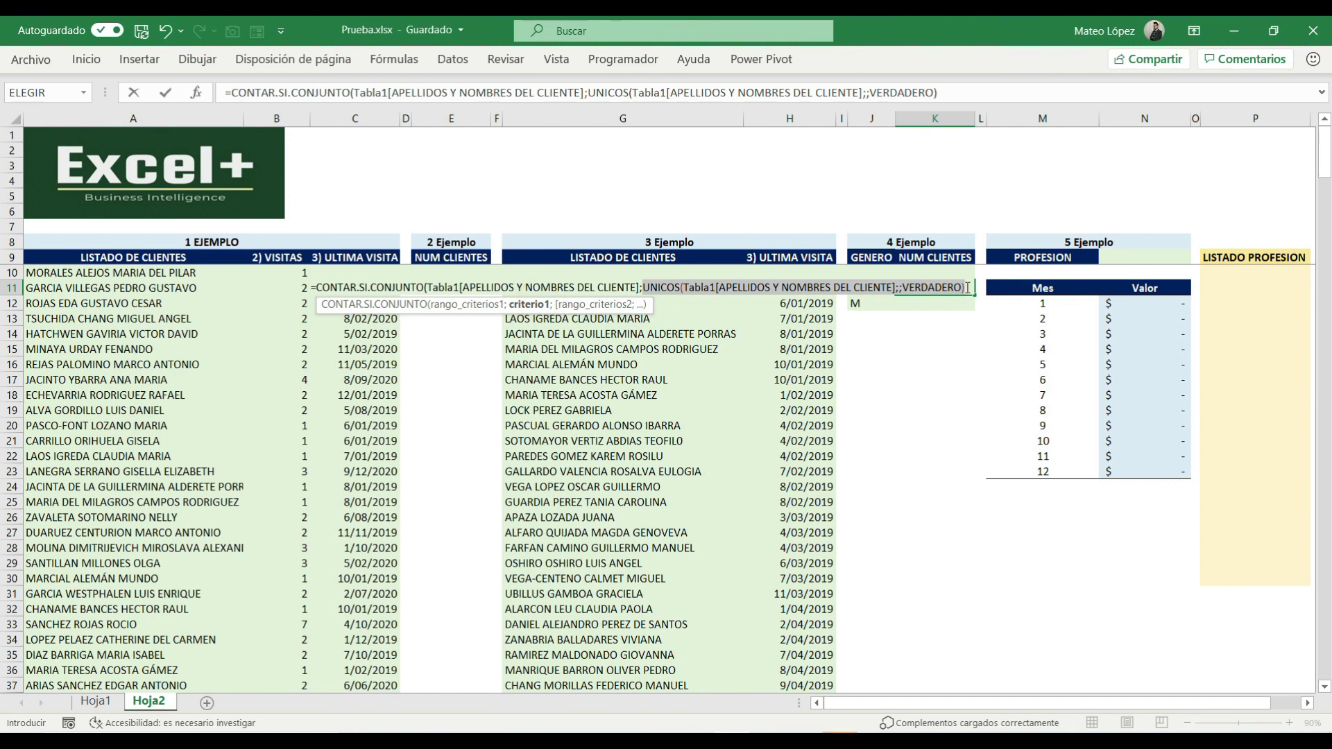
# Add Tabla1[GENERO] as the second criteria range with "F" as its criterion, then enter the formula in K11.
pyautogui.click(968, 287)
pyautogui.write(';')
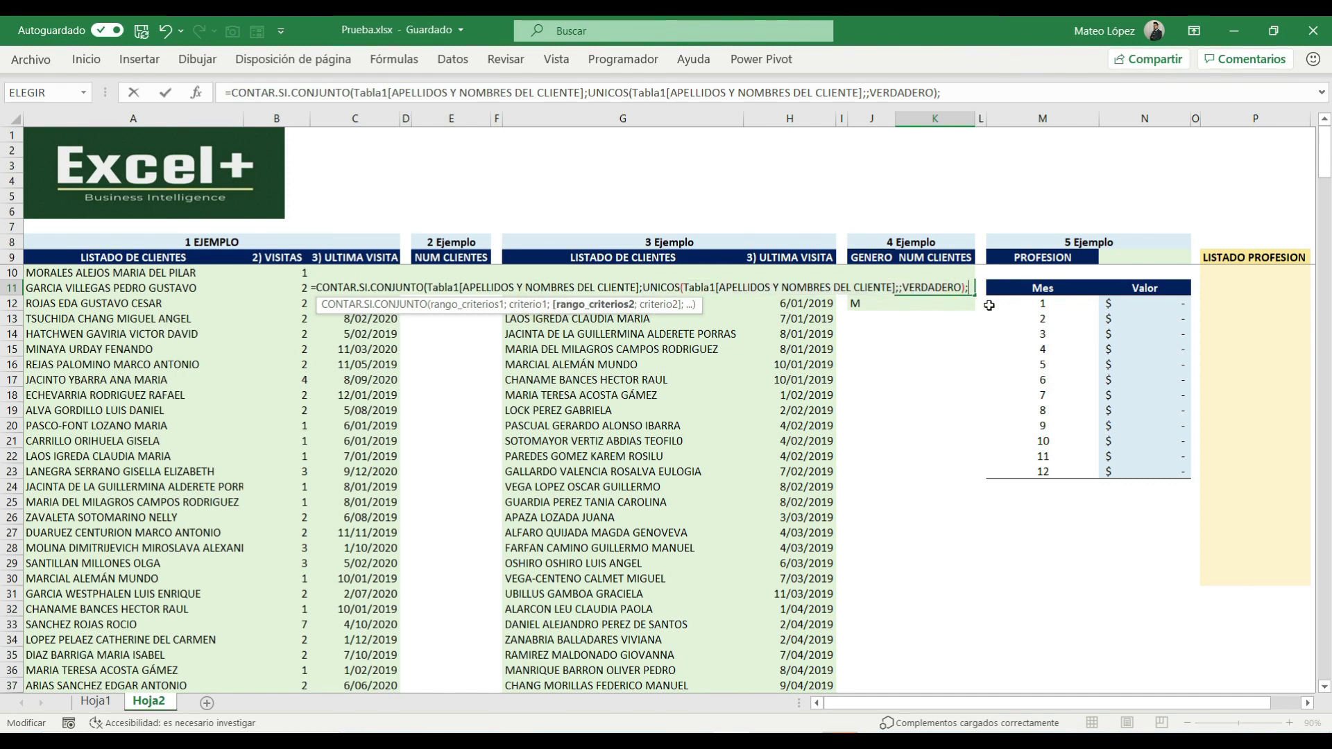
pyautogui.write('TA')
pyautogui.press('Tab')
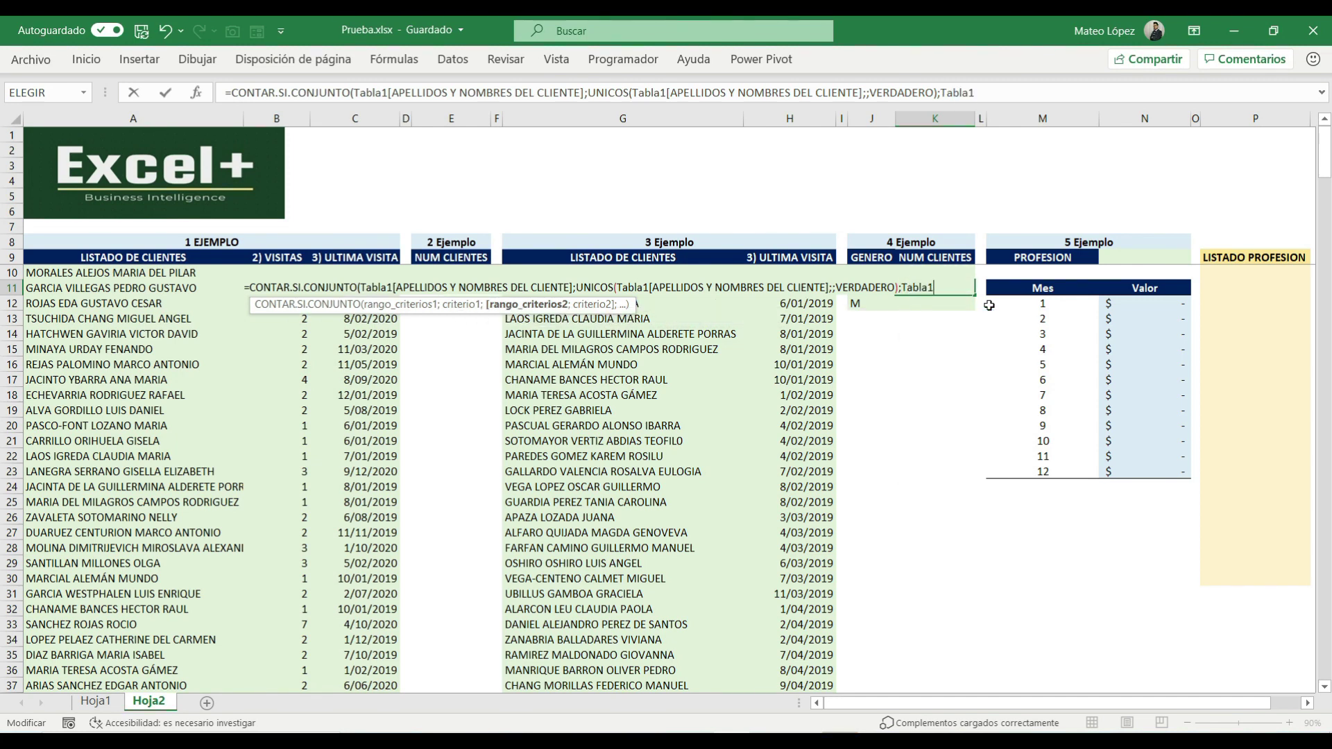
pyautogui.write('[')
pyautogui.press('Down')
pyautogui.press('Down')
pyautogui.press('Down')
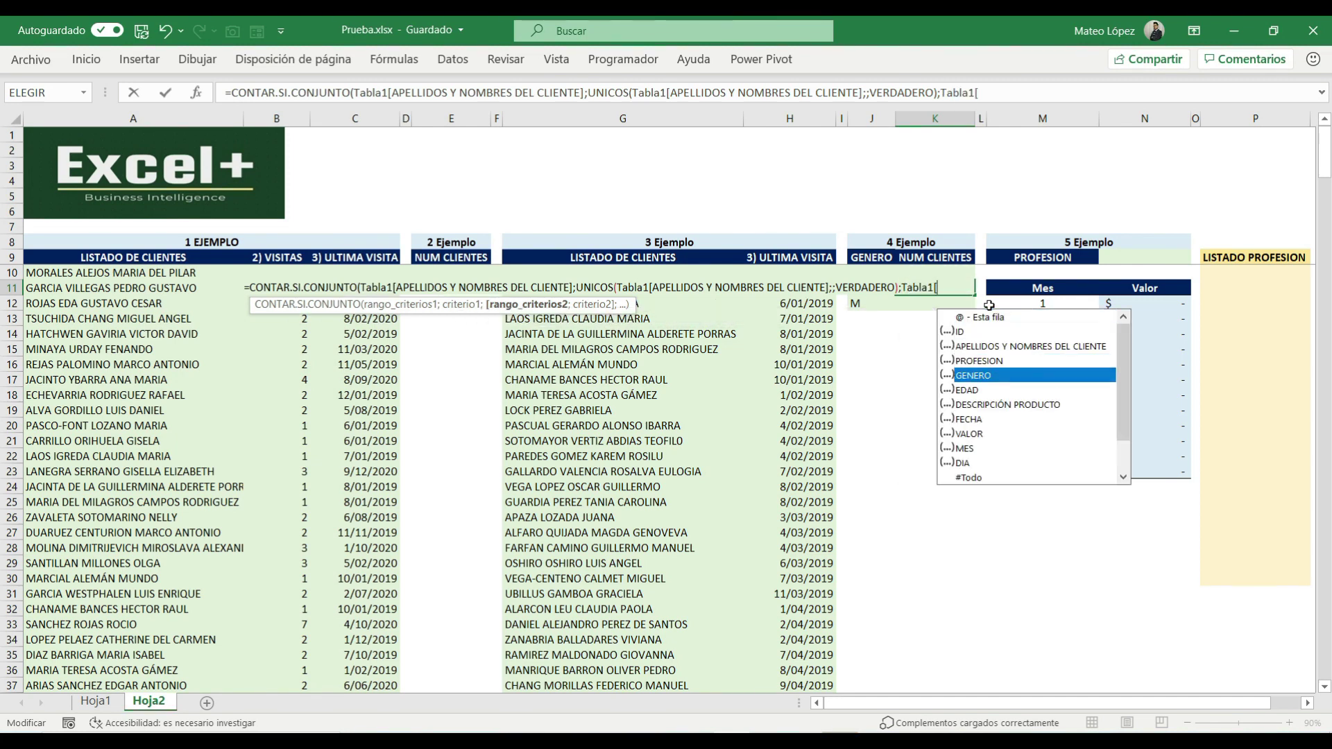
pyautogui.press('Tab')
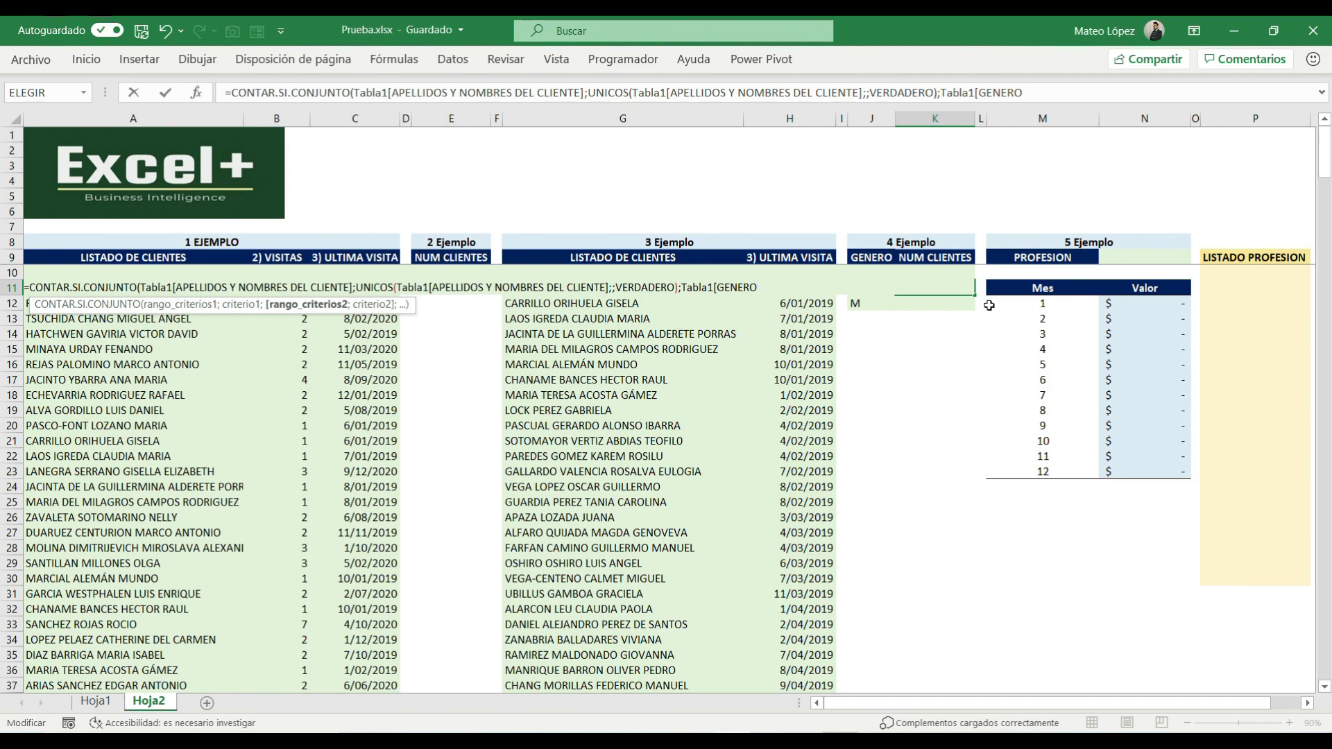
pyautogui.write(';"F')
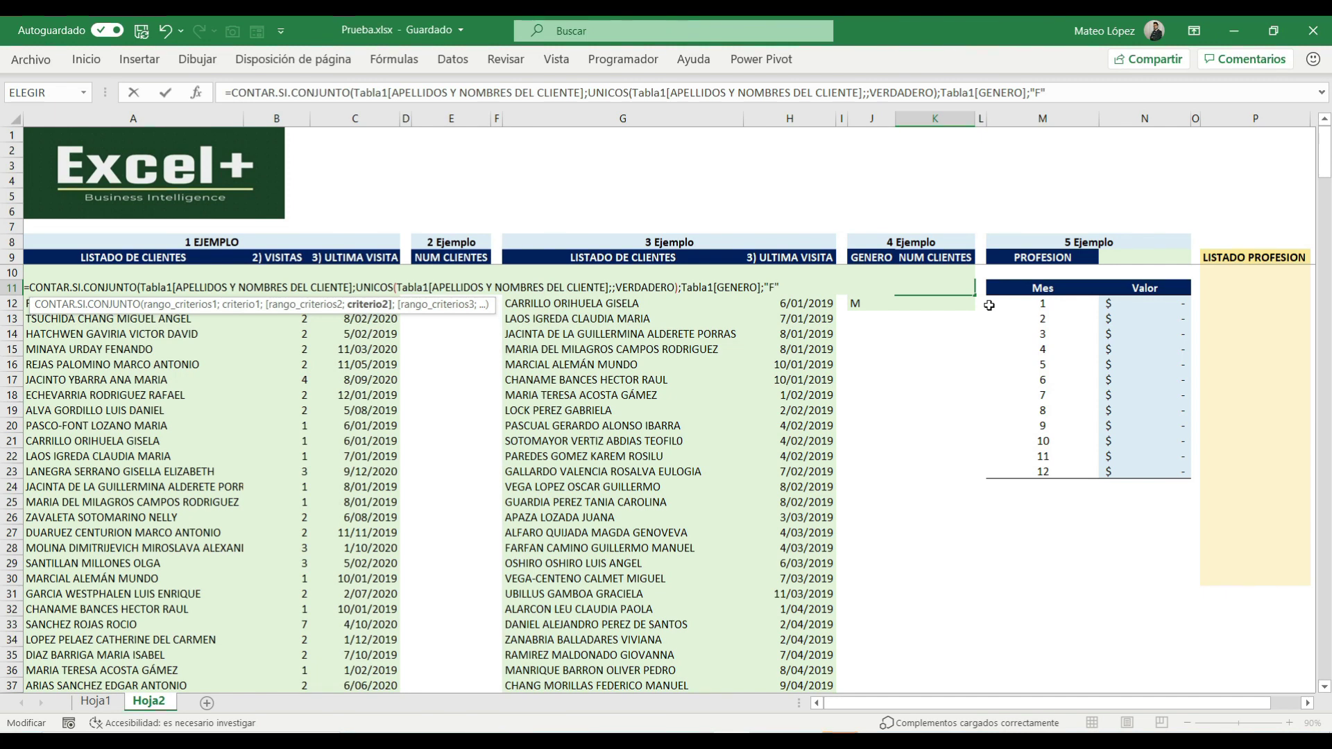
pyautogui.write('")')
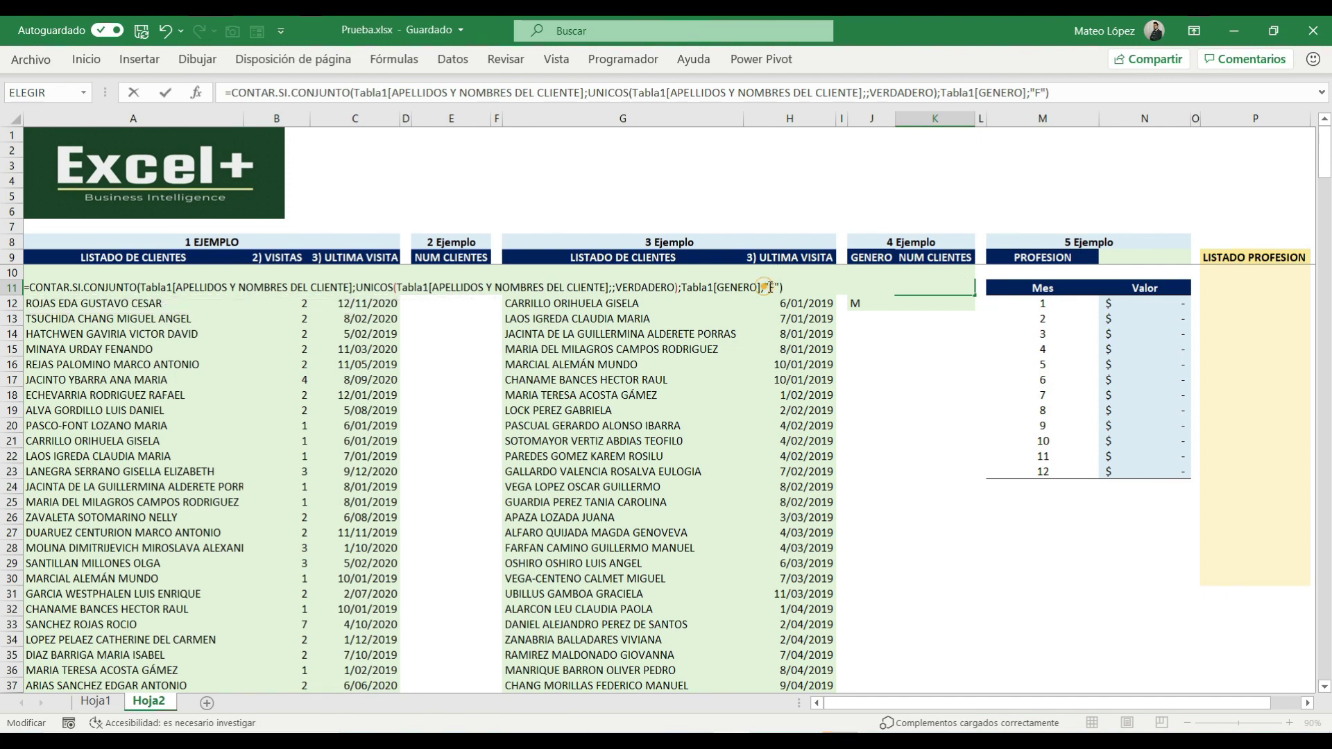
pyautogui.moveTo(780, 287)
pyautogui.mouseDown()
pyautogui.moveTo(781, 305)
pyautogui.moveTo(764, 285)
pyautogui.mouseUp()
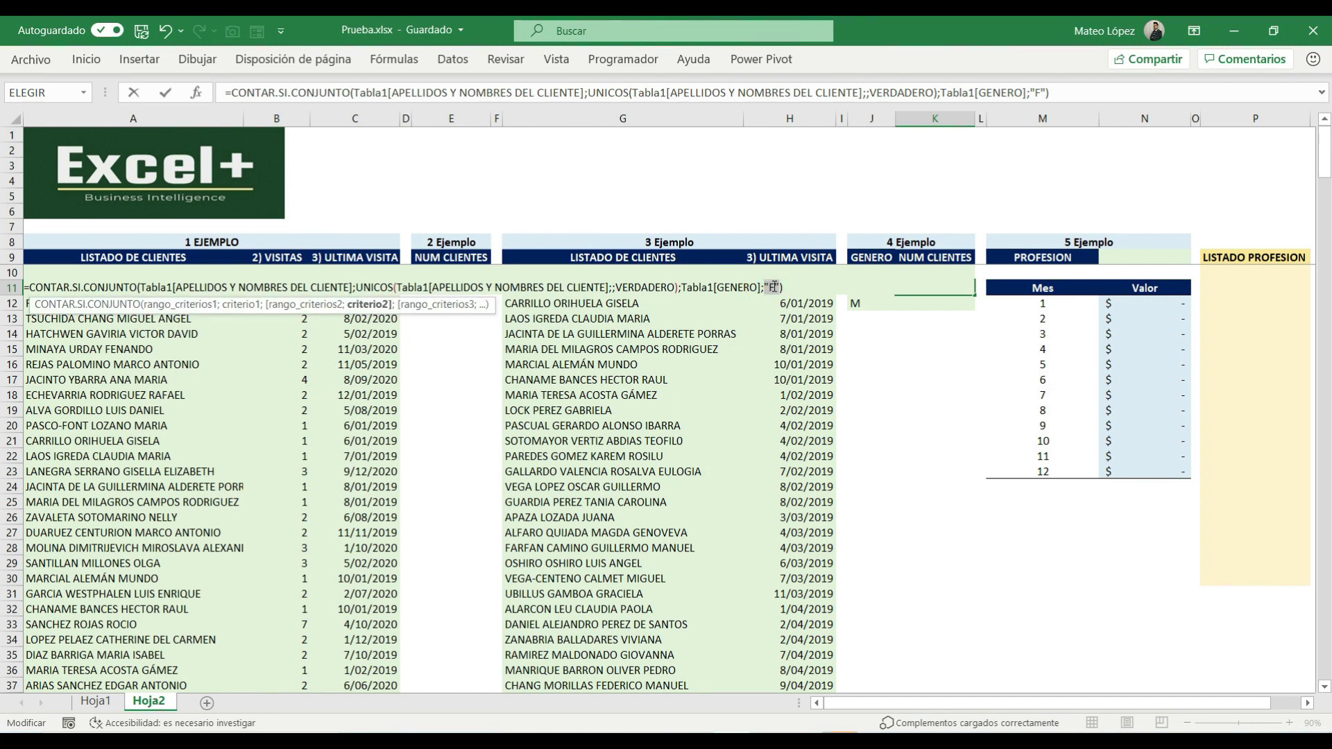
pyautogui.click(771, 286)
pyautogui.hotkey('ctrl', 'Return')
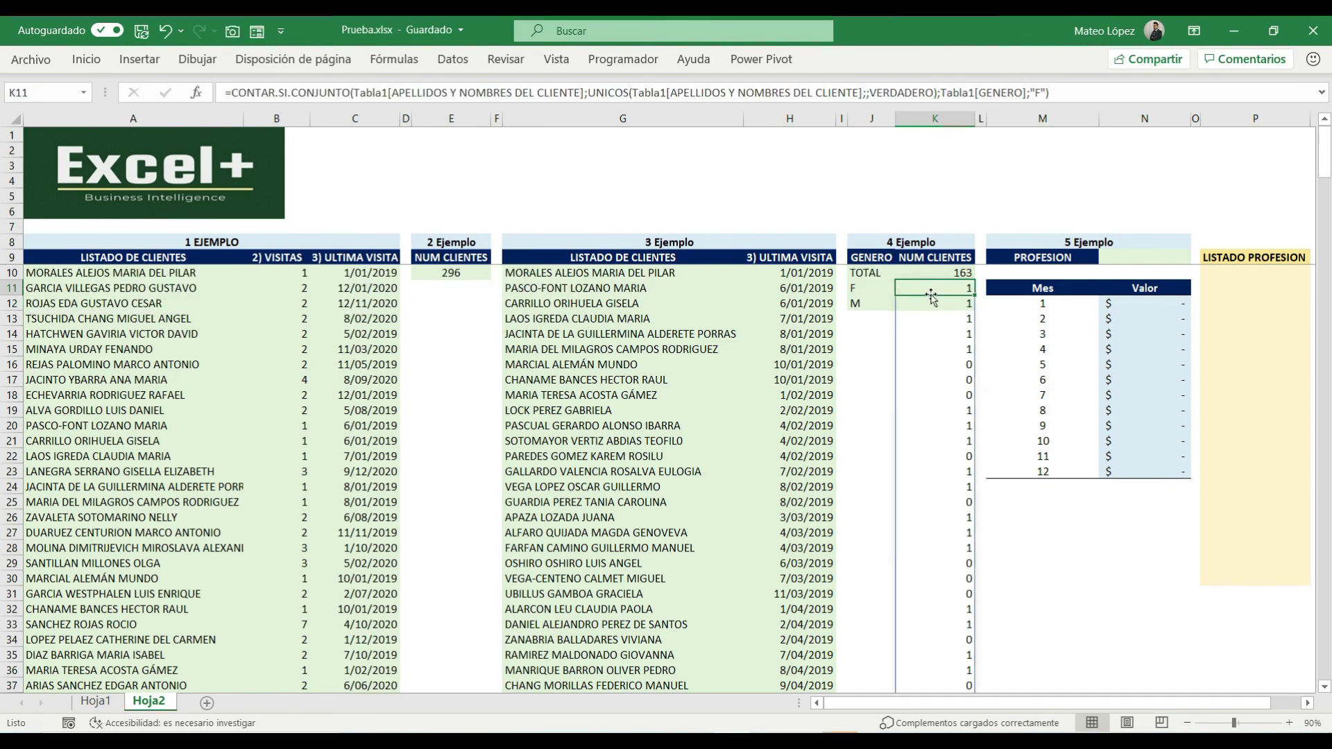
# Examine the individual values the formula spills down column K from K11.
pyautogui.moveTo(954, 287); pyautogui.dragTo(978, 613)
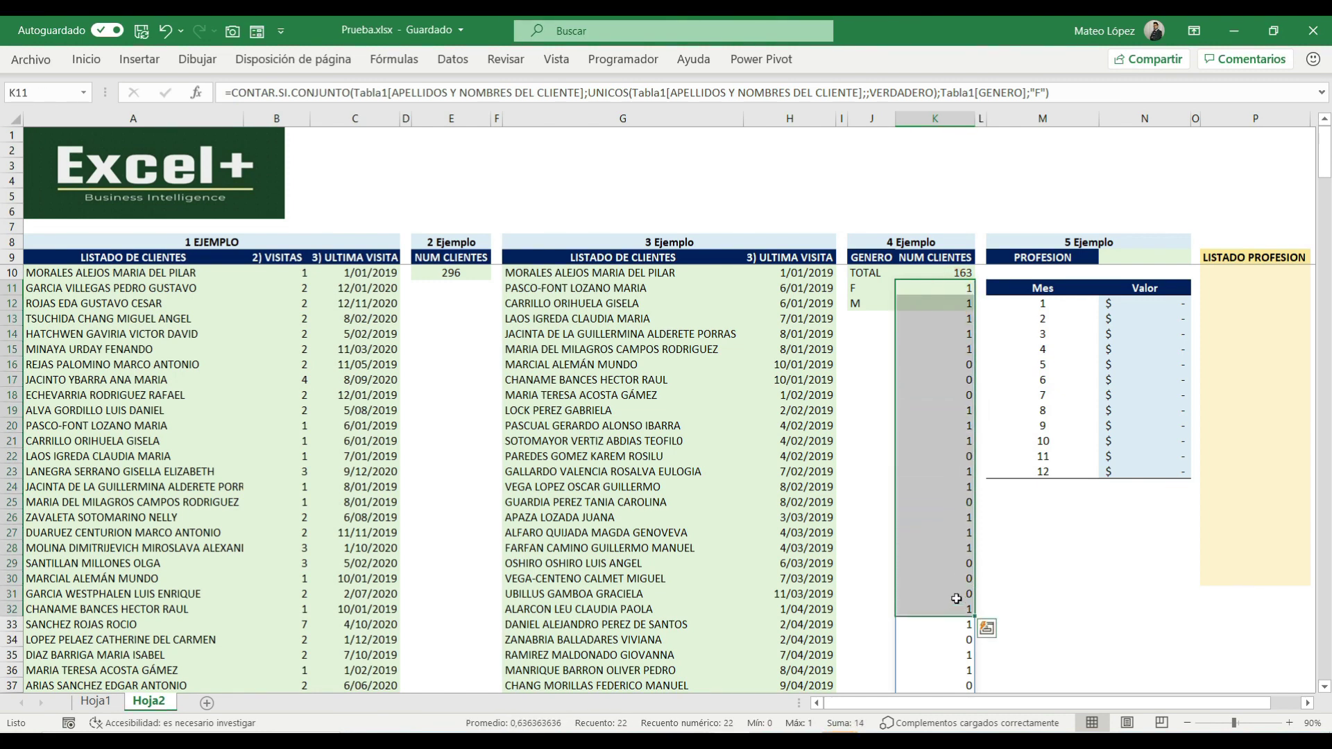
pyautogui.click(944, 291)
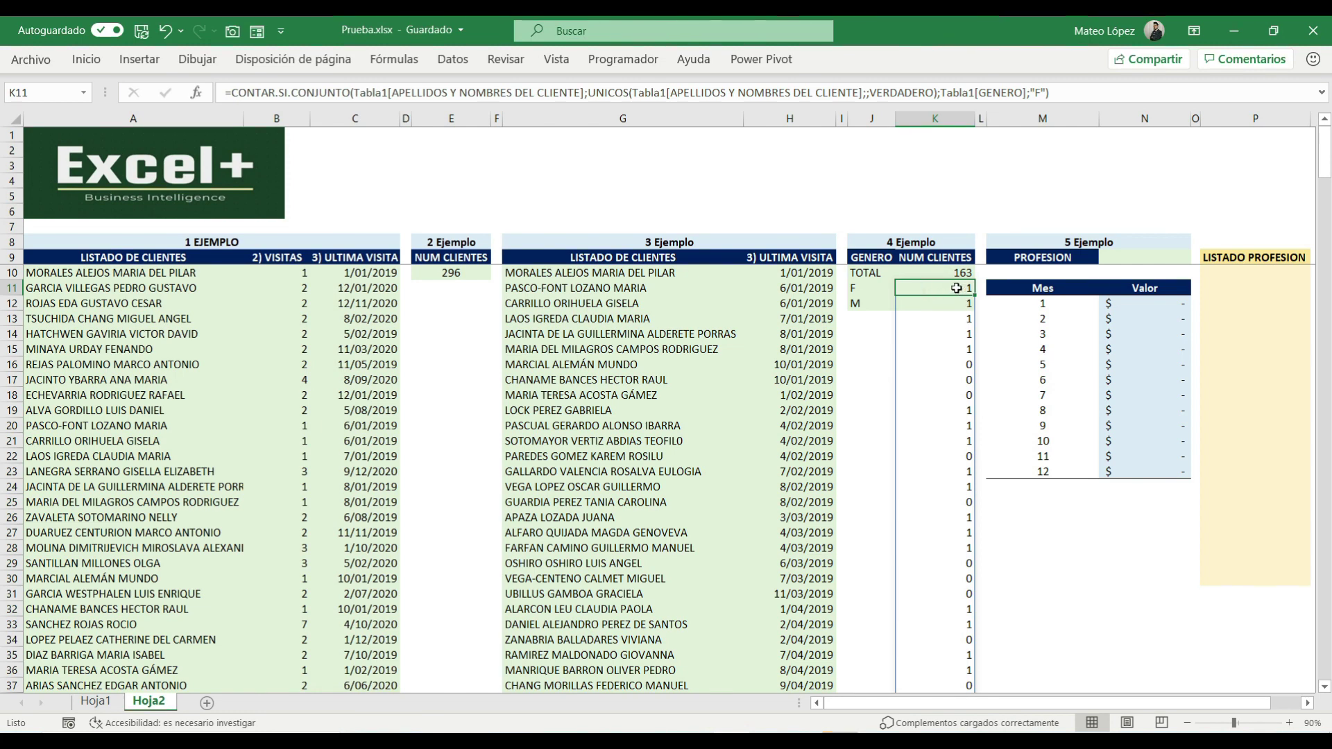
pyautogui.click(966, 303)
pyautogui.click(966, 319)
pyautogui.click(966, 335)
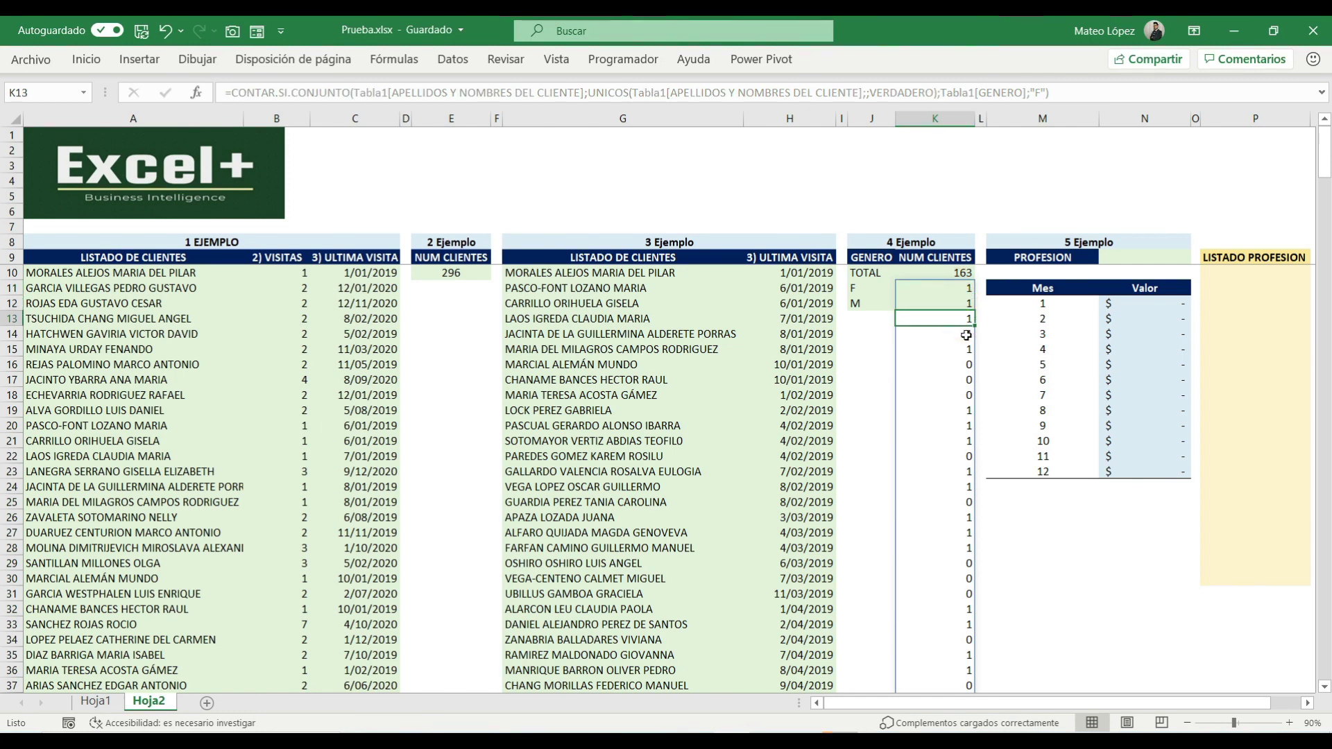
pyautogui.click(966, 351)
pyautogui.click(965, 365)
pyautogui.click(964, 380)
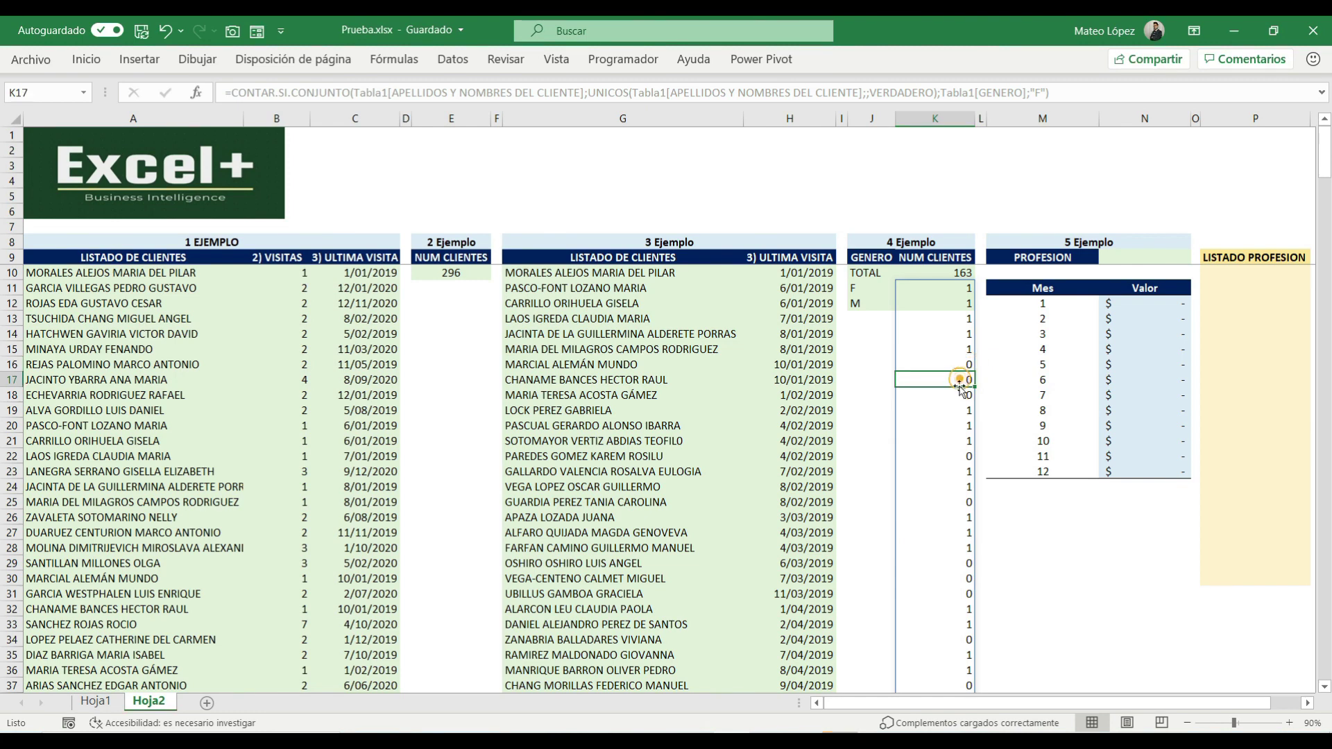
# Wrap the CONTAR.SI.CONJUNTO formula in K11 in a SUMA function so it returns a single count for gender F.
pyautogui.click(944, 293)
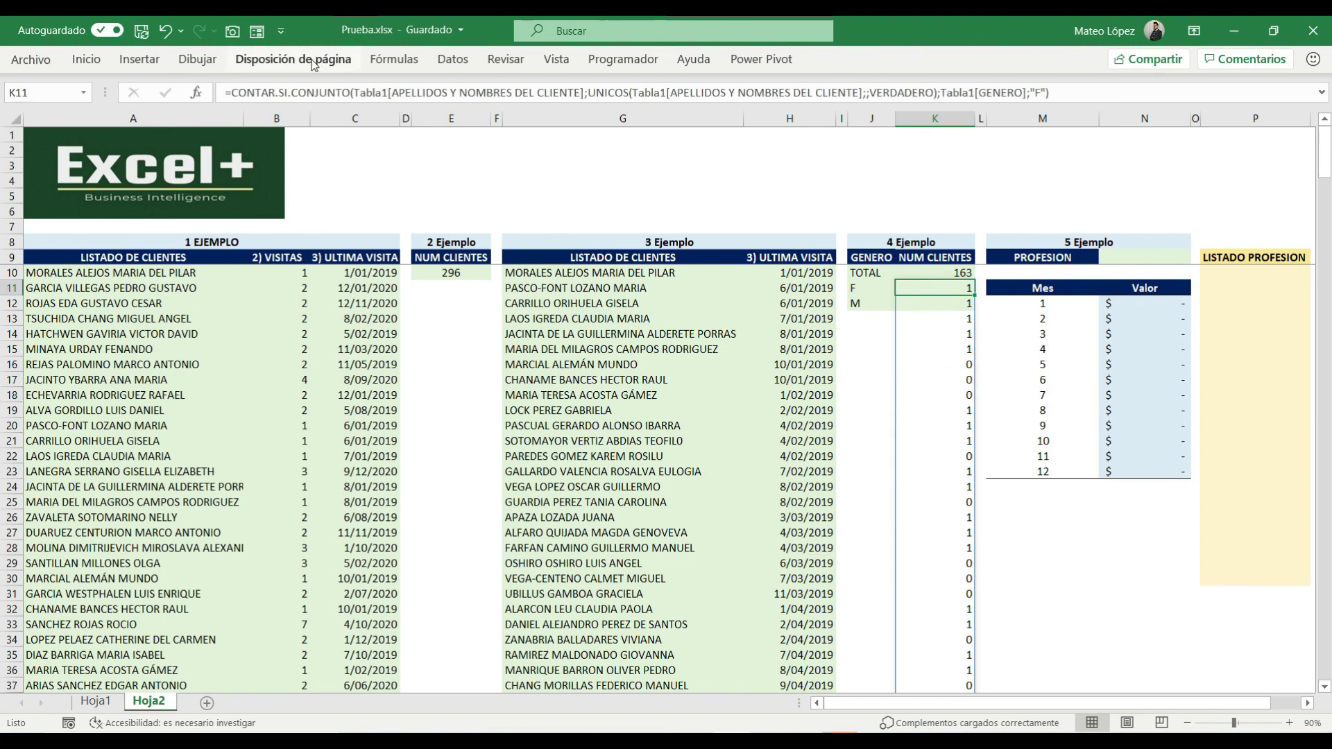
pyautogui.click(235, 91)
pyautogui.write('SU')
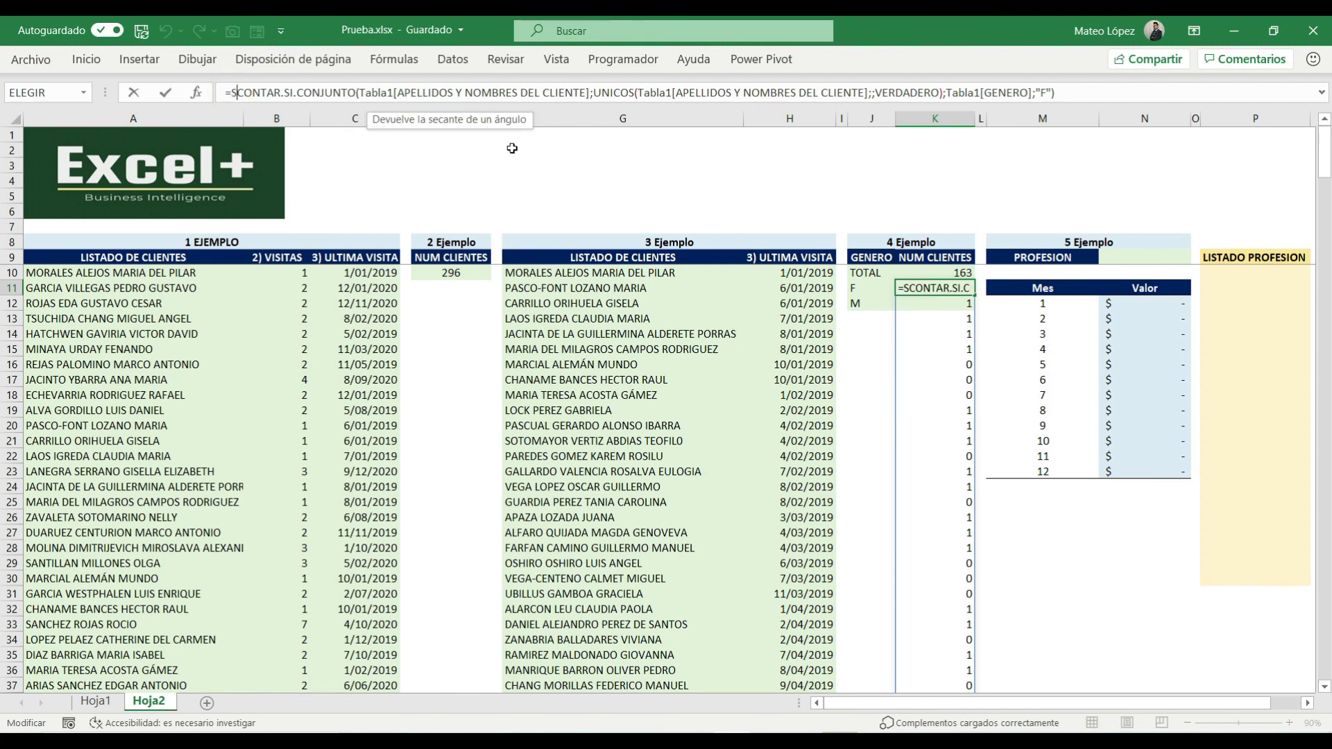
pyautogui.write('M')
pyautogui.press('Tab')
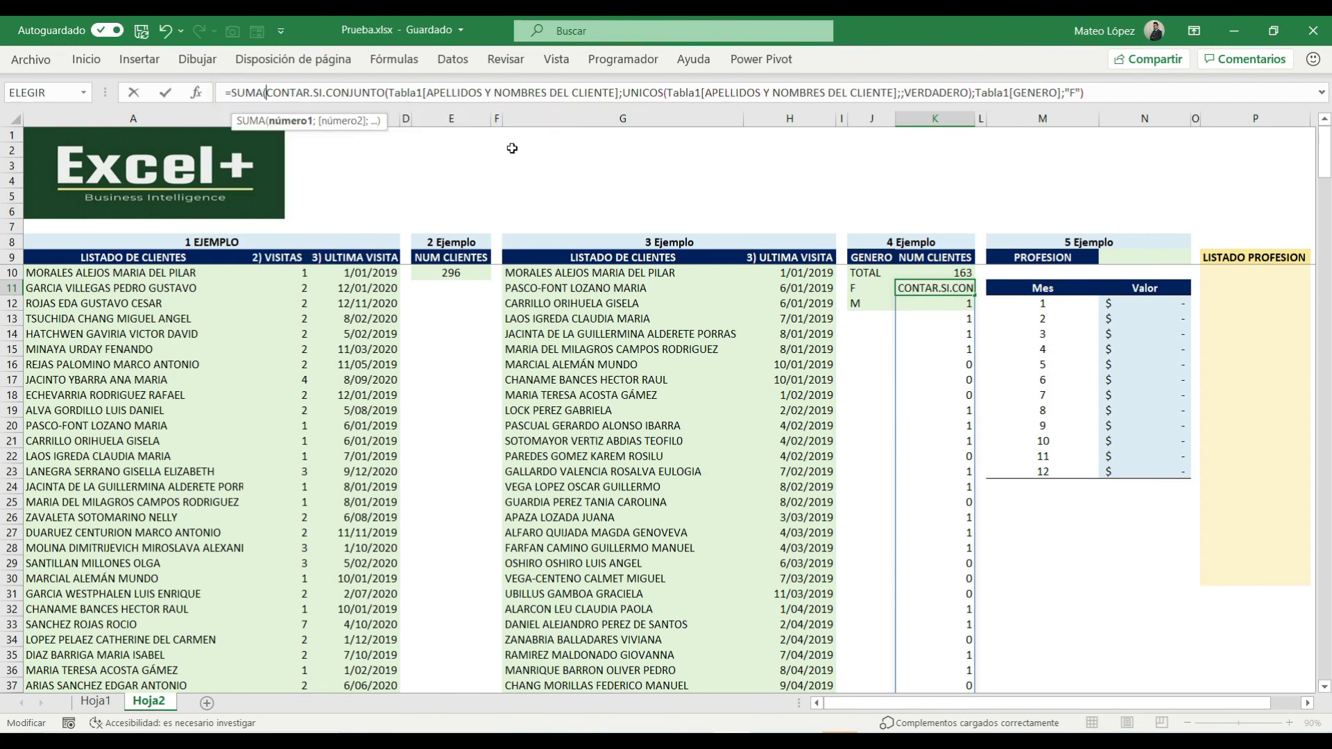
pyautogui.moveTo(267, 93); pyautogui.dragTo(1096, 91)
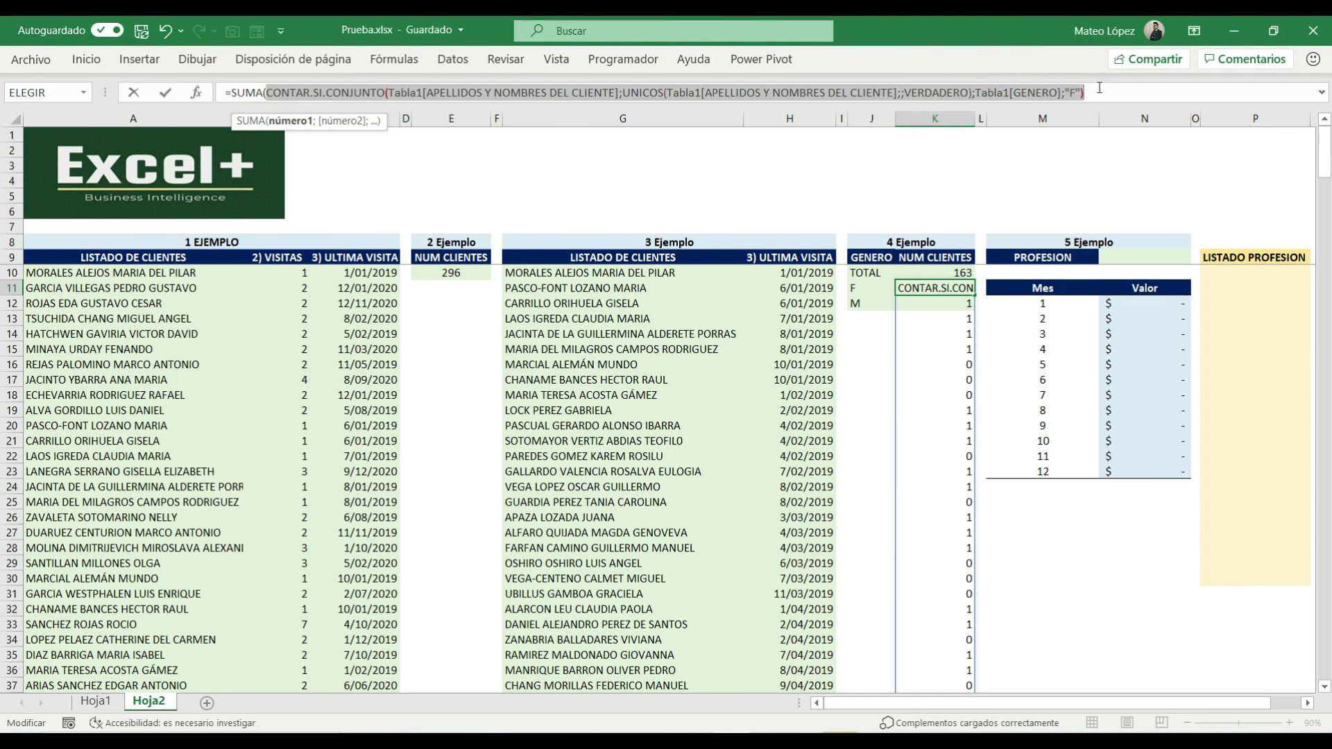
pyautogui.doubleClick(236, 93)
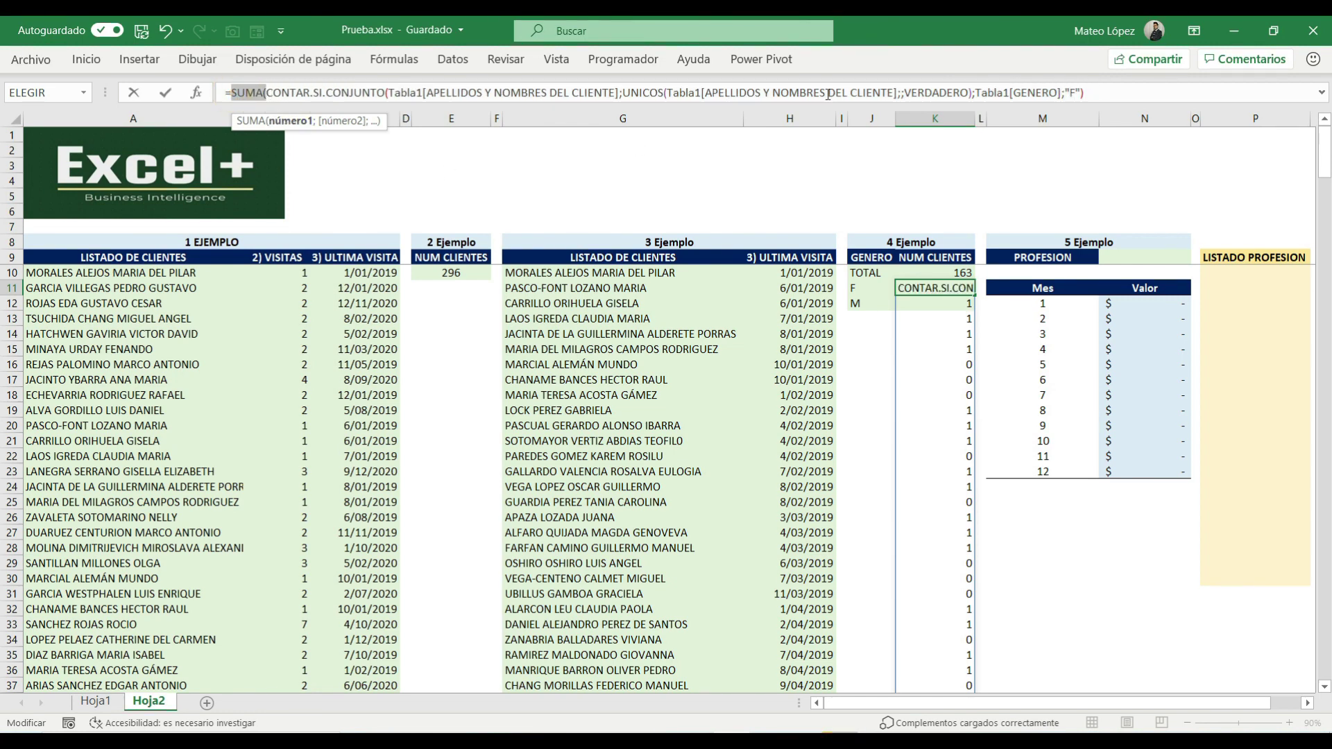
pyautogui.click(1115, 96)
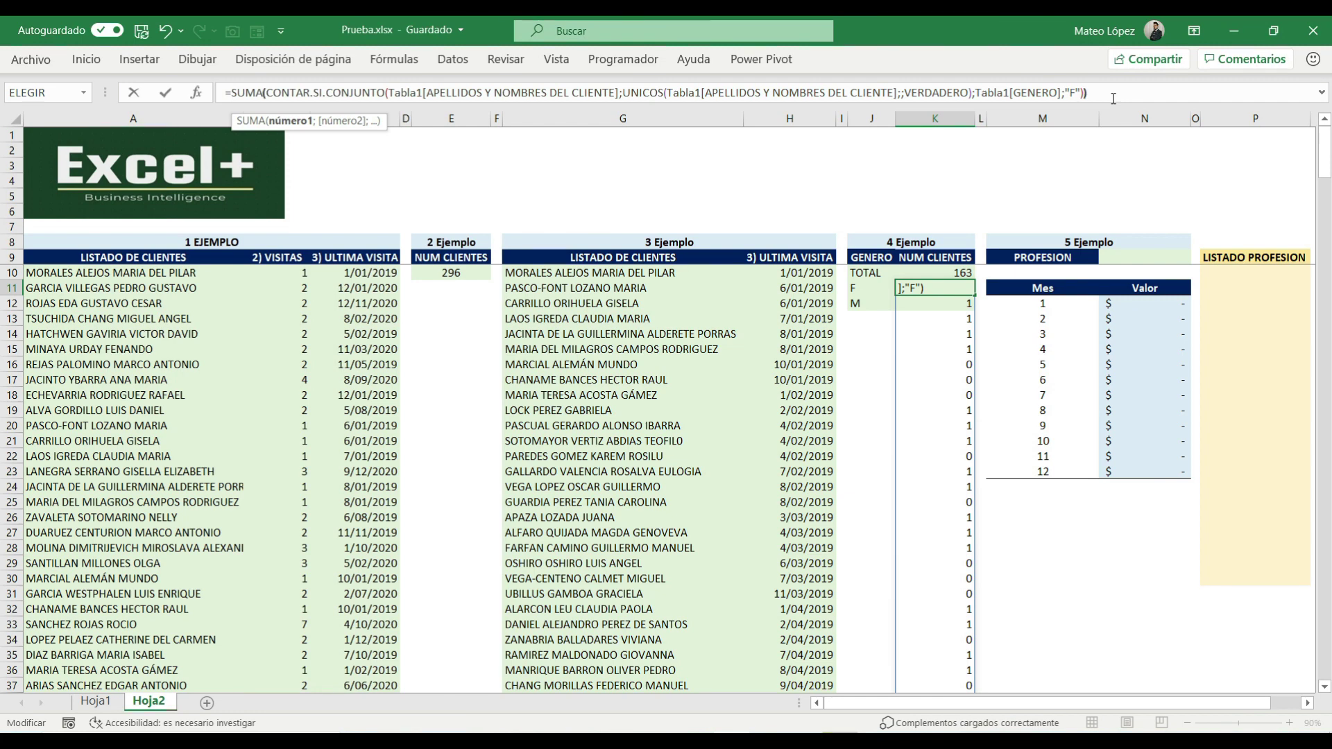
pyautogui.write(')')
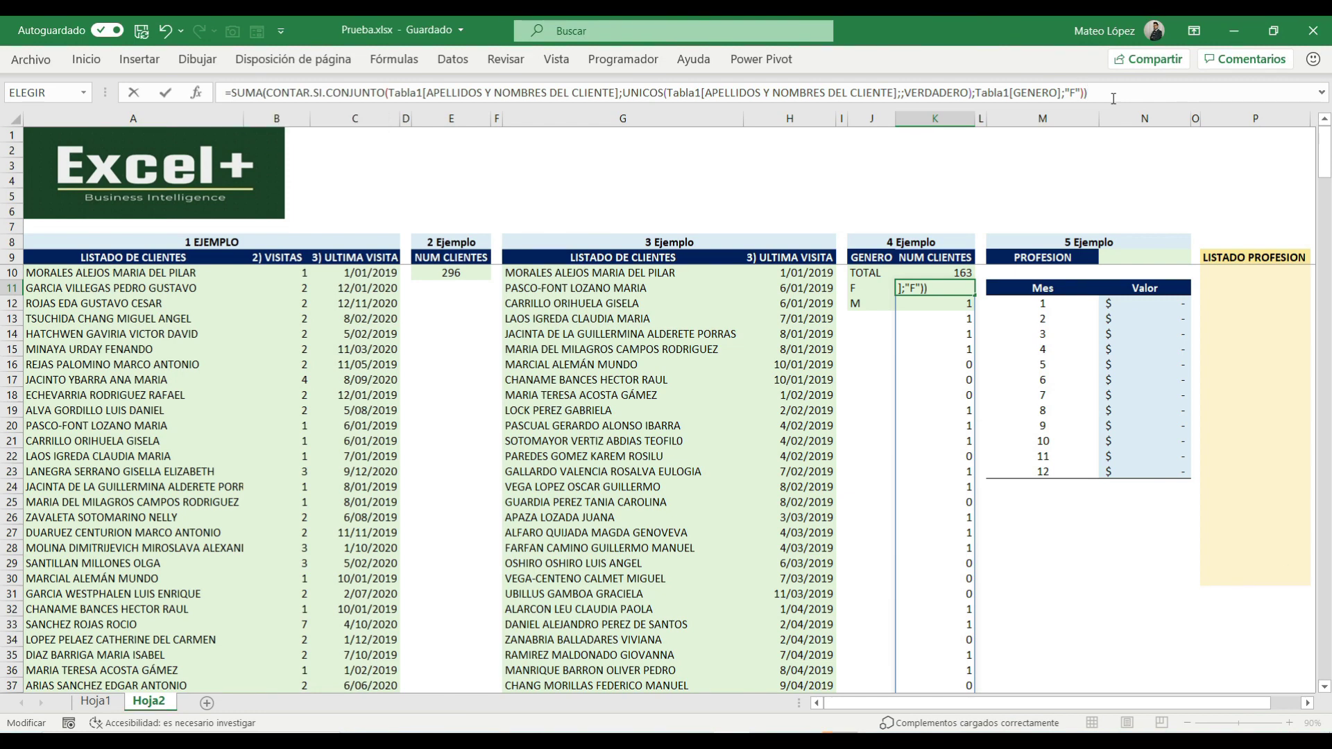
pyautogui.hotkey('ctrl', 'Return')
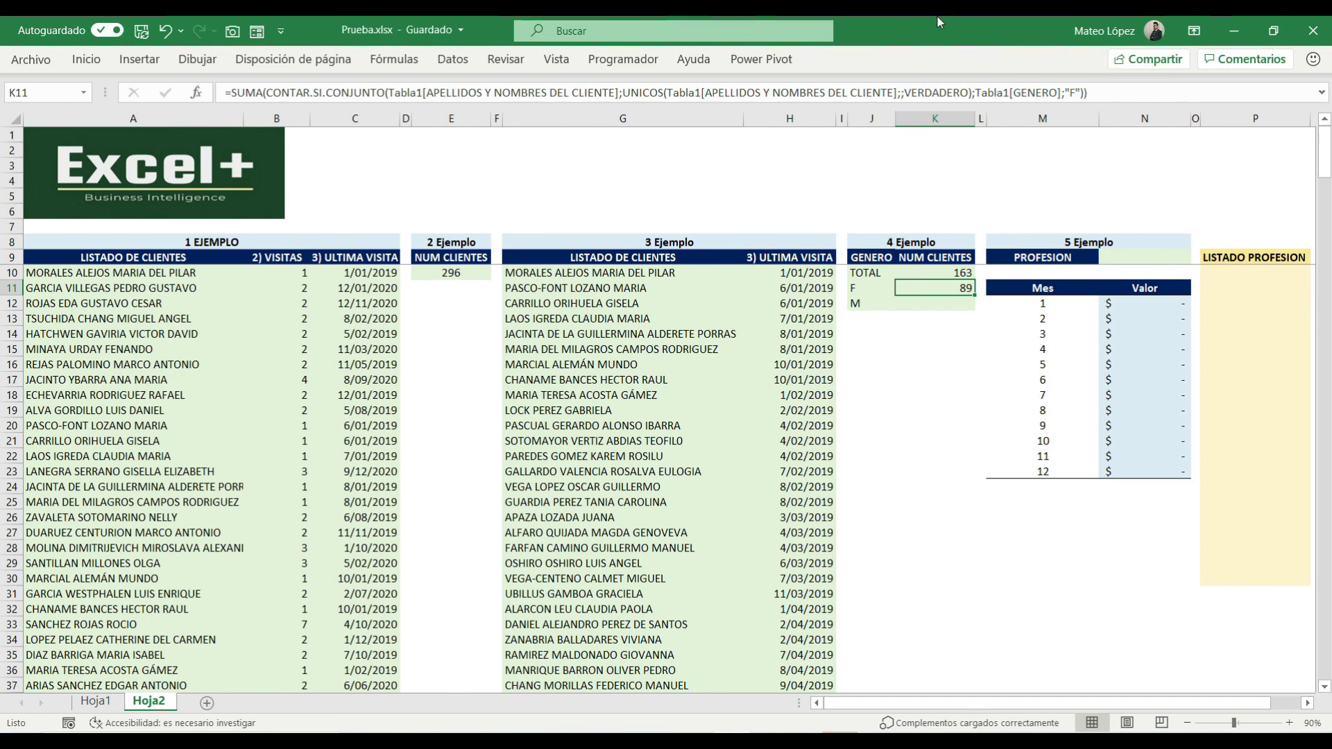
# Reuse the K11 formula text in K12 with the gender criterion changed to "M".
pyautogui.moveTo(1108, 84); pyautogui.dragTo(170, 97)
pyautogui.hotkey('ctrl', 'c')
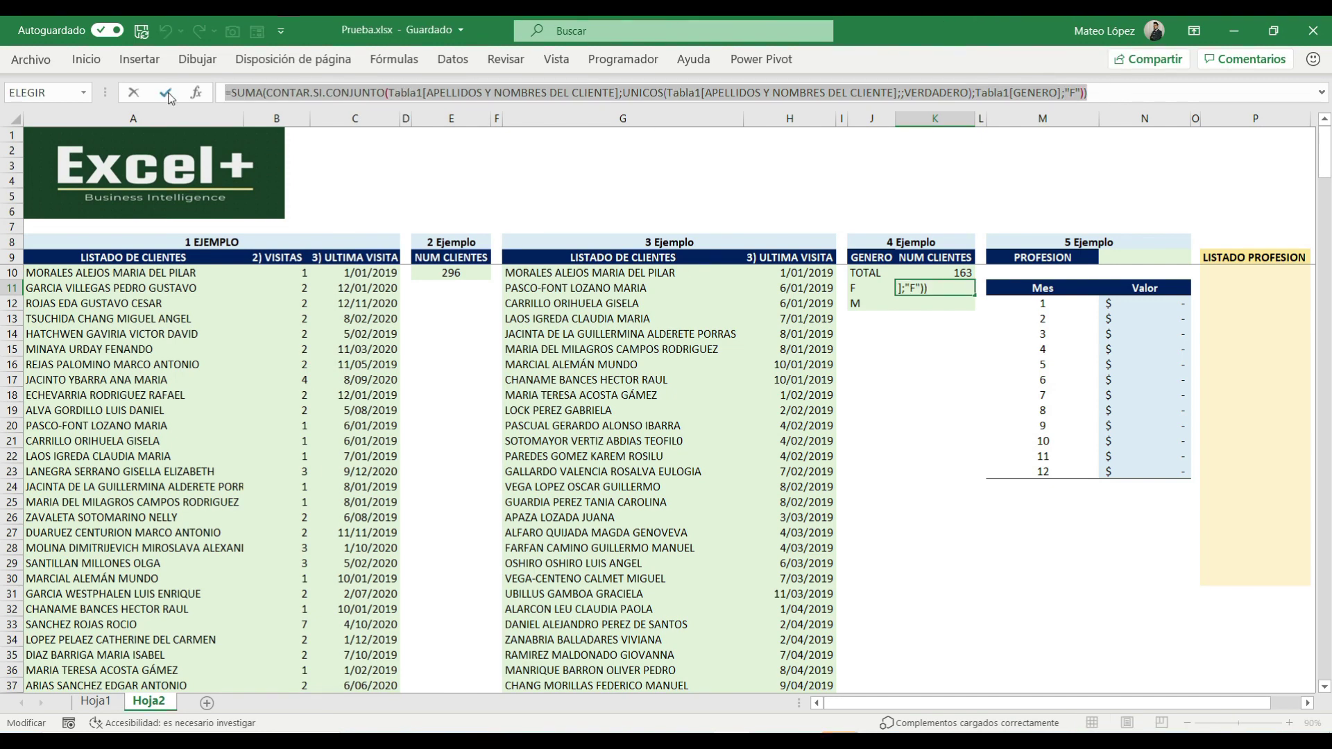
pyautogui.press('Return')
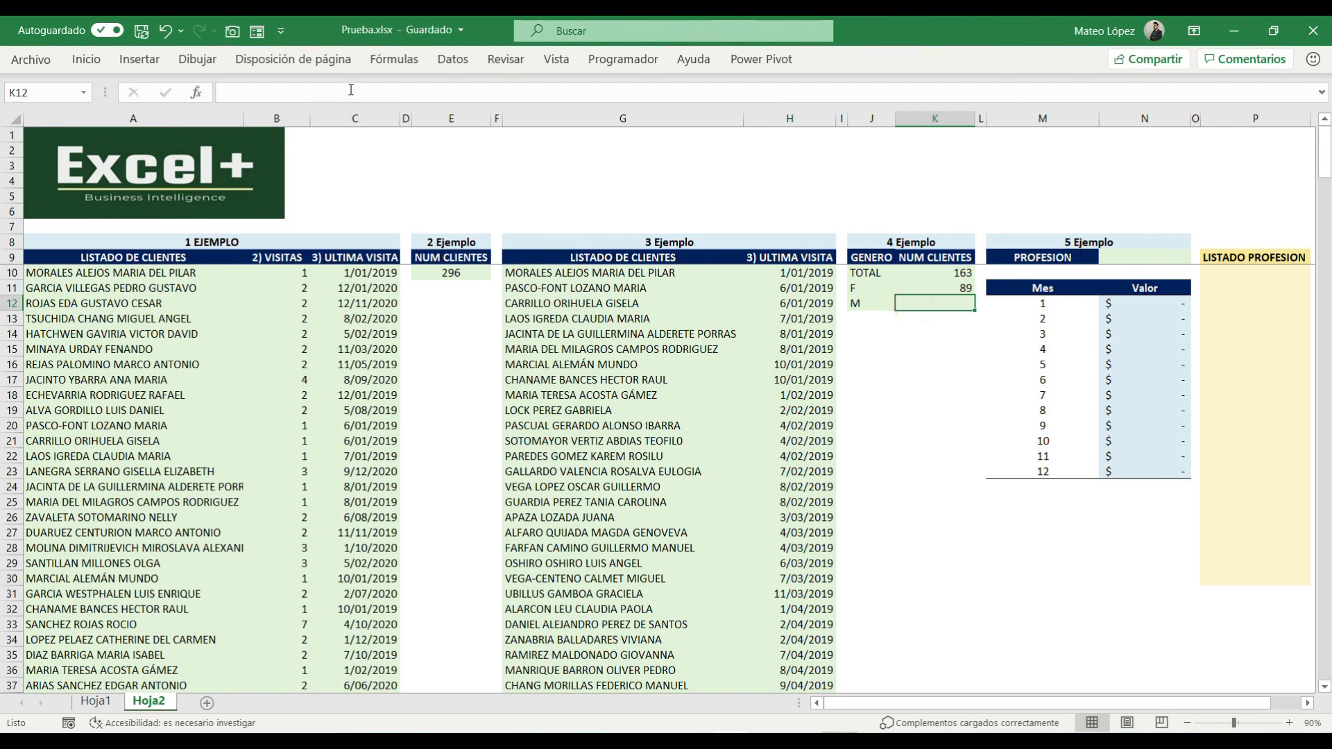
pyautogui.hotkey('ctrl', 'v')
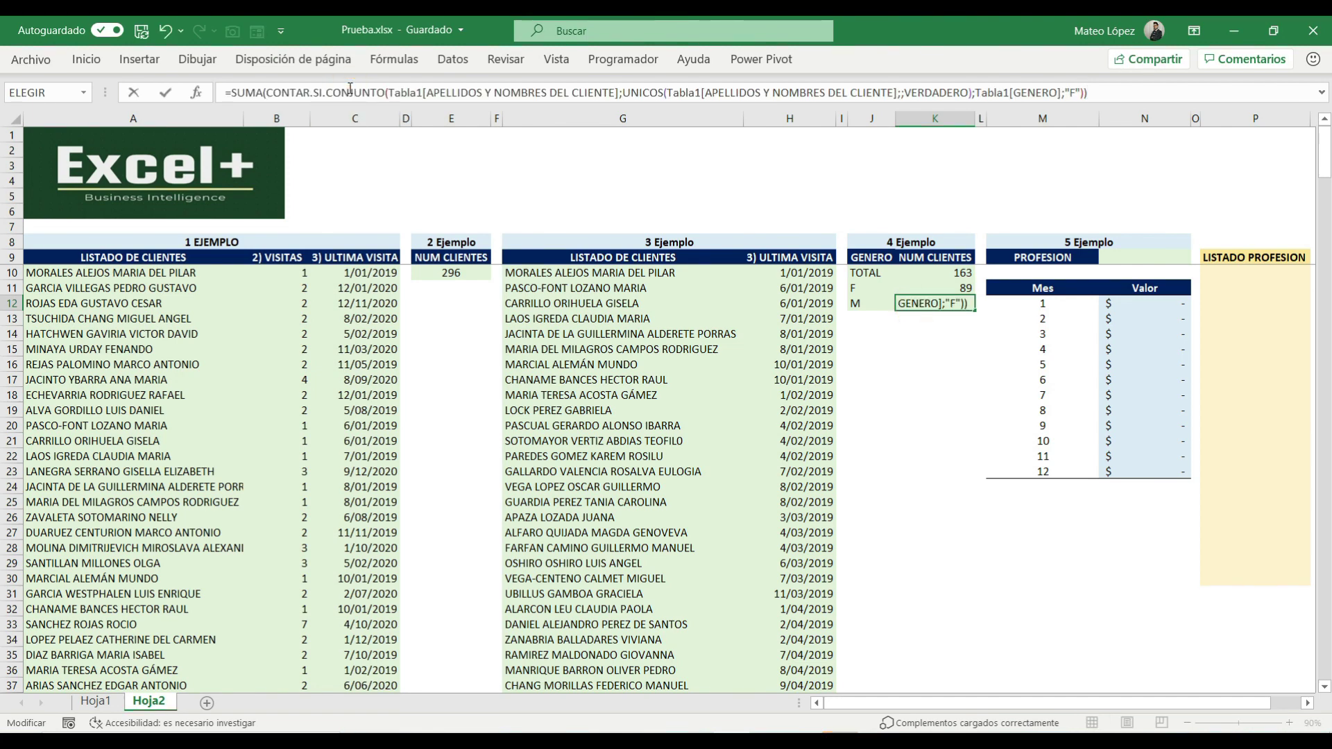
pyautogui.click(1074, 92)
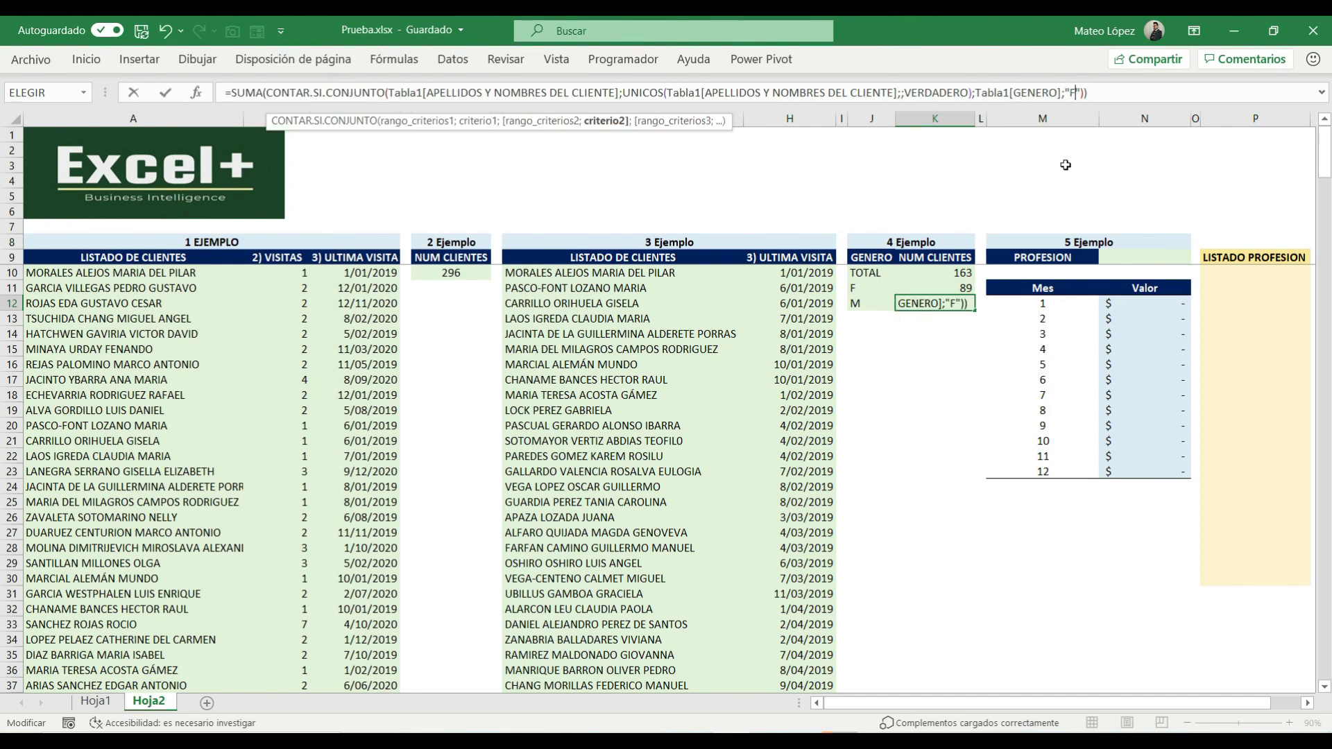
pyautogui.press('BackSpace')
pyautogui.write('M')
pyautogui.hotkey('ctrl', 'Return')
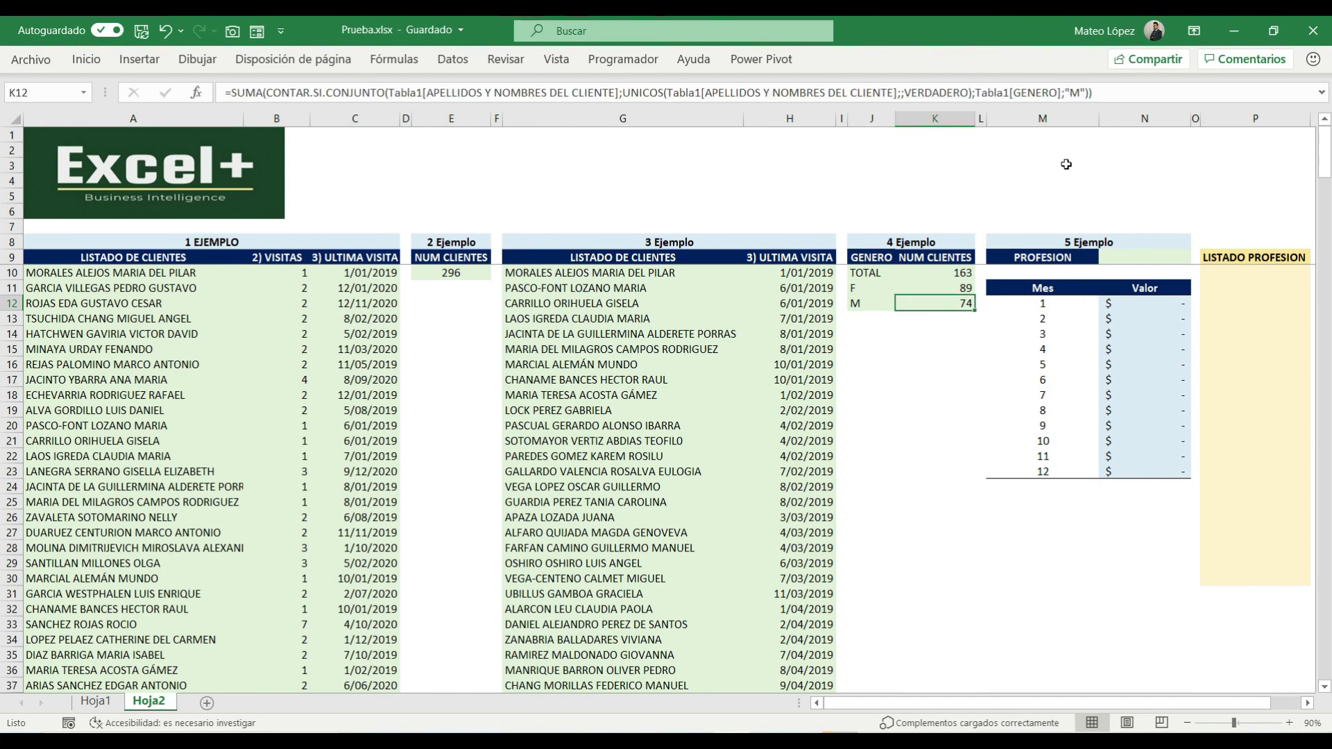
# Check the sum of the F and M counts in K11:K12 against the TOTAL in K10.
pyautogui.press('Up')
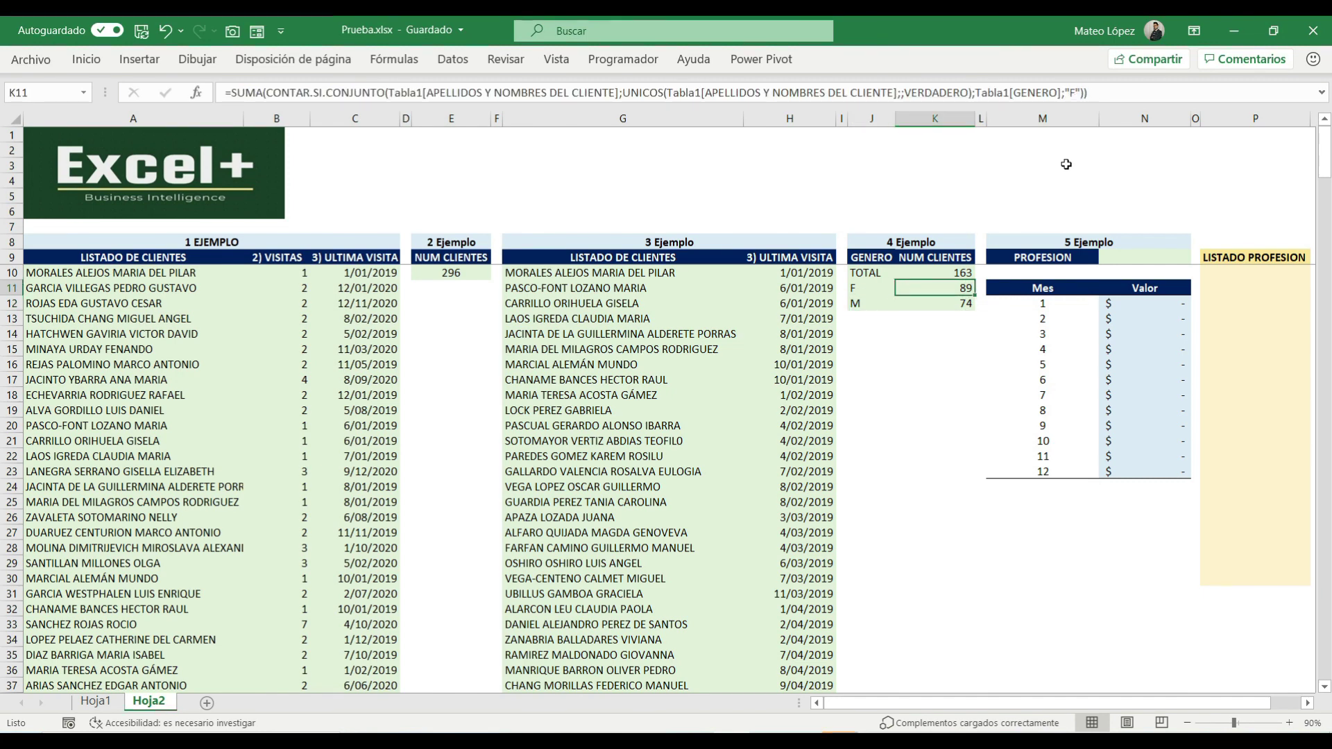
pyautogui.hotkey('shift', 'Down')
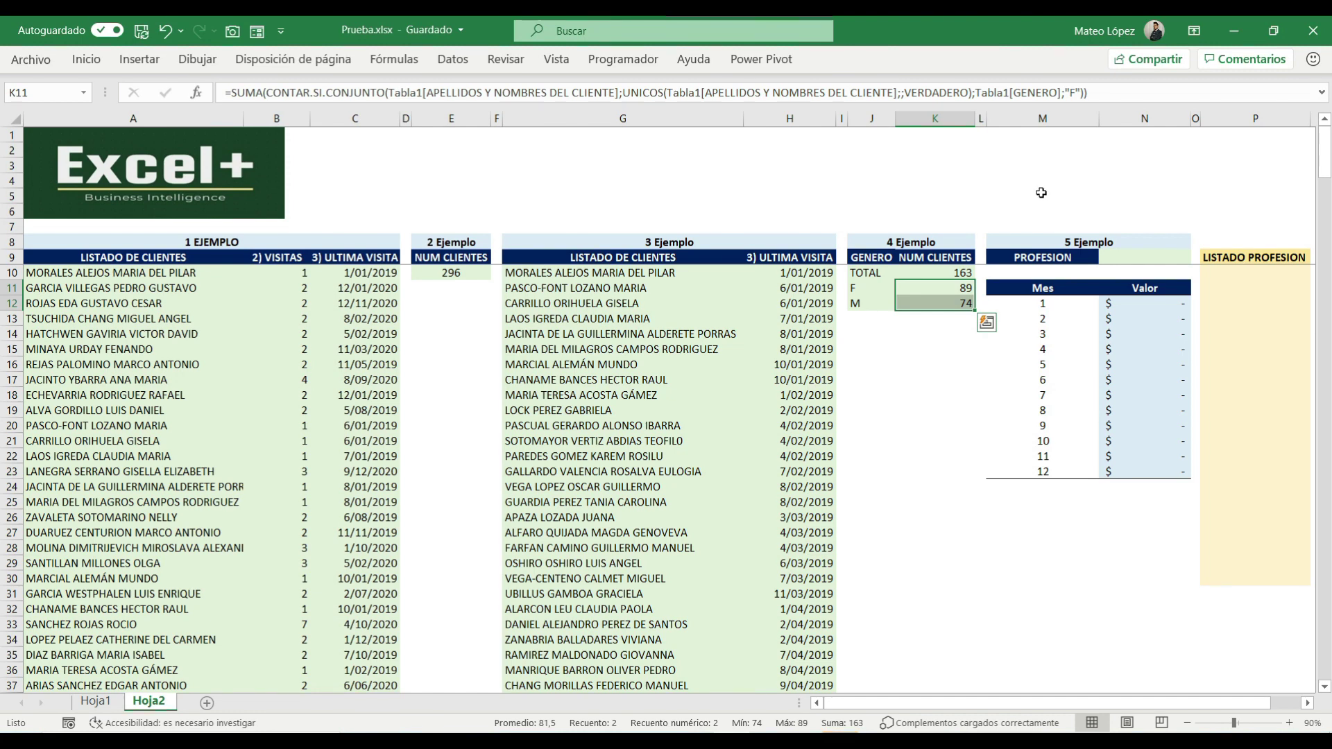
pyautogui.click(952, 271)
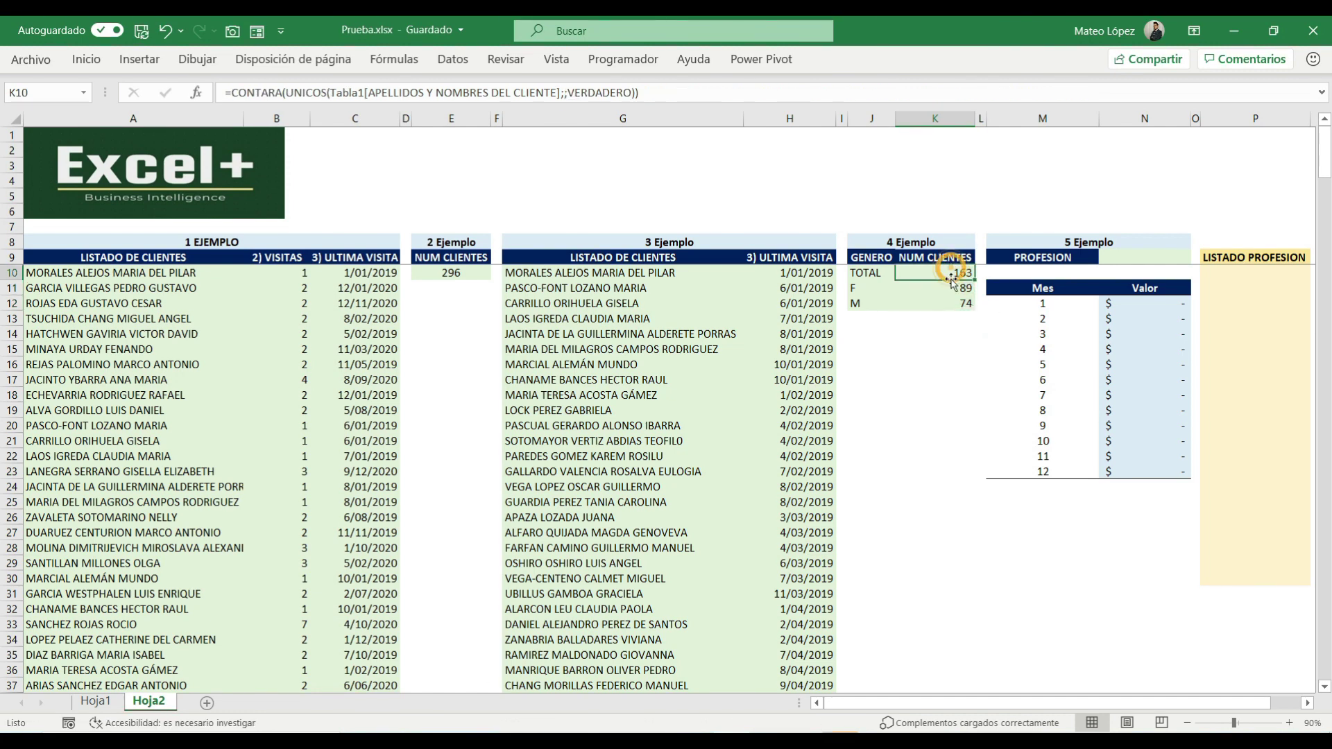
pyautogui.click(902, 299)
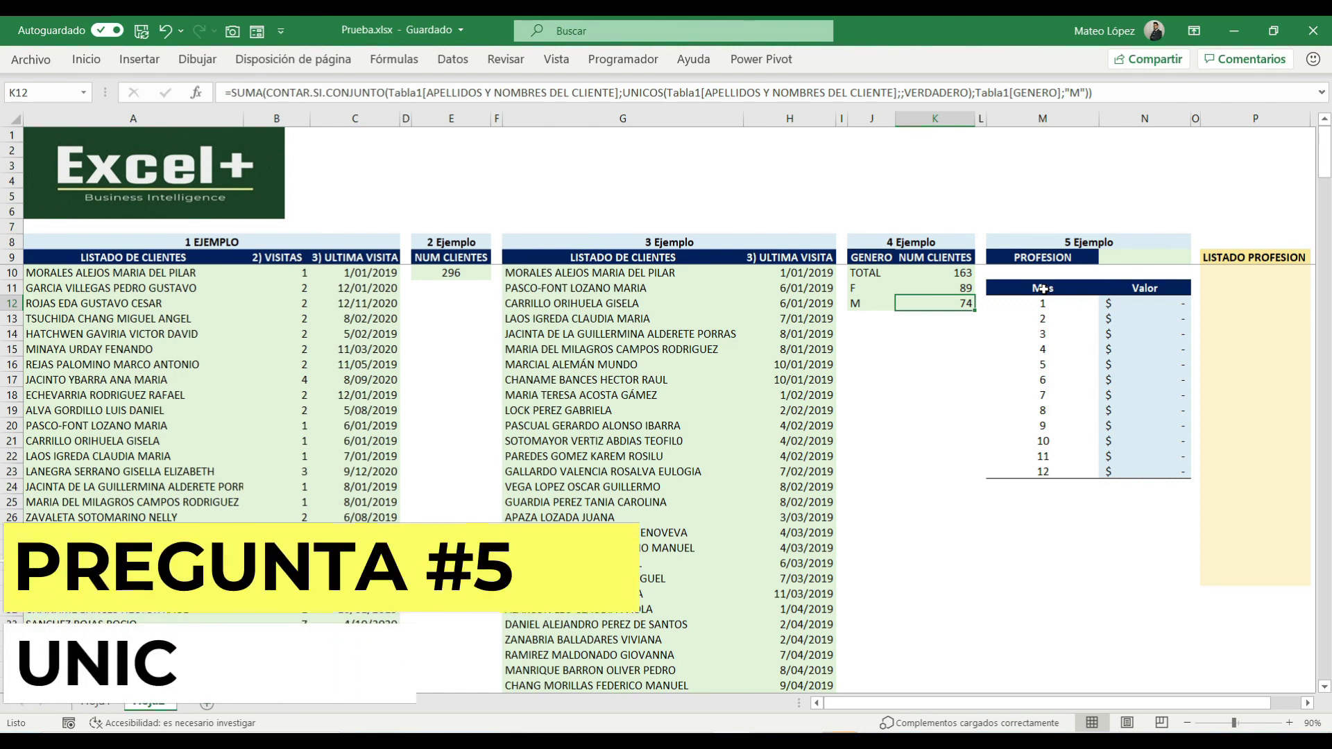
# Review the PROFESION column of the client table in Hoja1, then return to Hoja2.
pyautogui.hotkey('ctrl', 'pageup')
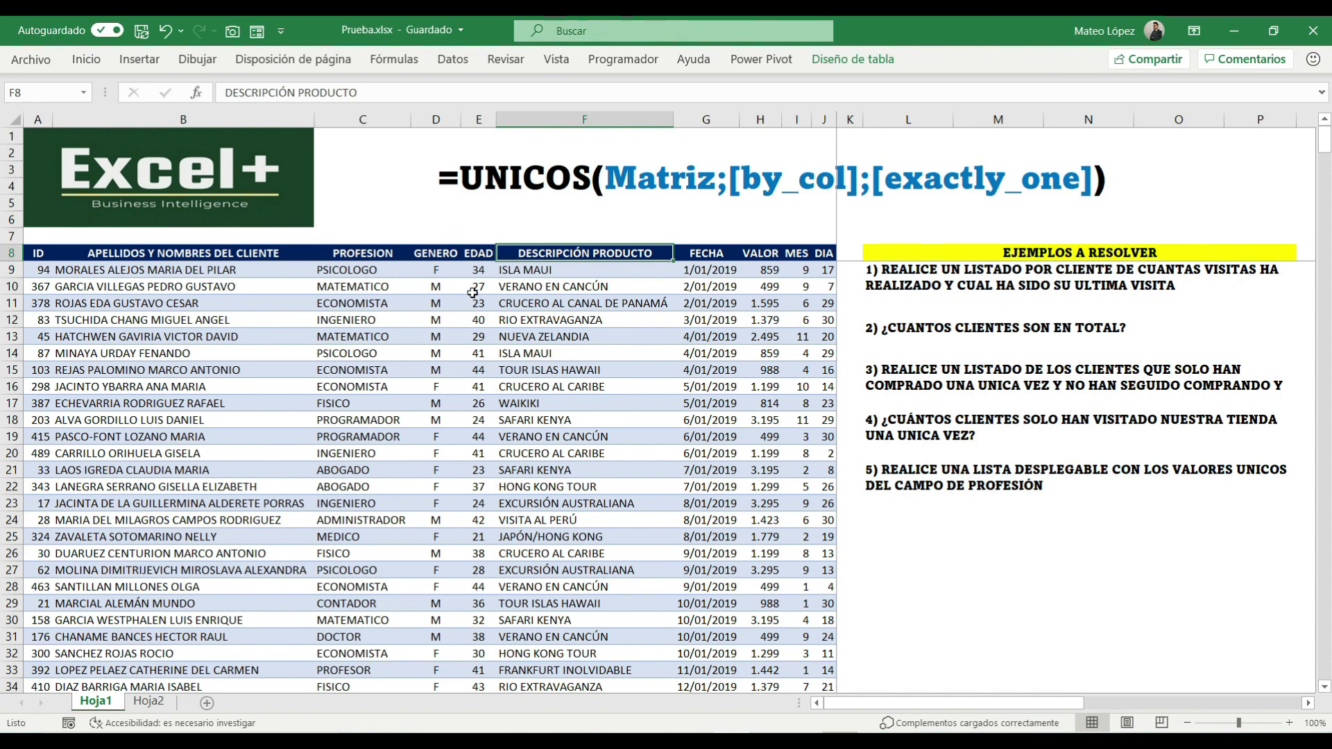
pyautogui.moveTo(347, 270); pyautogui.dragTo(358, 555)
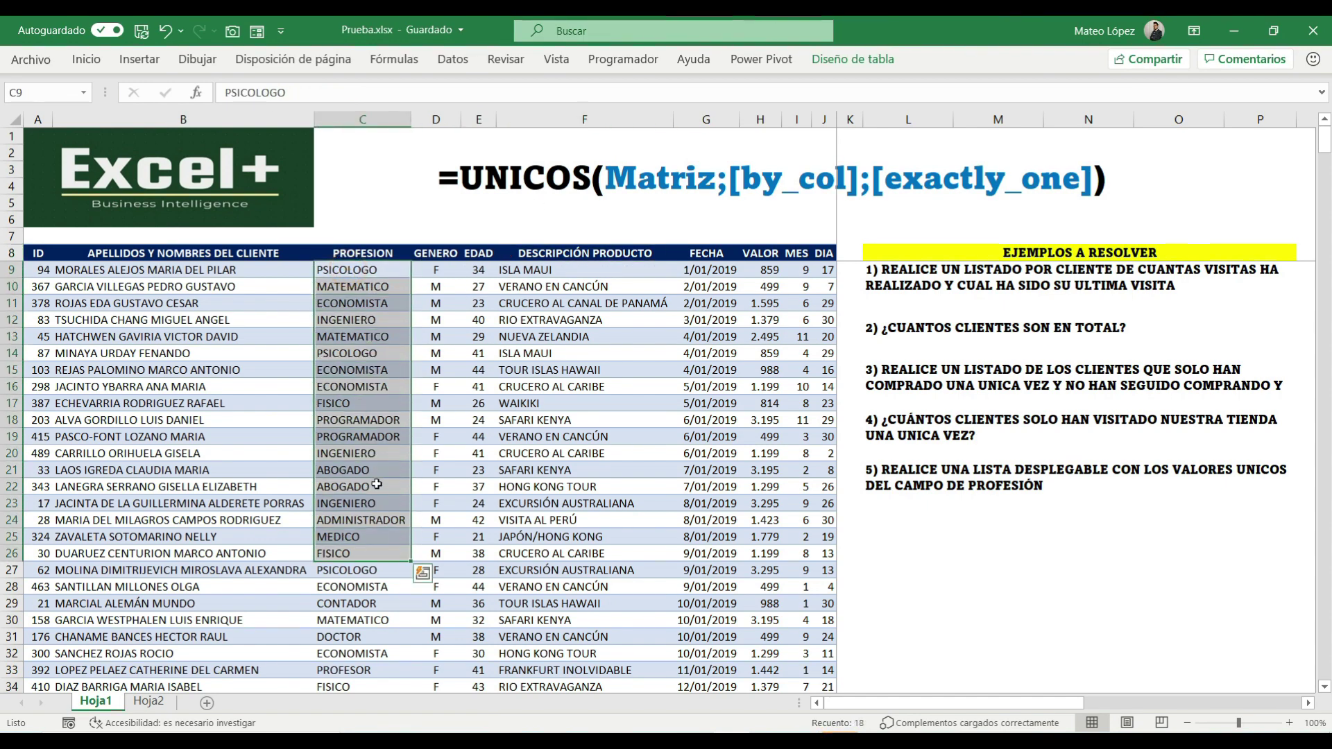
pyautogui.hotkey('ctrl', 'pagedown')
# Enter =UNICOS(Tabla1[PROFESION]) in P10 under LISTADO PROFESION to list each profession once.
pyautogui.press('Right')
pyautogui.press('Right')
pyautogui.press('Right')
pyautogui.press('Right')
pyautogui.press('Right')
pyautogui.press('Right')
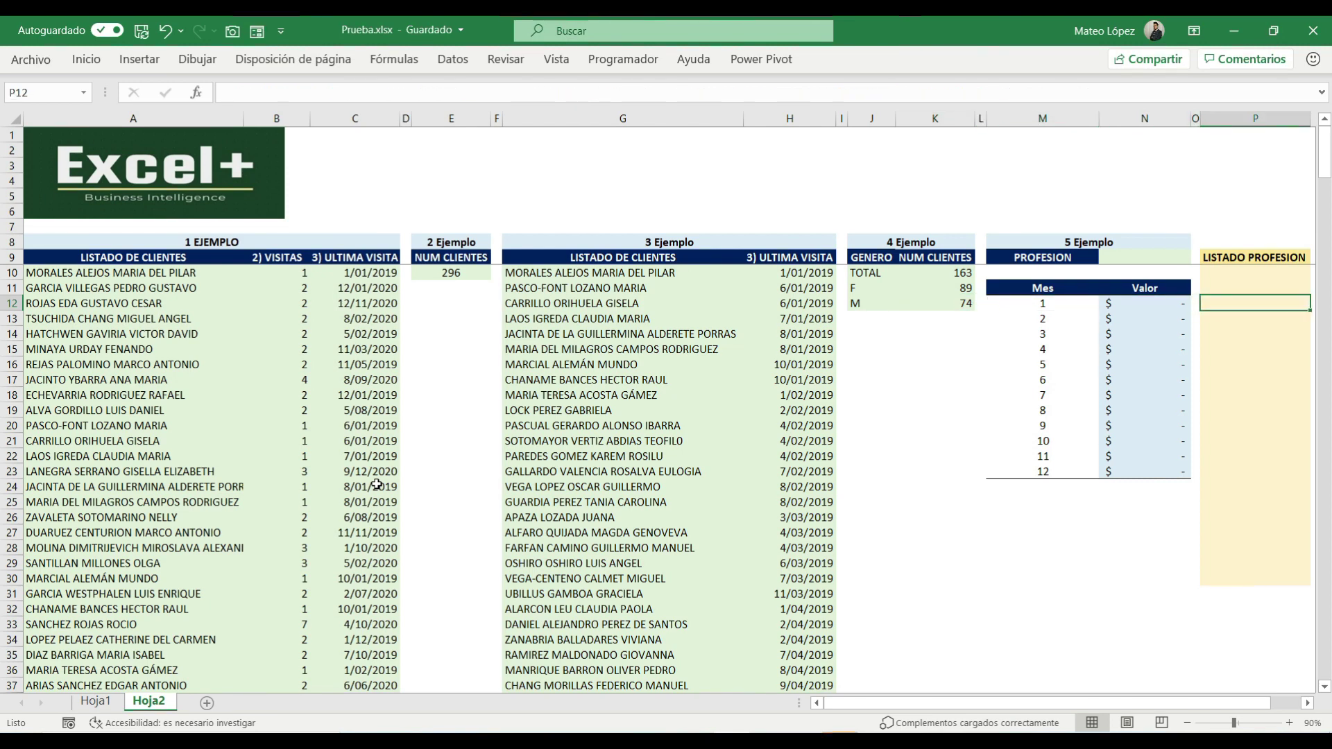
pyautogui.press('Left')
pyautogui.press('Up')
pyautogui.press('Up')
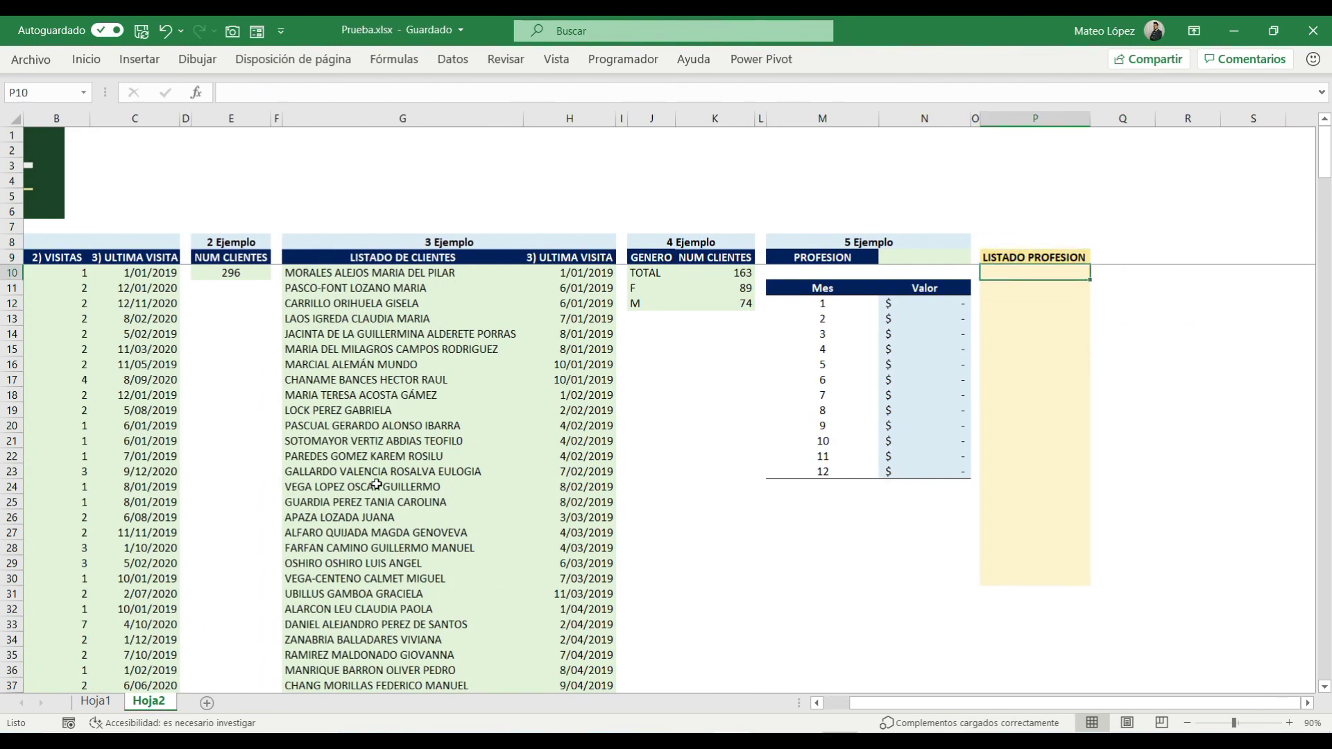
pyautogui.write('=UNI')
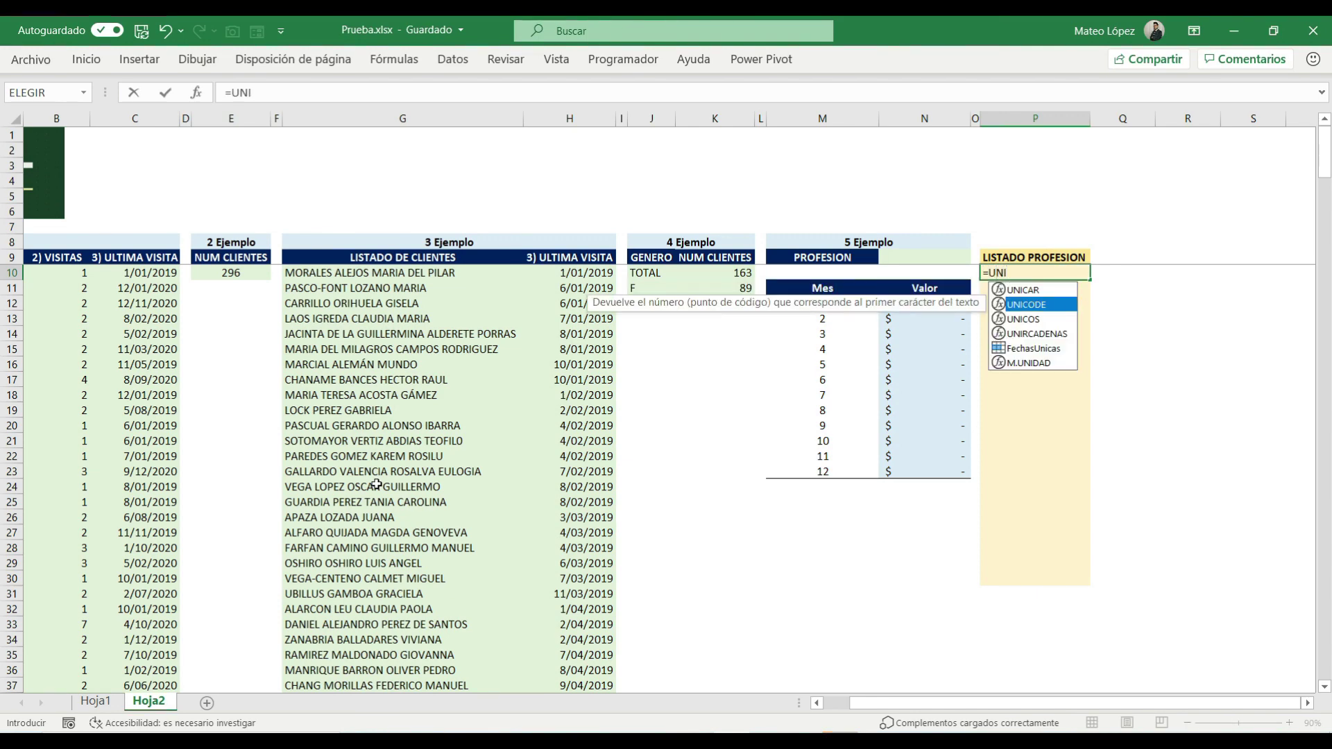
pyautogui.press('Down')
pyautogui.press('Tab')
pyautogui.write('TAB')
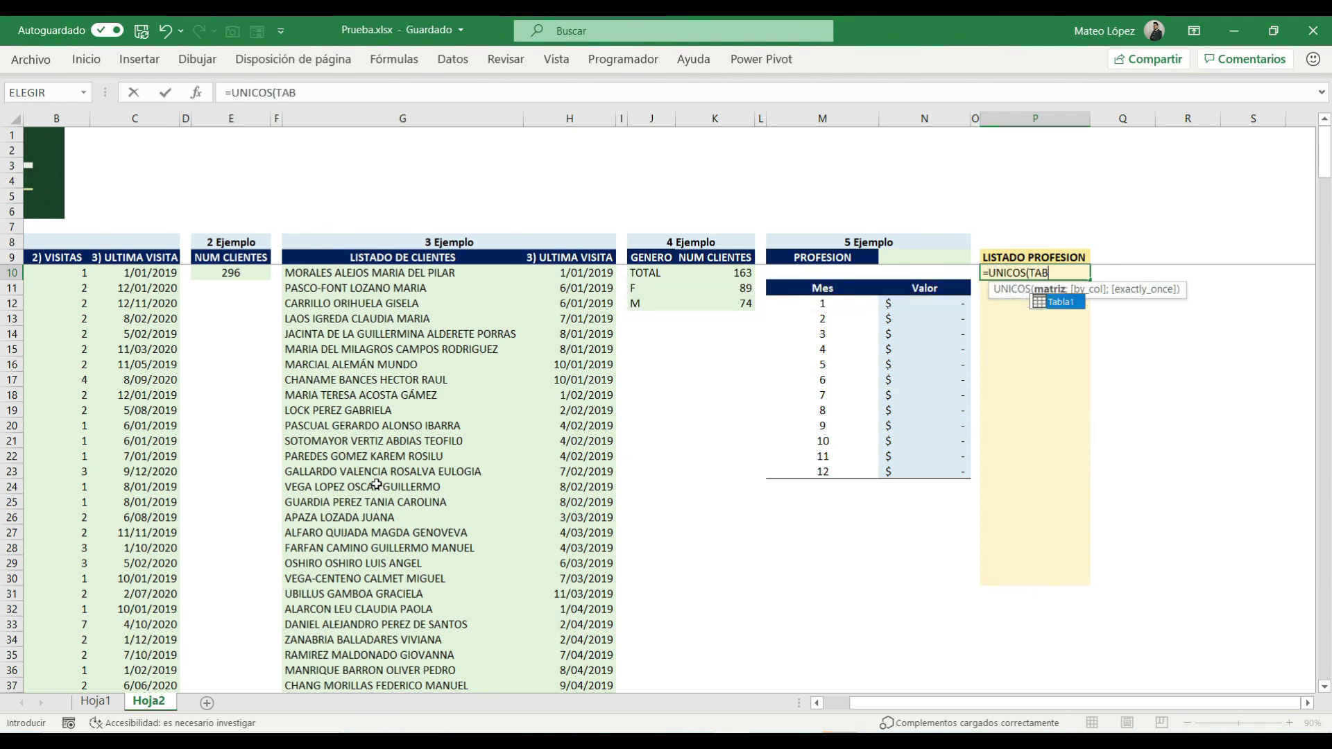
pyautogui.press('Tab')
pyautogui.write('[')
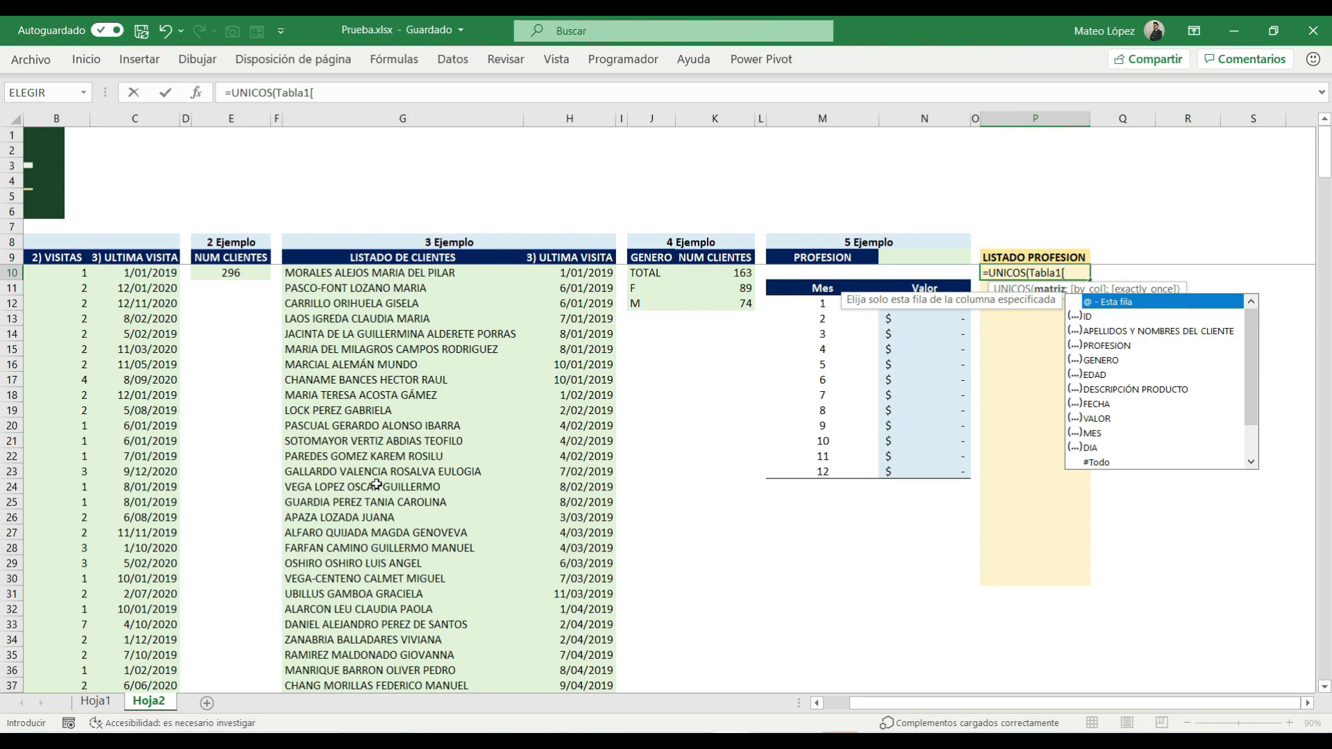
pyautogui.press('Down')
pyautogui.press('Down')
pyautogui.press('Down')
pyautogui.press('Tab')
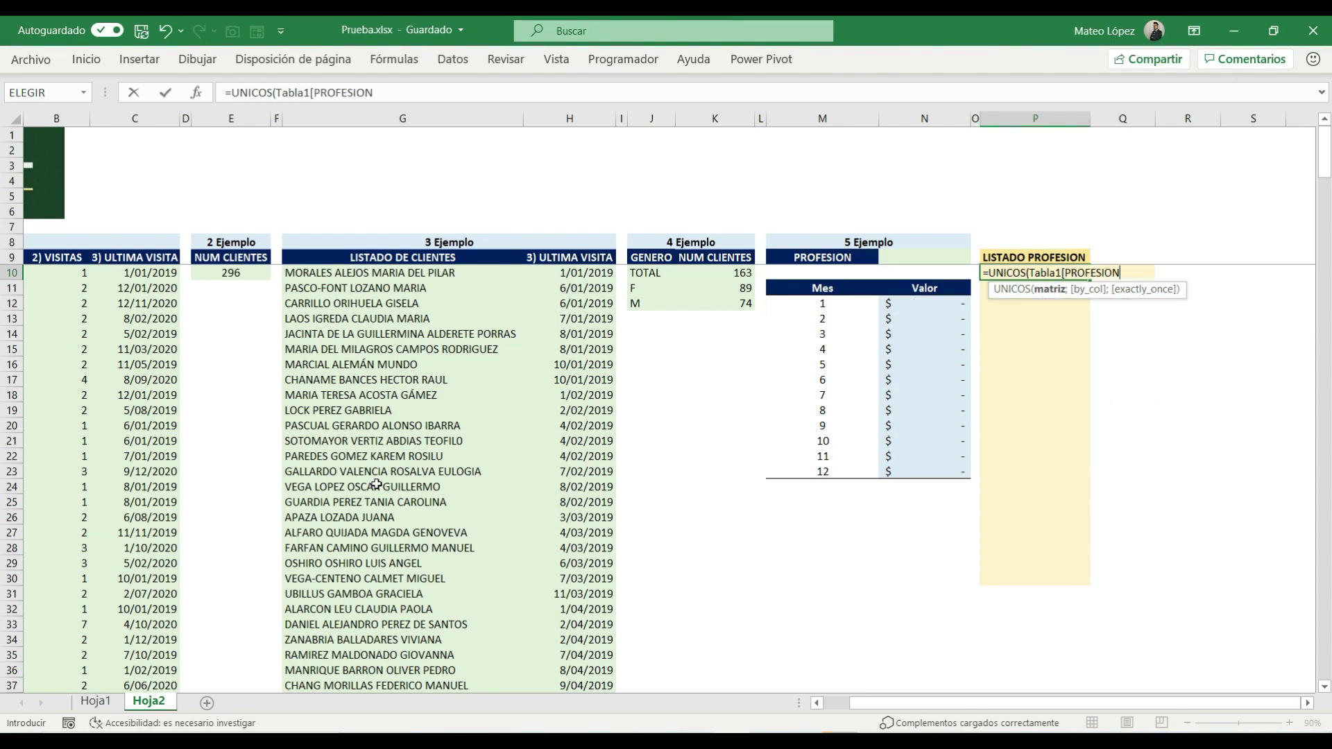
pyautogui.press('BackSpace')
pyautogui.write('])')
pyautogui.press('Return')
# Examine the profession list spilled from P10 and the empty cell N9 beside PROFESION.
pyautogui.press('Up')
pyautogui.press('Left')
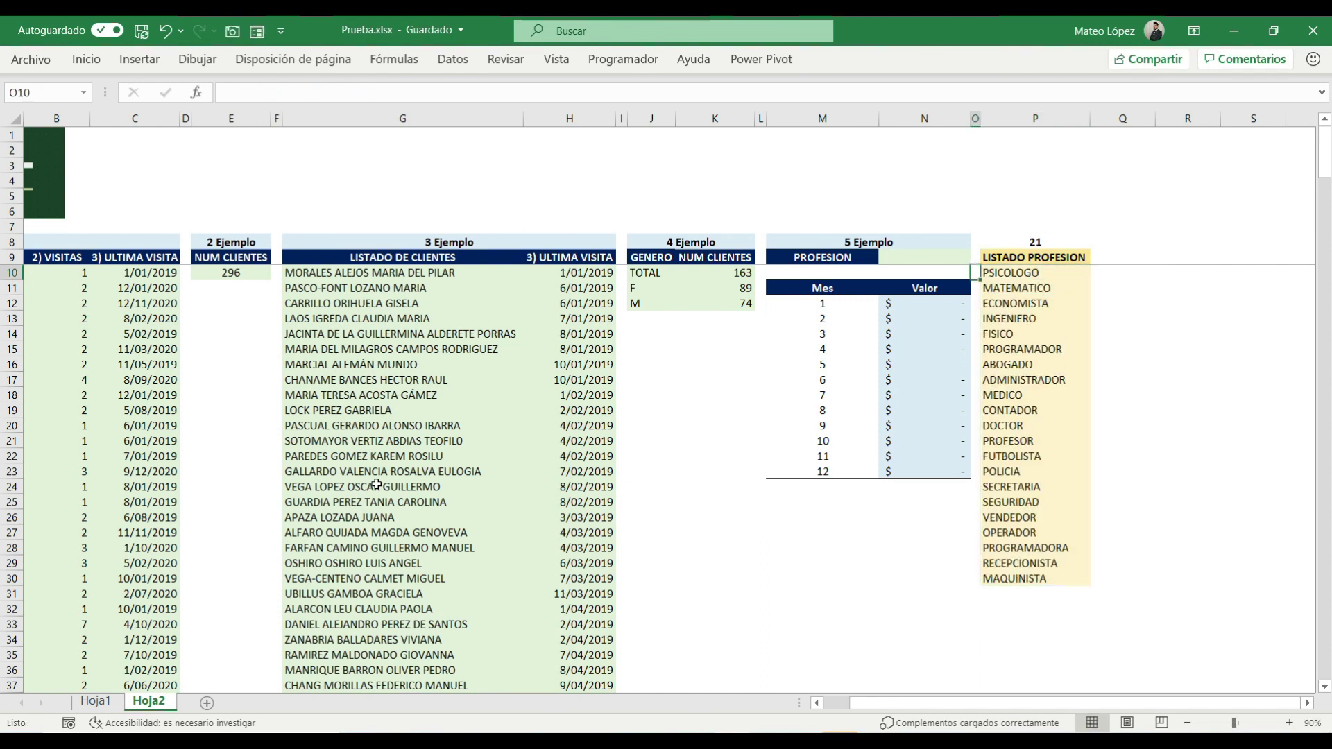
pyautogui.press('Right')
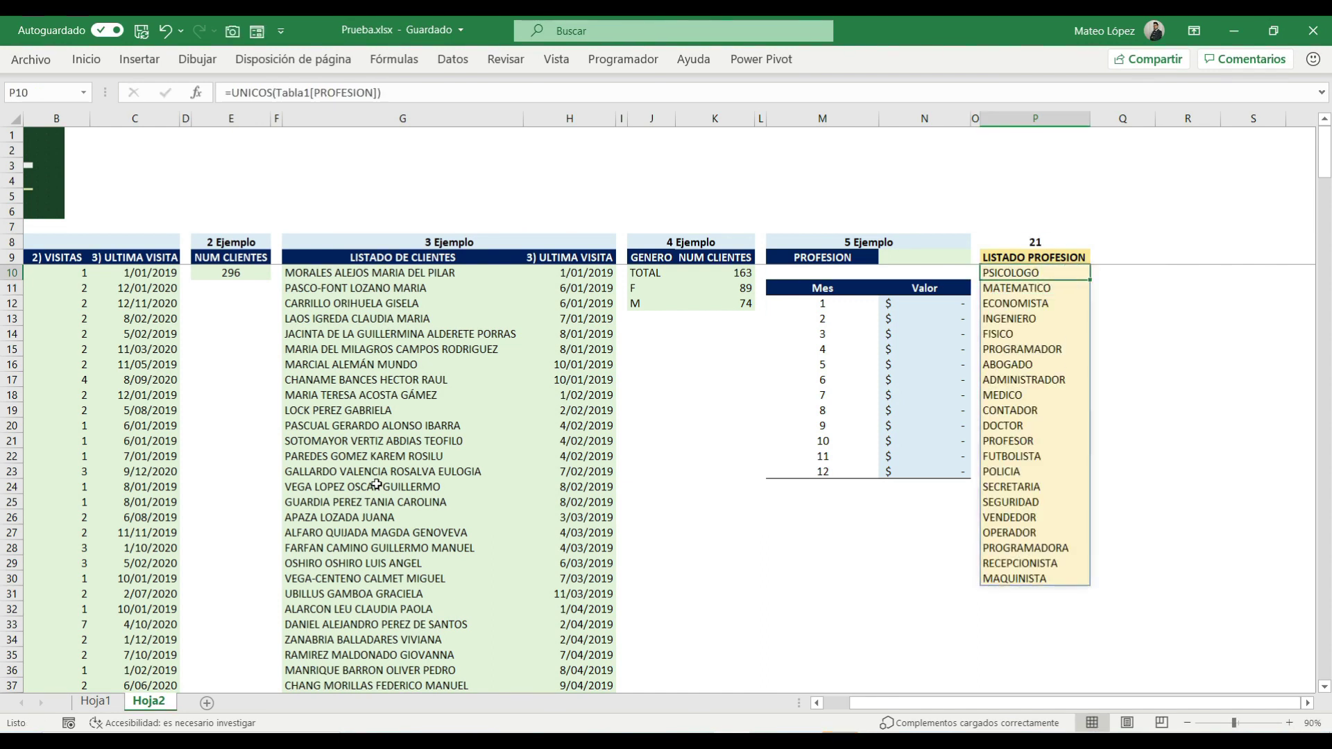
pyautogui.press('Left')
pyautogui.press('Right')
pyautogui.press('Left')
pyautogui.press('Left')
pyautogui.press('Up')
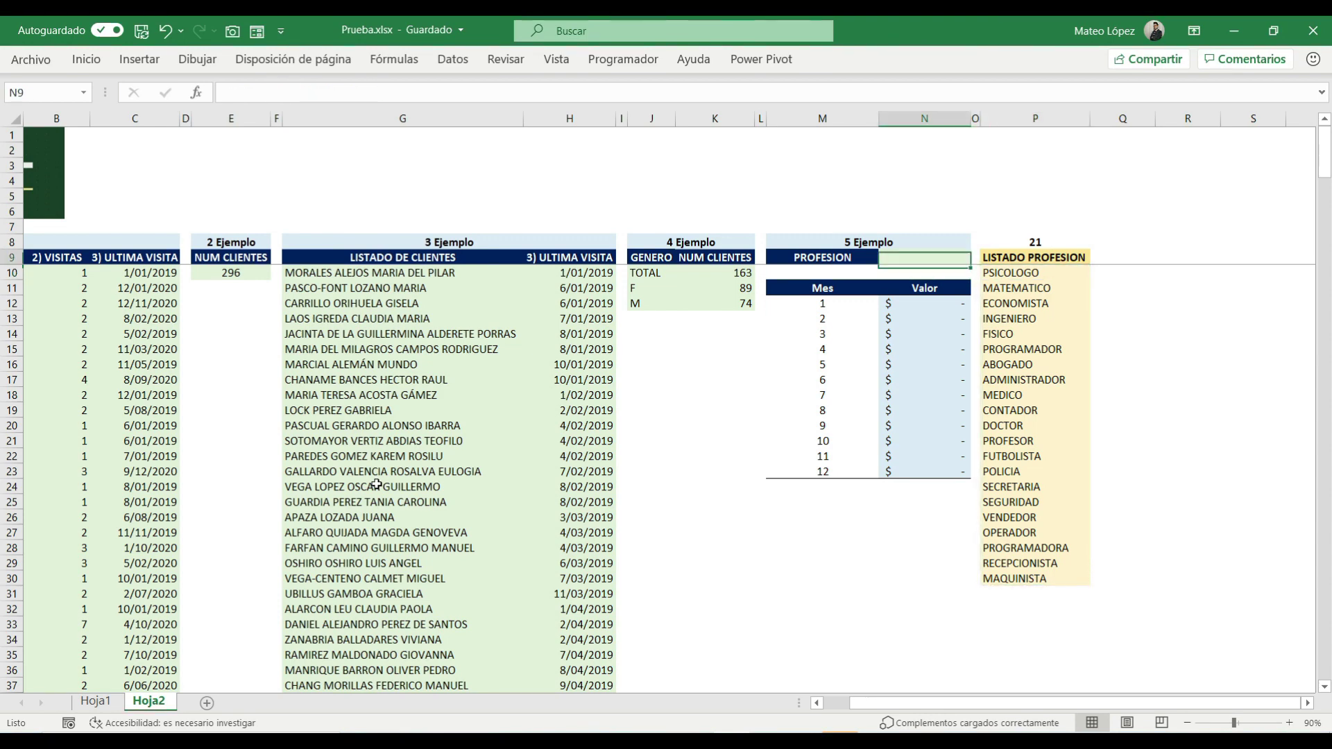
pyautogui.press('Right')
pyautogui.press('Down')
pyautogui.press('Right')
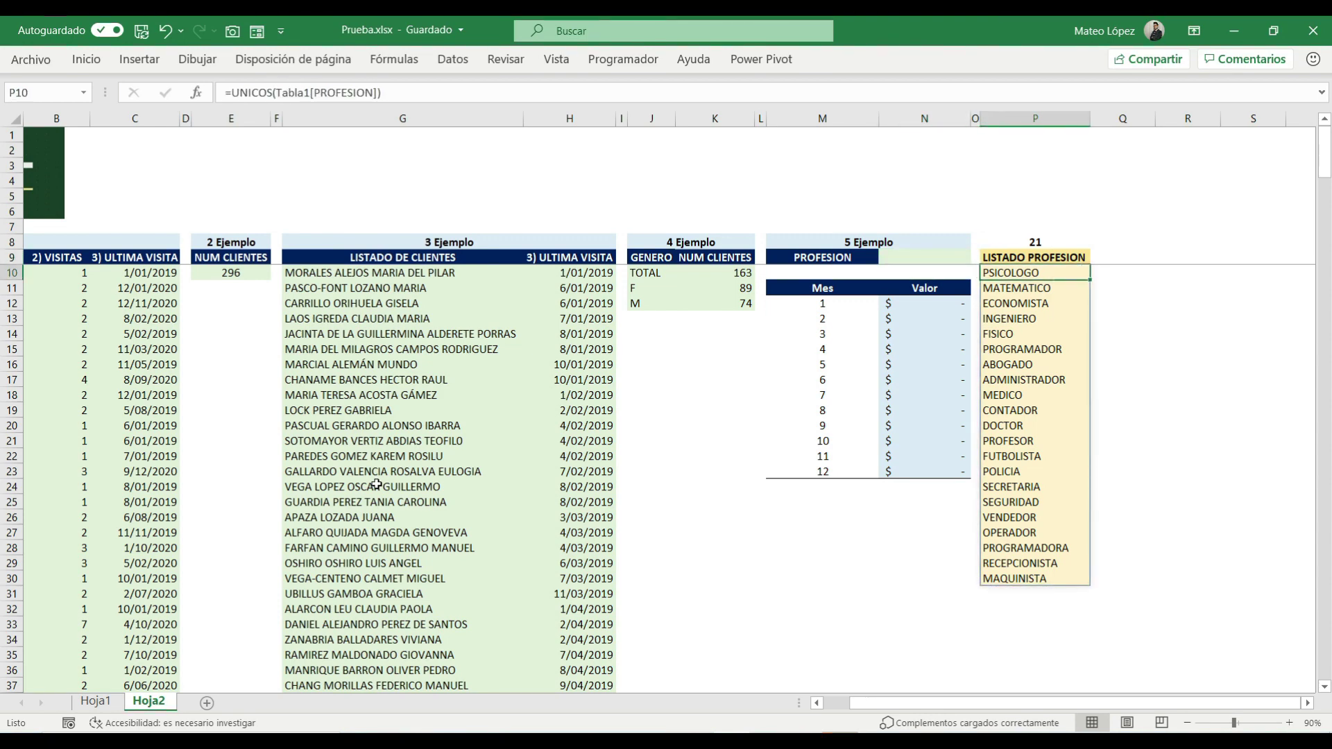
pyautogui.press('Left')
pyautogui.press('Left')
pyautogui.press('Up')
pyautogui.press('Right')
pyautogui.press('Down')
pyautogui.press('Right')
pyautogui.press('Left')
pyautogui.press('Left')
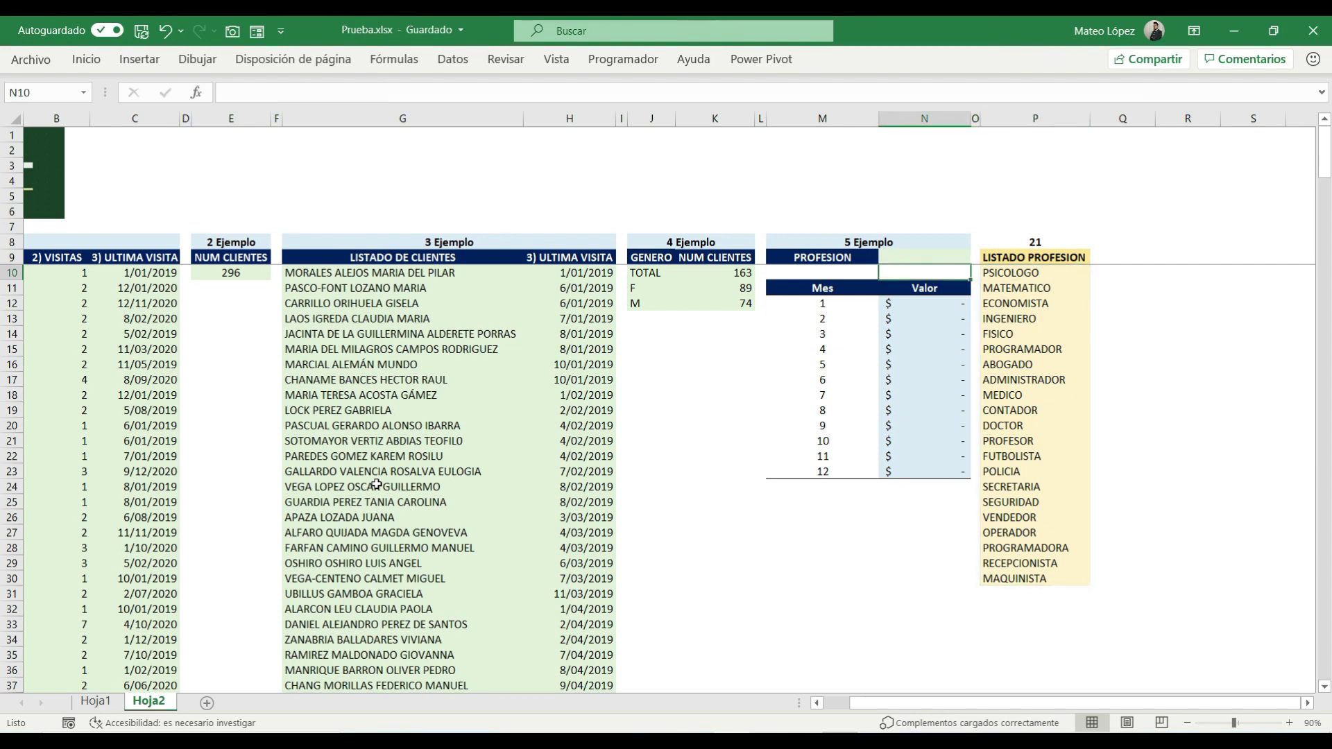
# Add list data validation to cell N9 beside PROFESION in Hoja2, using the spilled range =$P$10# as its source.
pyautogui.press('Up')
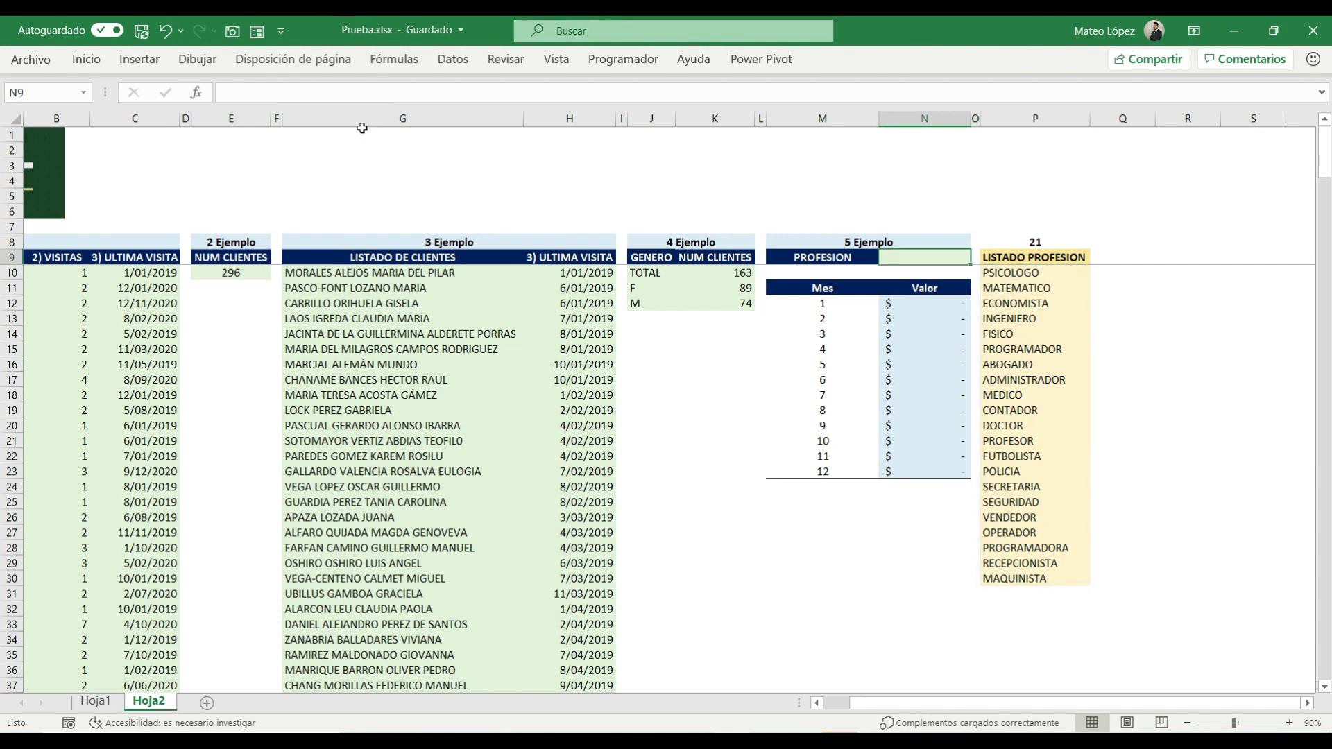
pyautogui.click(463, 65)
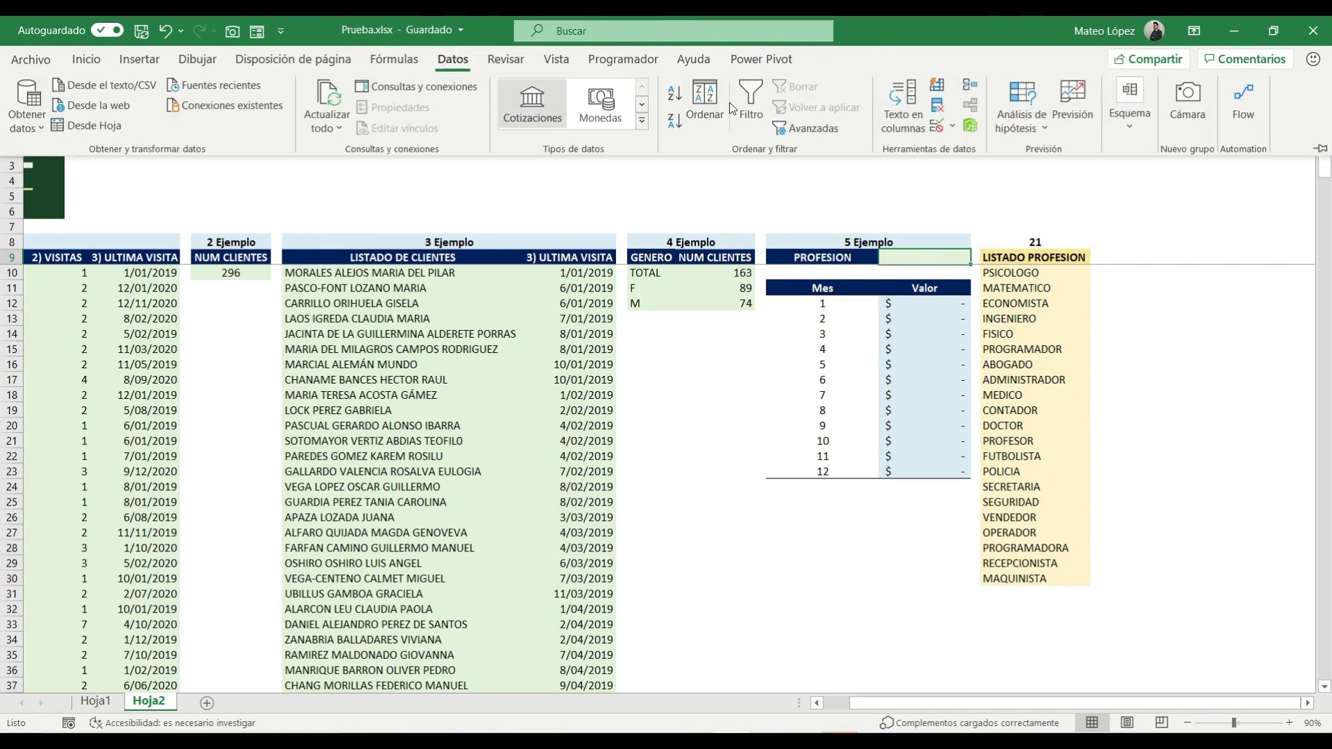
pyautogui.click(954, 130)
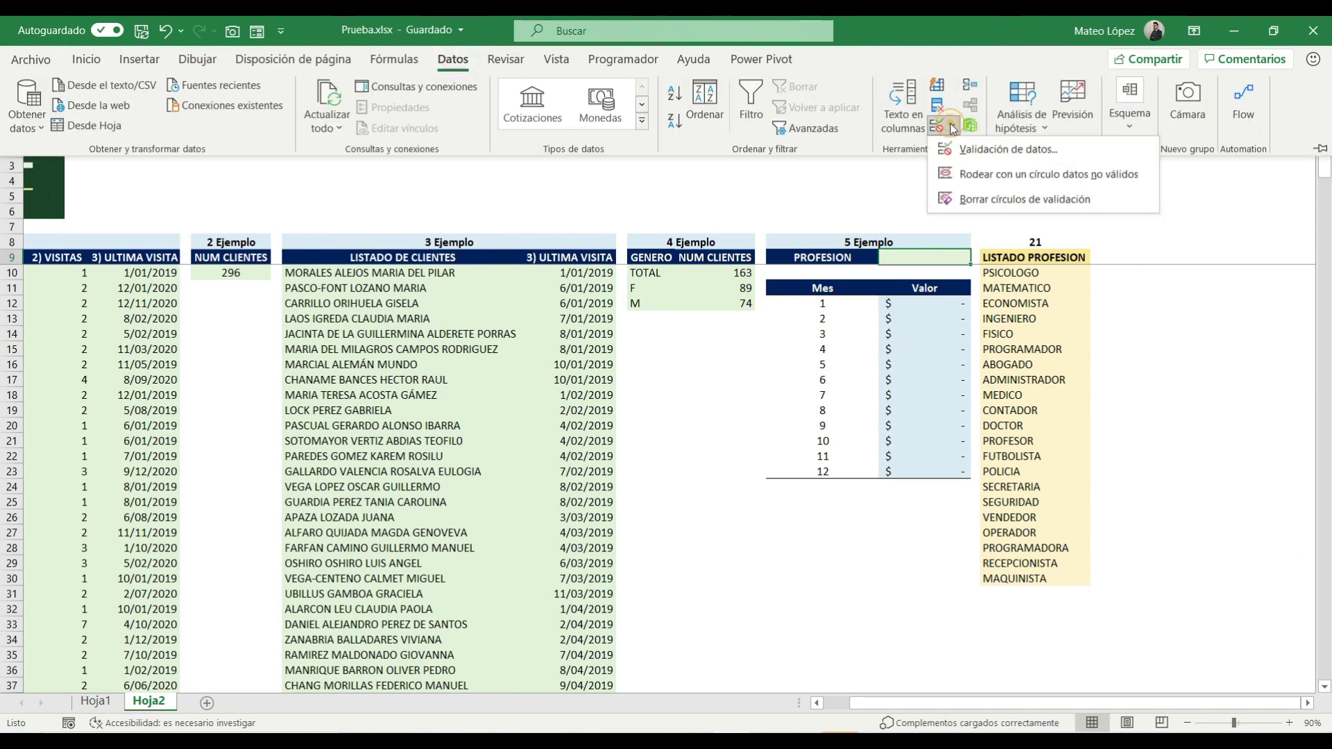
pyautogui.click(969, 151)
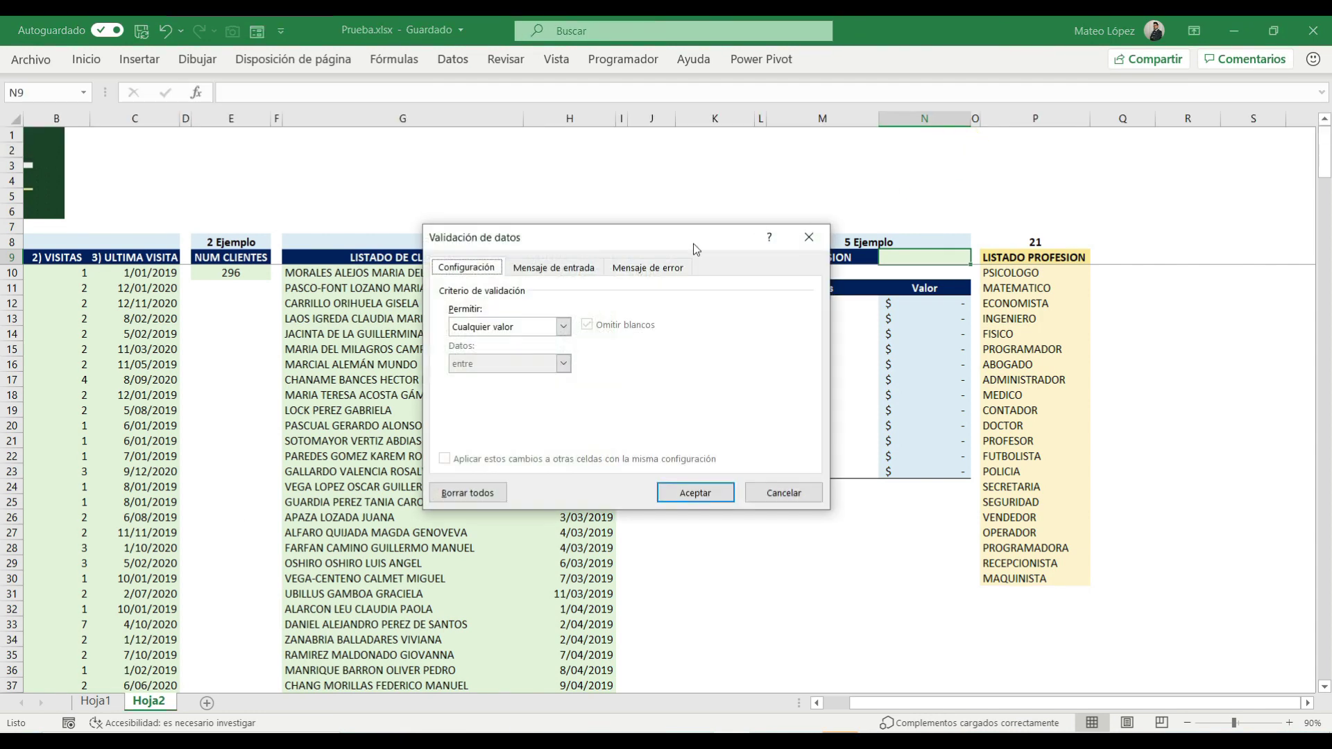
pyautogui.click(528, 333)
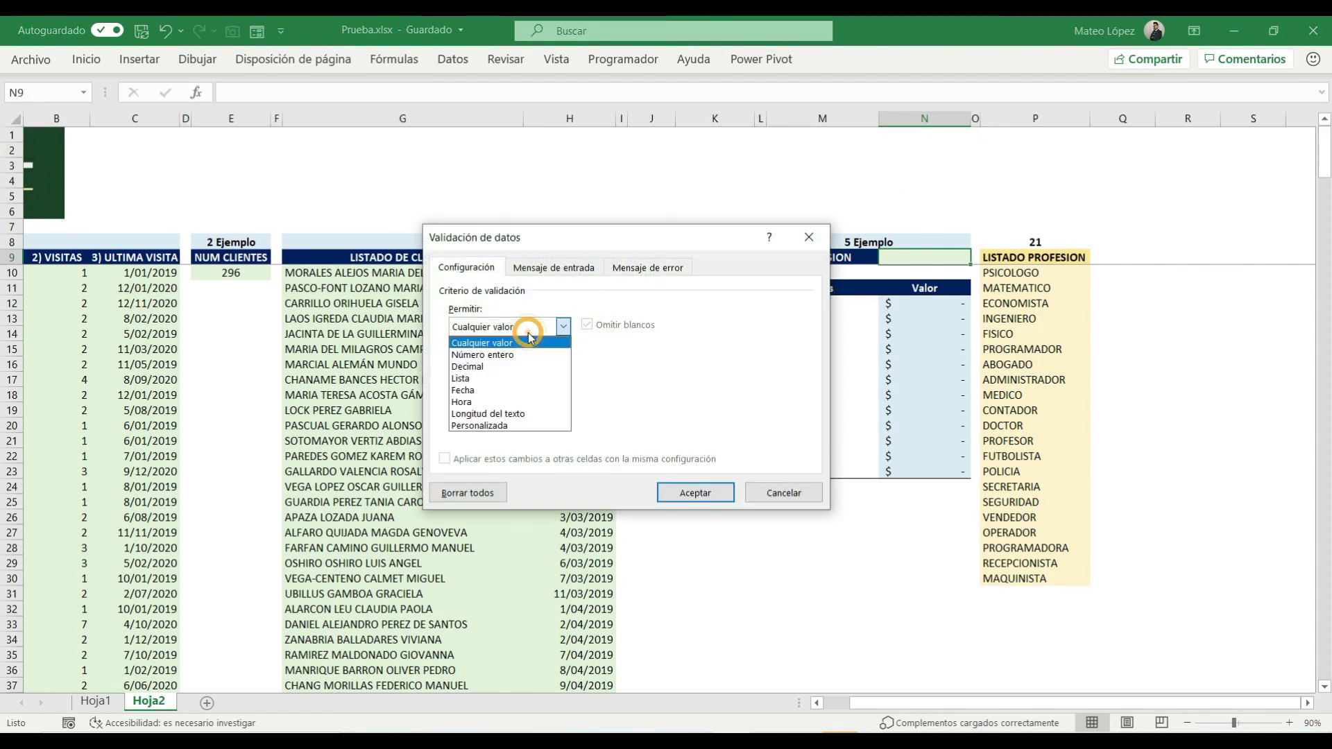
pyautogui.click(471, 383)
pyautogui.click(461, 400)
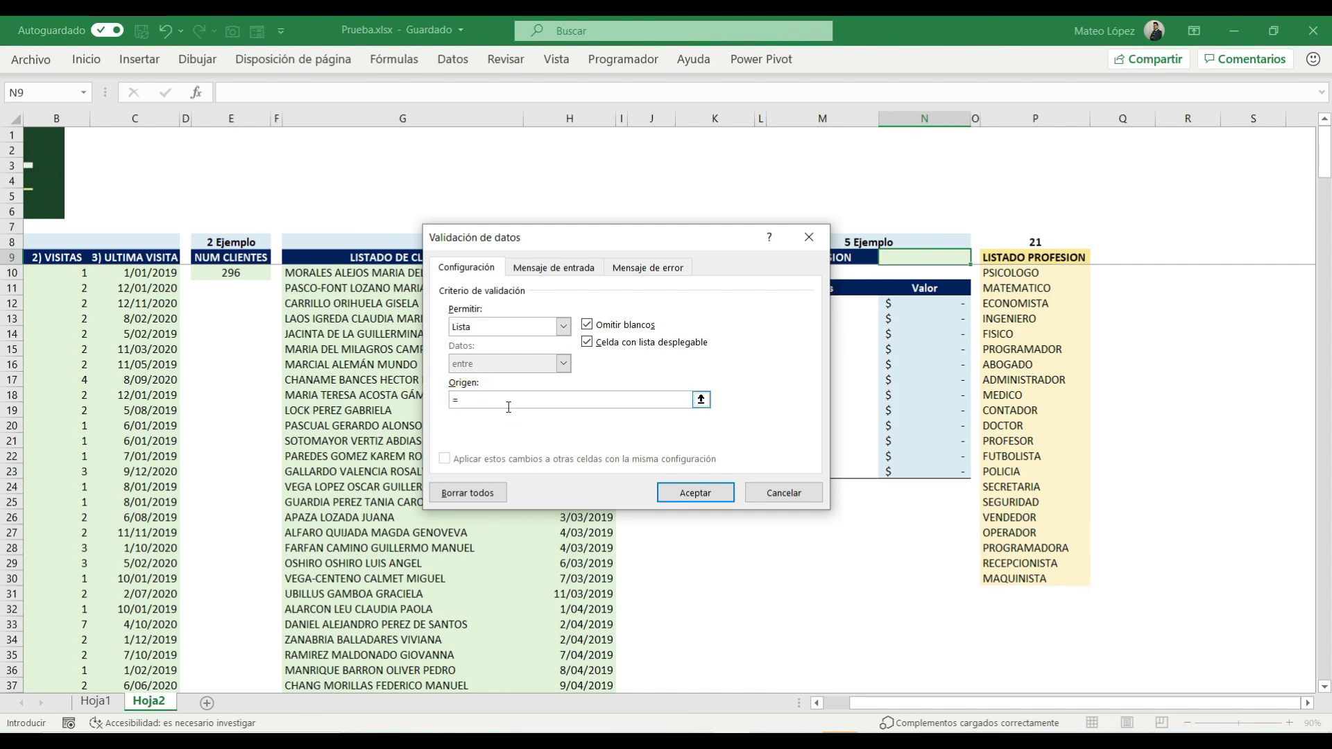
pyautogui.write('=')
pyautogui.click(1017, 277)
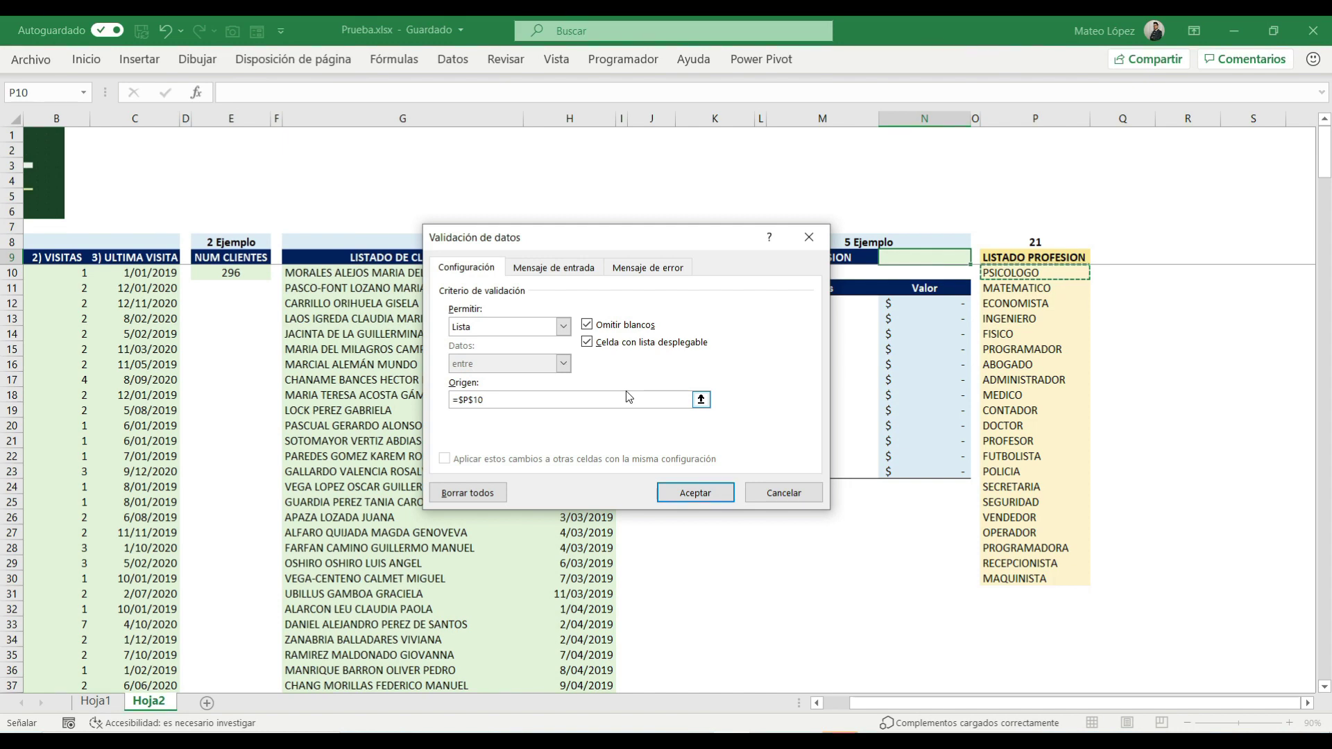
pyautogui.write('#')
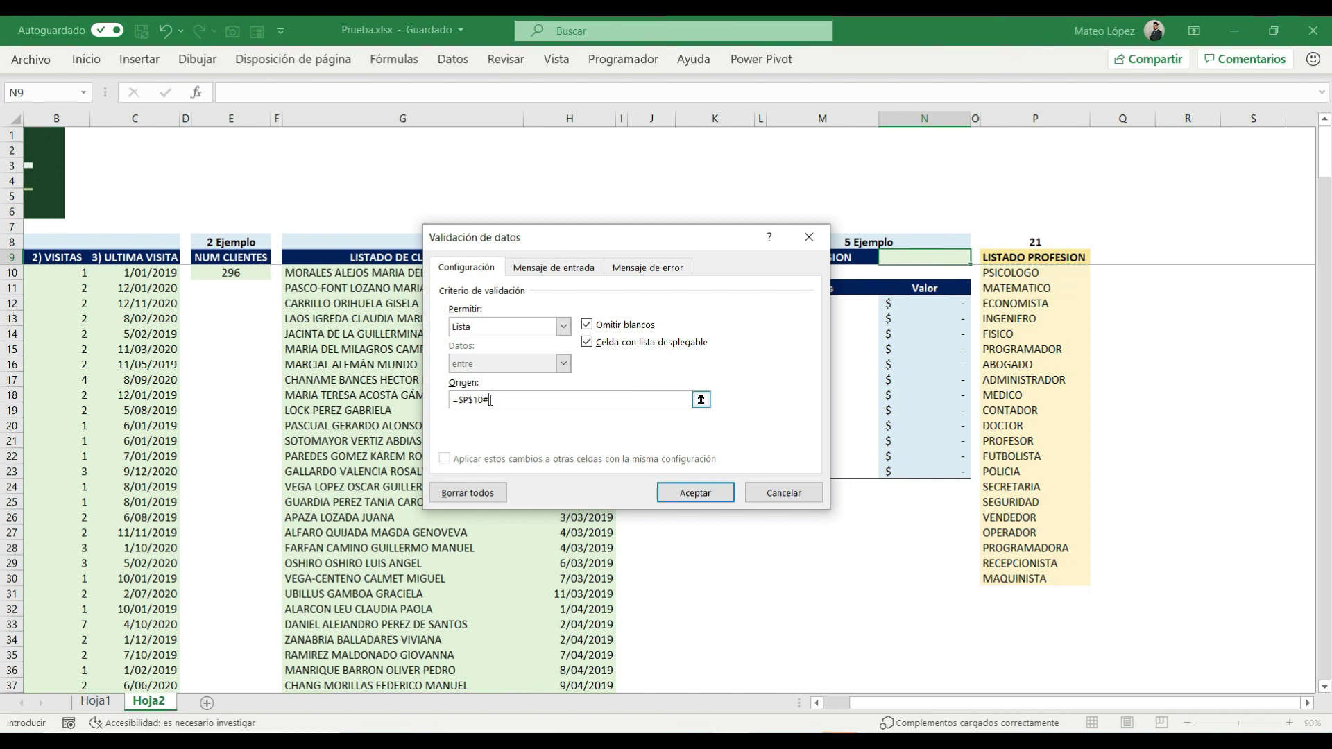
pyautogui.moveTo(491, 399); pyautogui.dragTo(460, 399)
pyautogui.click(693, 500)
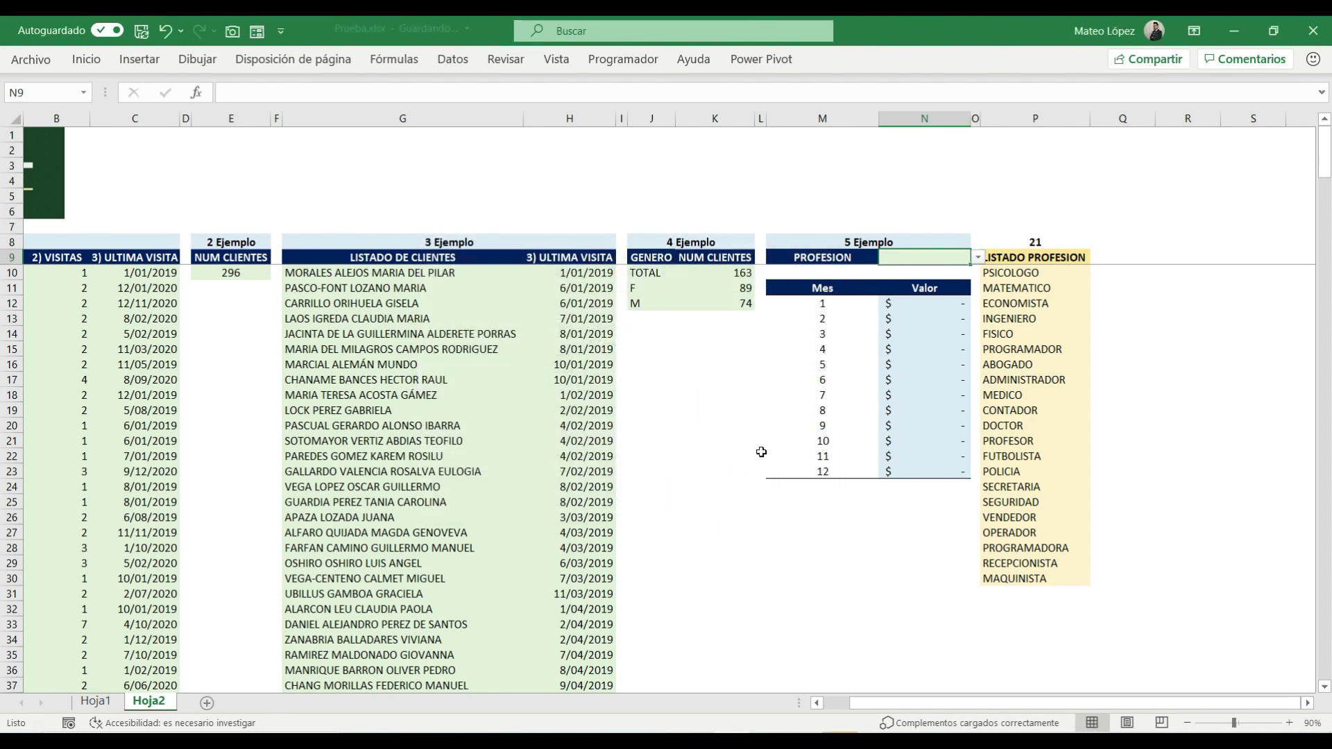
# Browse the profession drop-down in N9 and choose MATEMATICO.
pyautogui.click(976, 257)
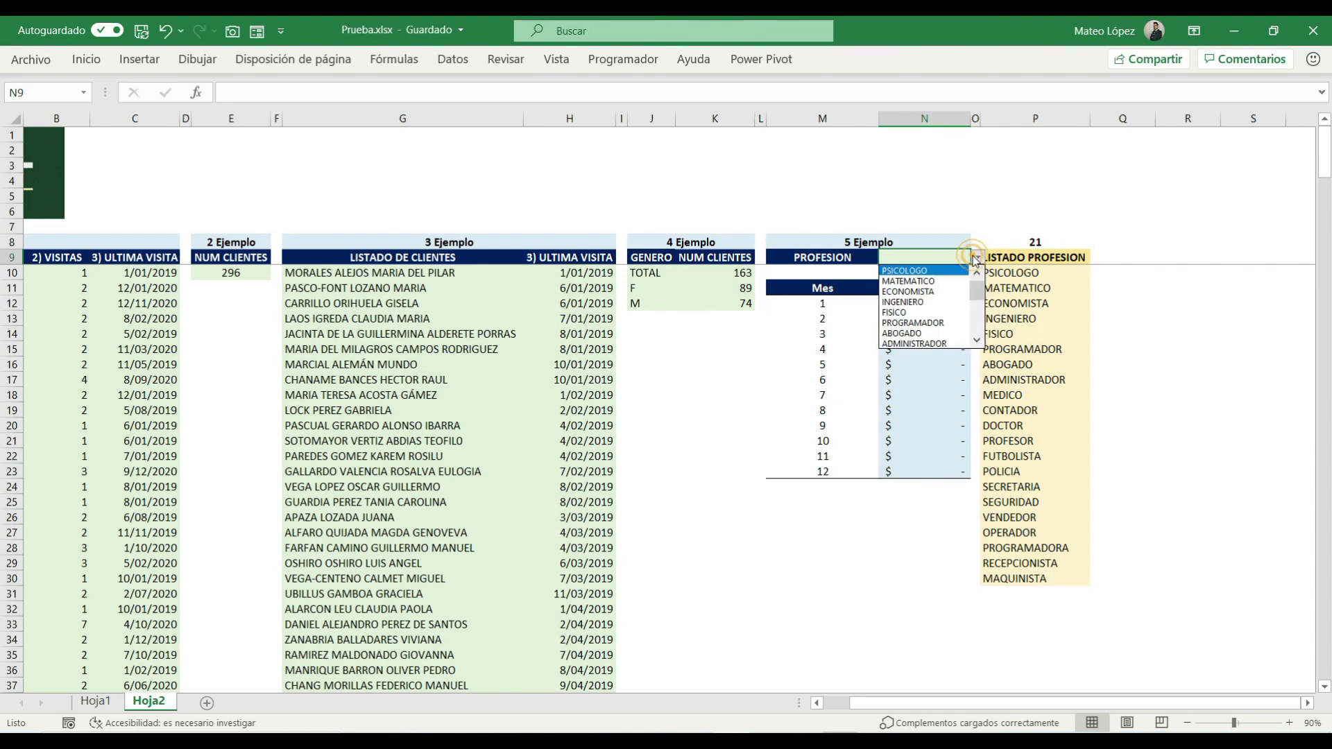
pyautogui.moveTo(976, 294)
pyautogui.mouseDown()
pyautogui.moveTo(981, 326)
pyautogui.moveTo(978, 287)
pyautogui.mouseUp()
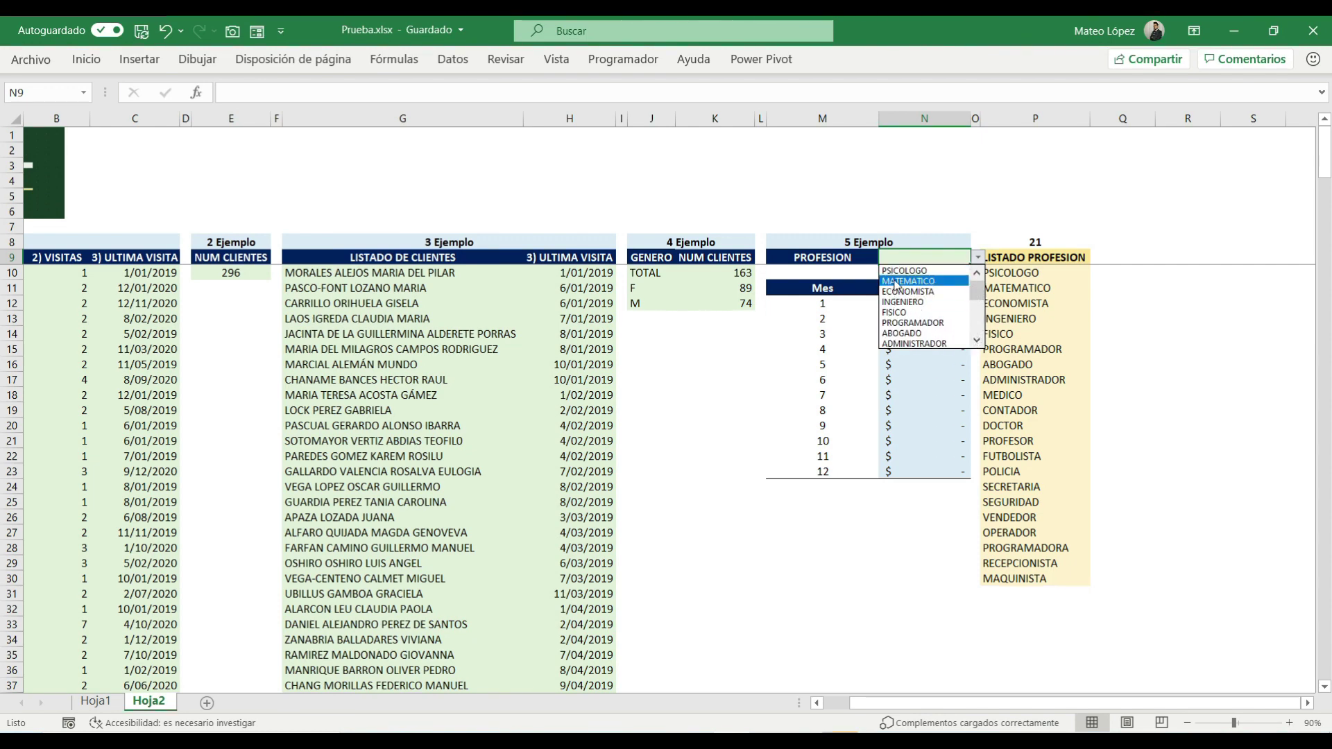
pyautogui.click(894, 282)
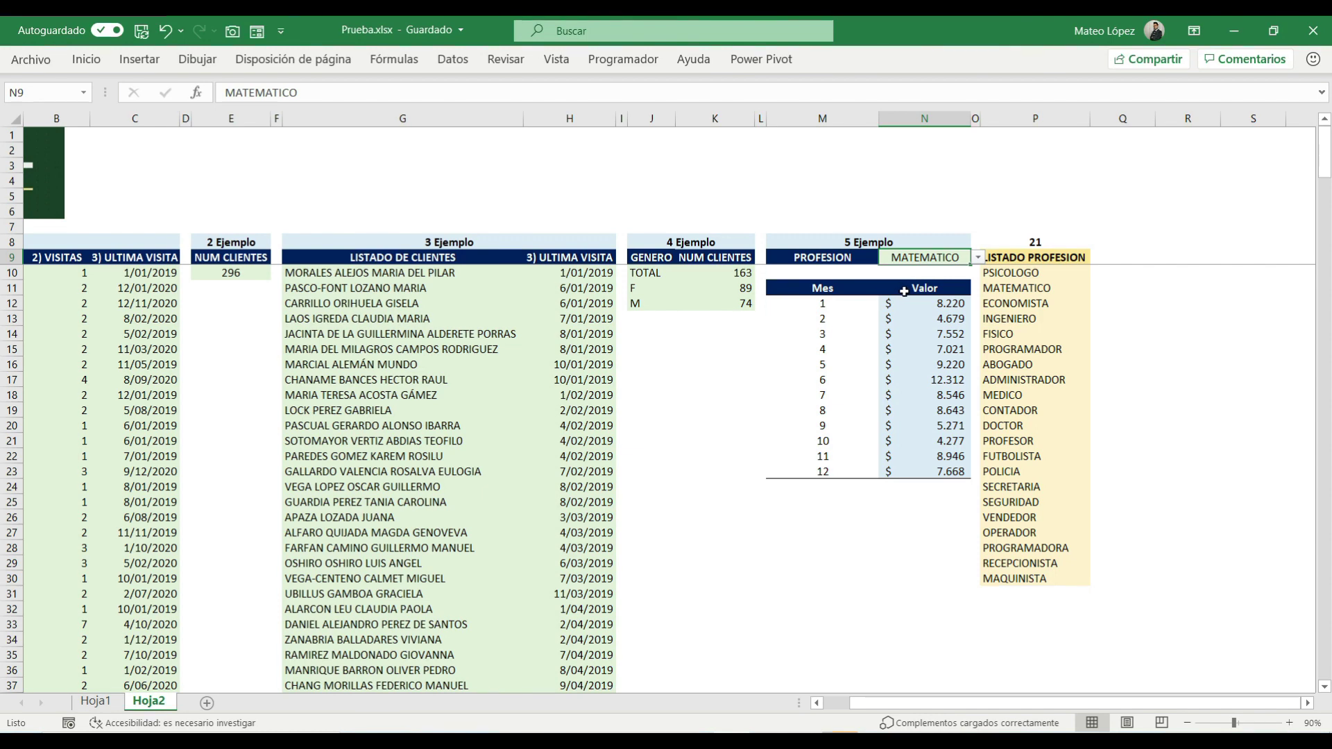
# Review the monthly Valor table for the chosen profession and the UNICOS list spilled from P10 that feeds the drop-down.
pyautogui.click(836, 307)
pyautogui.click(904, 266)
pyautogui.click(1013, 278)
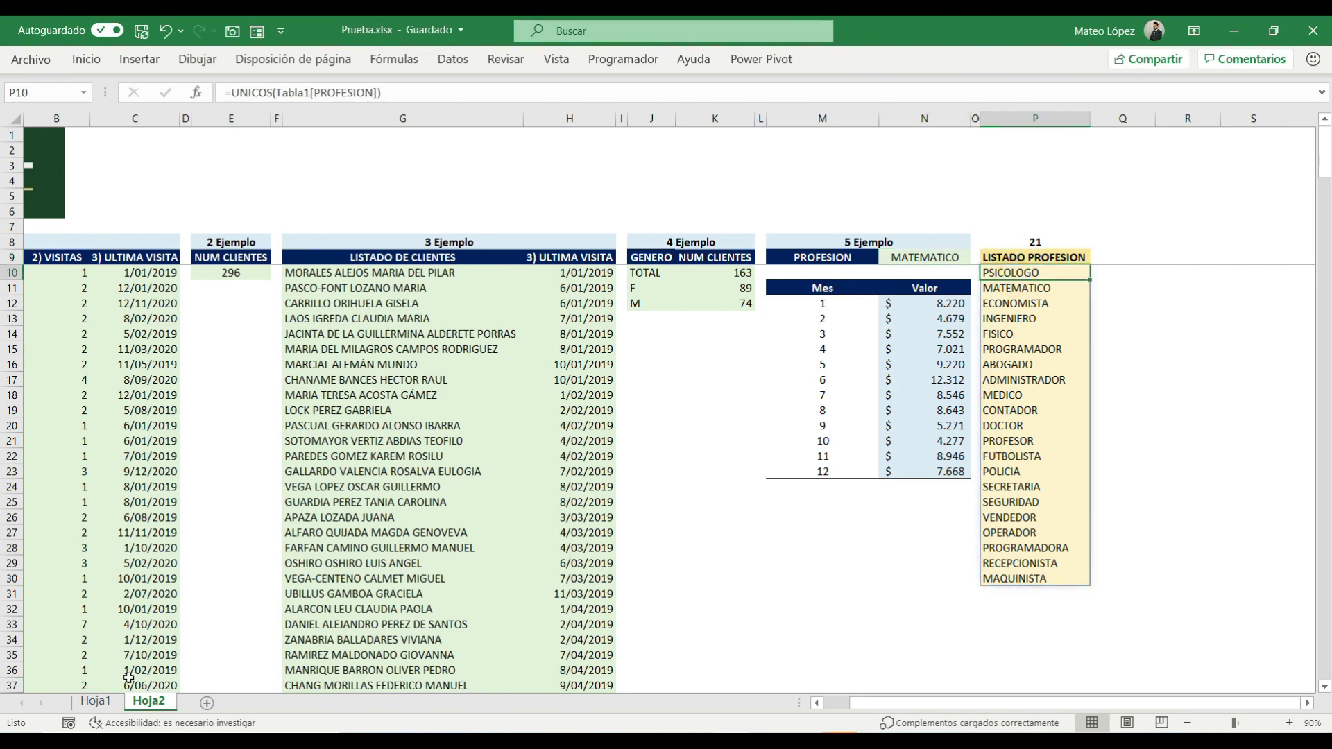
pyautogui.click(931, 255)
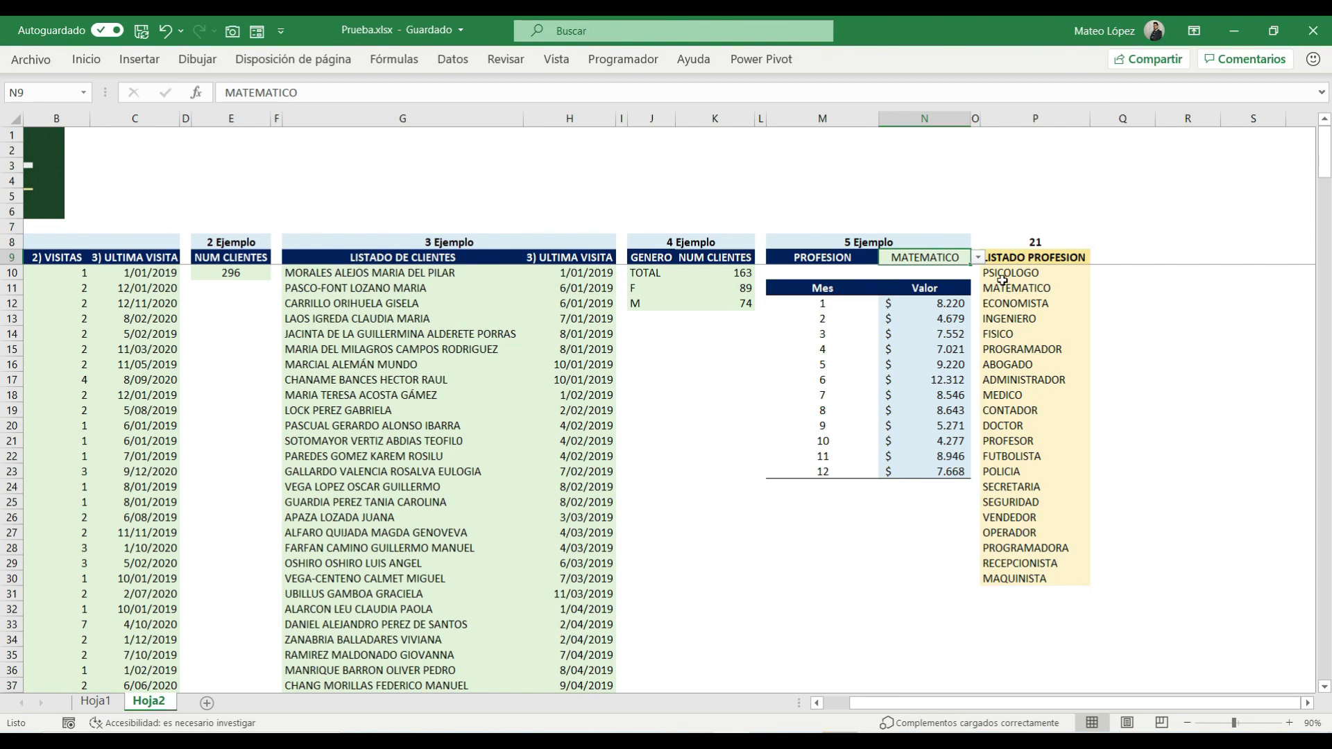
pyautogui.moveTo(1002, 279); pyautogui.dragTo(1025, 580)
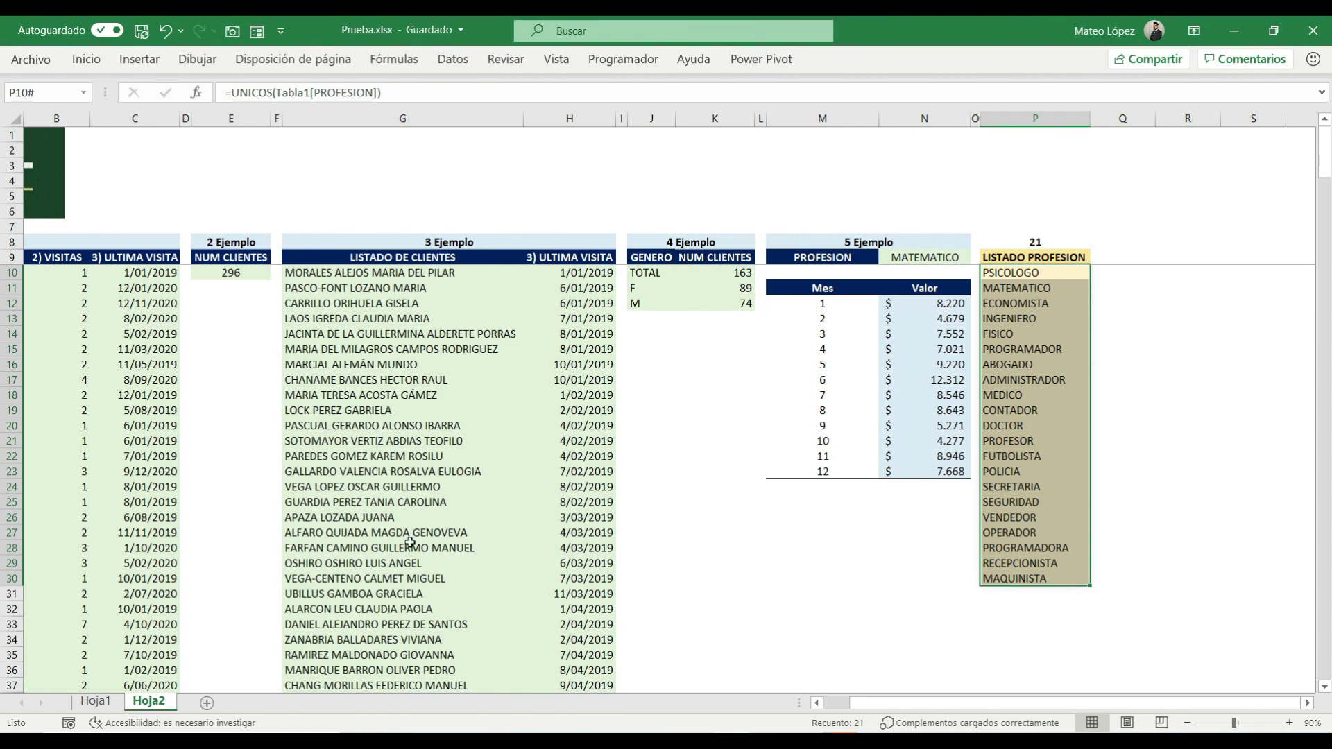
# Change the PROFESION of the first client in Hoja1, cell C9, to CANTANTE.
pyautogui.click(95, 701)
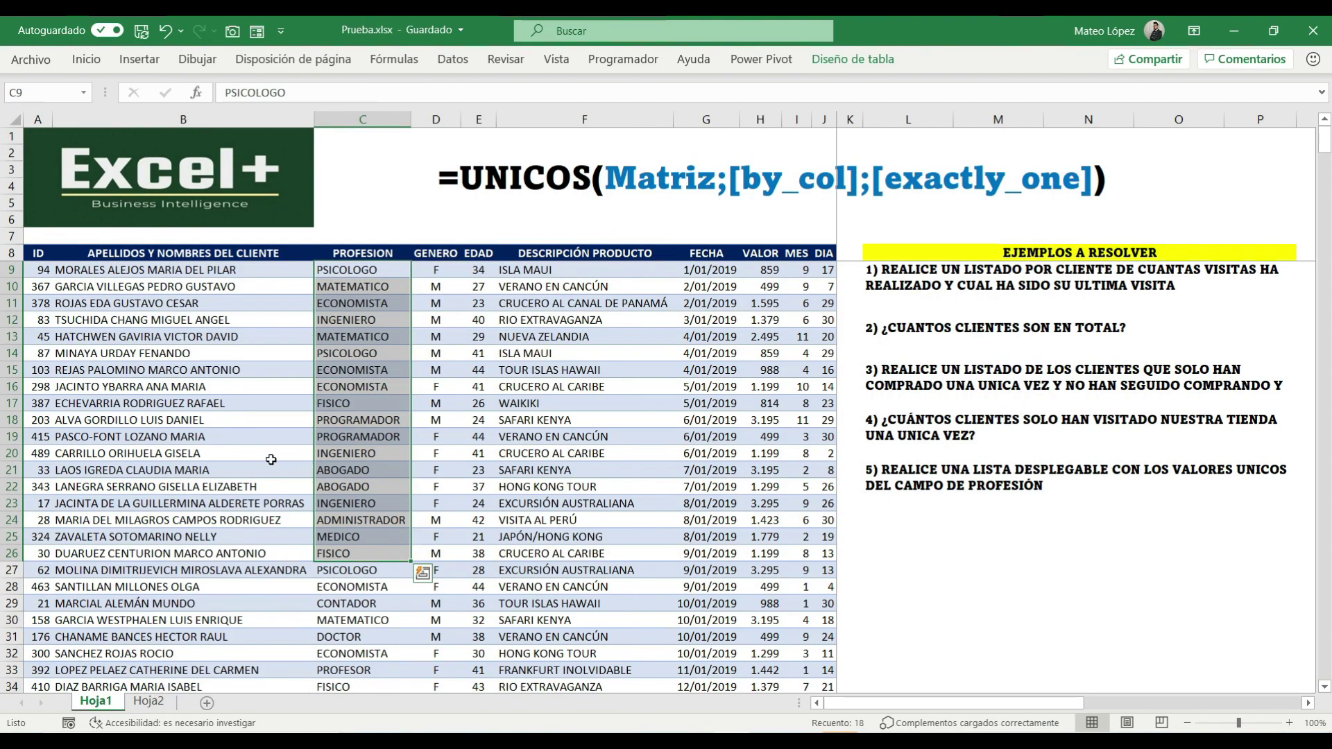
pyautogui.click(357, 276)
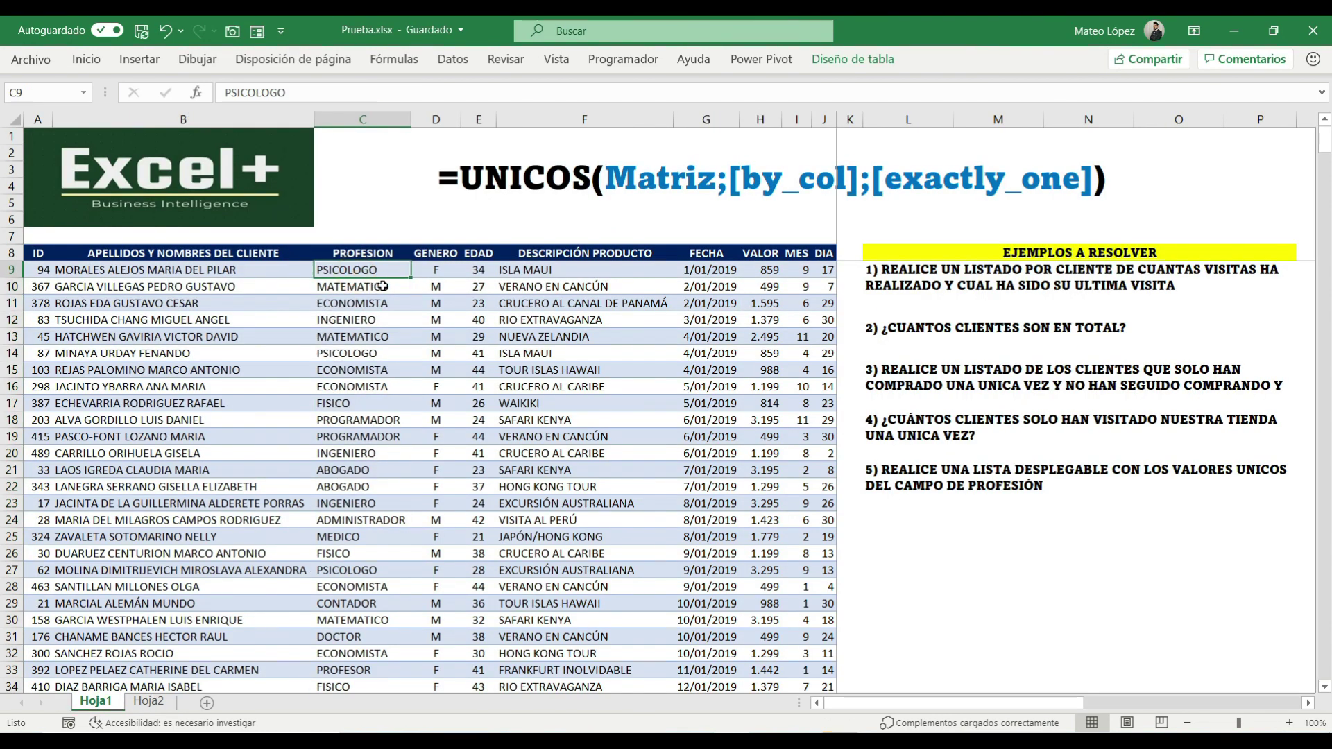
pyautogui.write('CANTA')
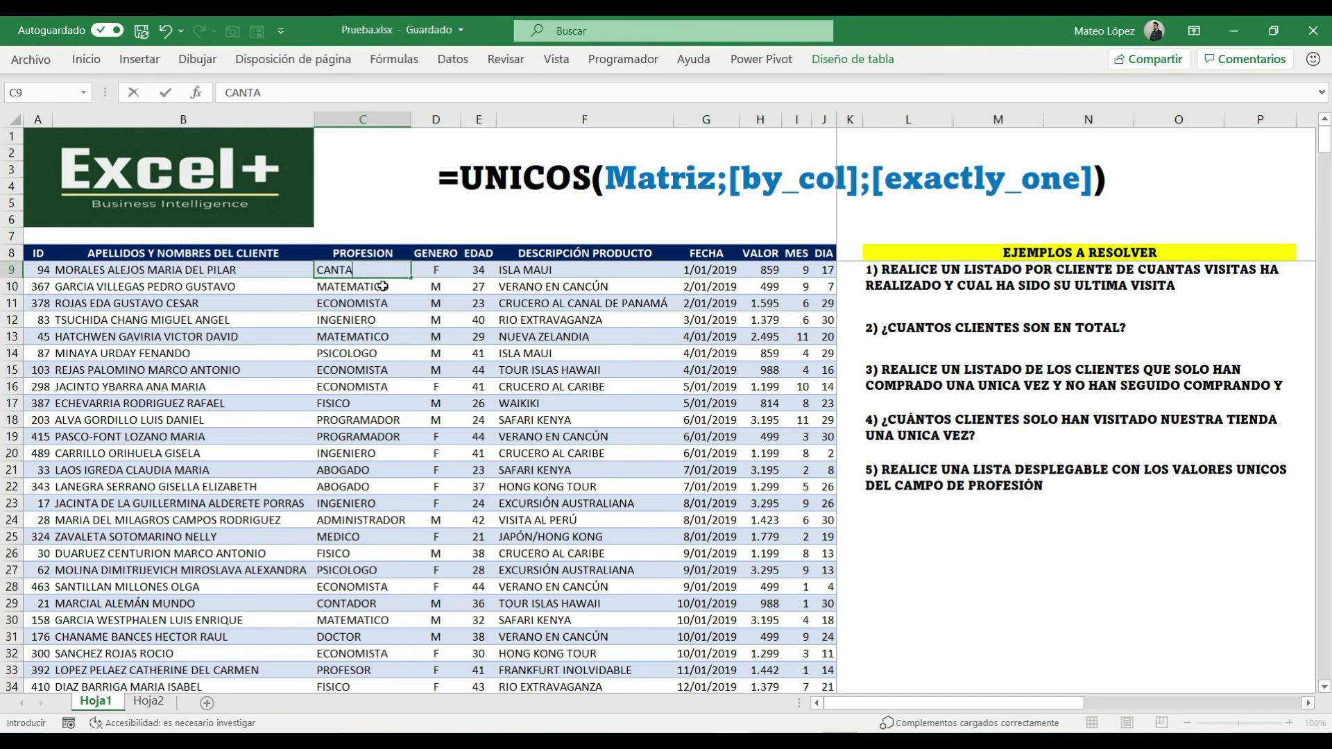
pyautogui.write('NTE')
pyautogui.press('Return')
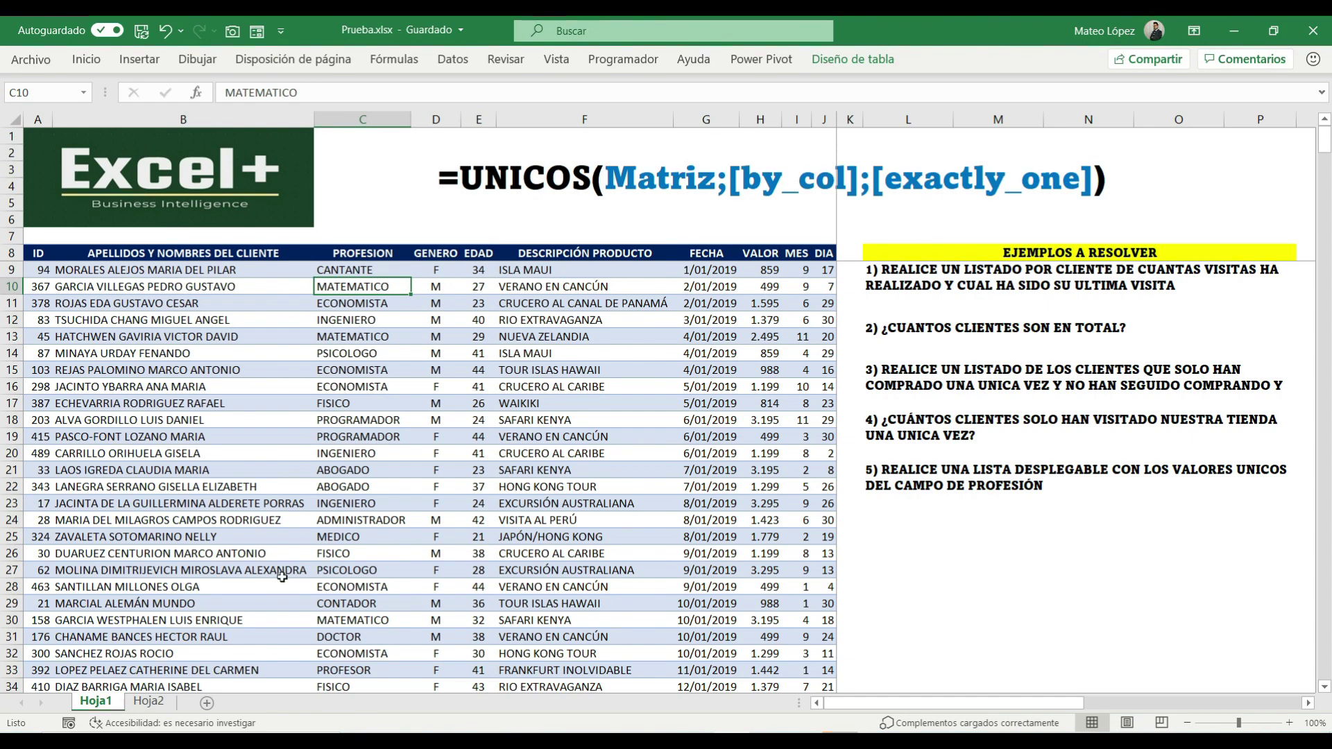
# Return to Hoja2 and check the updated LISTADO PROFESION spill from P10 and the CONTARA formula in P8.
pyautogui.click(164, 704)
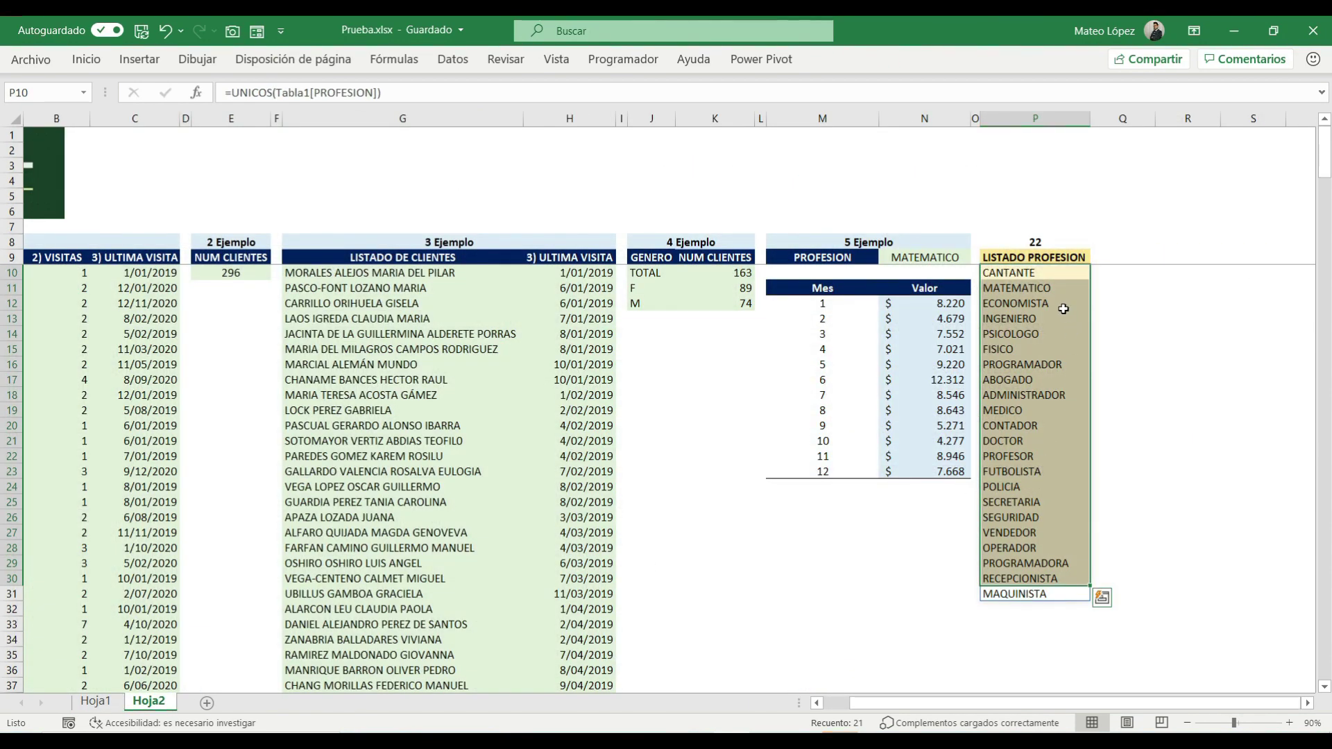
pyautogui.click(1122, 271)
pyautogui.click(1034, 273)
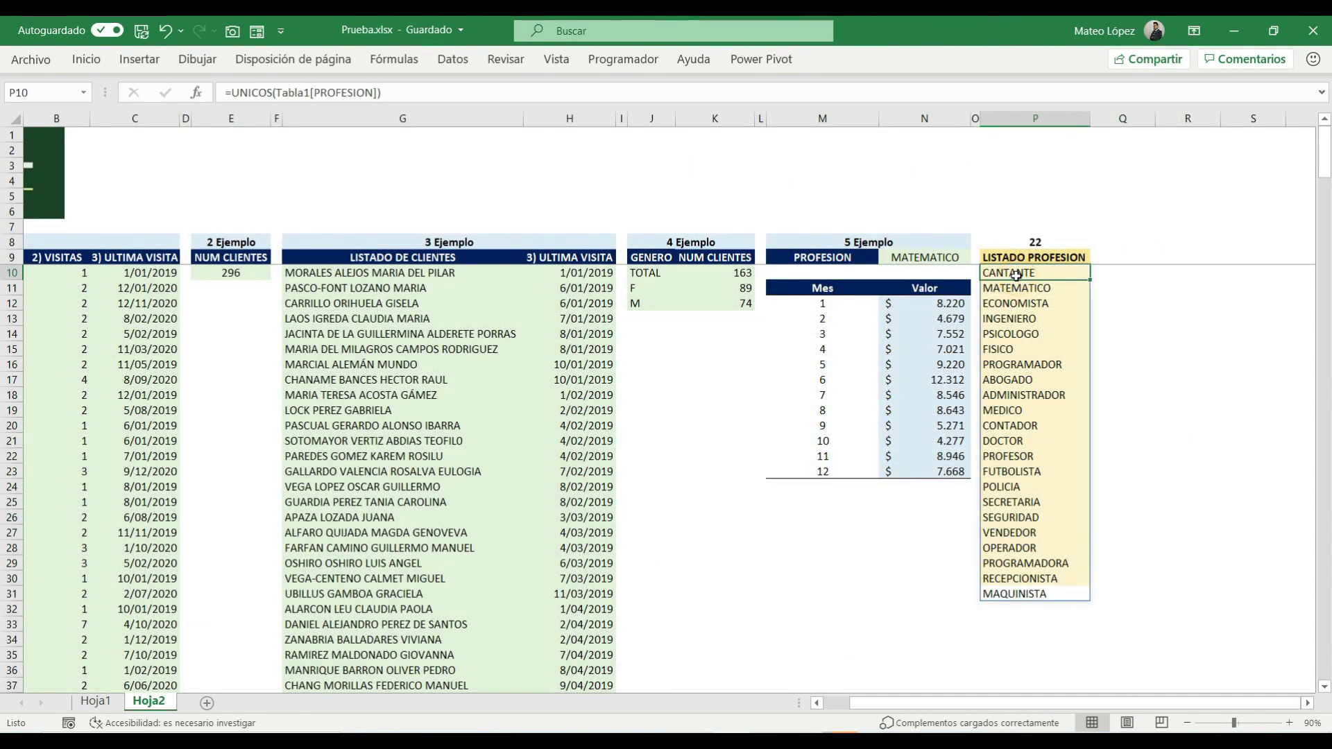
pyautogui.moveTo(1033, 273); pyautogui.dragTo(1034, 597)
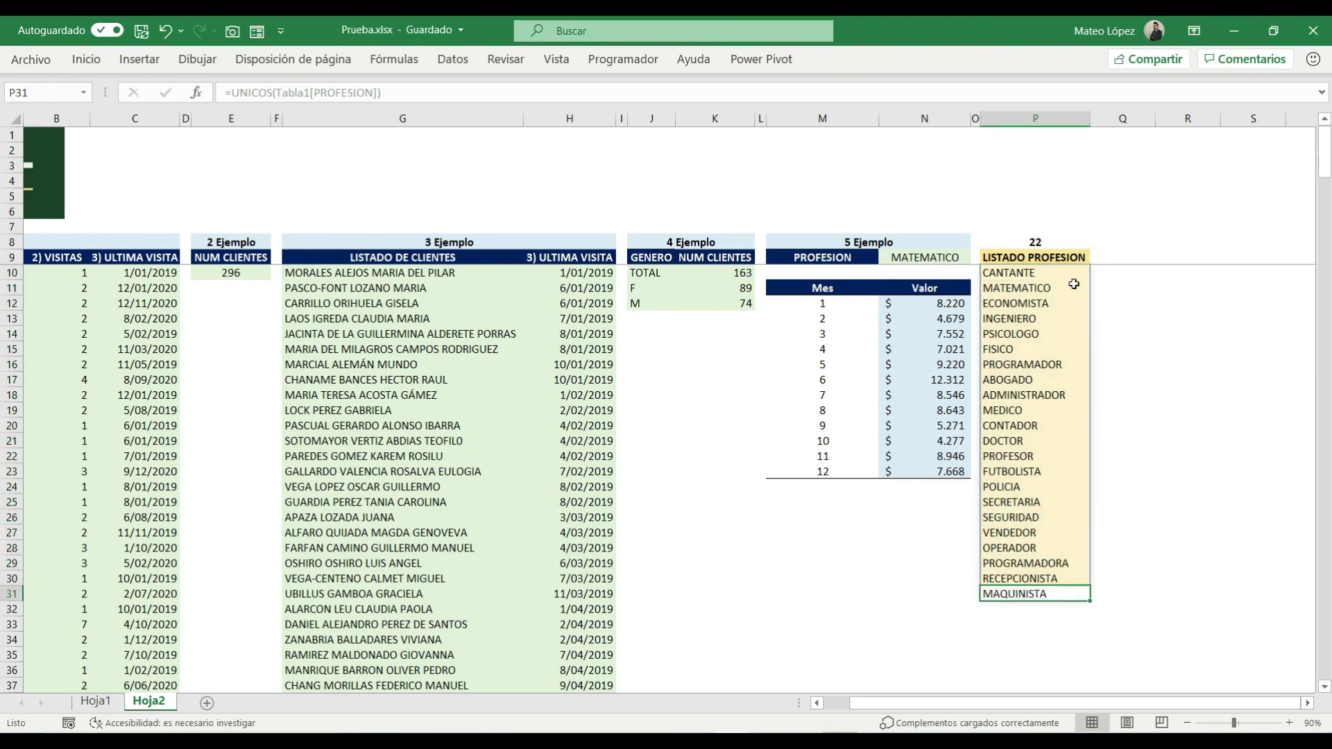
pyautogui.click(1044, 241)
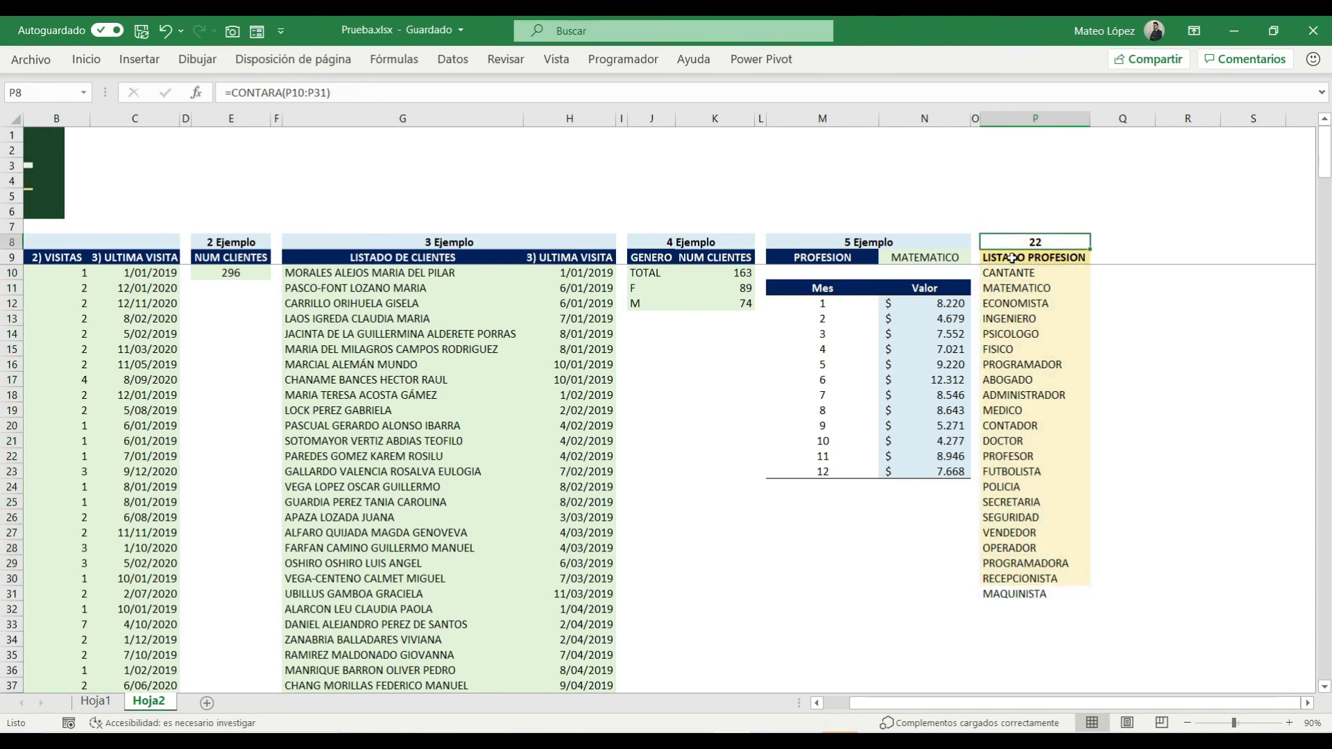
# Choose CANTANTE from the profession drop-down in N9, then go back to the start of the sheet.
pyautogui.click(950, 262)
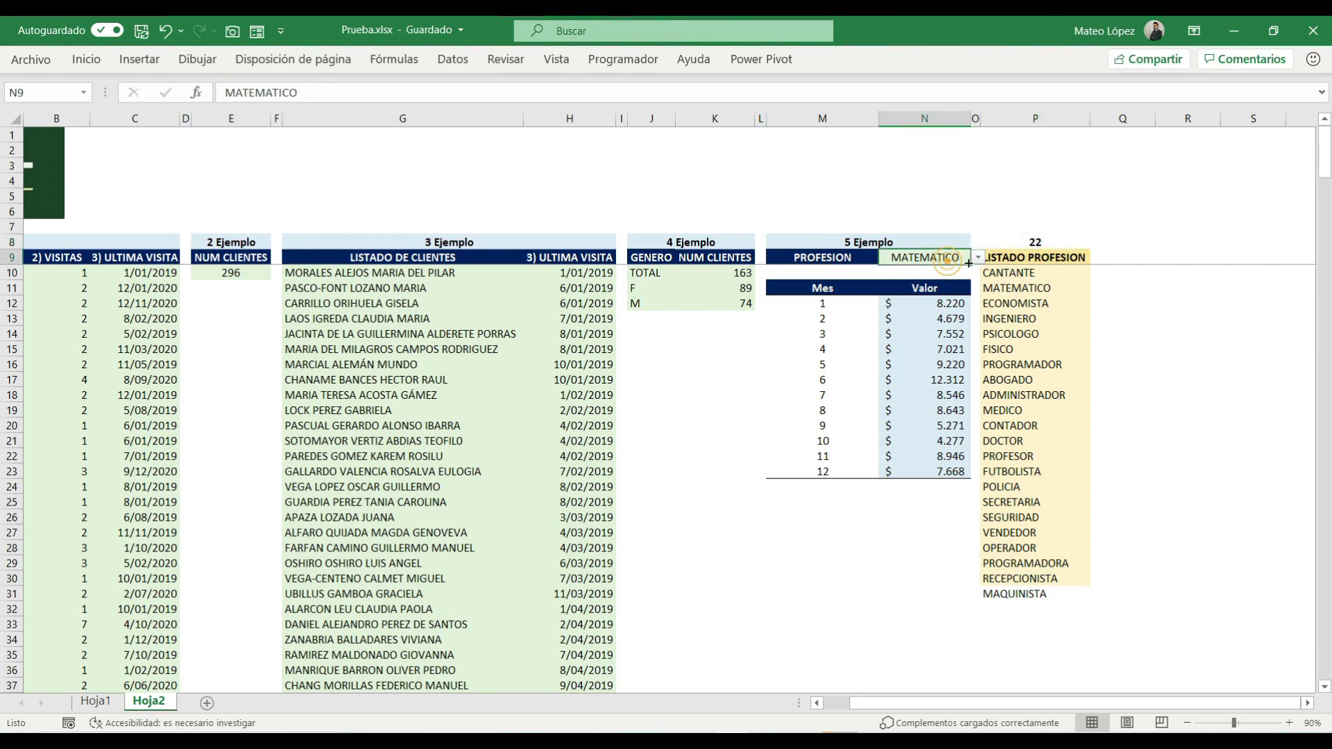
pyautogui.click(978, 258)
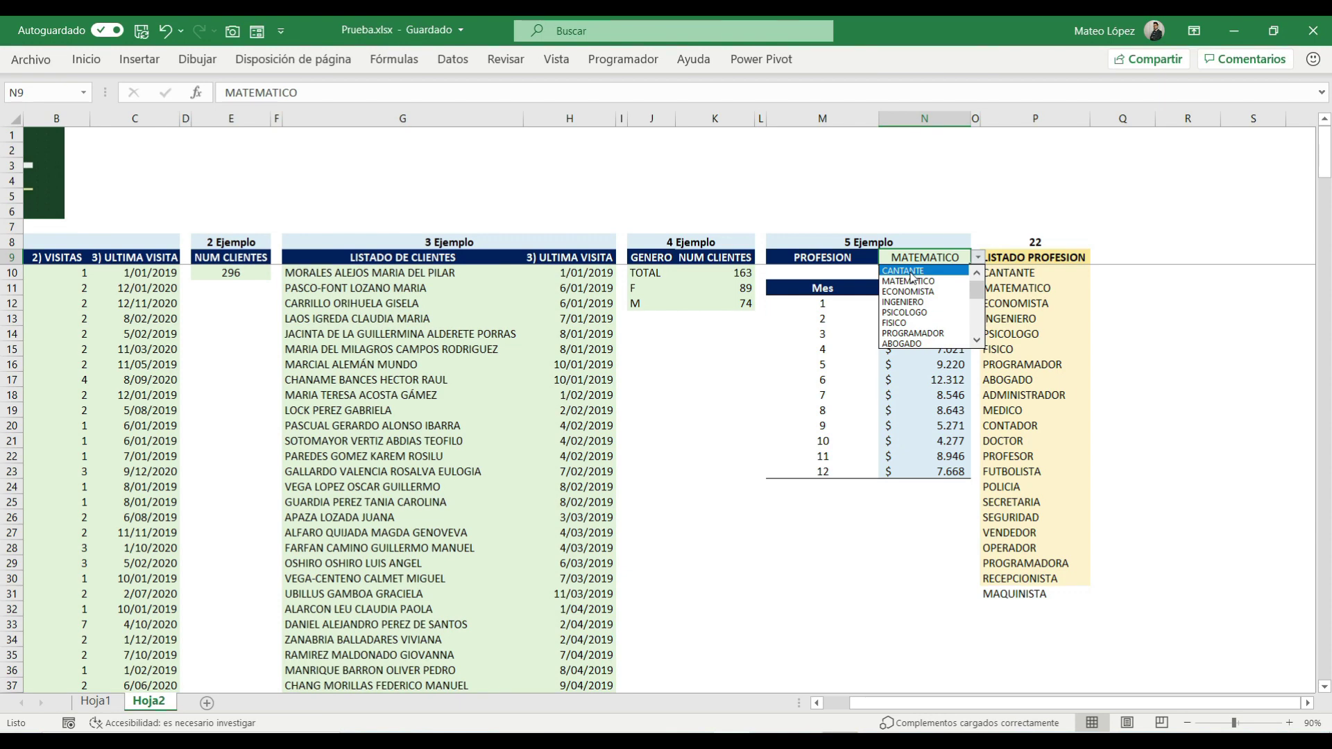
pyautogui.click(911, 271)
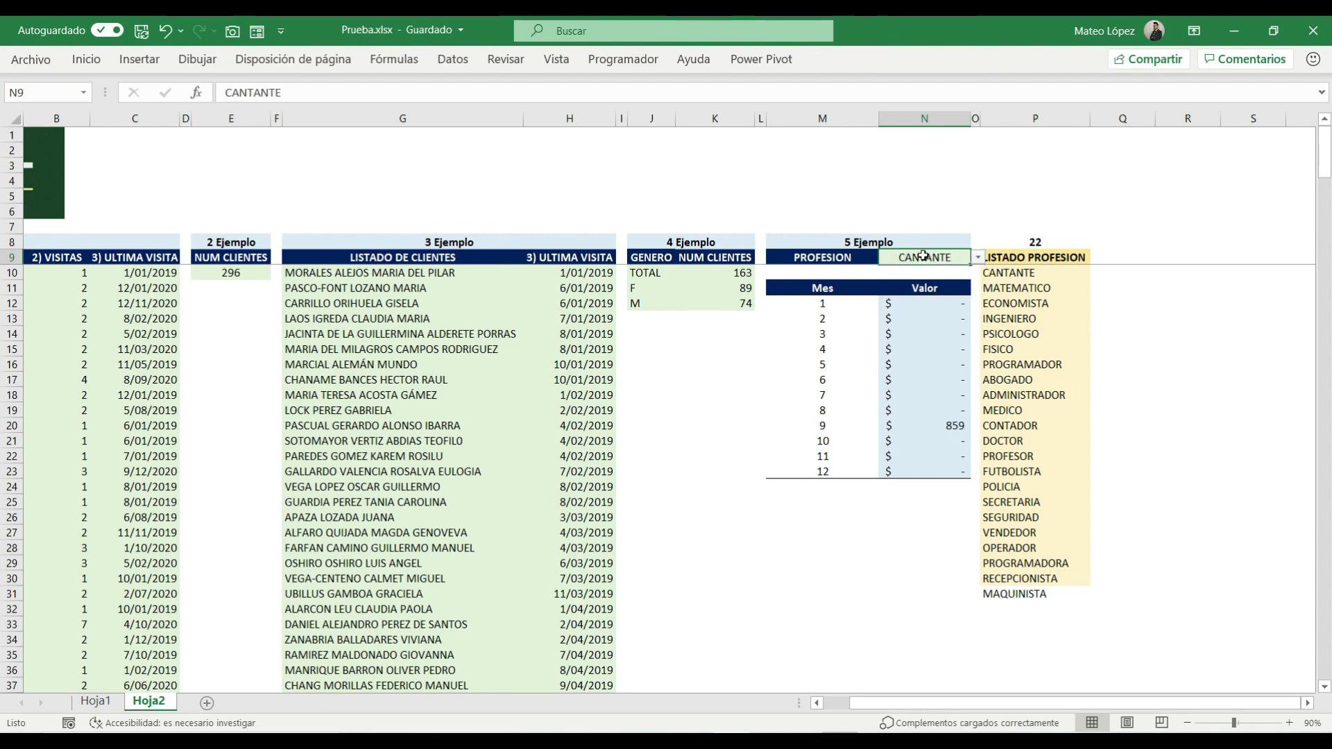
pyautogui.hotkey('ctrl', 'Home')
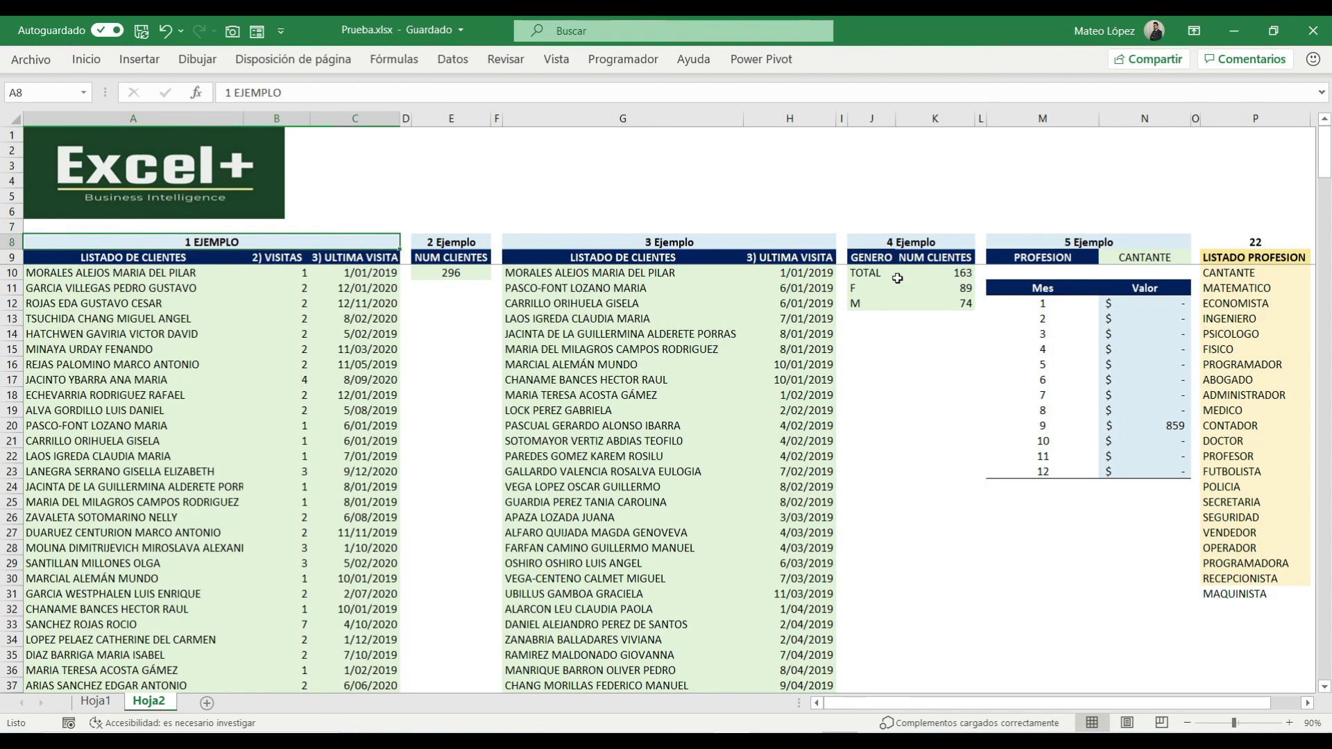